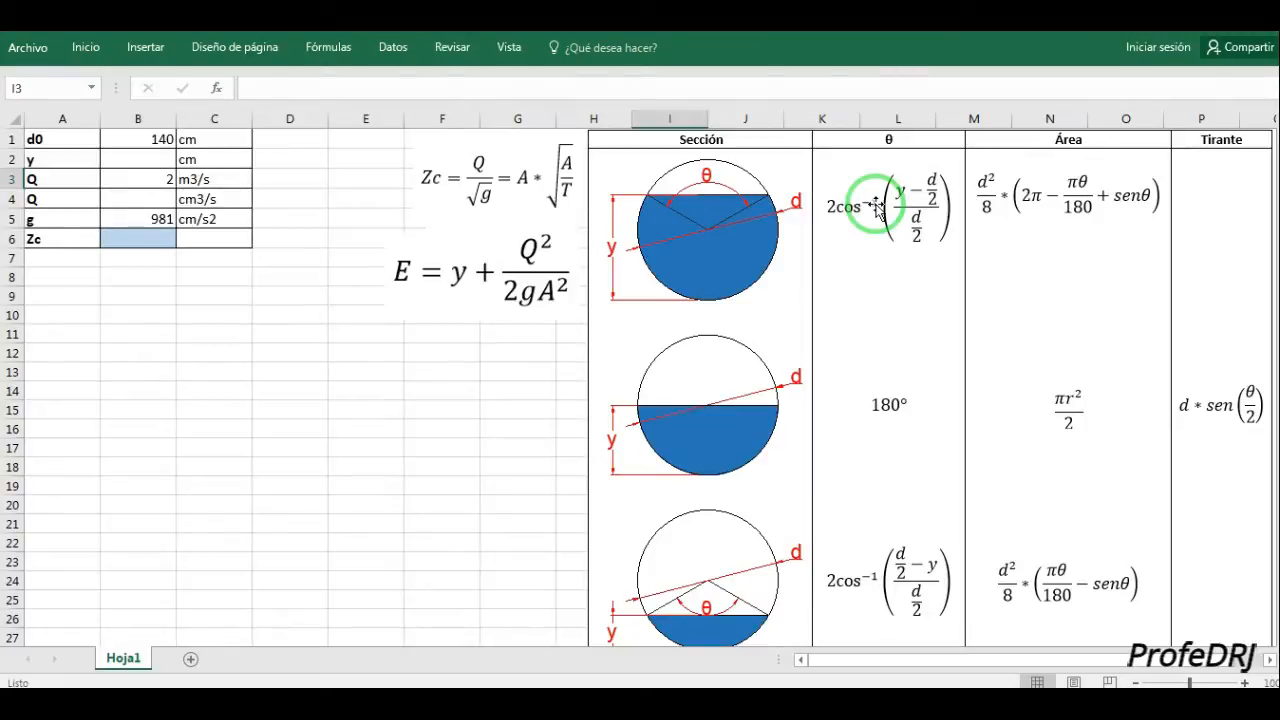
pyautogui.moveTo(876, 207)
pyautogui.mouseDown()
pyautogui.moveTo(852, 255)
pyautogui.moveTo(863, 183)
pyautogui.mouseUp()
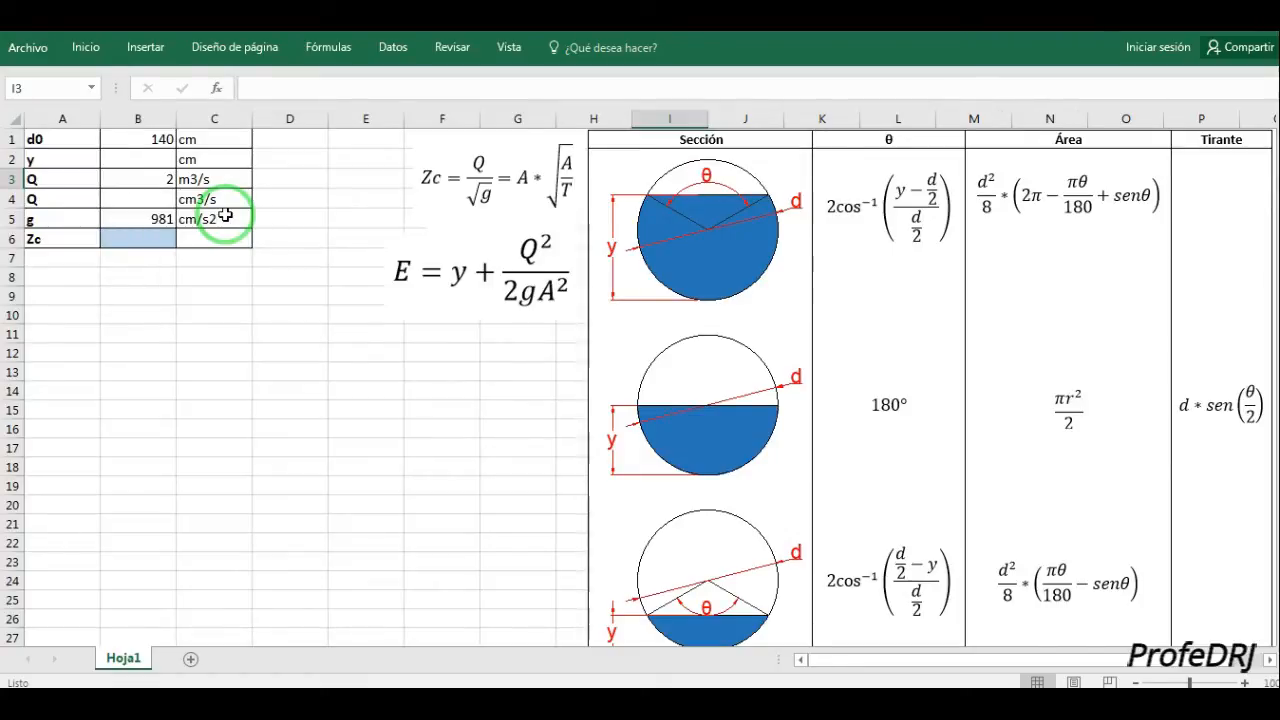
# Set the flow depth y in B2 to 110 cm.
pyautogui.click(145, 195)
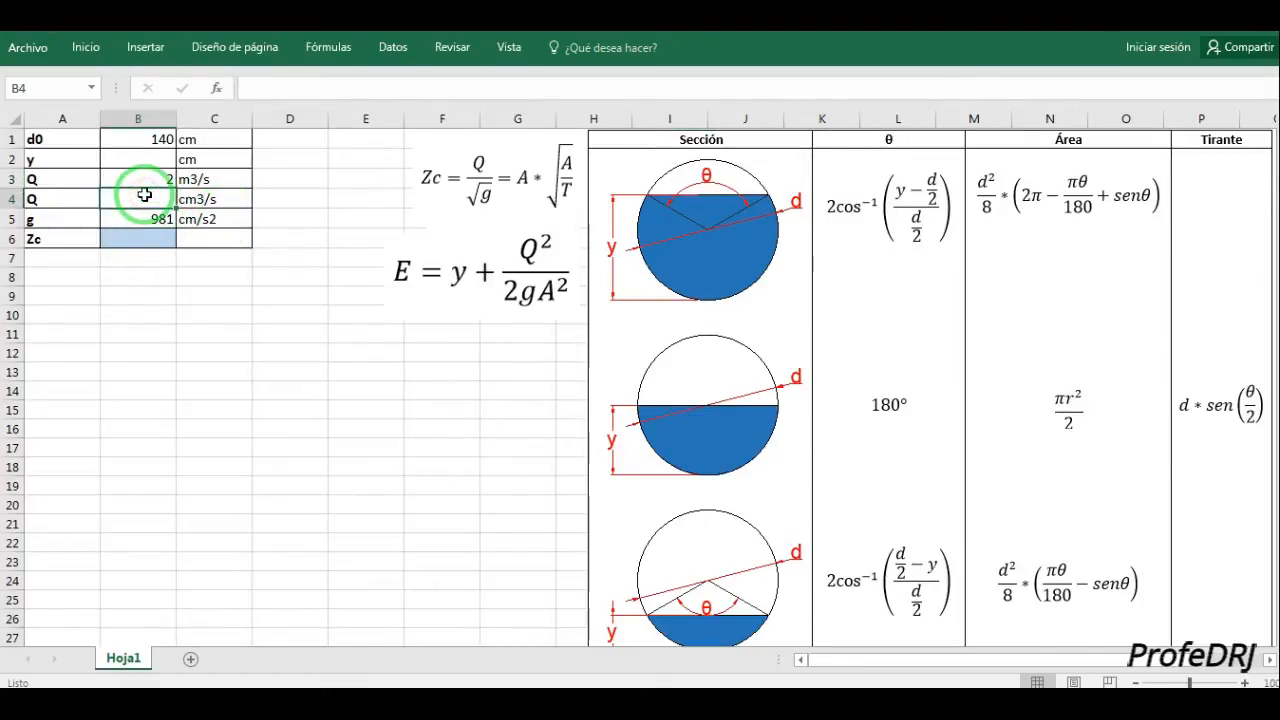
pyautogui.click(150, 160)
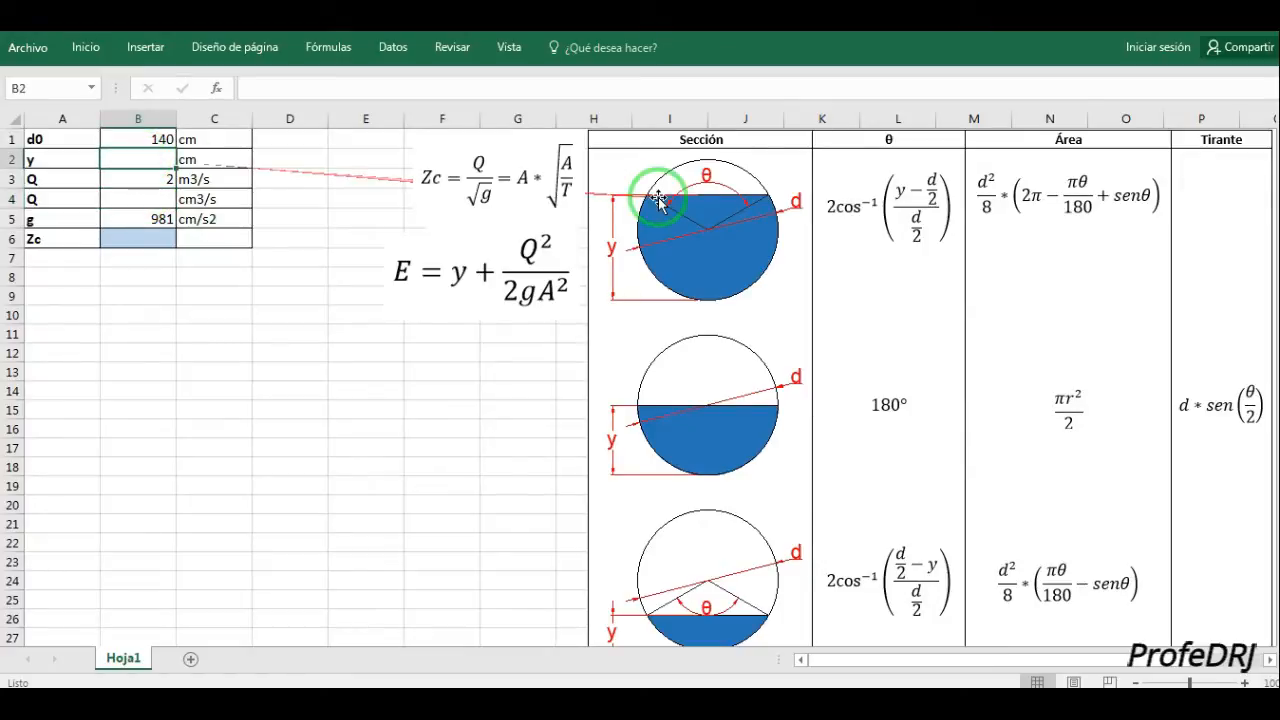
pyautogui.write('11')
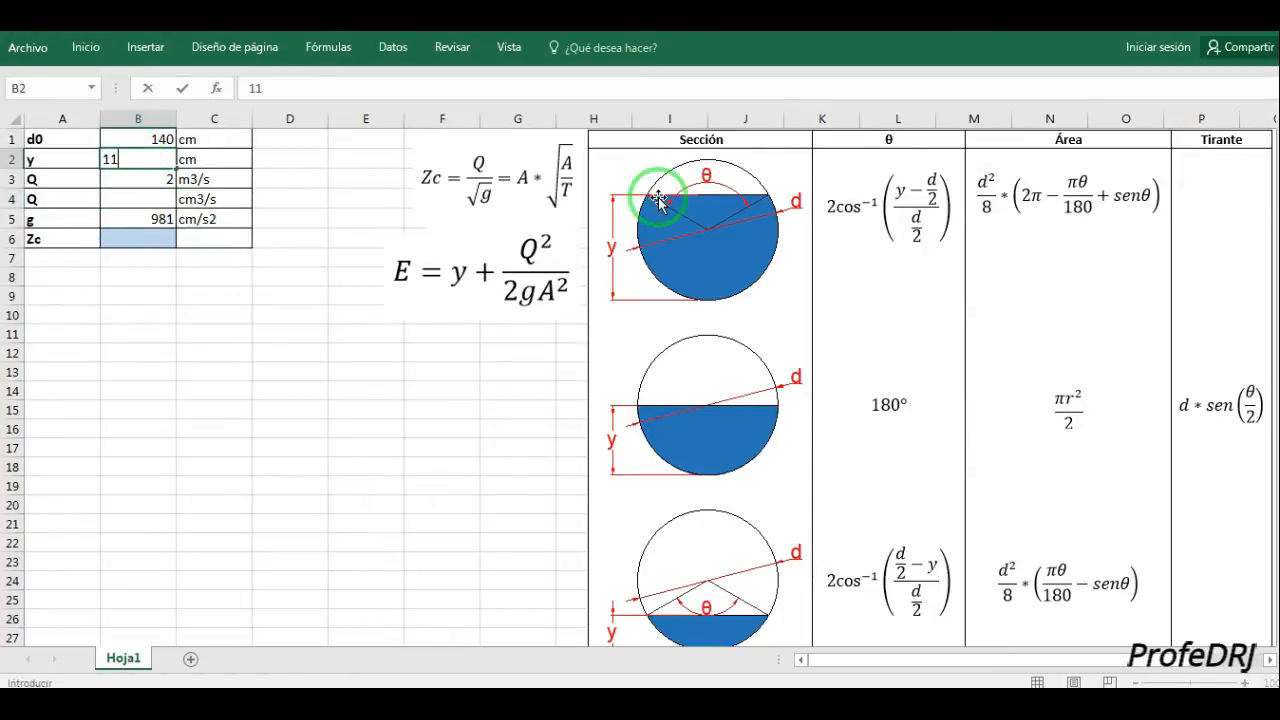
pyautogui.press('Return')
pyautogui.press('Return')
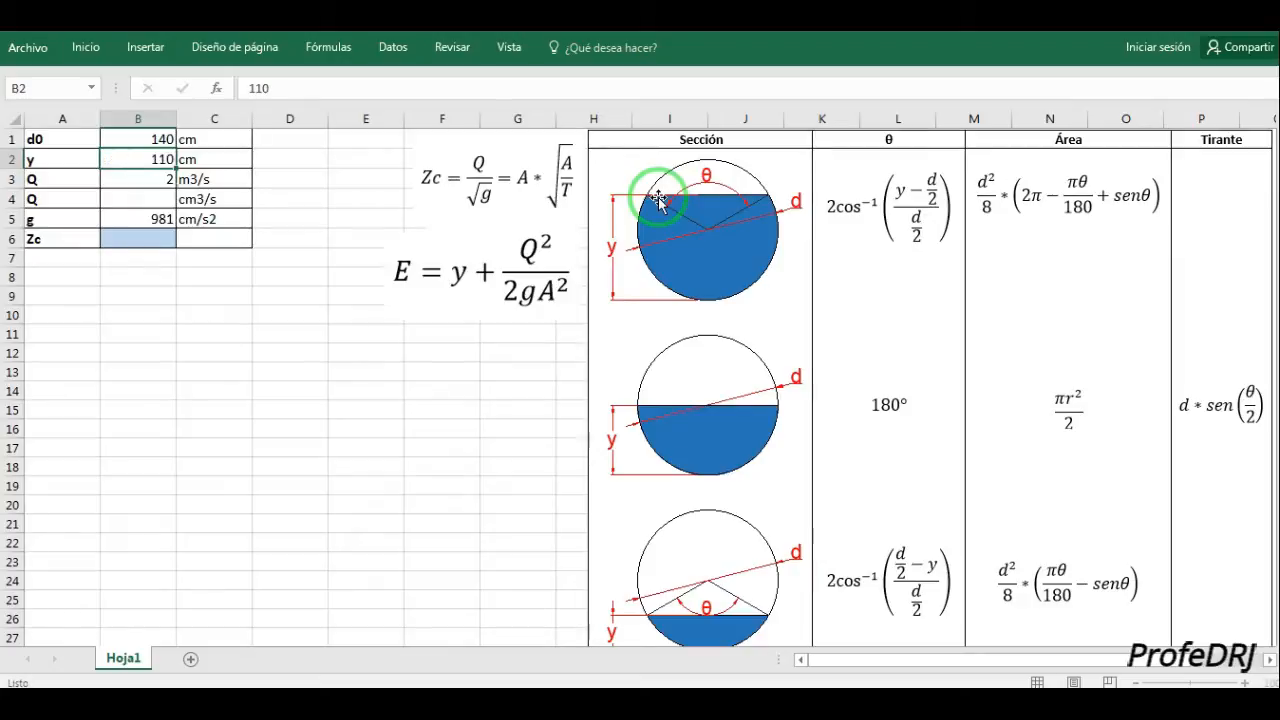
# Convert the flow Q from m3/s to cm3/s in B4 with a formula that multiplies B3 by the conversion factor.
pyautogui.write('=')
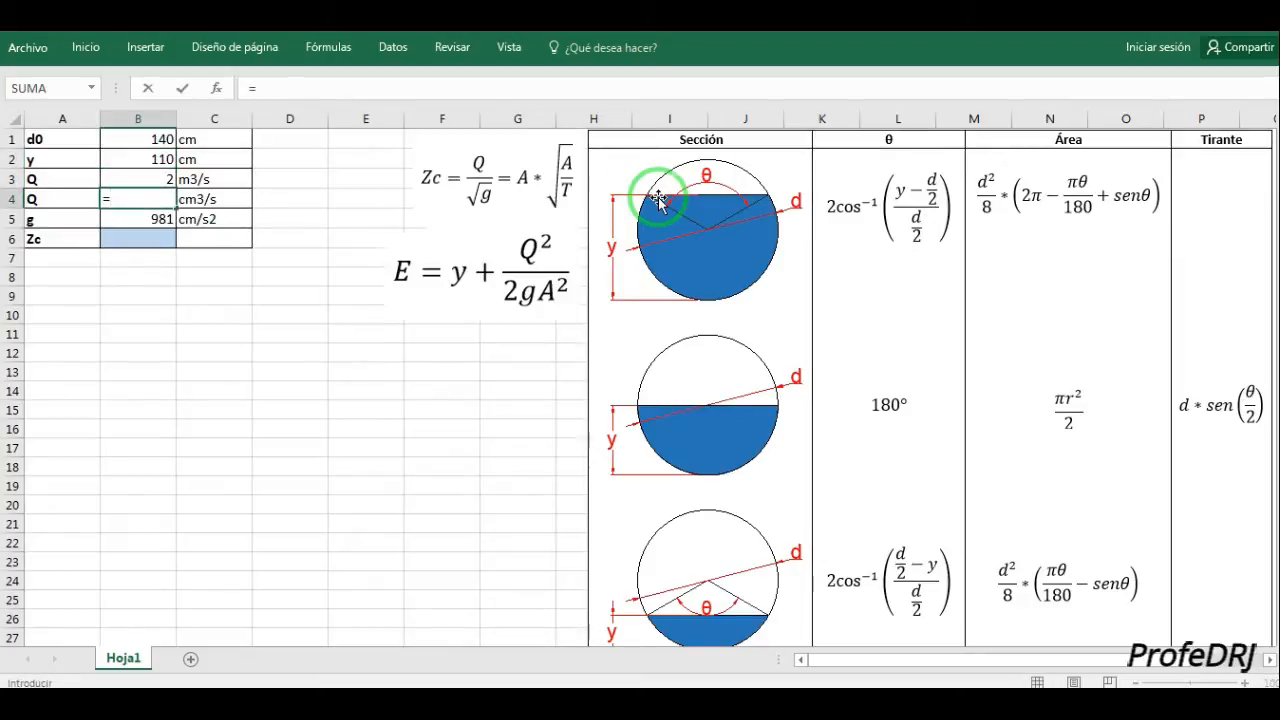
pyautogui.click(145, 179)
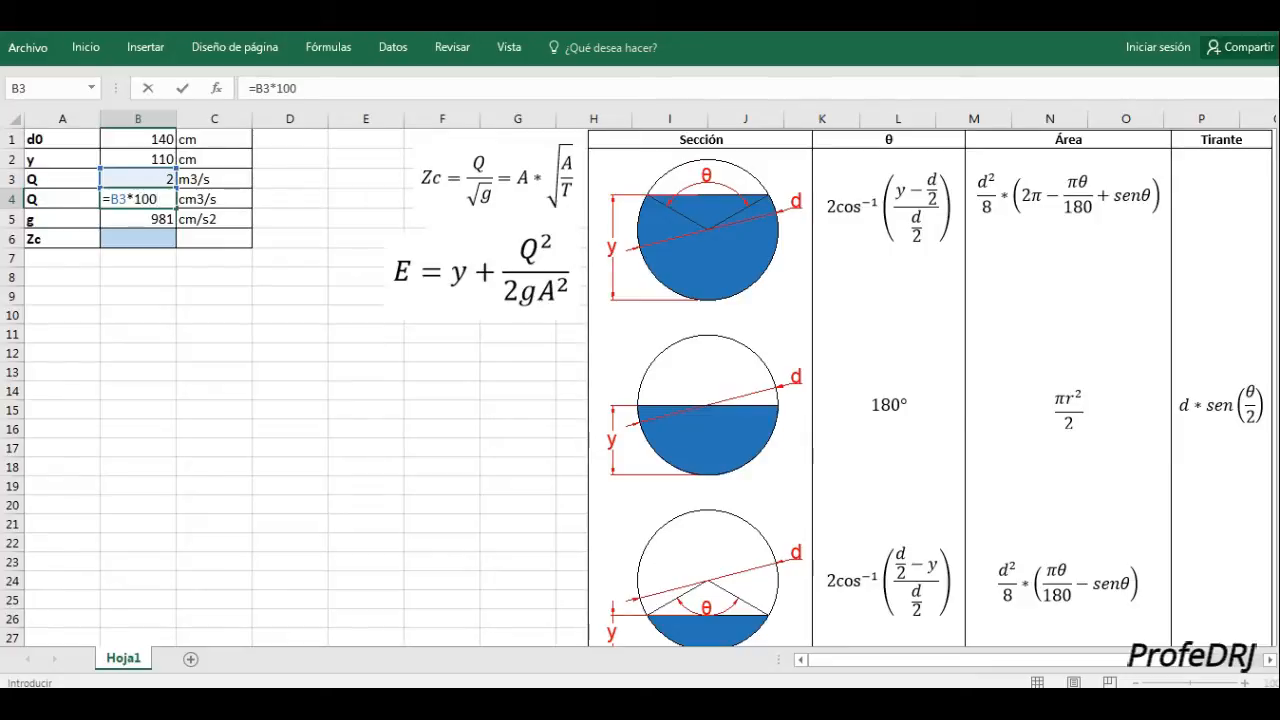
pyautogui.press('Return')
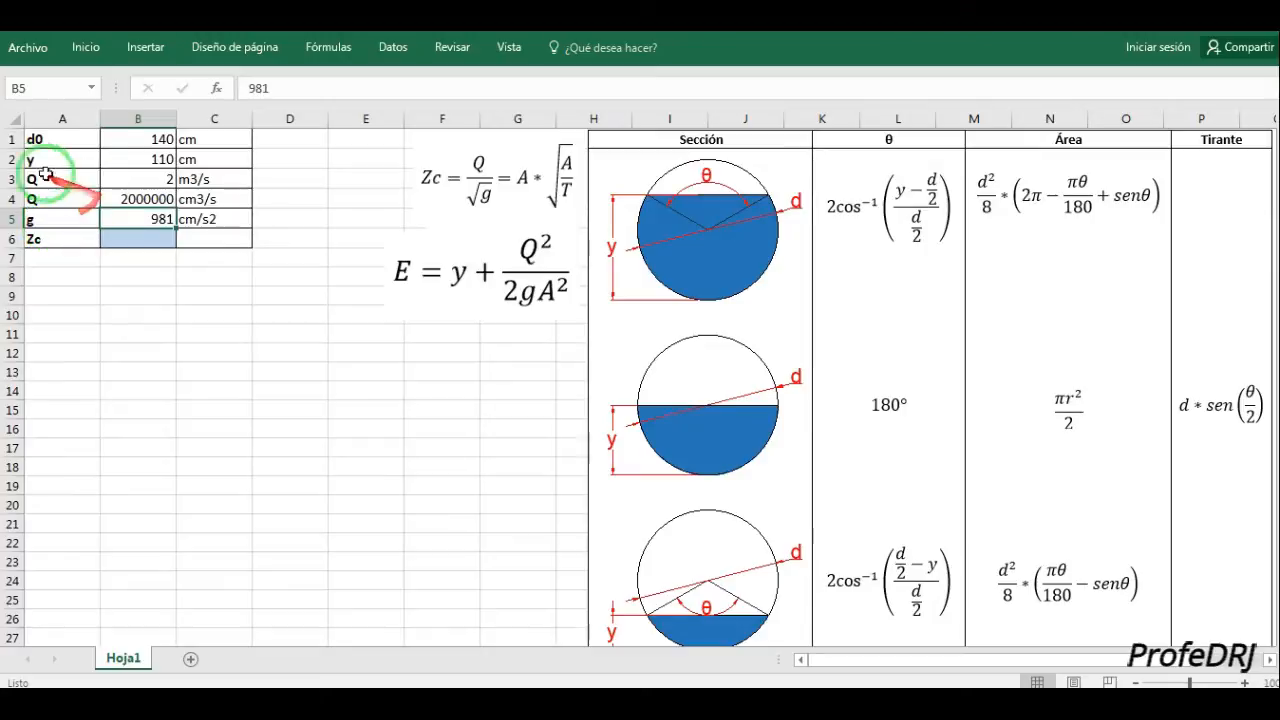
# Rename the diameter label in A1 to d and define the workbook name d for cell B1.
pyautogui.doubleClick(77, 139)
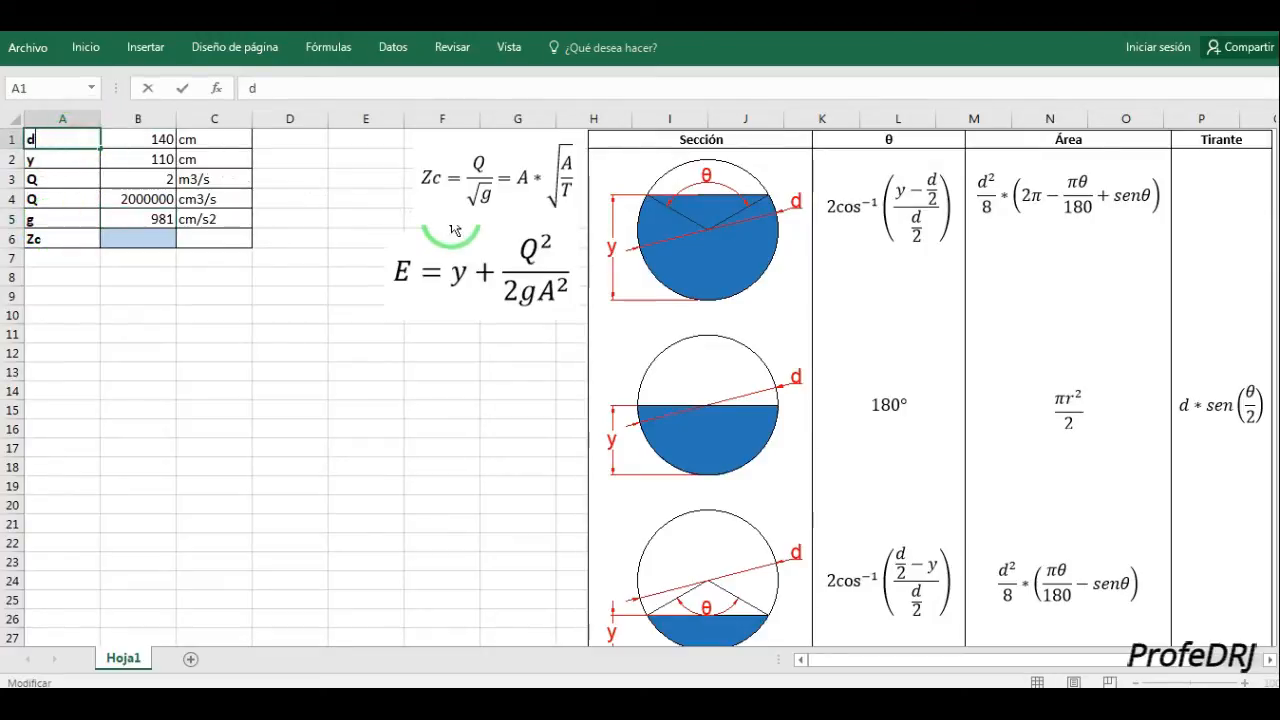
pyautogui.click(157, 139)
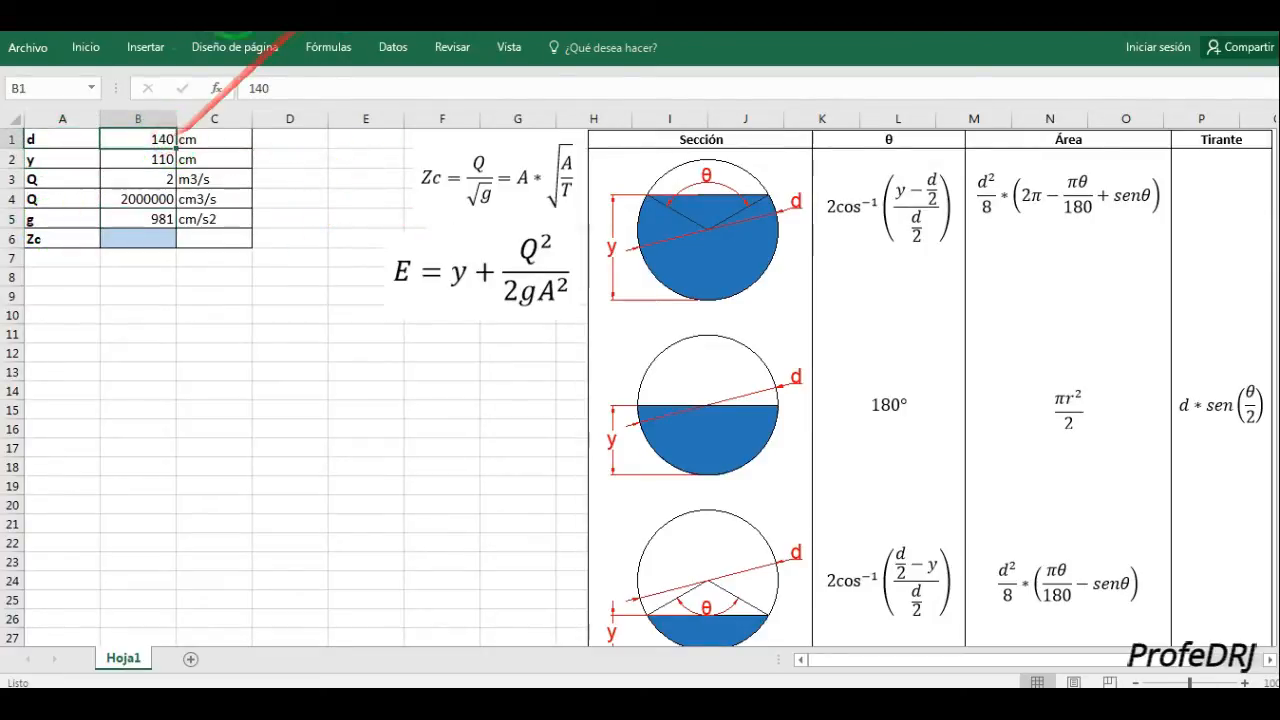
pyautogui.click(325, 47)
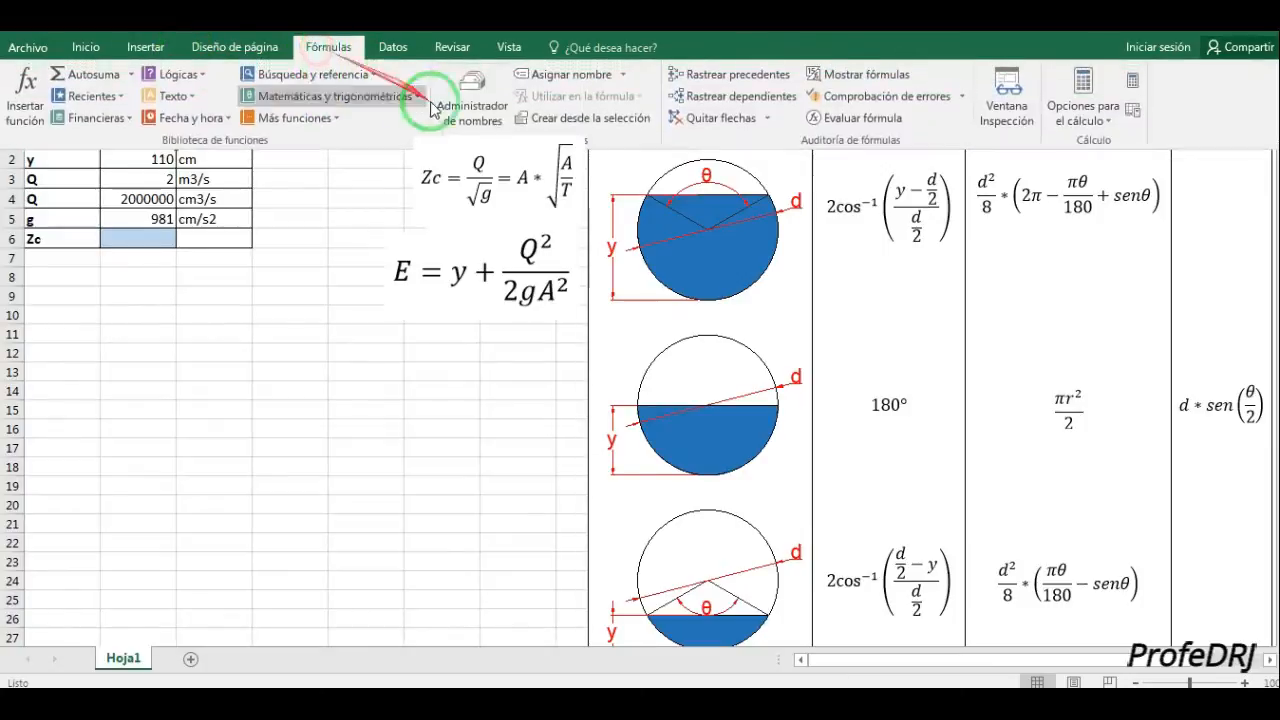
pyautogui.click(568, 74)
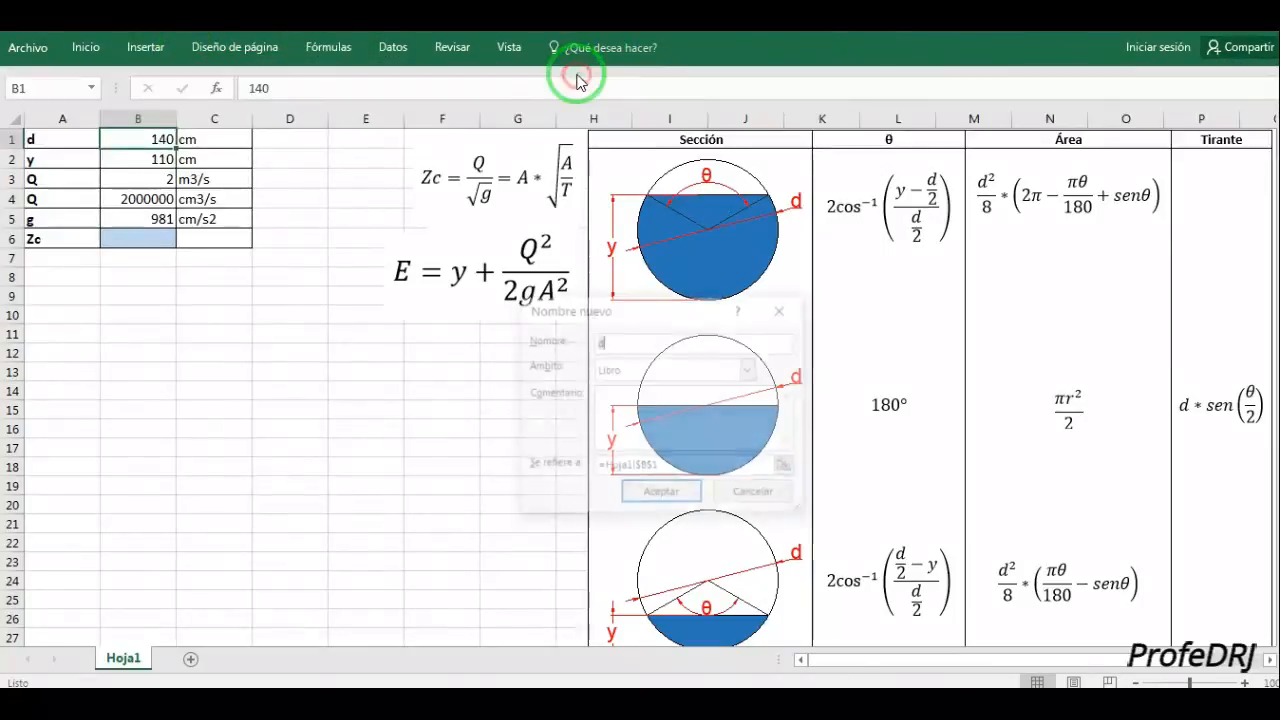
pyautogui.click(659, 494)
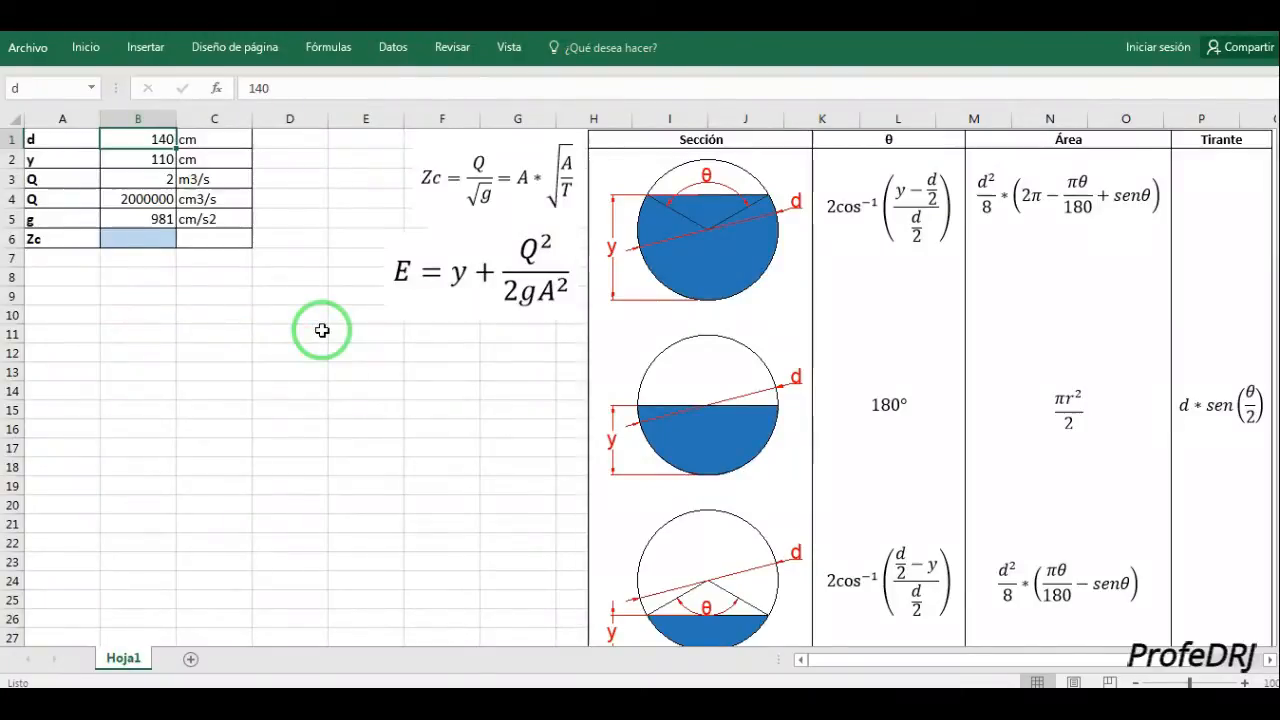
# Examine the calculation table's y, θ, A, T and Zc columns in rows 8 to 11 alongside the Zc input cell.
pyautogui.click(112, 297)
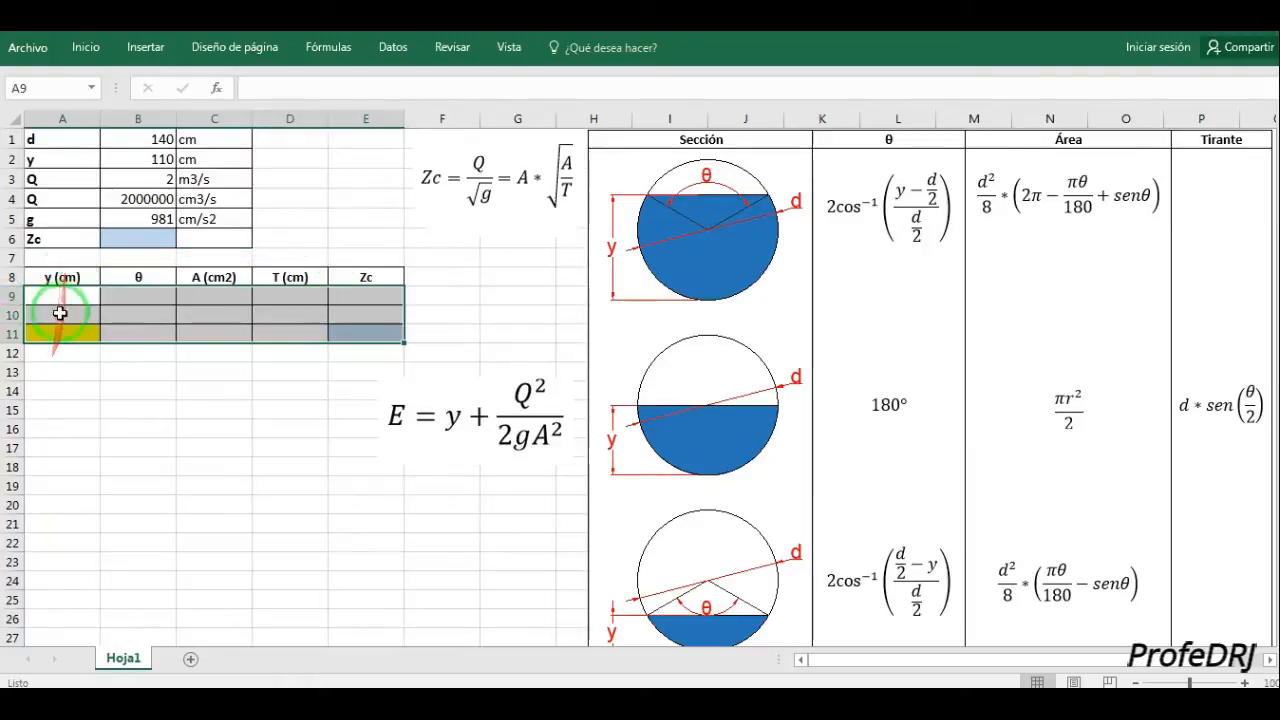
pyautogui.click(67, 272)
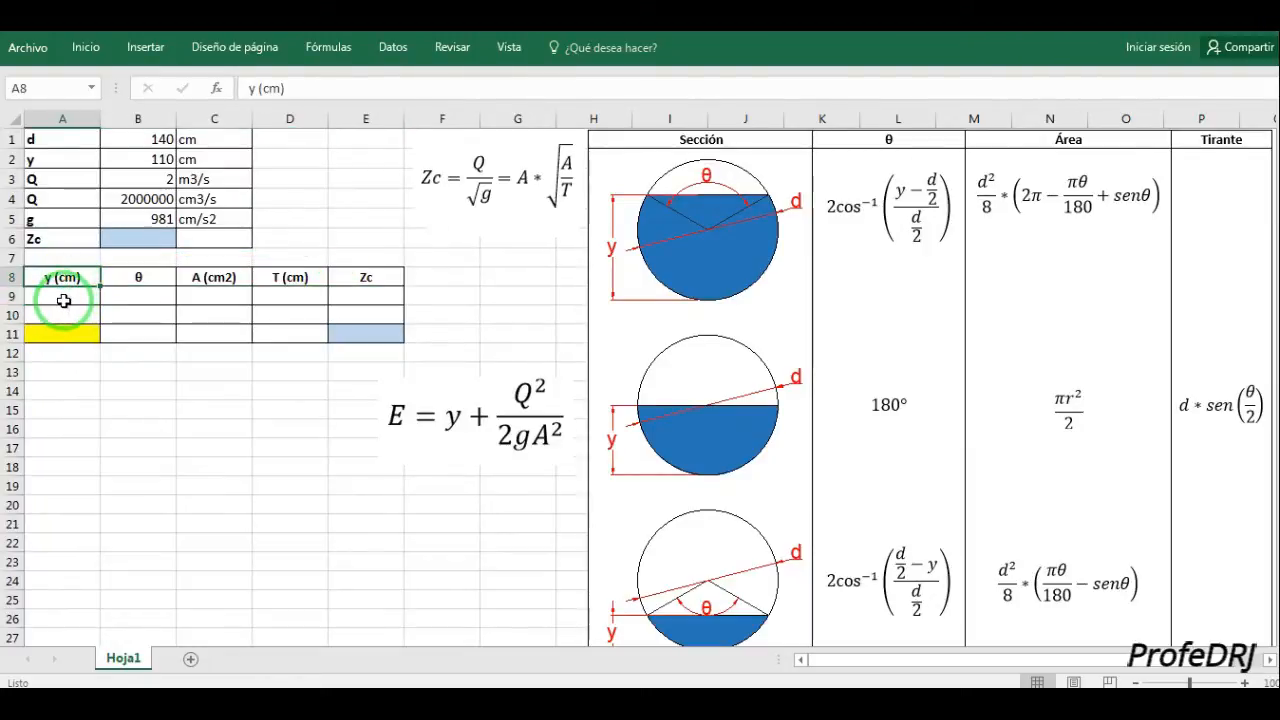
pyautogui.click(140, 277)
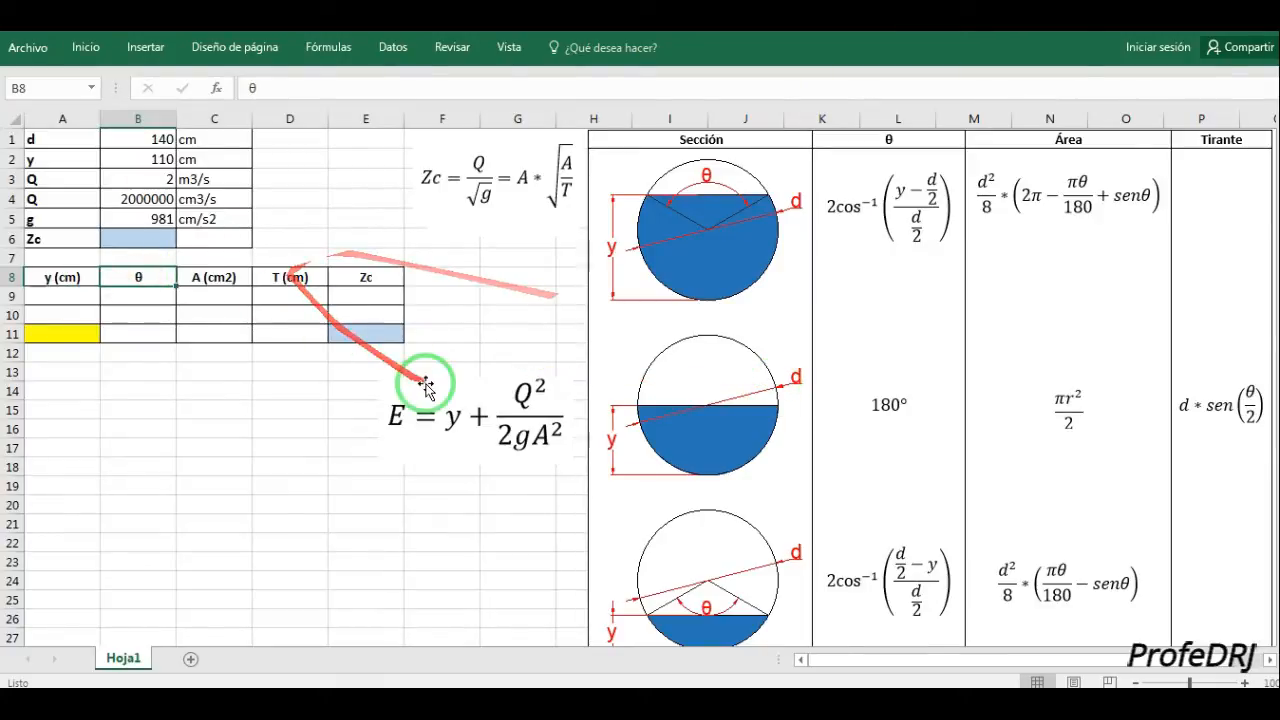
pyautogui.press('Right')
pyautogui.moveTo(335, 315); pyautogui.dragTo(70, 312)
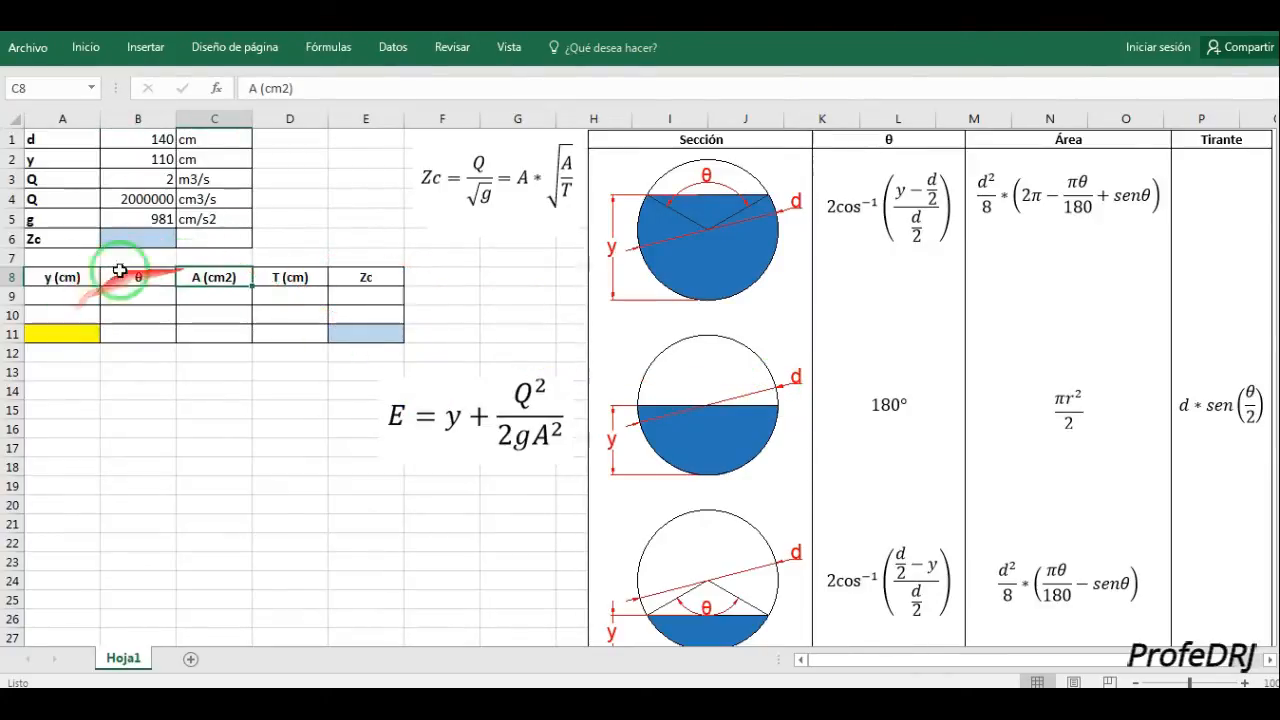
pyautogui.click(270, 277)
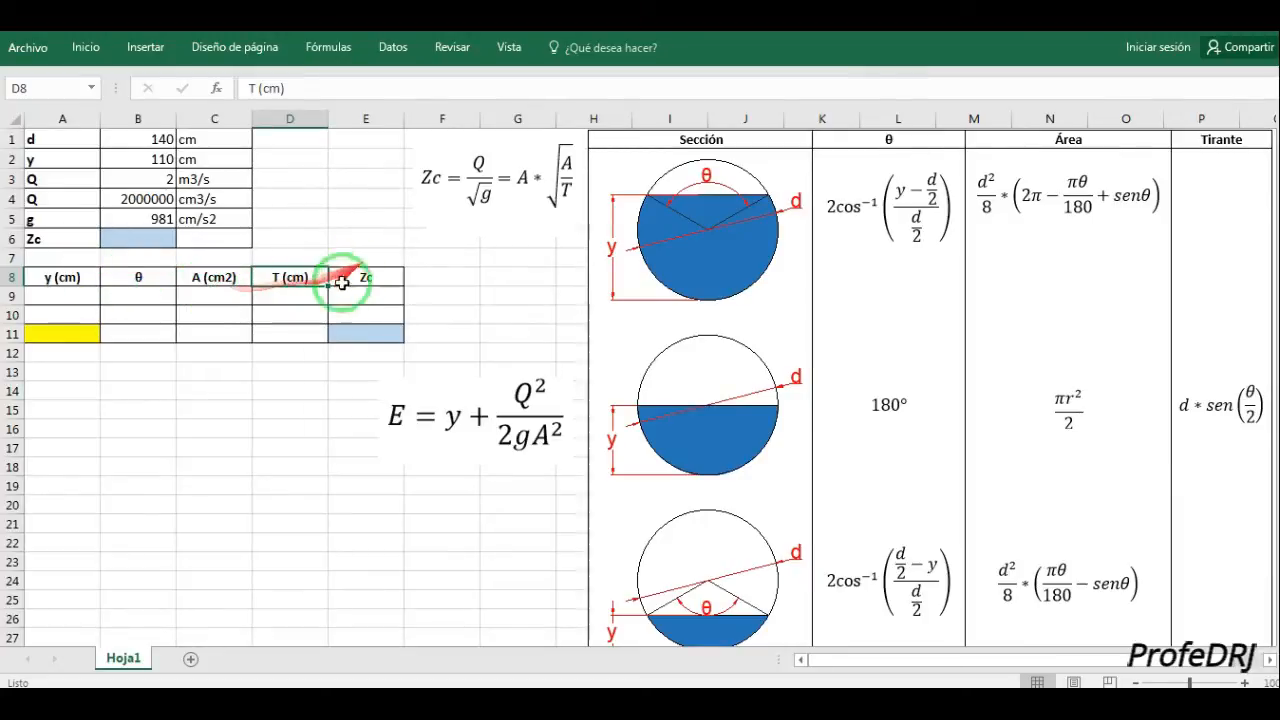
pyautogui.moveTo(380, 337); pyautogui.dragTo(163, 288)
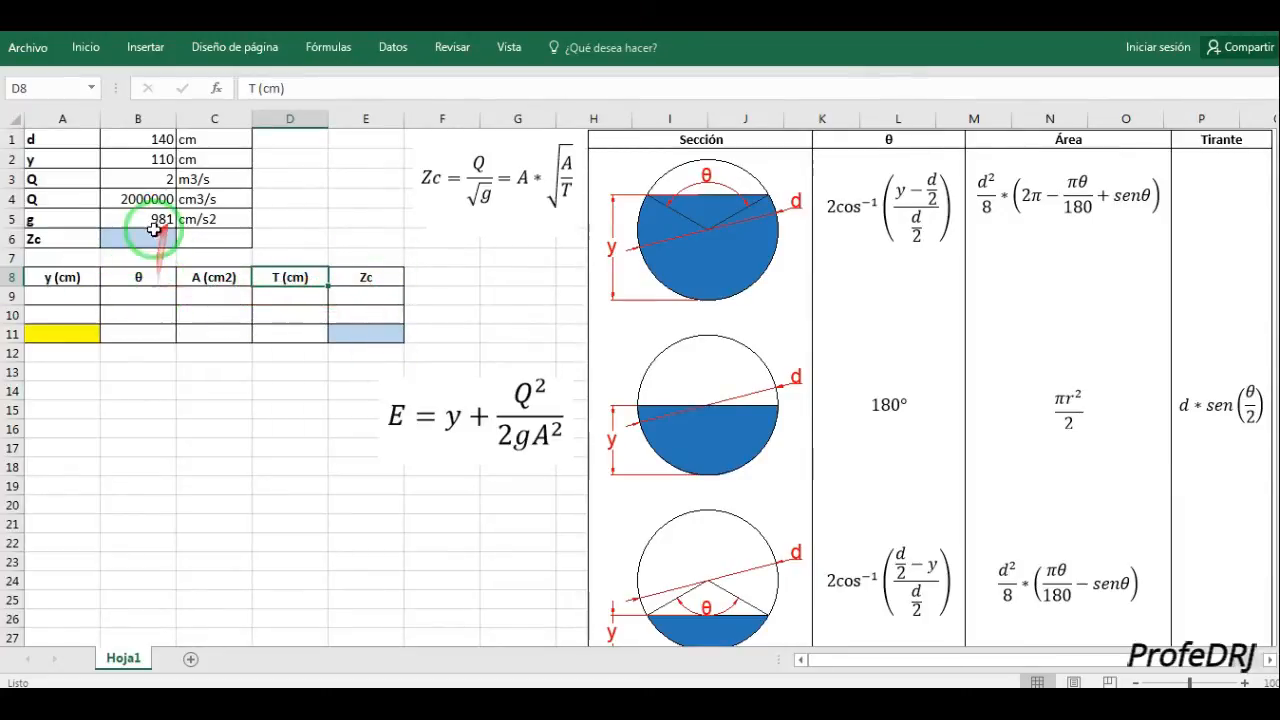
pyautogui.click(362, 324)
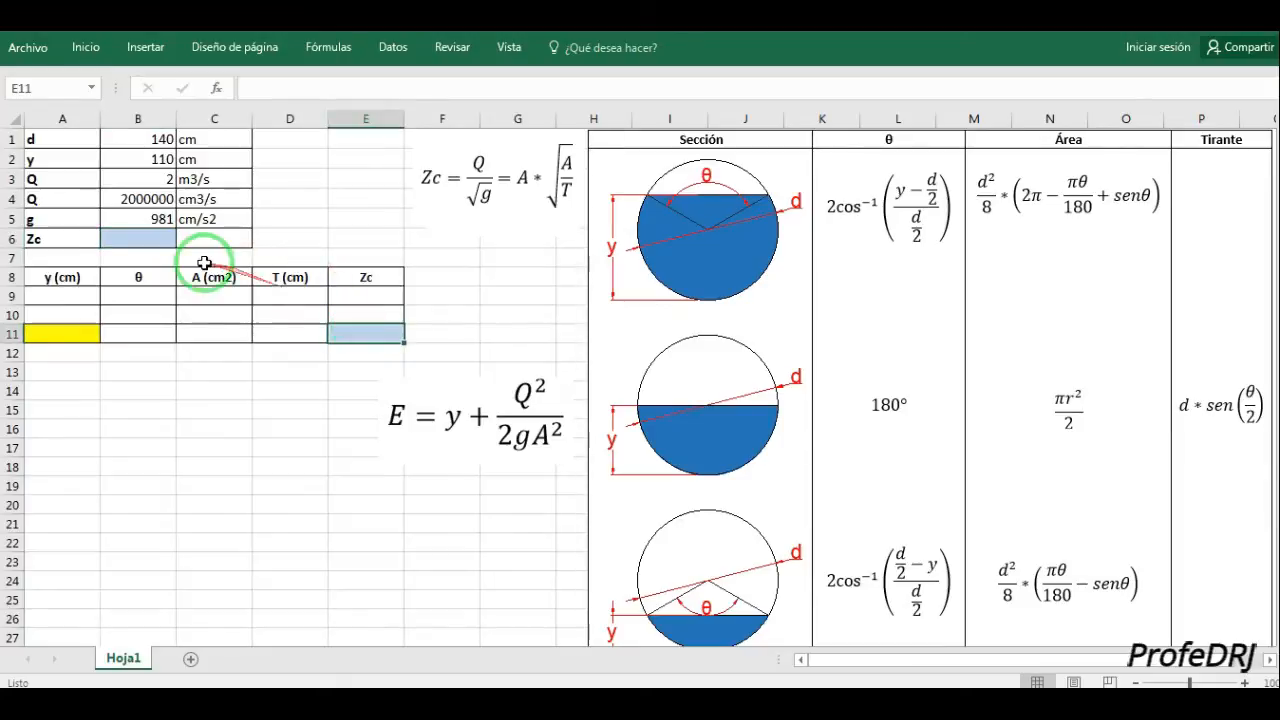
# Calculate the section factor Zc in B6 as B4 divided by the square root of B5, using RAIZ.
pyautogui.click(162, 234)
pyautogui.write('=')
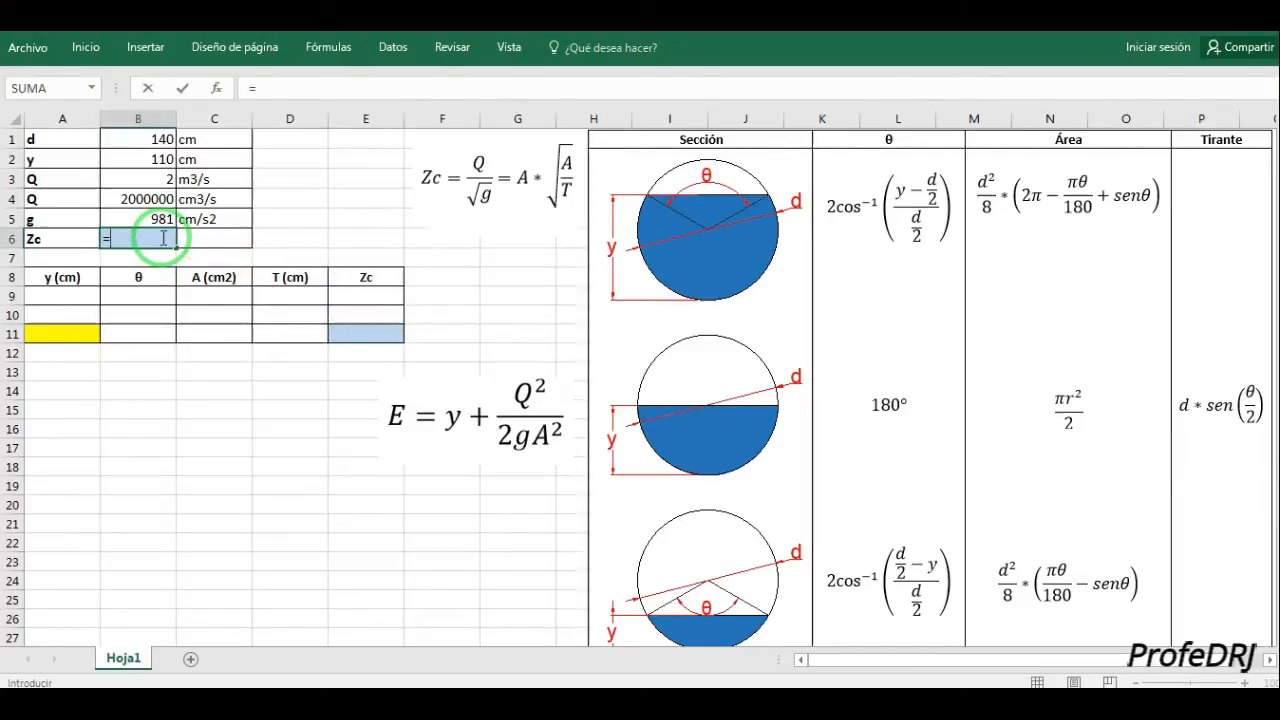
pyautogui.click(148, 200)
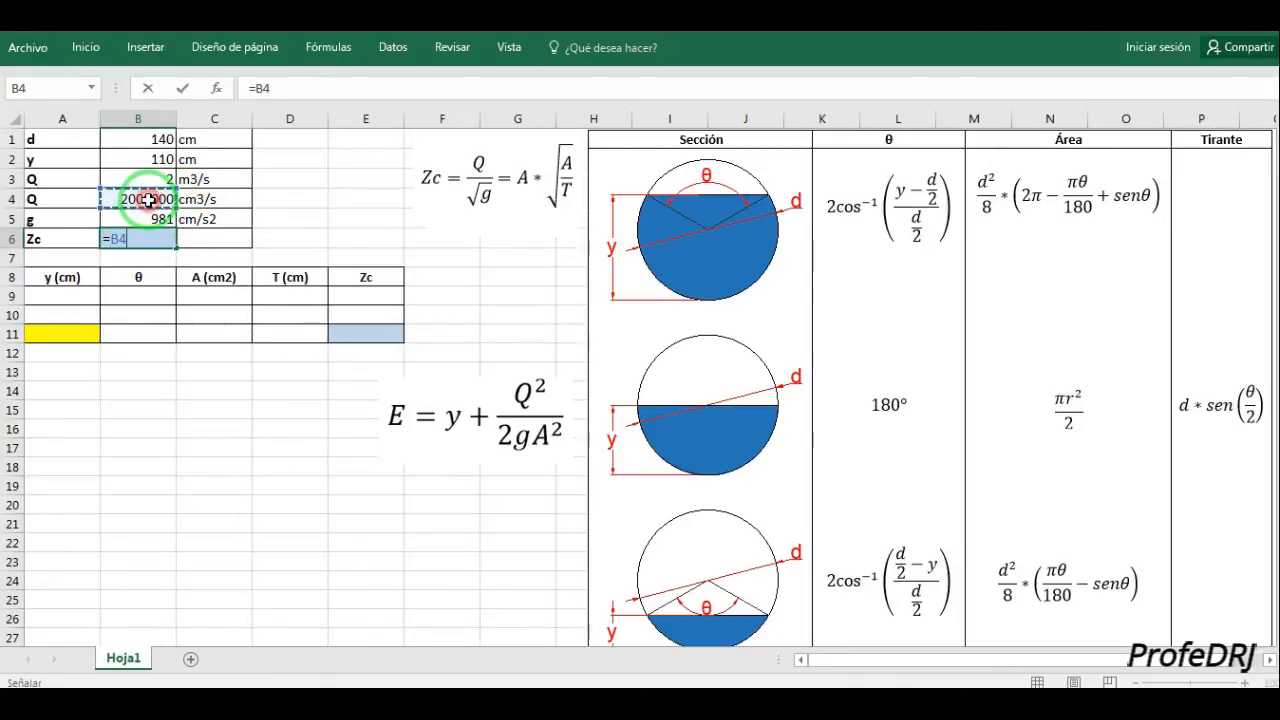
pyautogui.write('/')
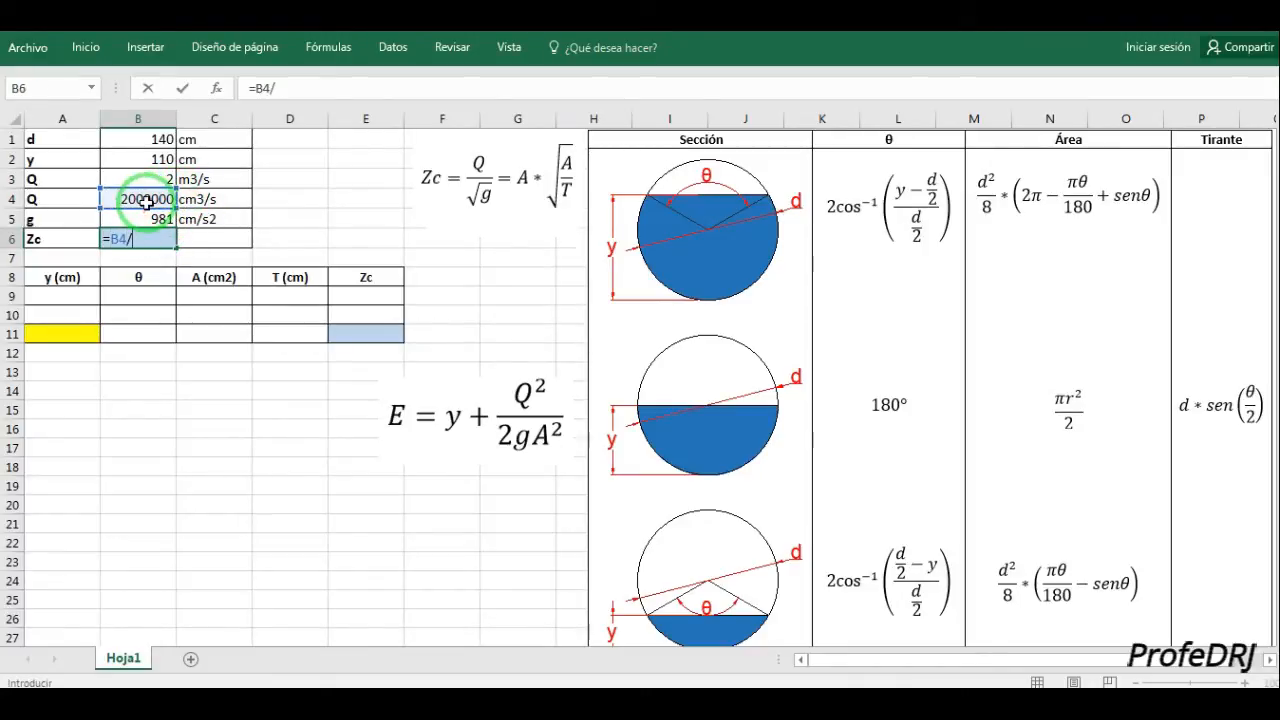
pyautogui.write('RAIZ(')
pyautogui.click(150, 217)
pyautogui.press('Return')
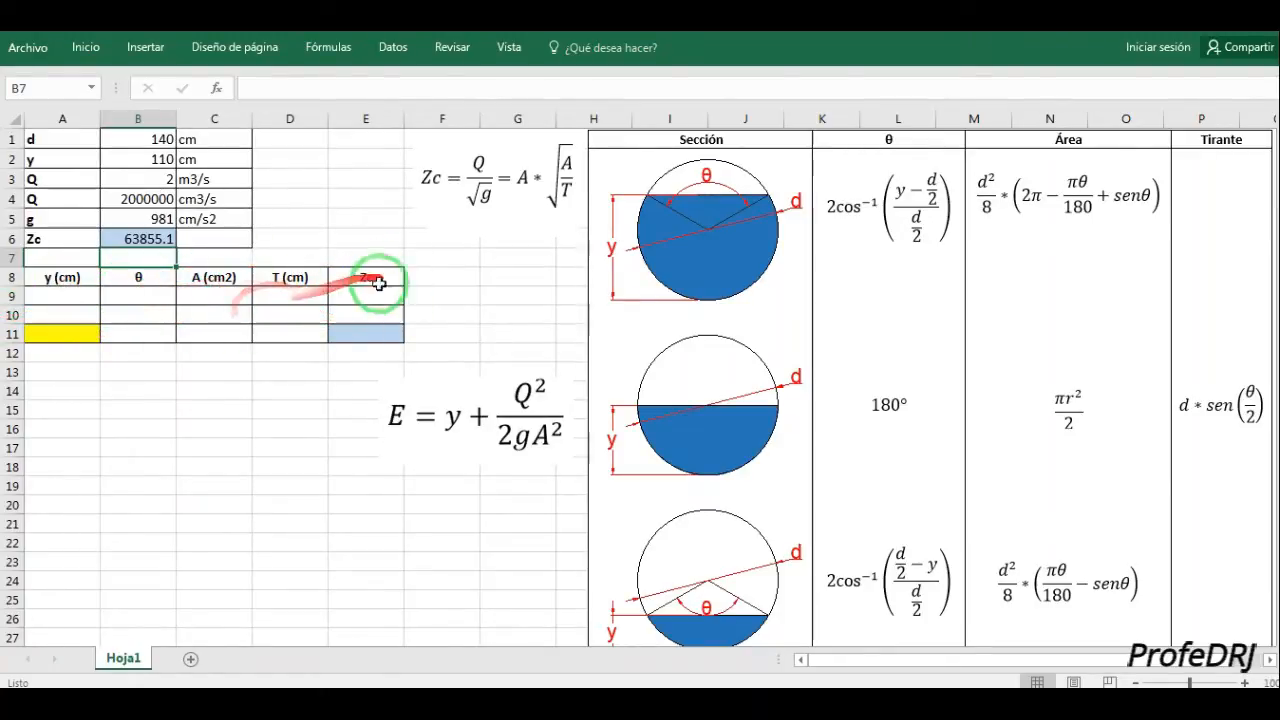
# Start the θ formula in B9 with an SI condition testing whether A9 is greater than d/2.
pyautogui.click(128, 292)
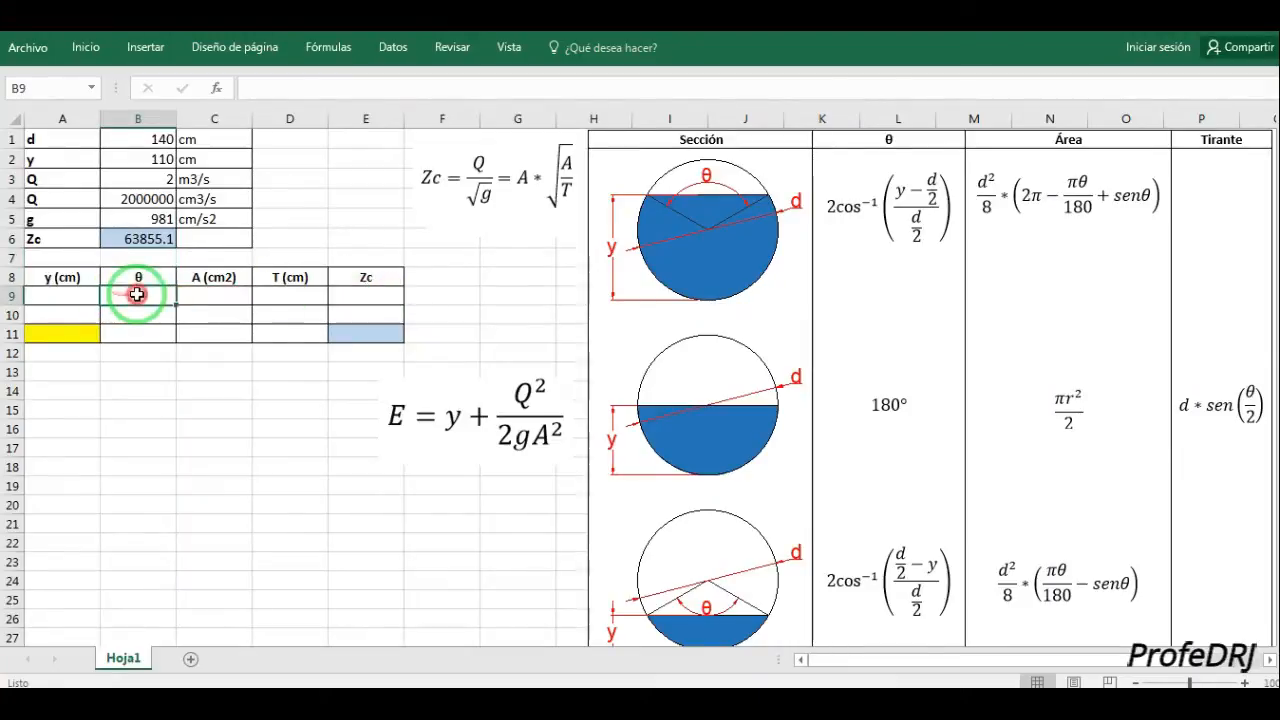
pyautogui.write('=')
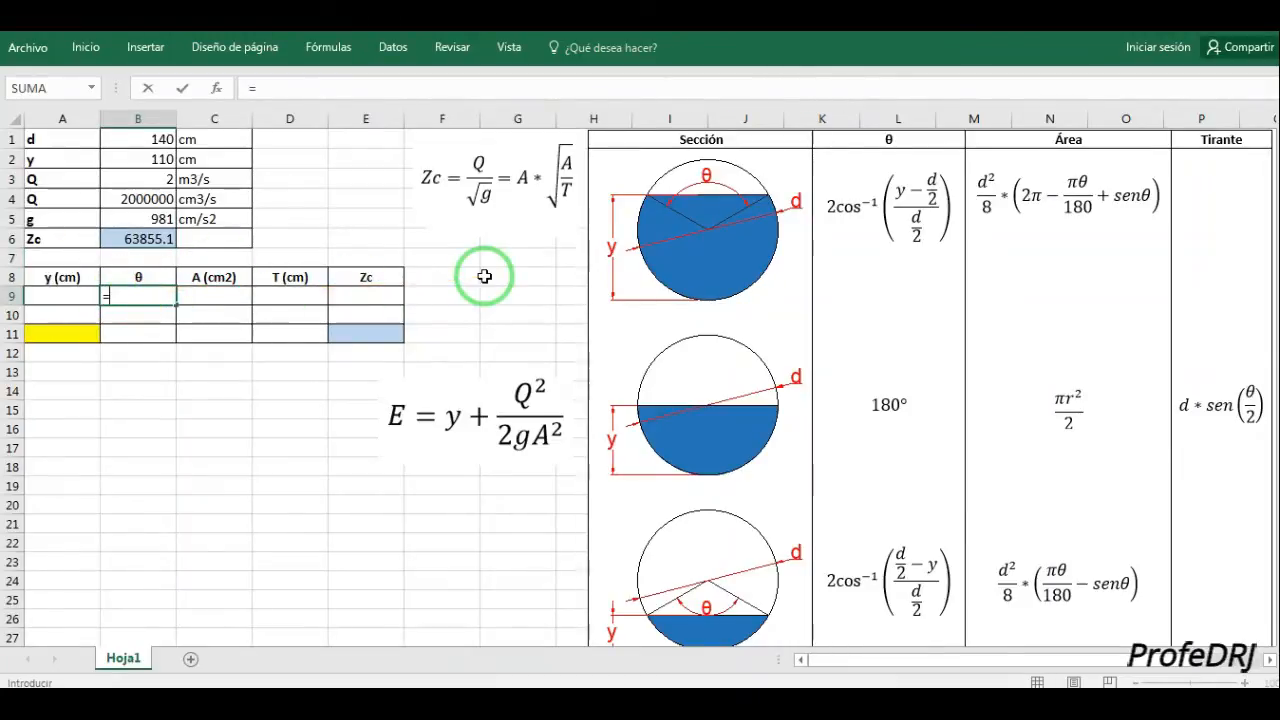
pyautogui.write('SI')
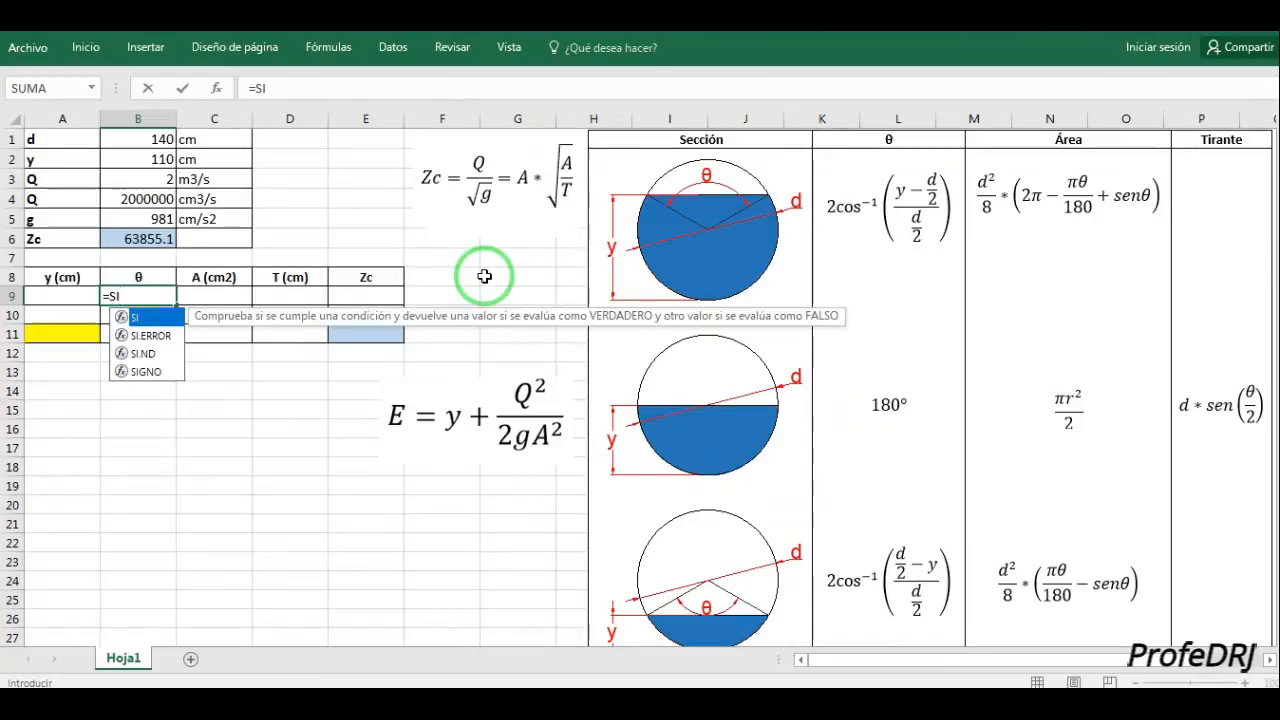
pyautogui.write('(')
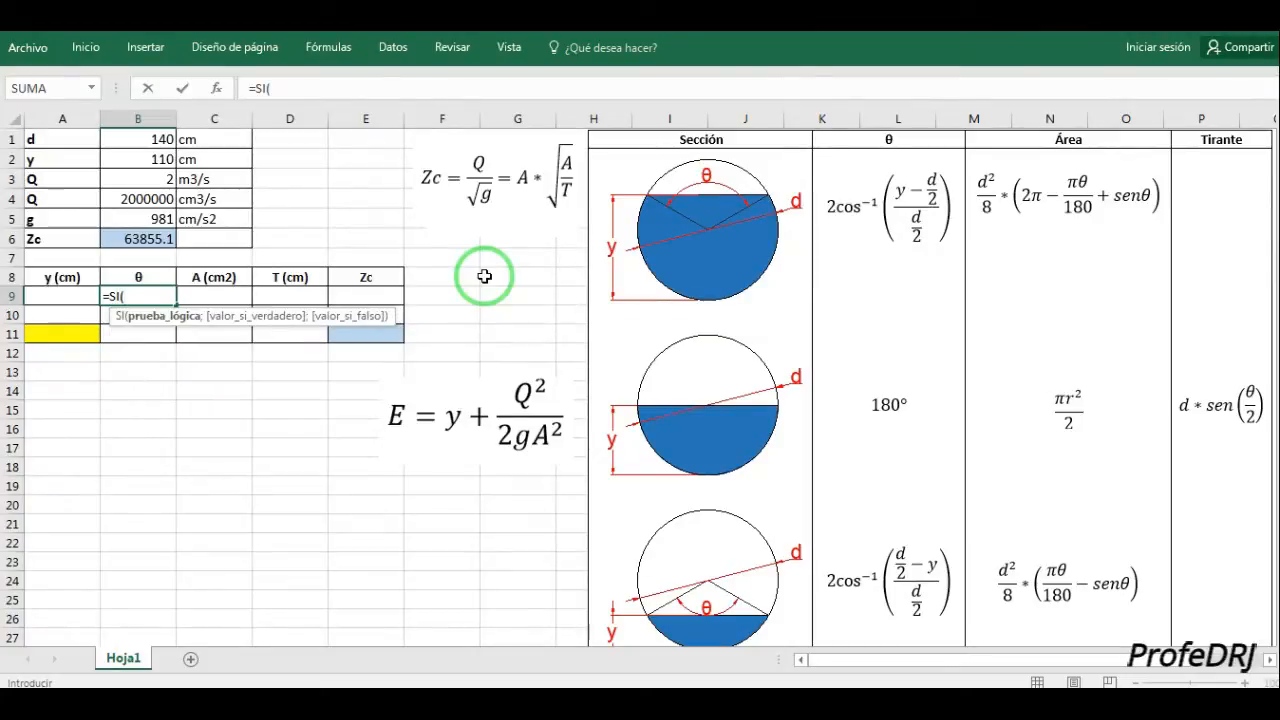
pyautogui.click(55, 295)
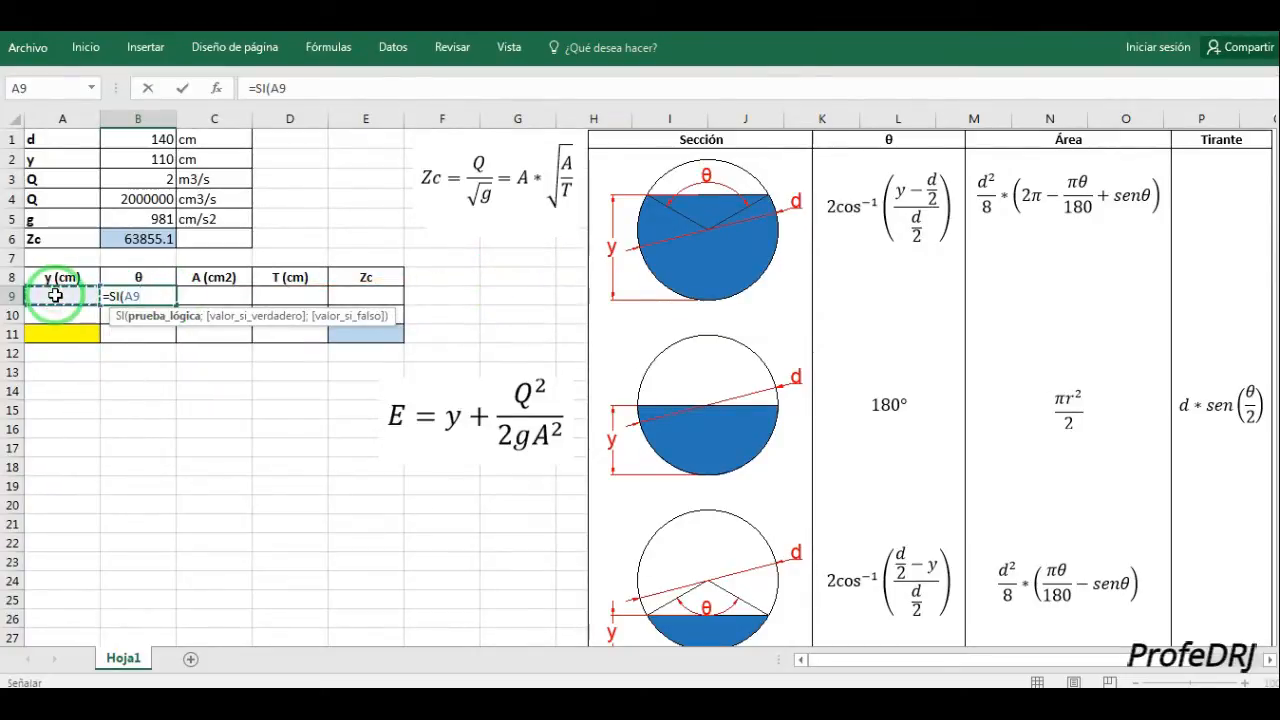
pyautogui.write('>')
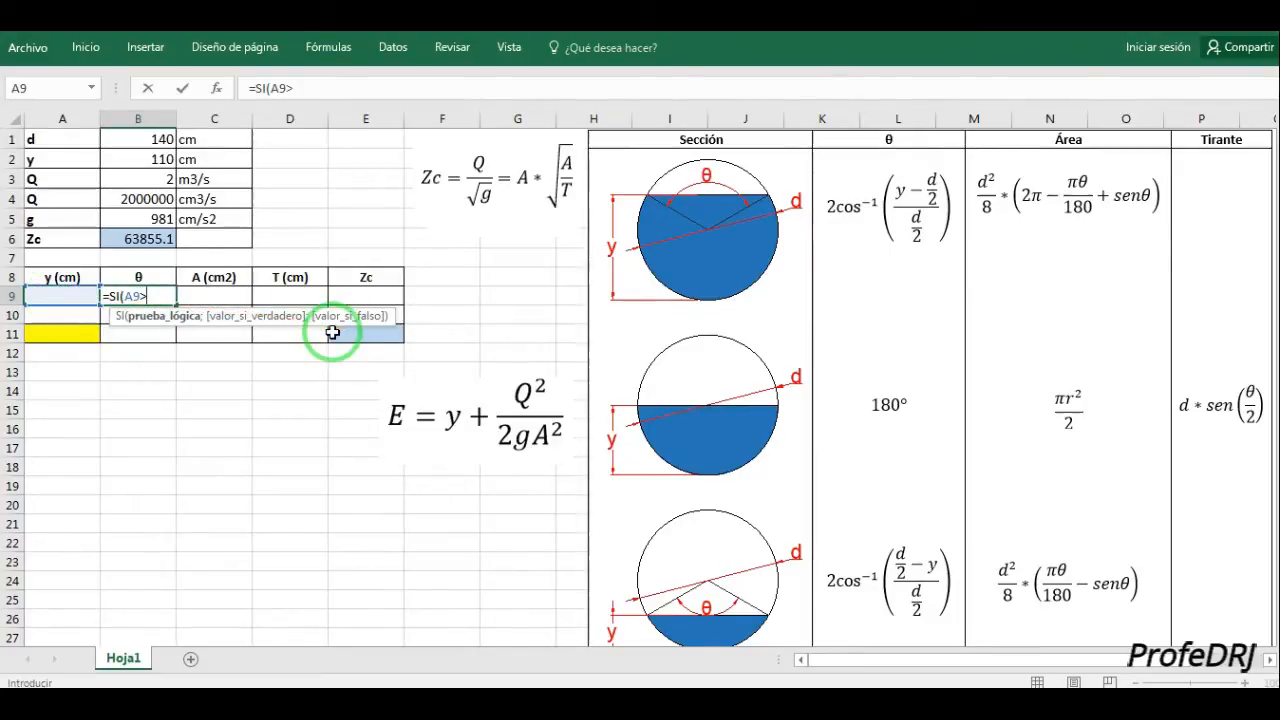
pyautogui.write('D/2')
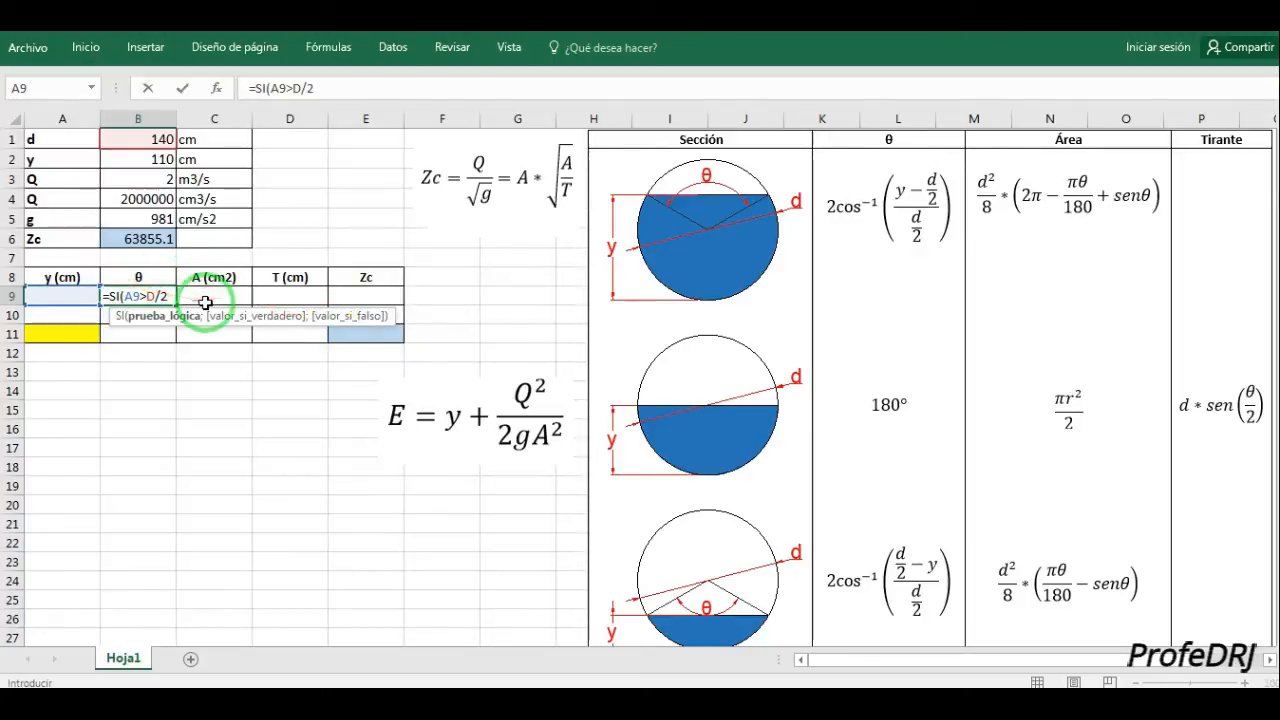
pyautogui.press('BackSpace')
pyautogui.write('d/2;')
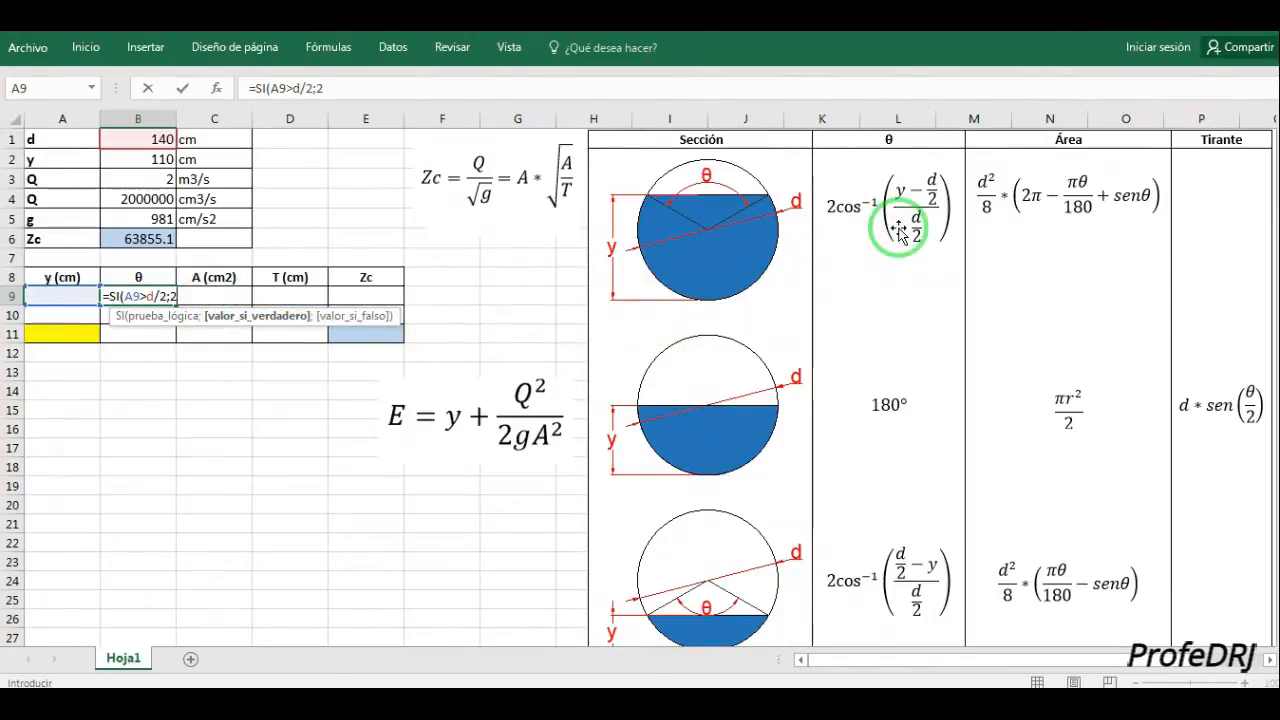
# Set the true result of the B9 condition to 2*acos((A9-d/2)/(d/2)).
pyautogui.write('2*acos/')
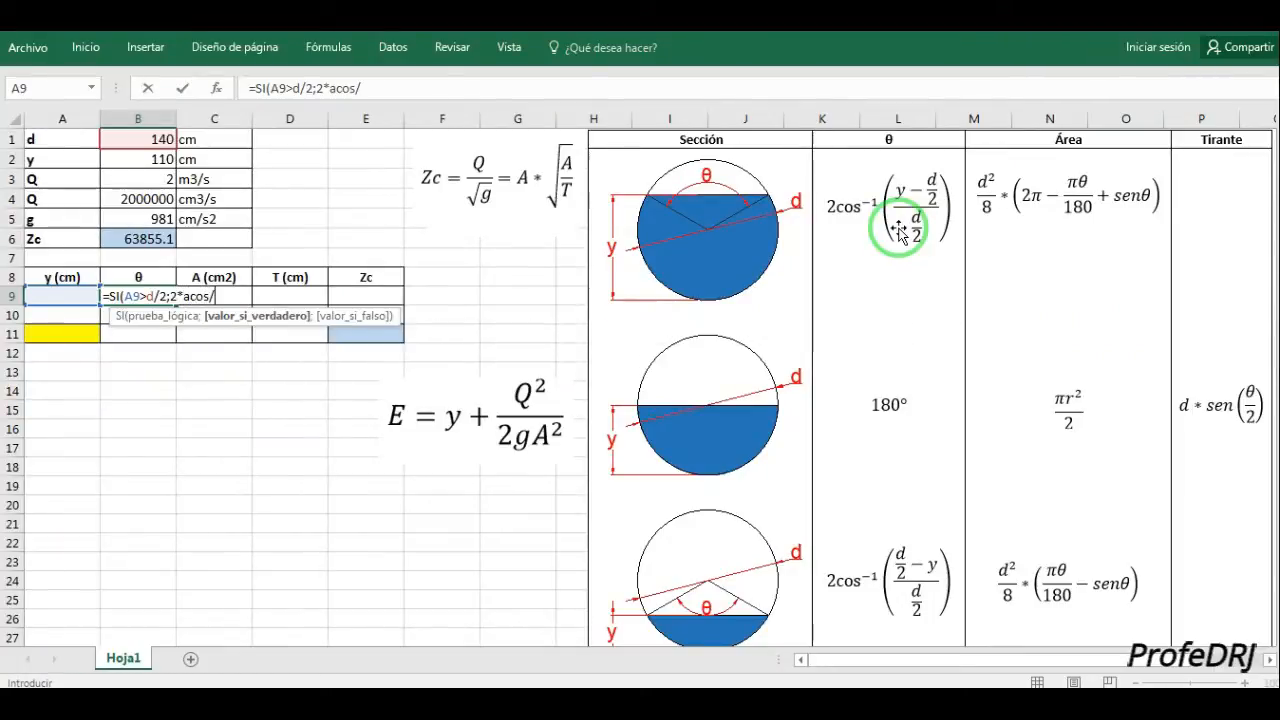
pyautogui.press('BackSpace')
pyautogui.write('(')
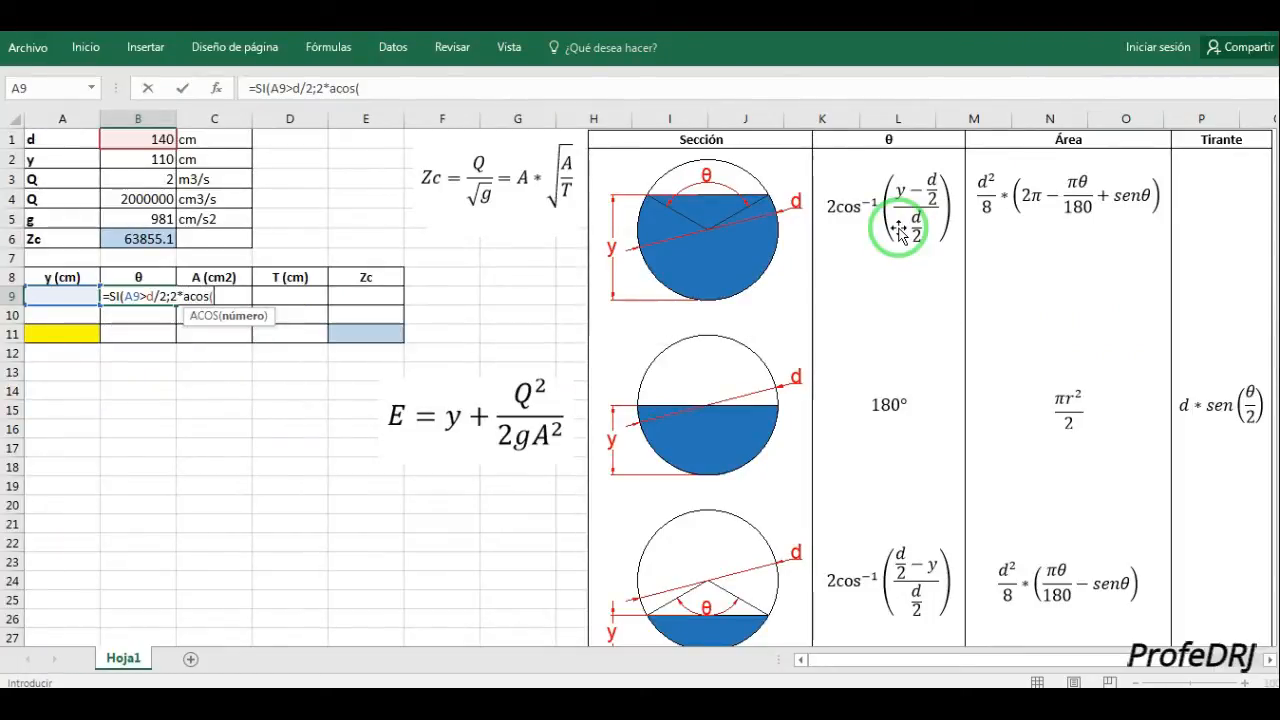
pyautogui.click(390, 84)
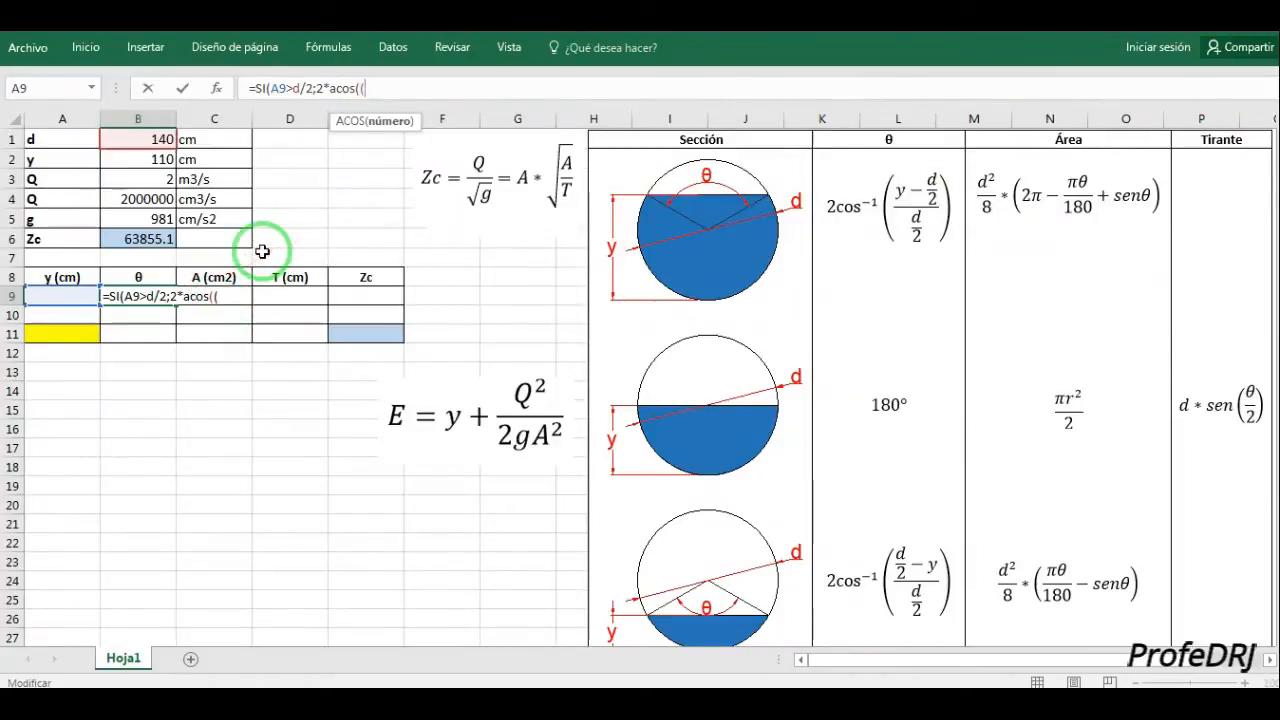
pyautogui.click(70, 296)
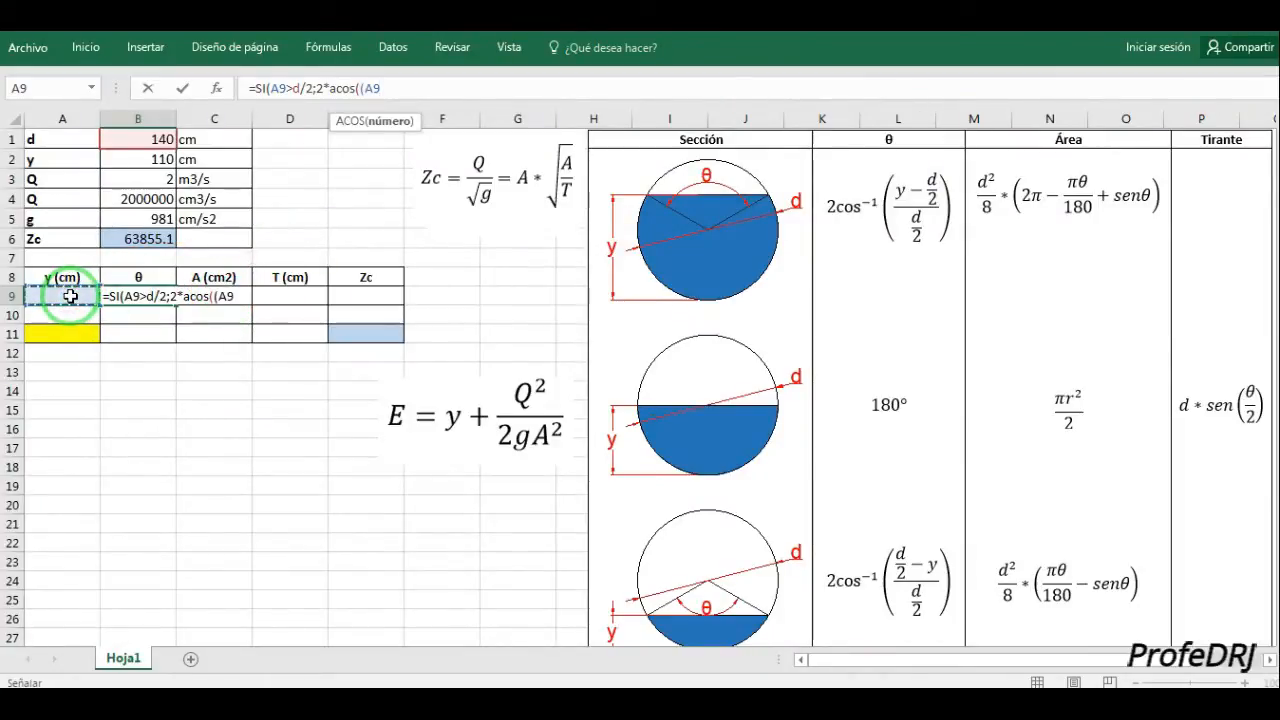
pyautogui.write('-d/2)/(')
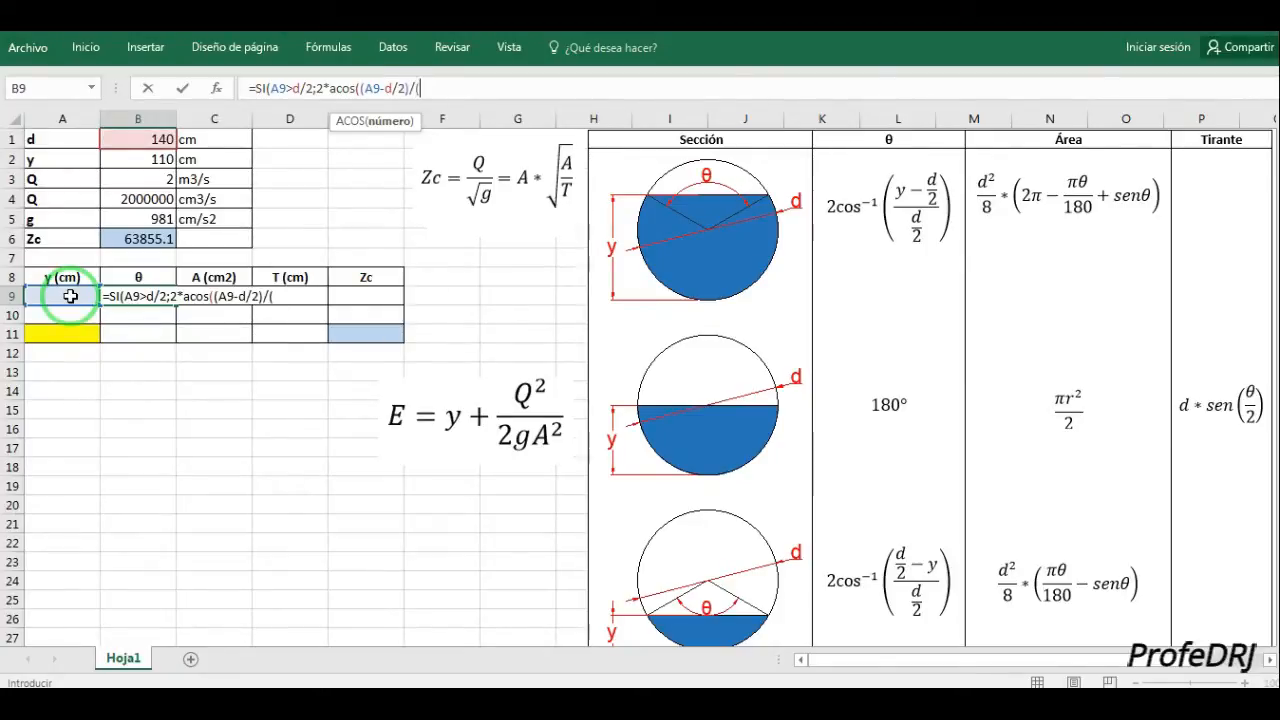
pyautogui.write('d/2')
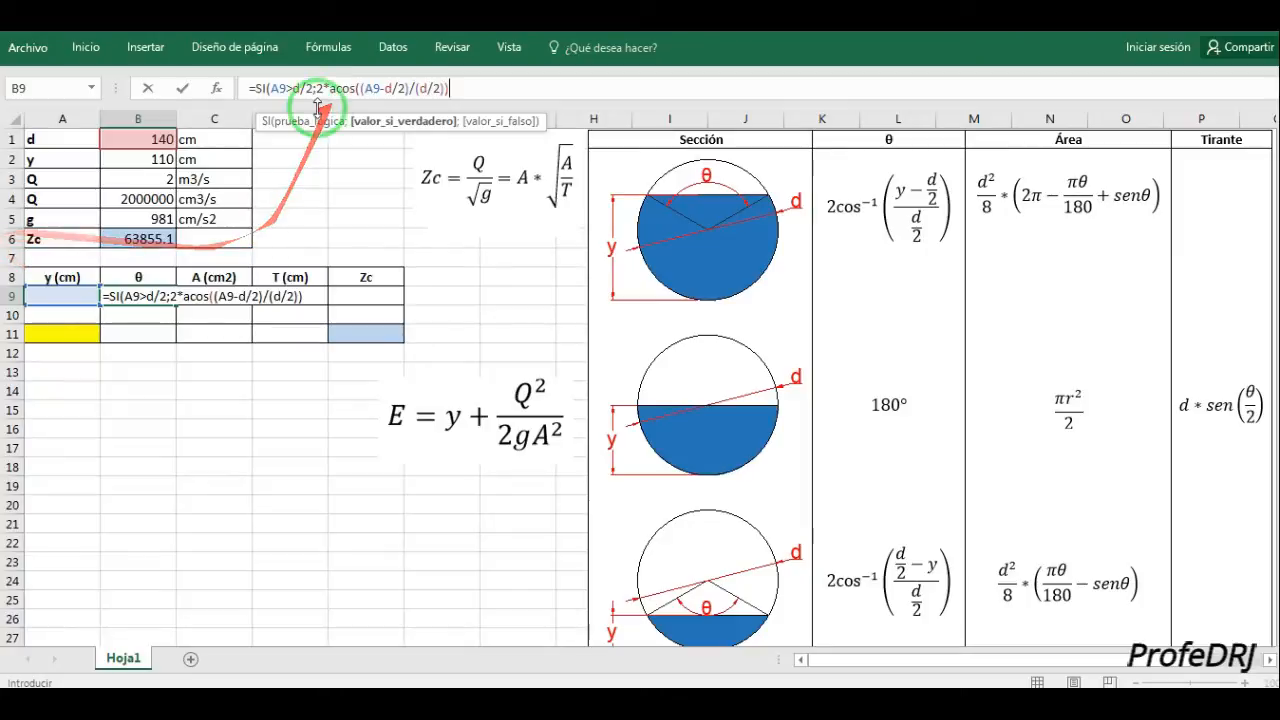
# Nest a second SI in the B9 formula's false branch that returns 180 when A9 equals d/2.
pyautogui.click(496, 85)
pyautogui.write(';')
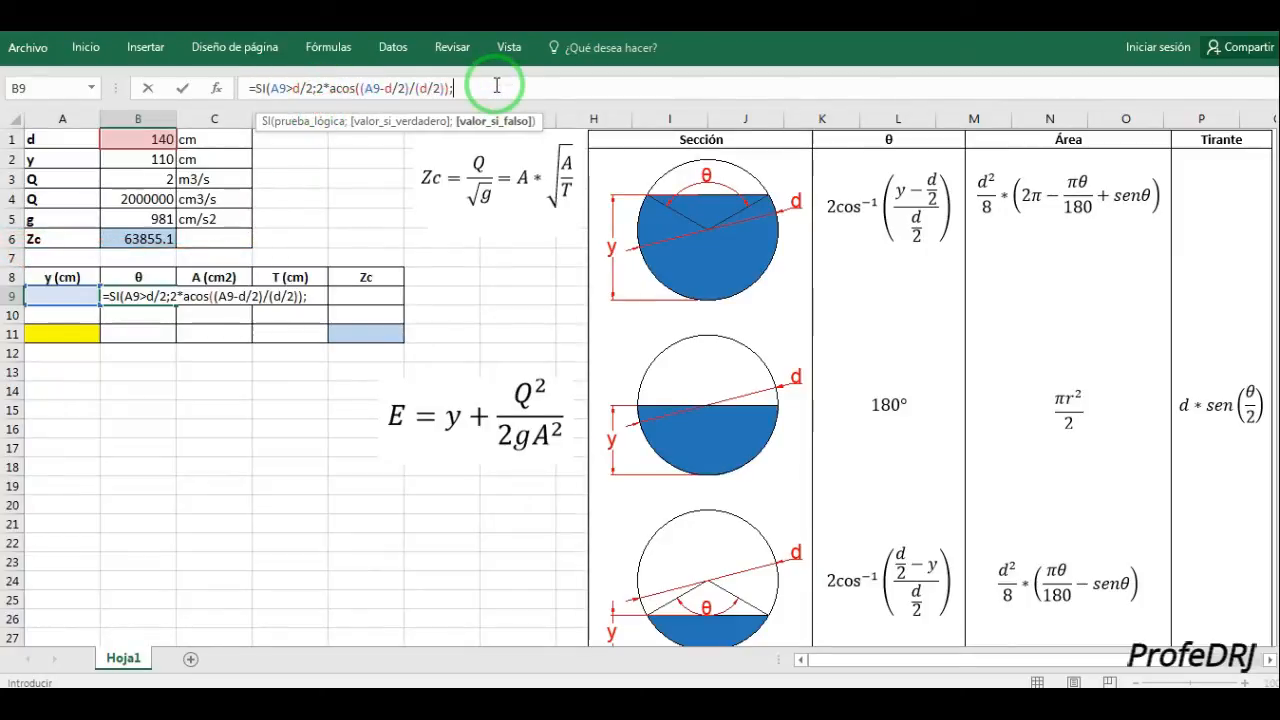
pyautogui.write('si')
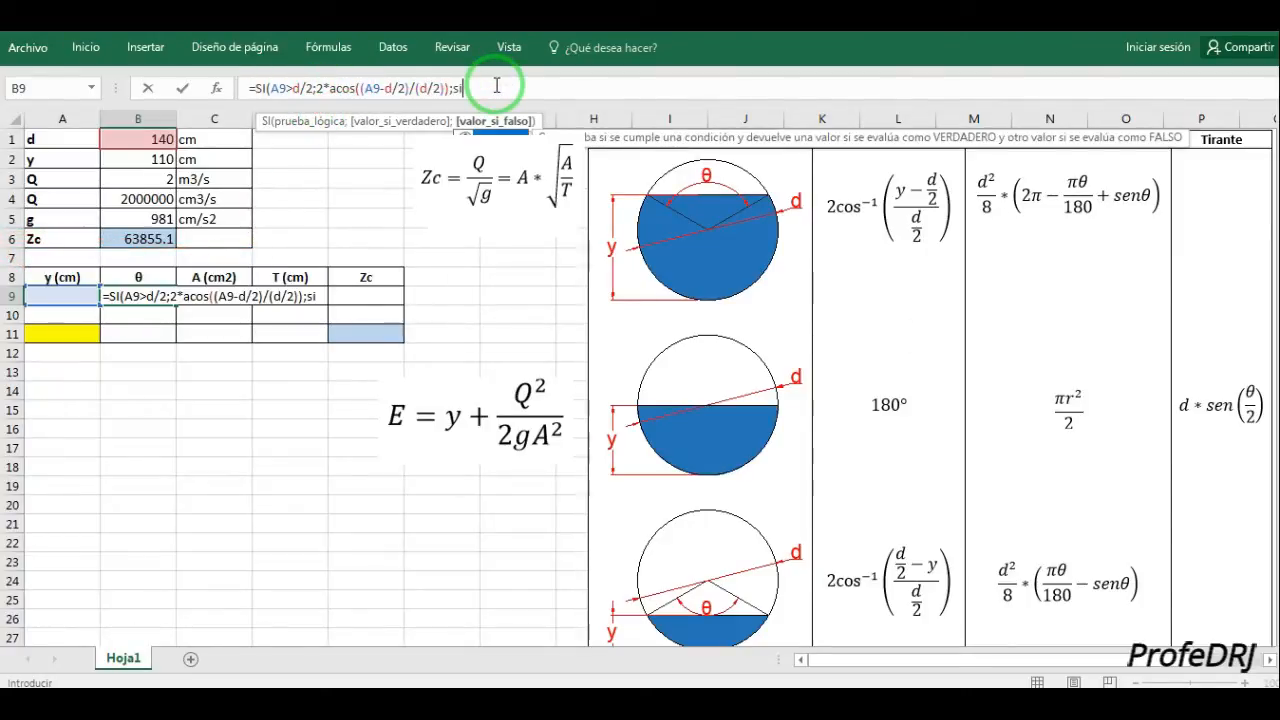
pyautogui.write('(')
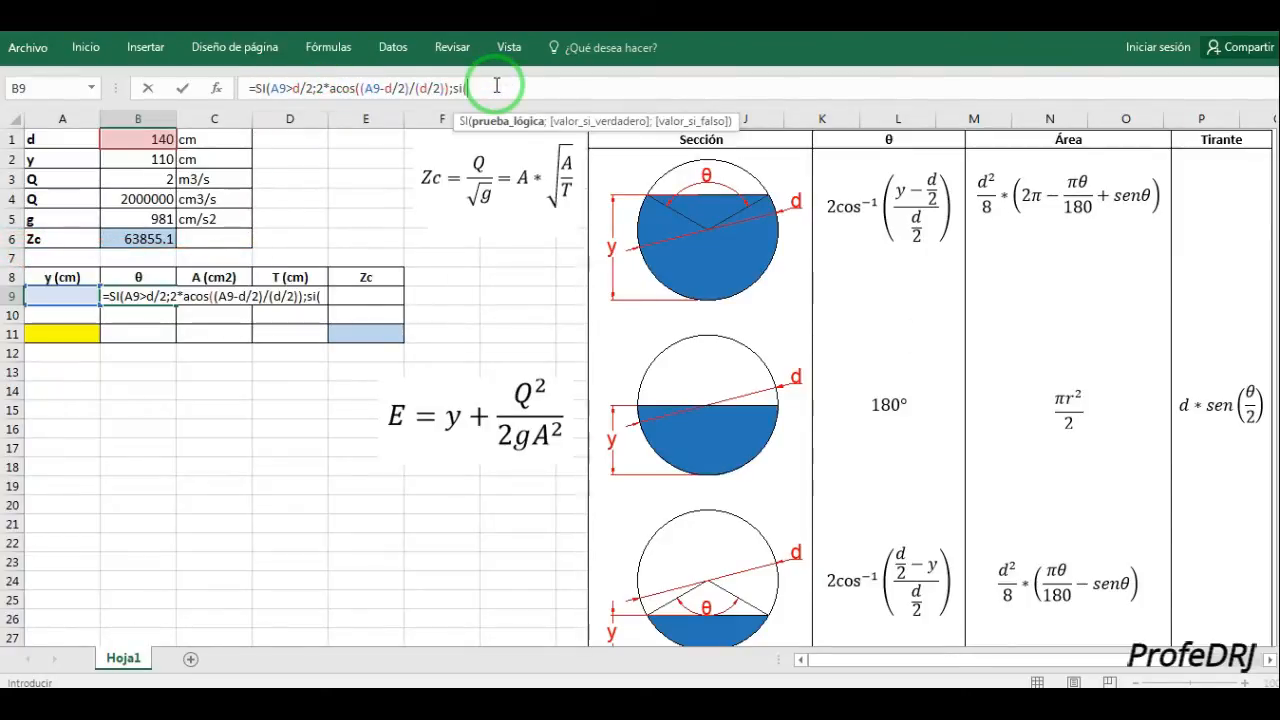
pyautogui.click(50, 296)
pyautogui.write('=d/')
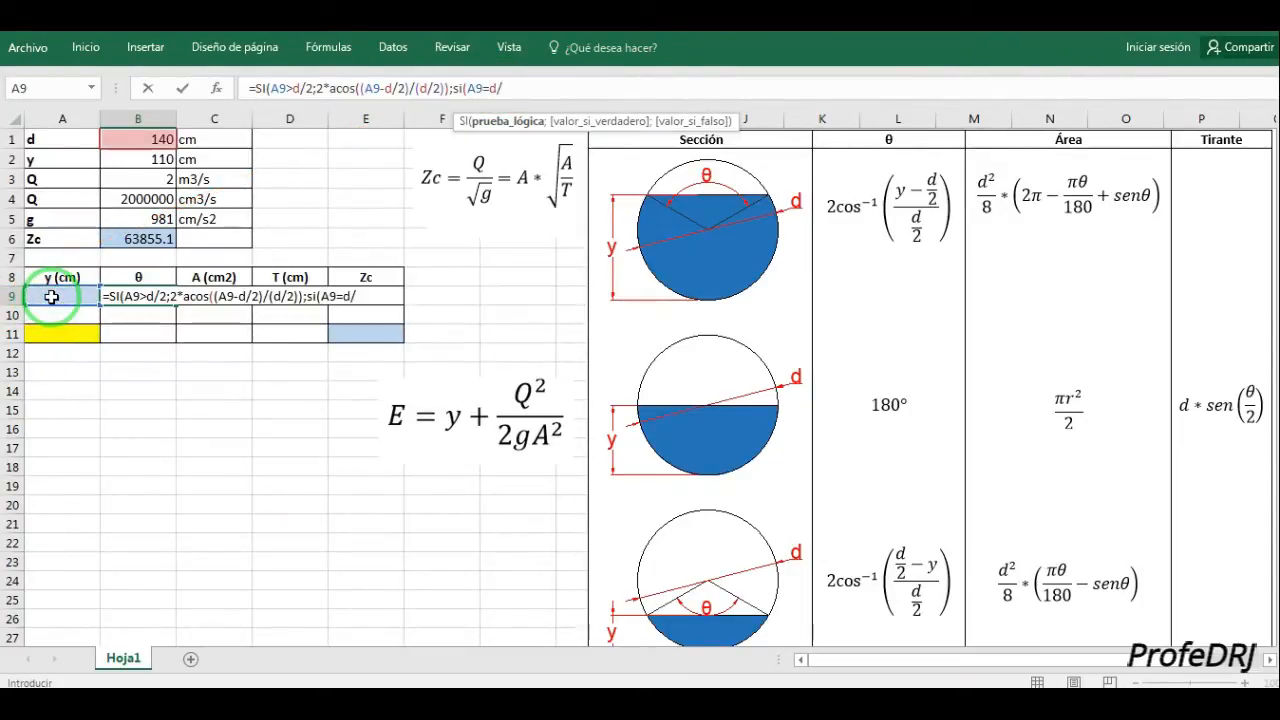
pyautogui.write('2;180')
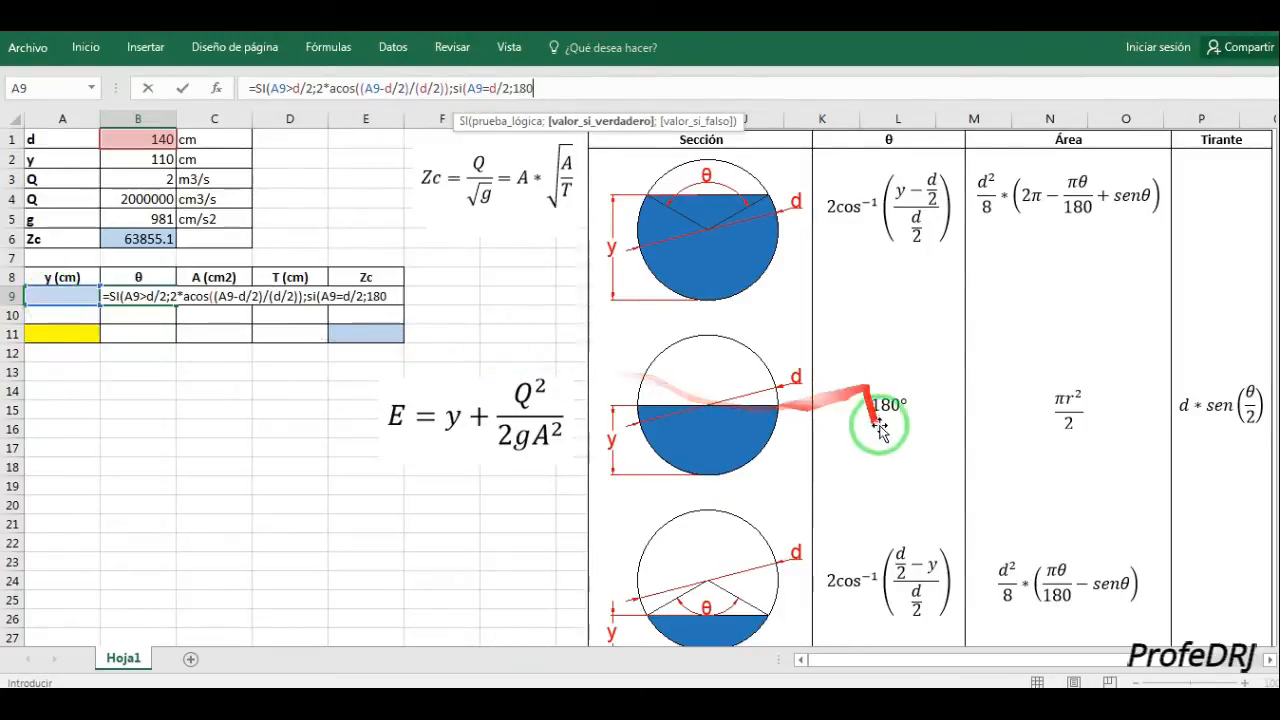
# Nest a third SI in B9, reusing a copy of the first condition and ACOS expression with the test changed to A9<d/2.
pyautogui.write(';')
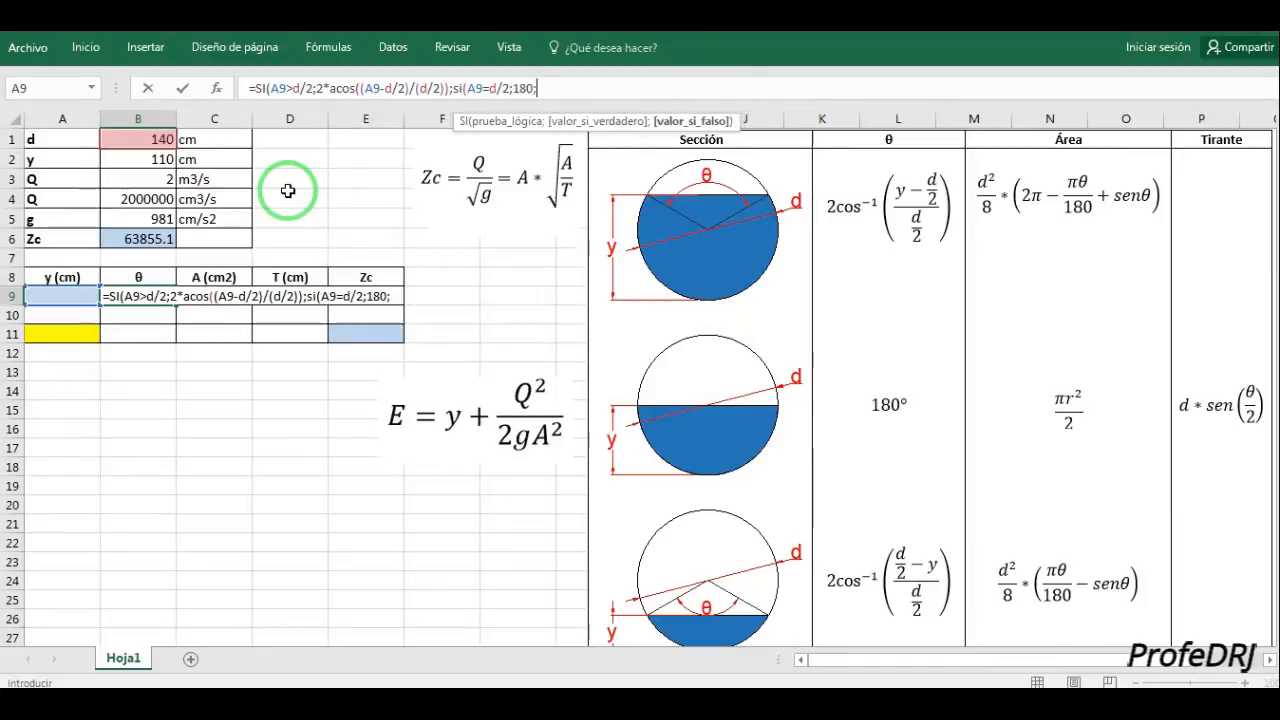
pyautogui.write('si(')
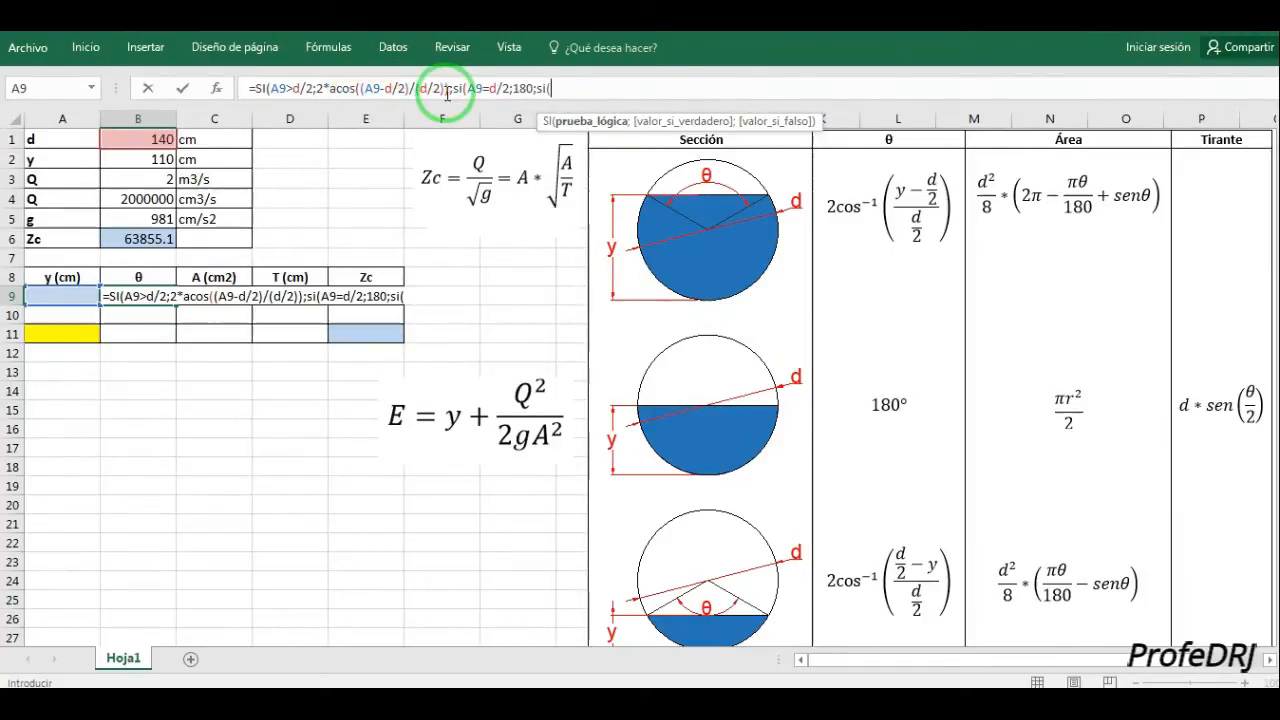
pyautogui.moveTo(268, 92); pyautogui.dragTo(451, 90)
pyautogui.hotkey('ctrl', 'c')
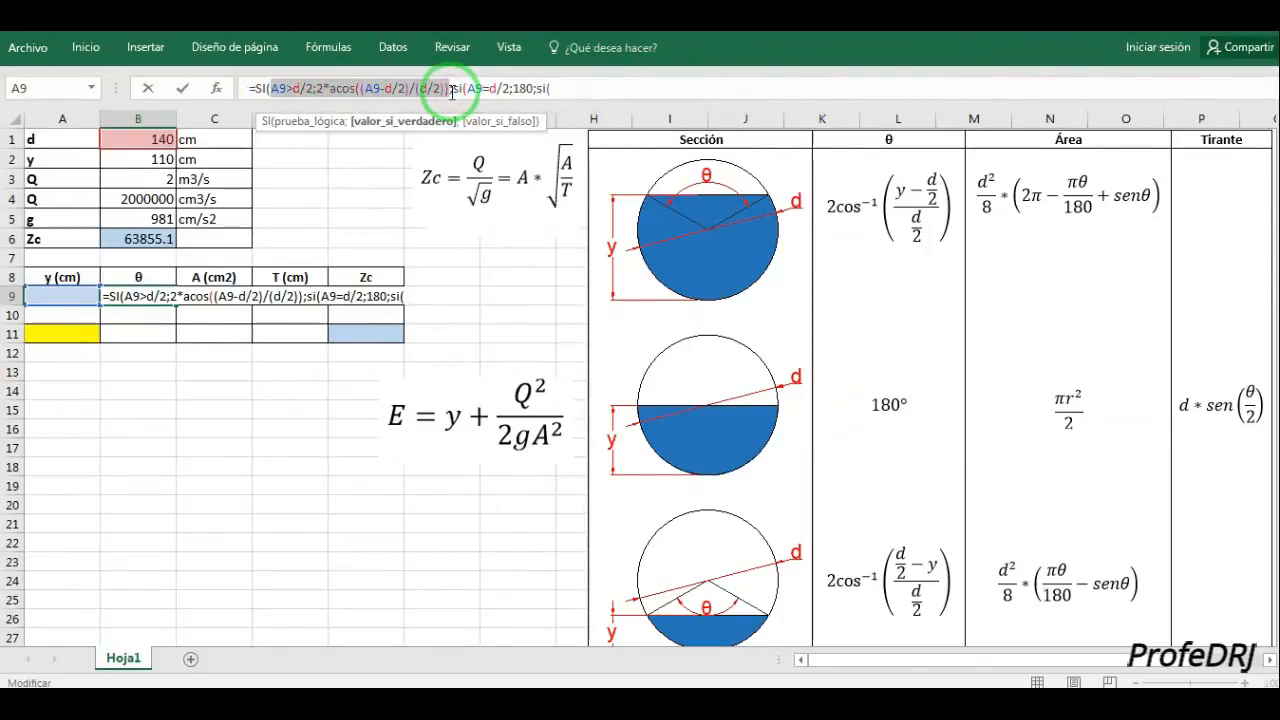
pyautogui.click(615, 88)
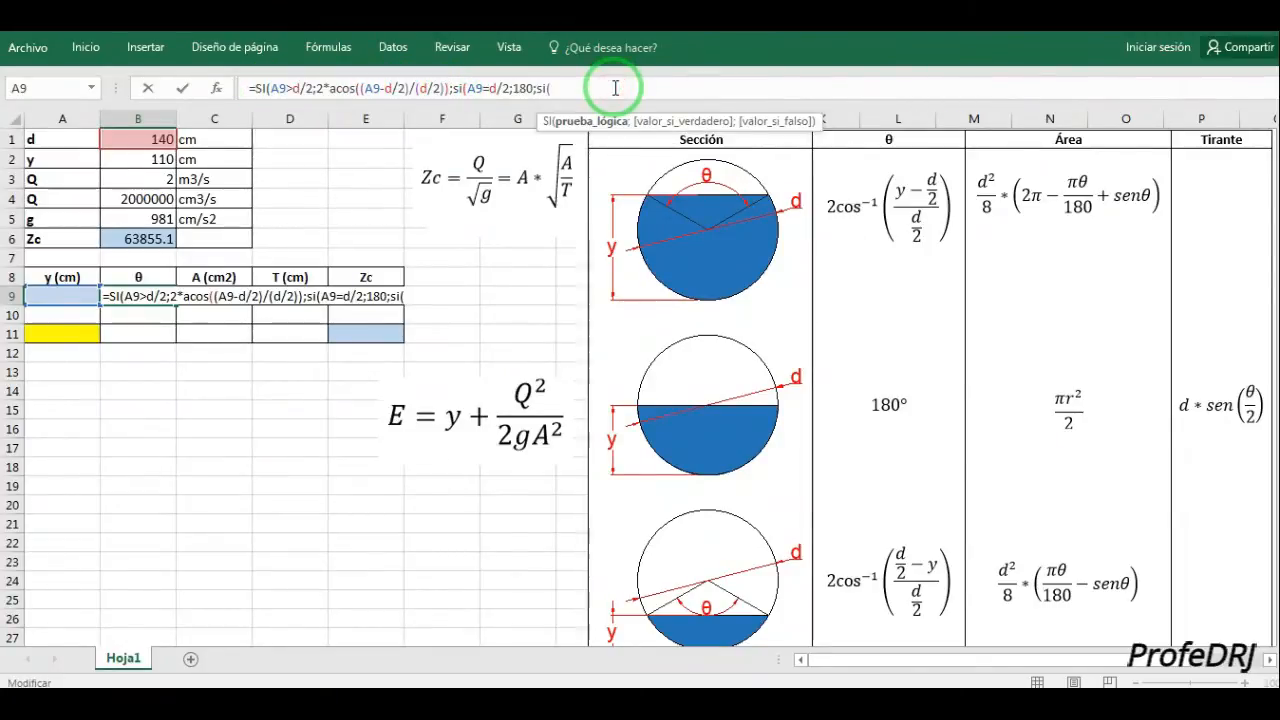
pyautogui.hotkey('ctrl', 'v')
pyautogui.click(572, 88)
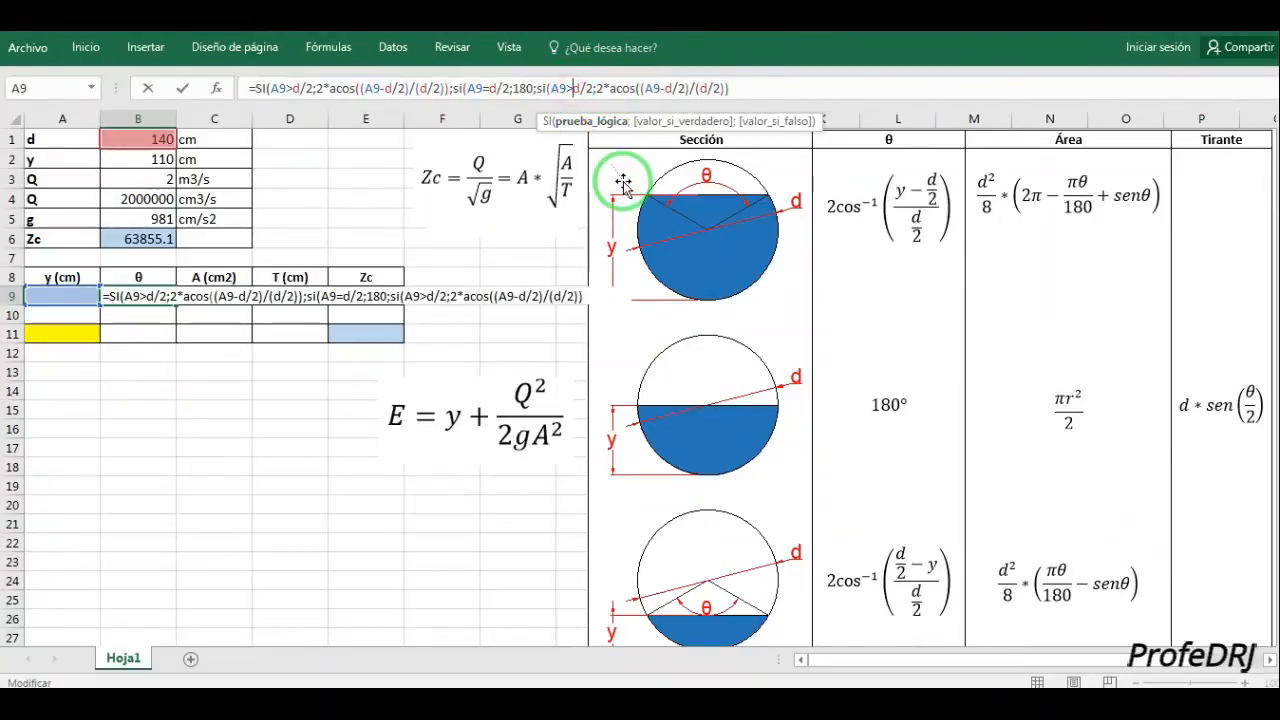
pyautogui.press('BackSpace')
pyautogui.write('<')
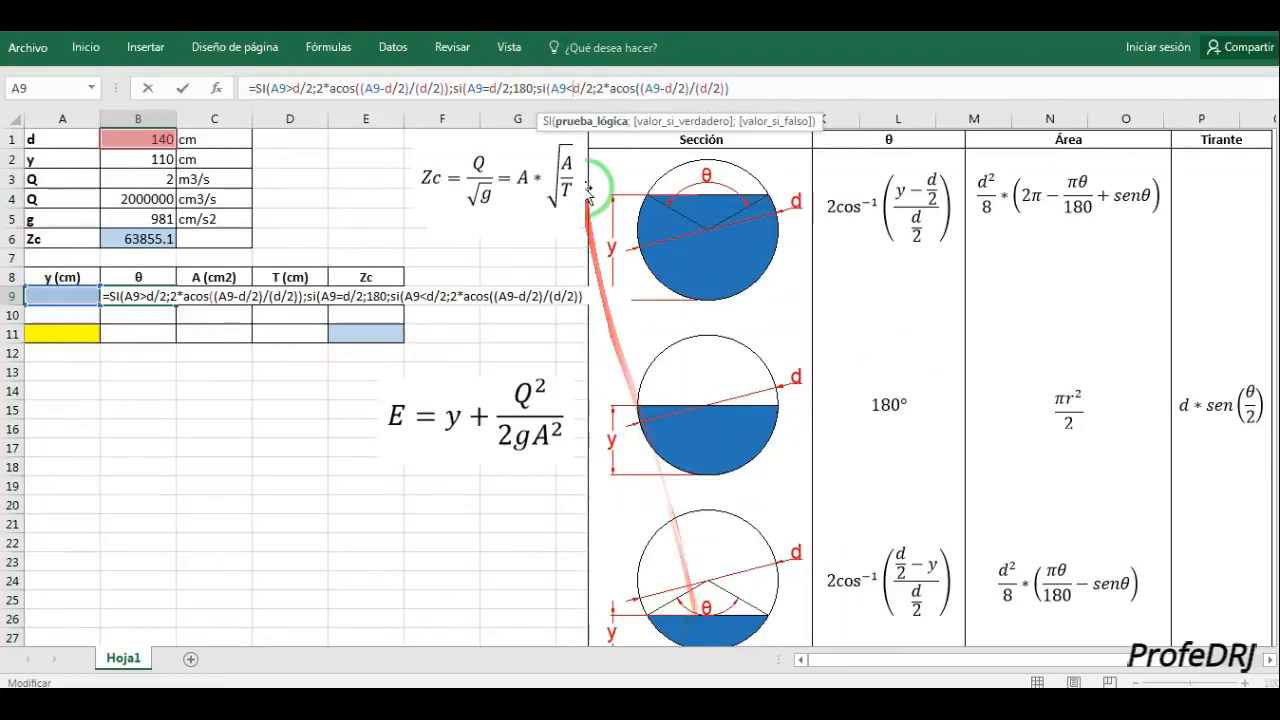
# Change the third branch's ACOS numerator to d/2-A9, then close and enter the θ formula in B9.
pyautogui.click(660, 88)
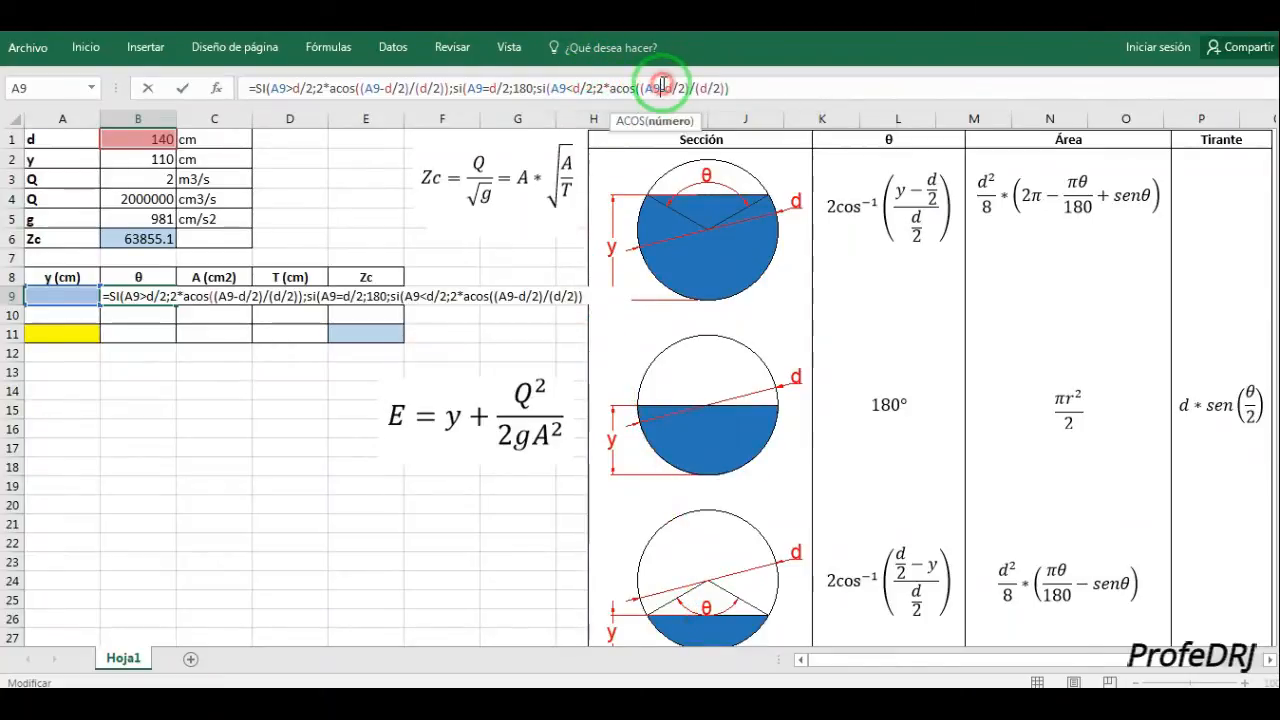
pyautogui.press('BackSpace')
pyautogui.press('BackSpace')
pyautogui.press('BackSpace')
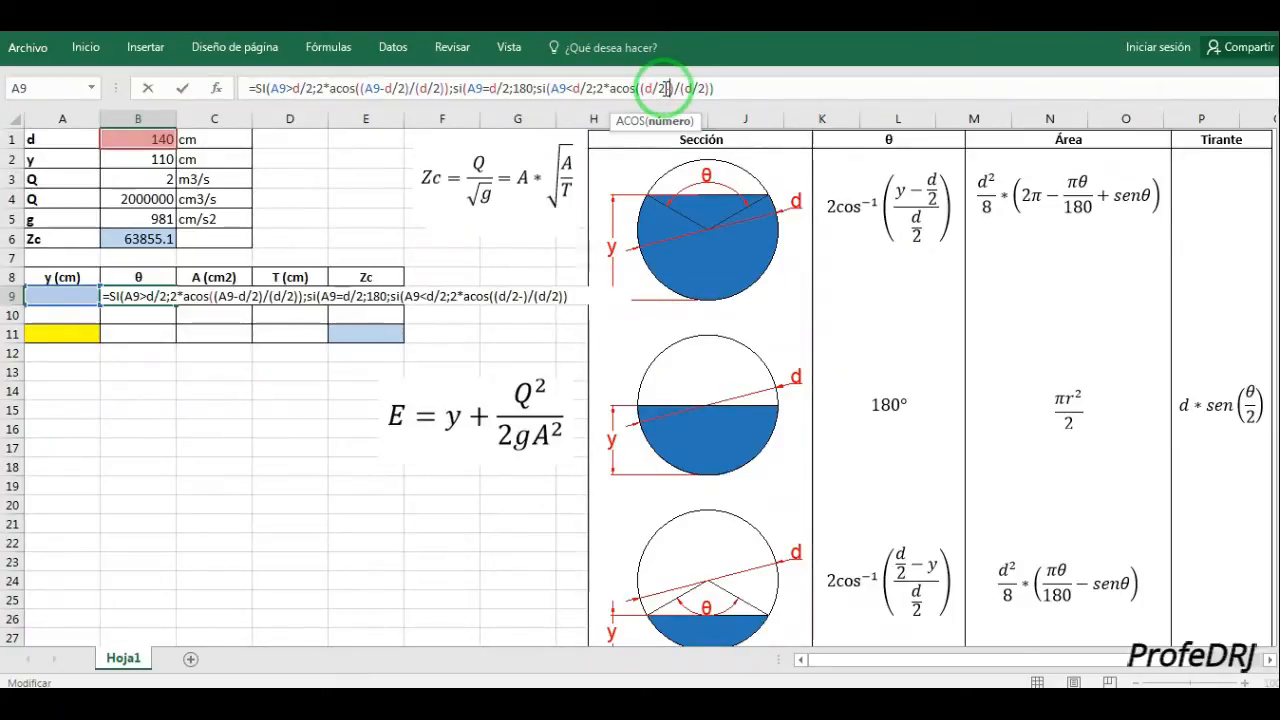
pyautogui.click(73, 294)
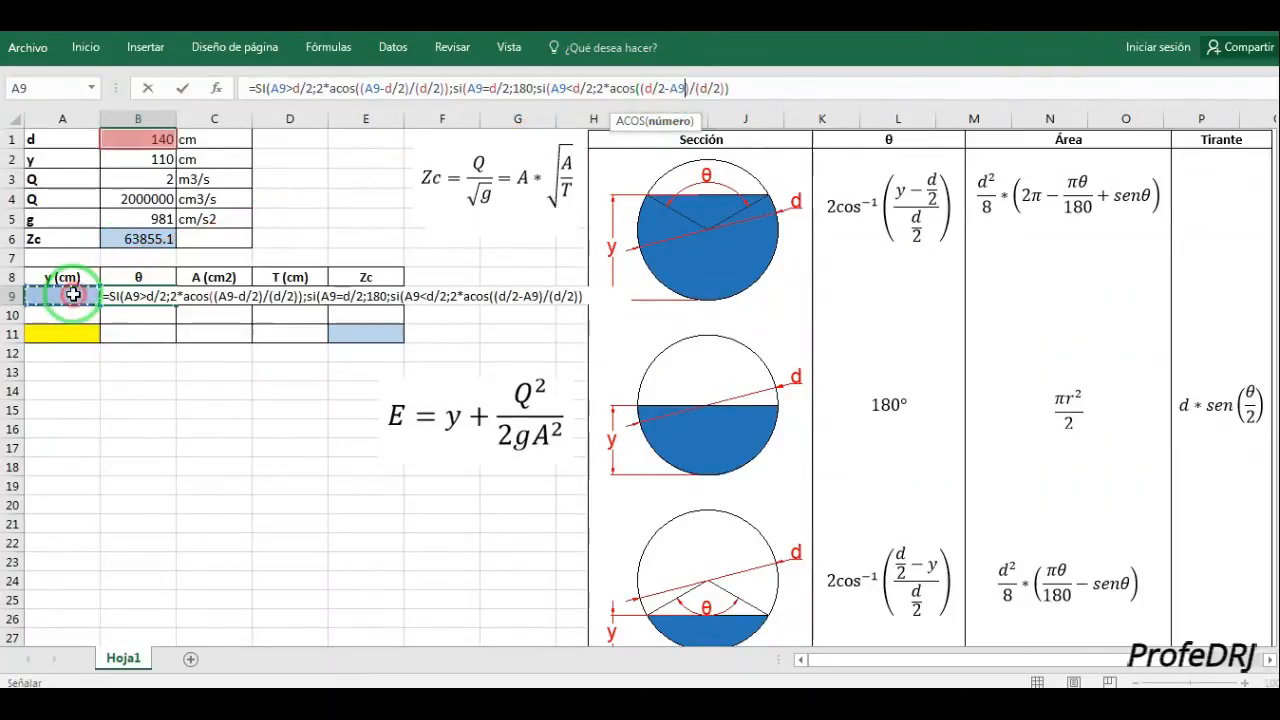
pyautogui.click(748, 85)
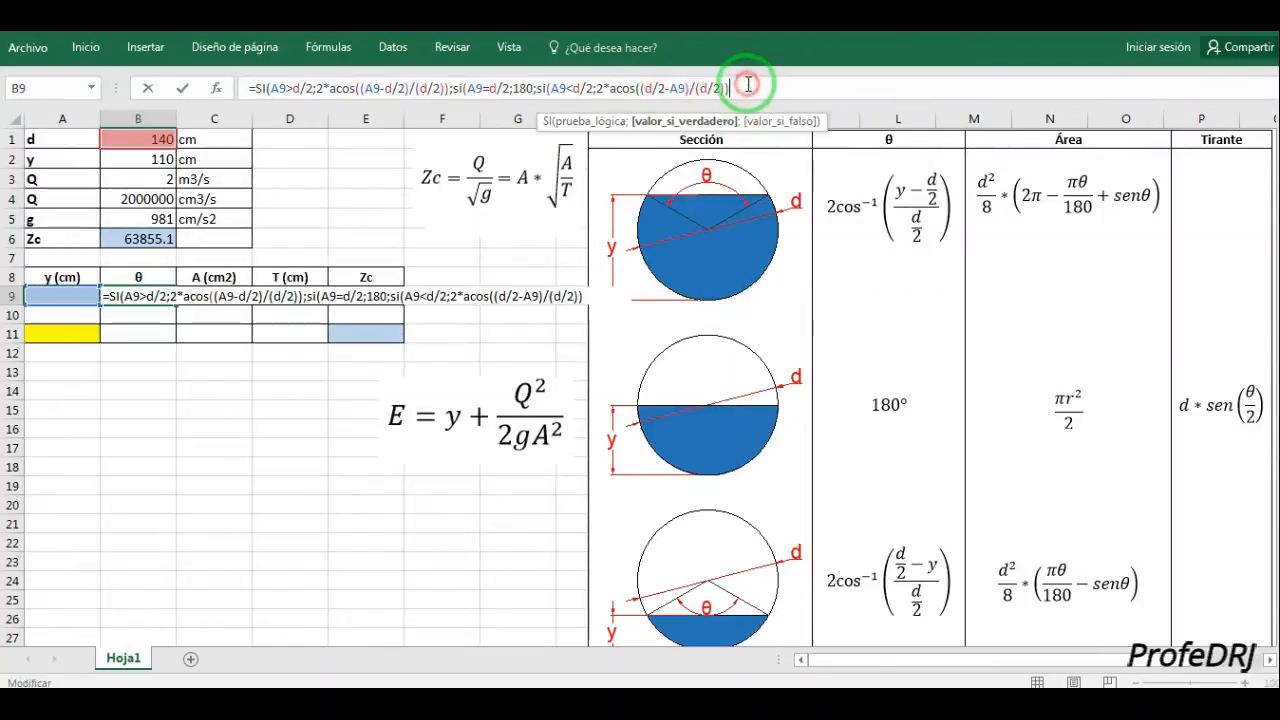
pyautogui.write('))')
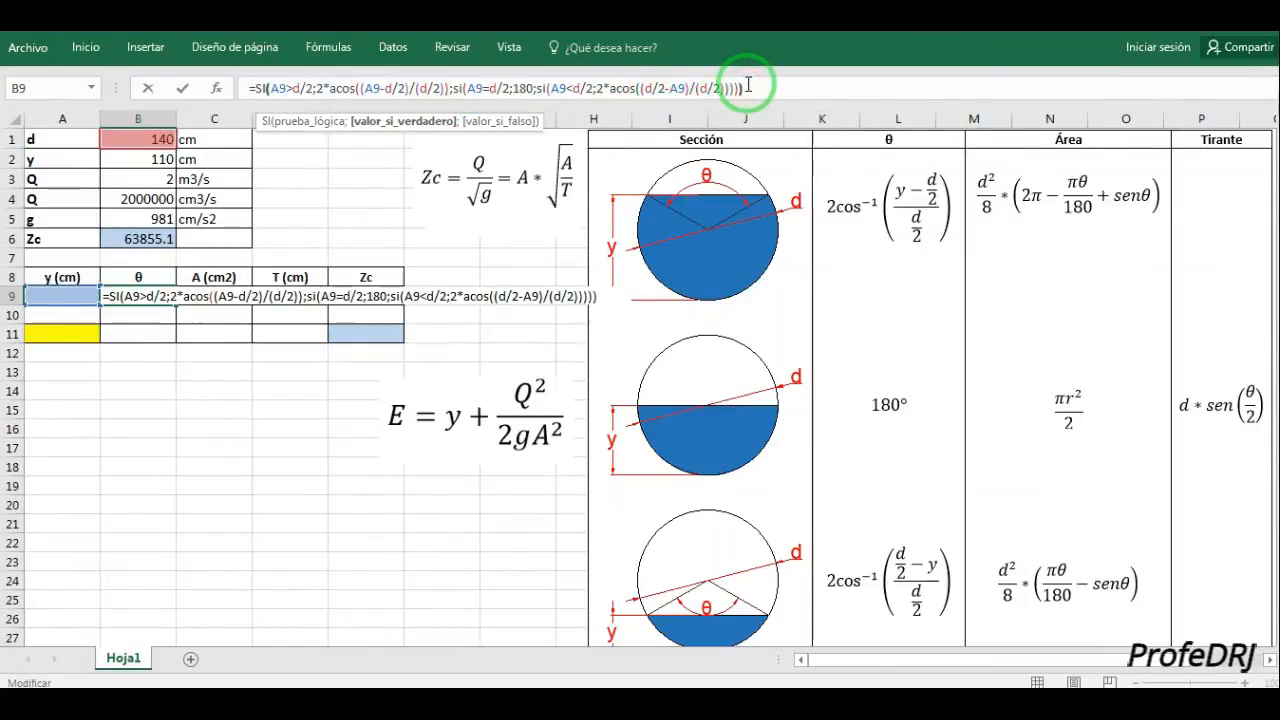
pyautogui.press('Return')
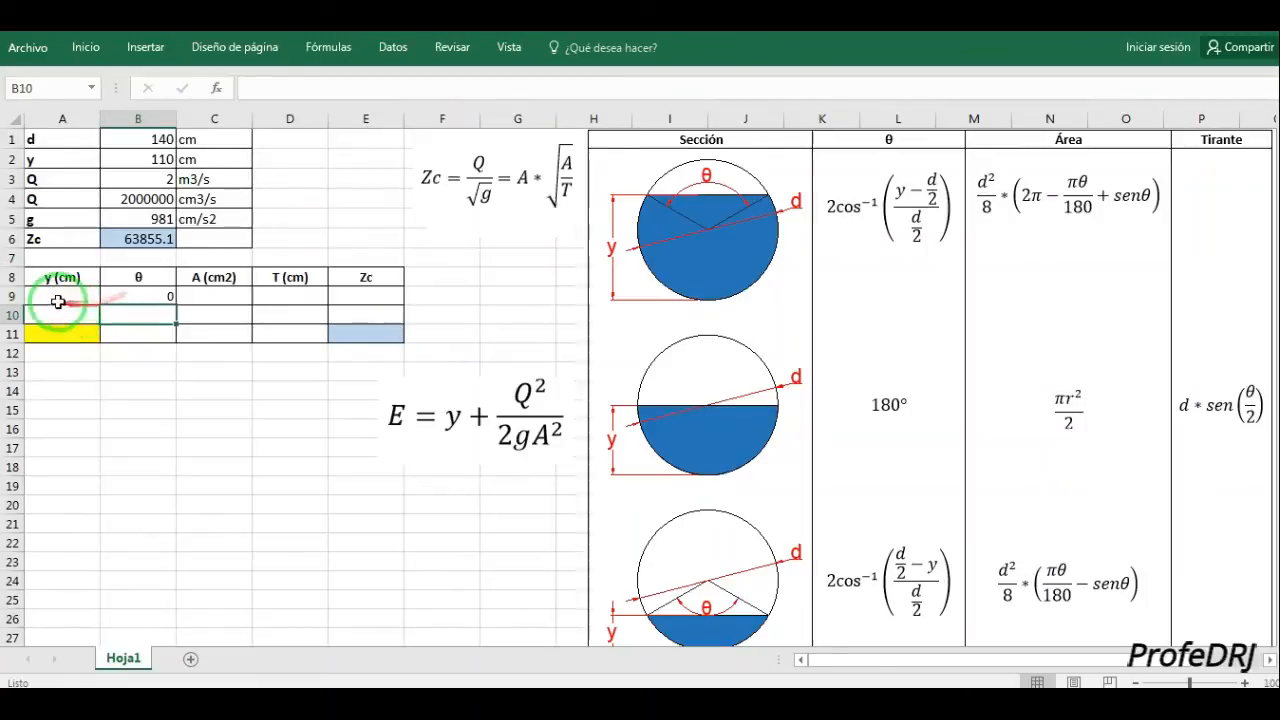
# Test the θ formula with depth y in A9 set to 70 and then to 100.
pyautogui.click(62, 296)
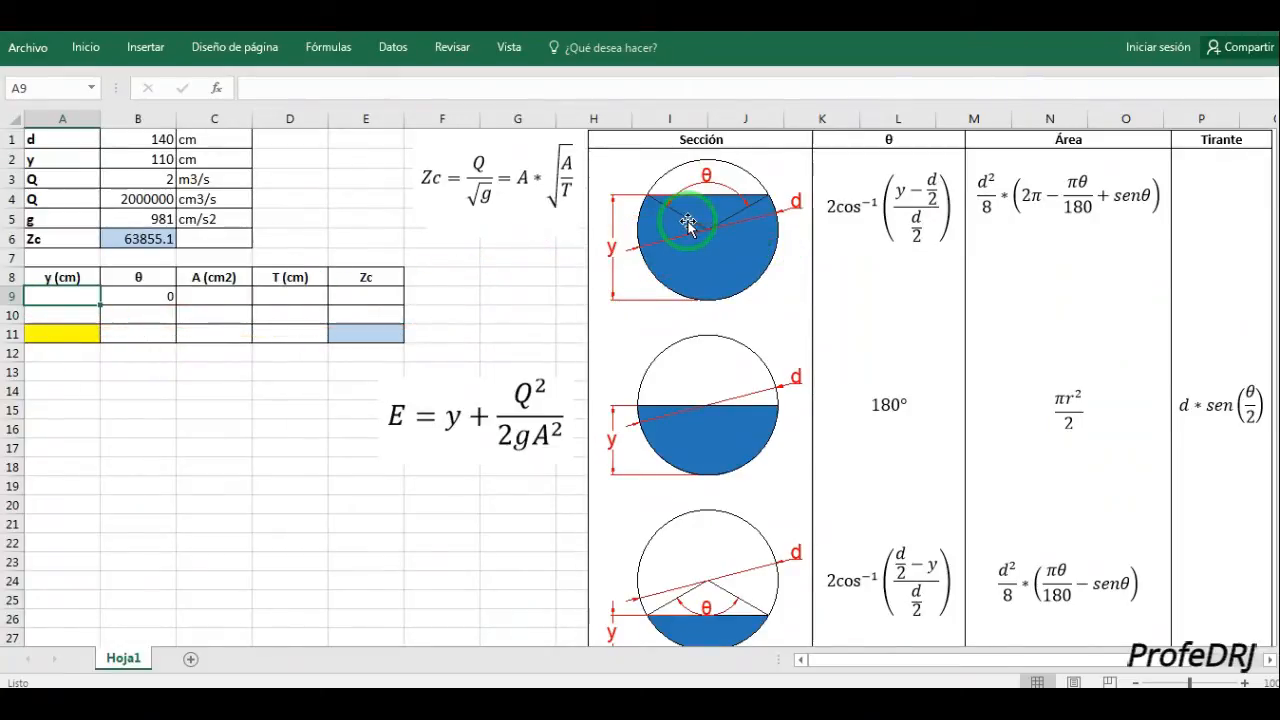
pyautogui.write('70')
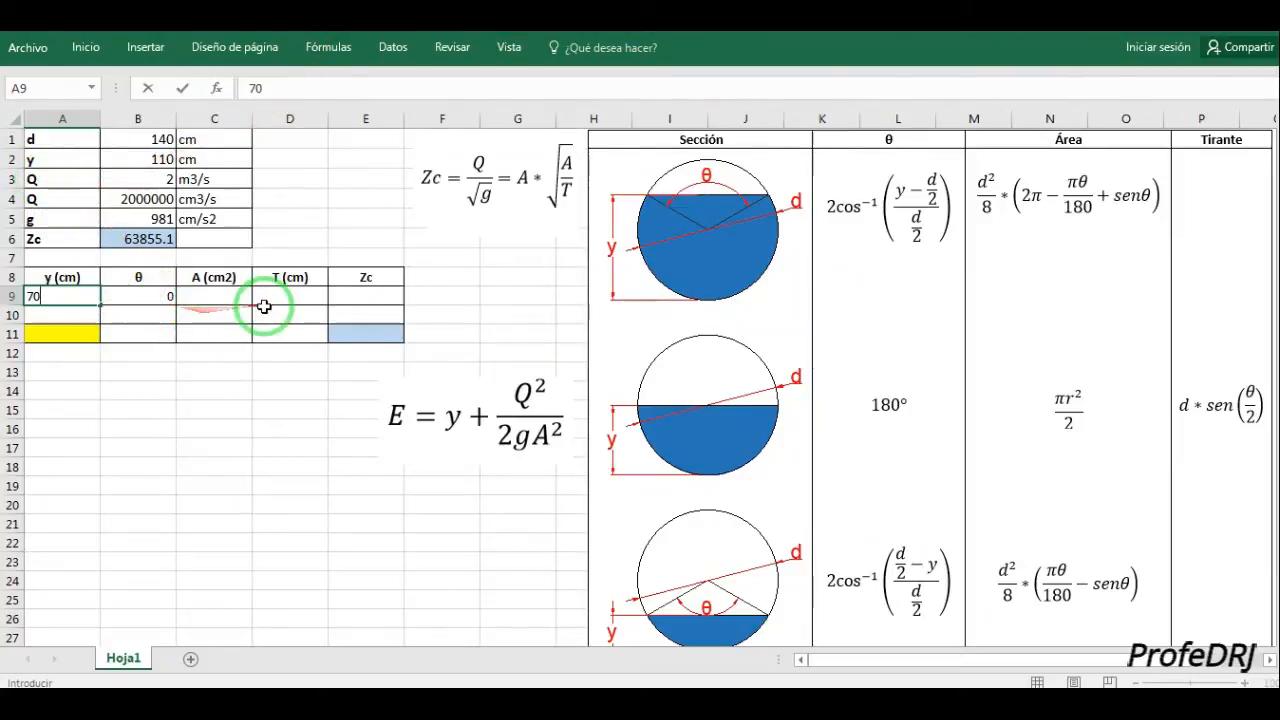
pyautogui.press('Return')
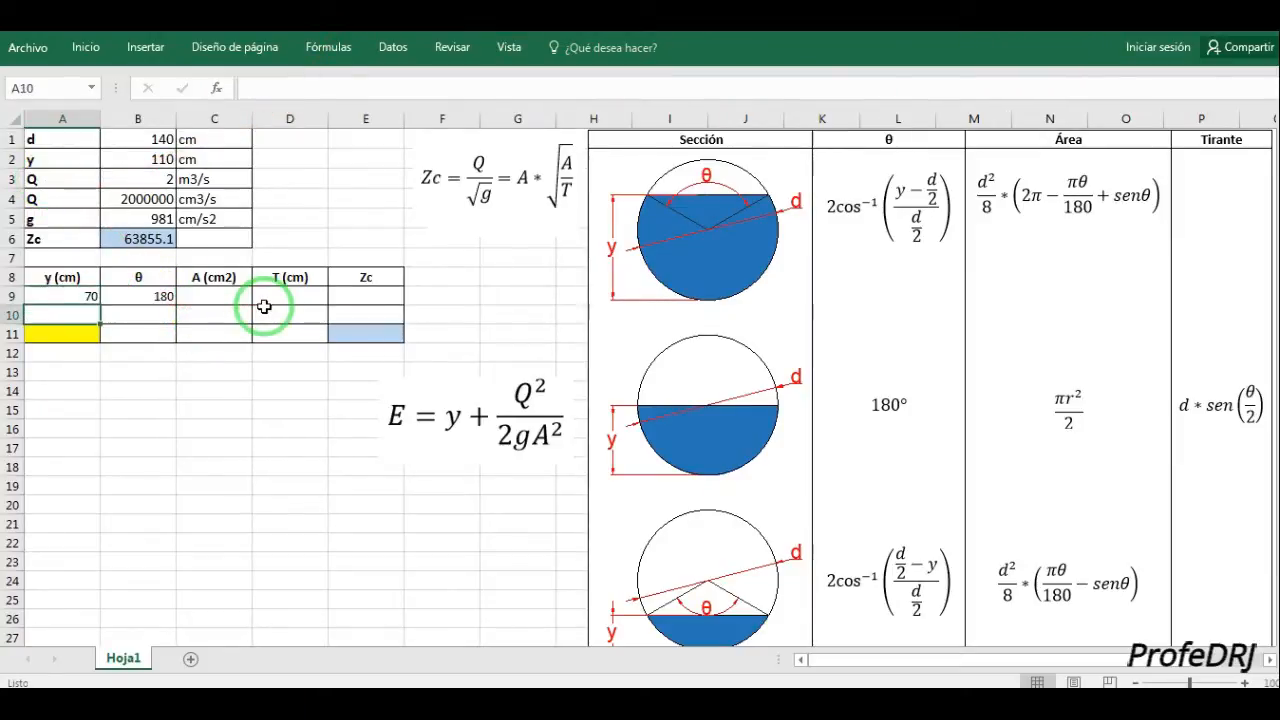
pyautogui.click(47, 297)
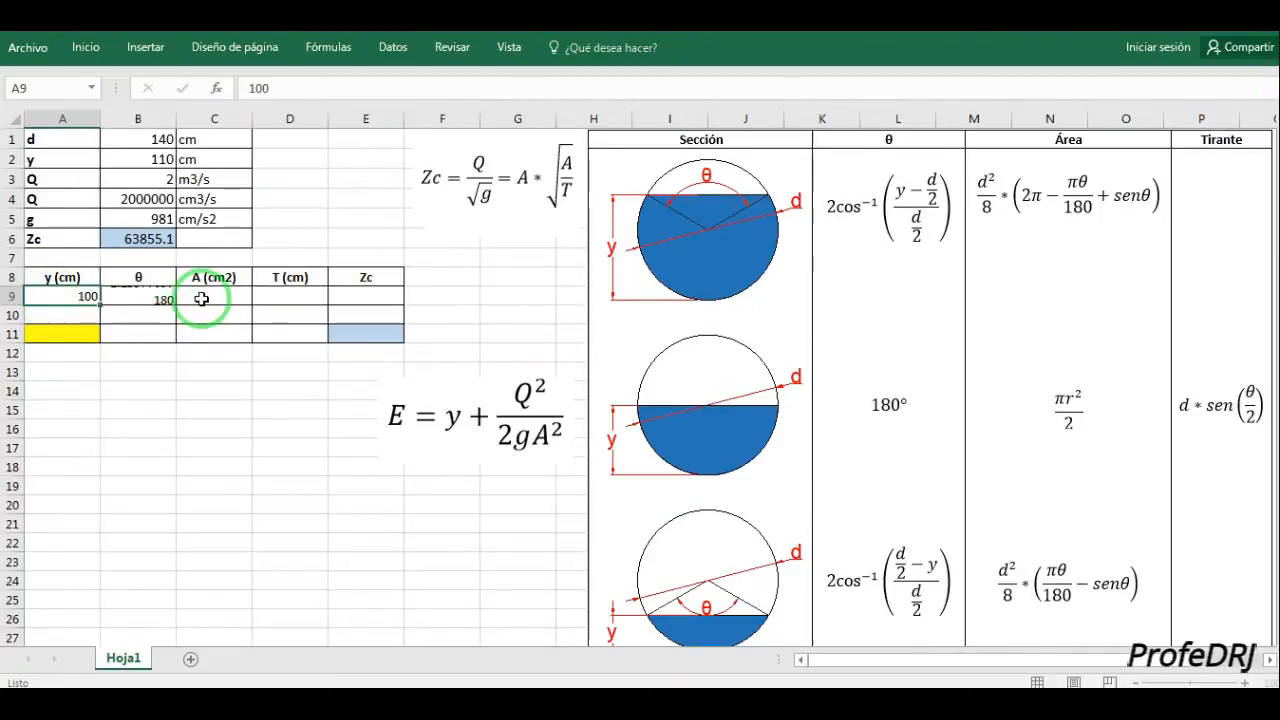
pyautogui.press('Return')
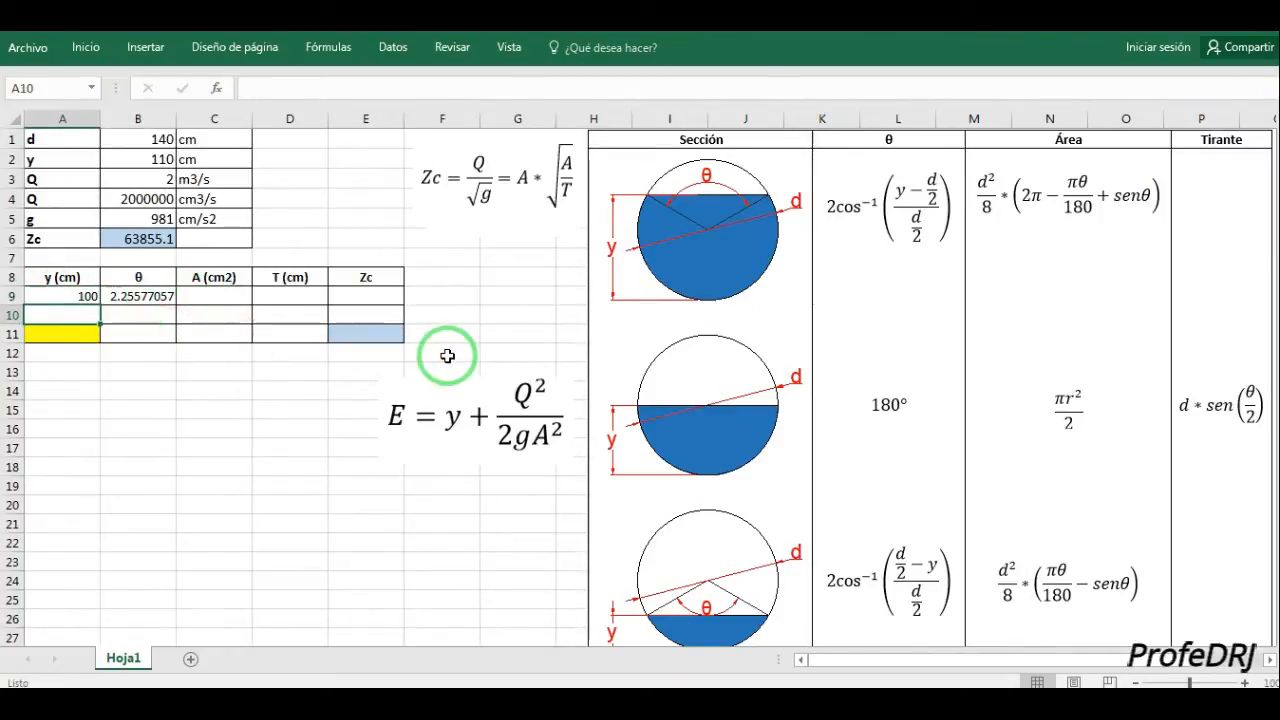
# In the B9 formula, convert the first branch's ACOS result to degrees by multiplying it by 180/pi().
pyautogui.press('Up')
pyautogui.press('Right')
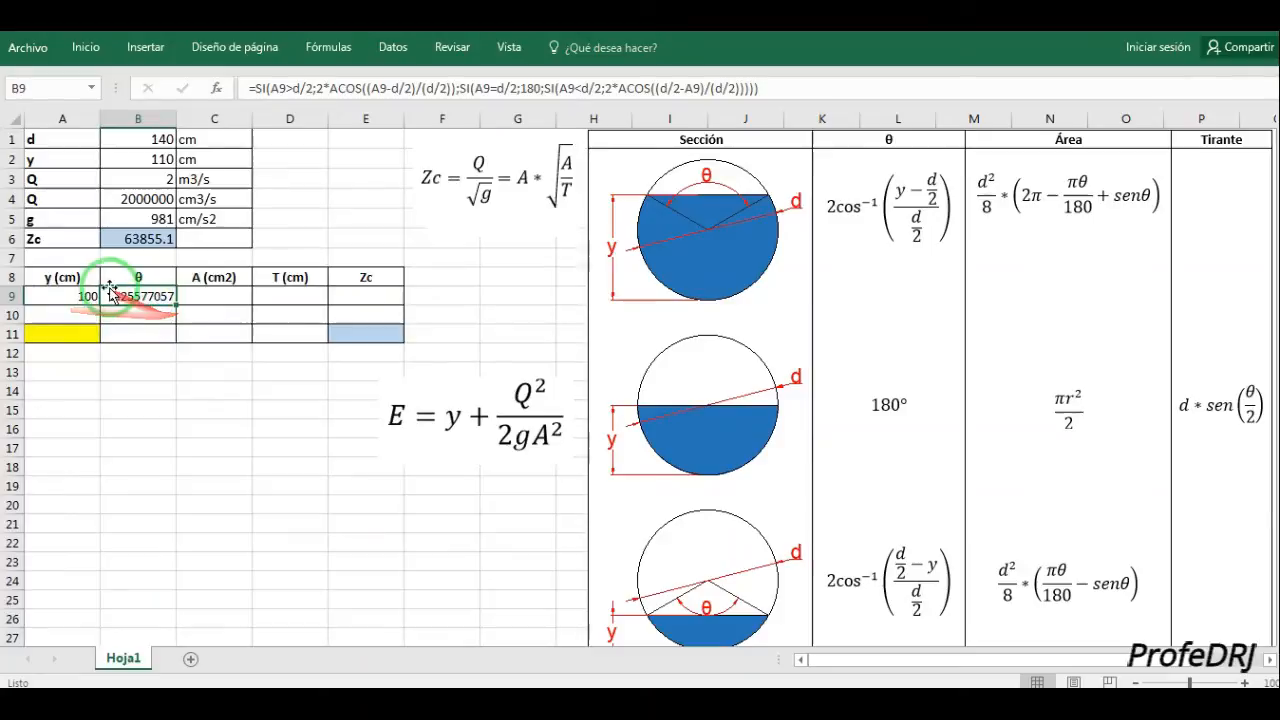
pyautogui.click(433, 91)
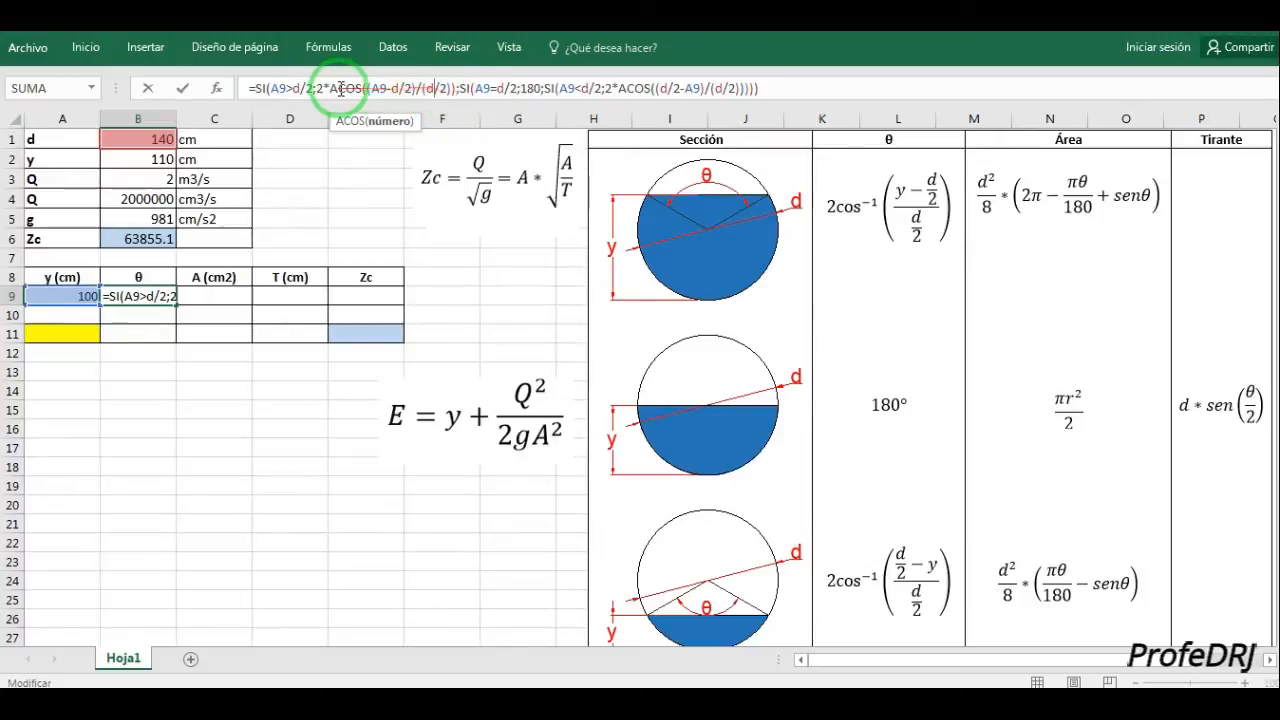
pyautogui.click(456, 89)
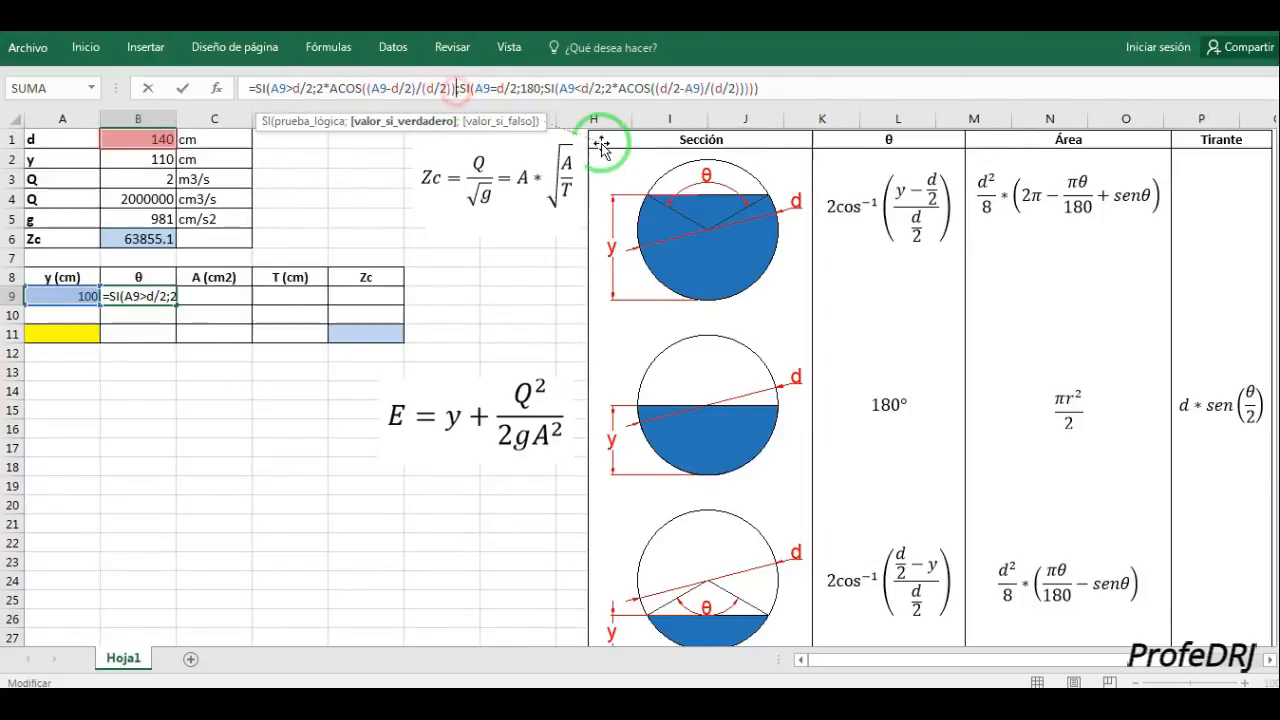
pyautogui.write('*;')
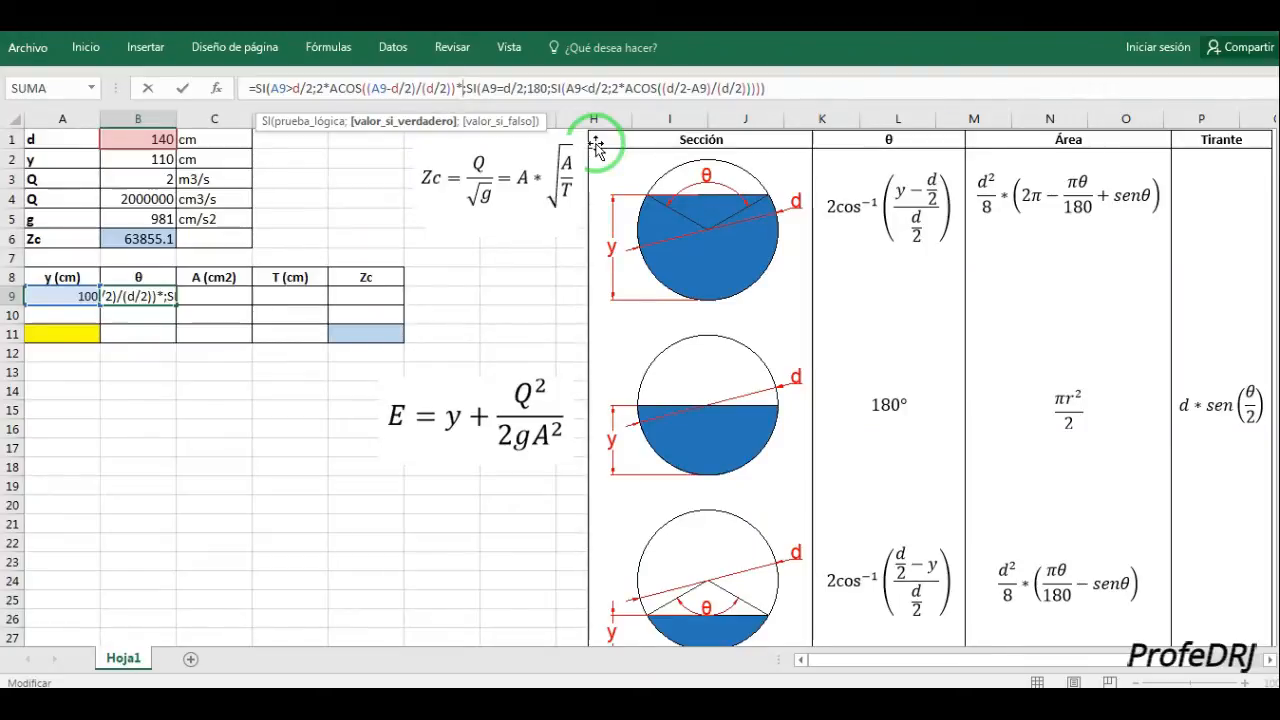
pyautogui.write('180/p')
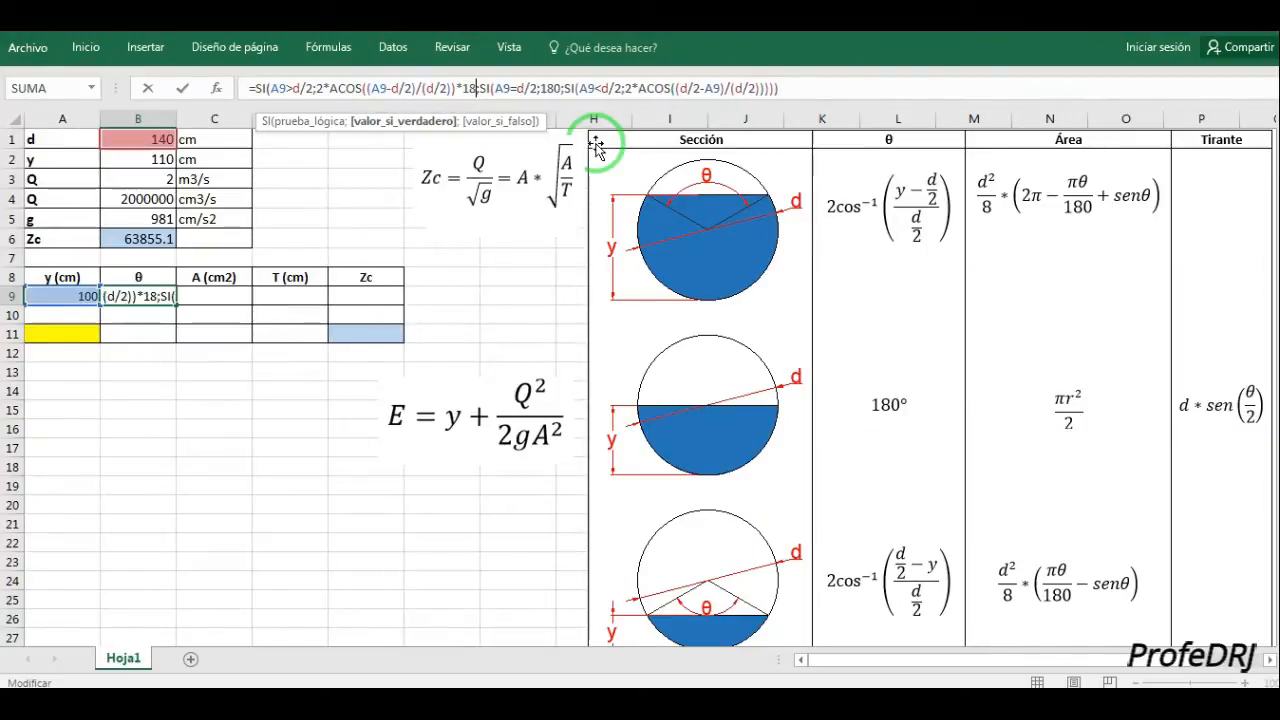
pyautogui.write('i()')
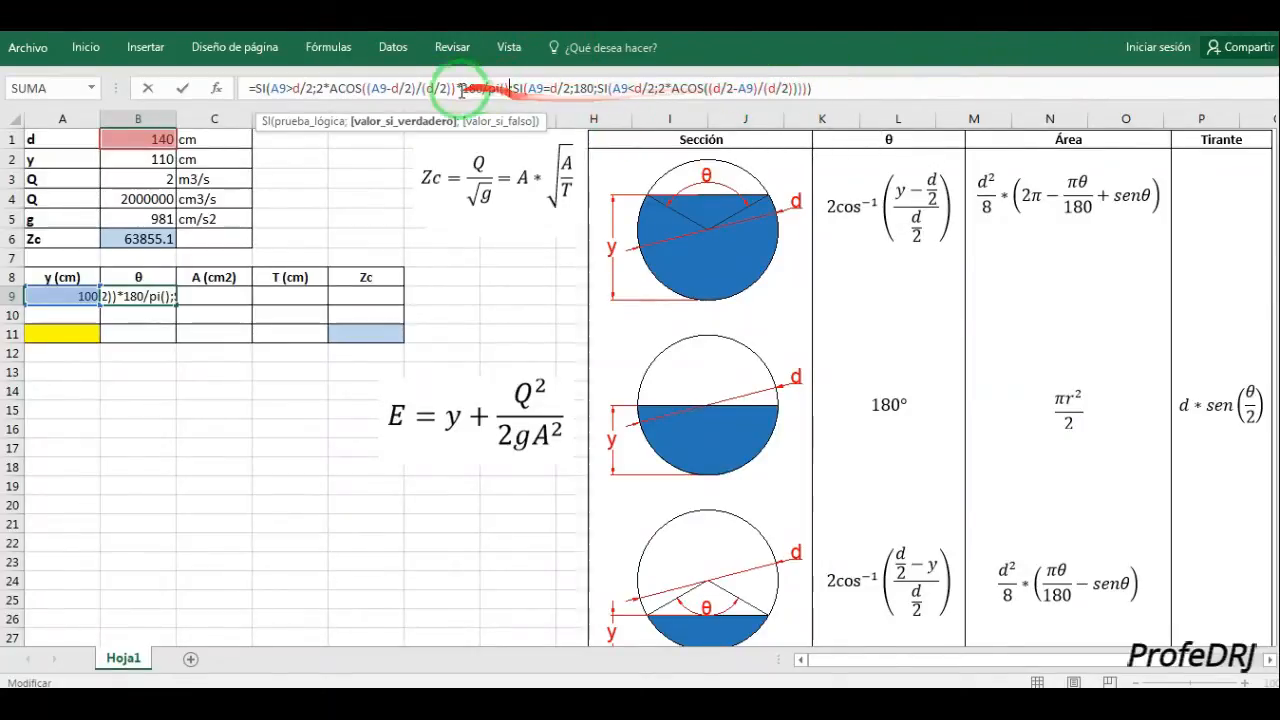
# Multiply the third branch's ACOS result in B9 by 180/pi() as well, and enter the formula.
pyautogui.click(798, 88)
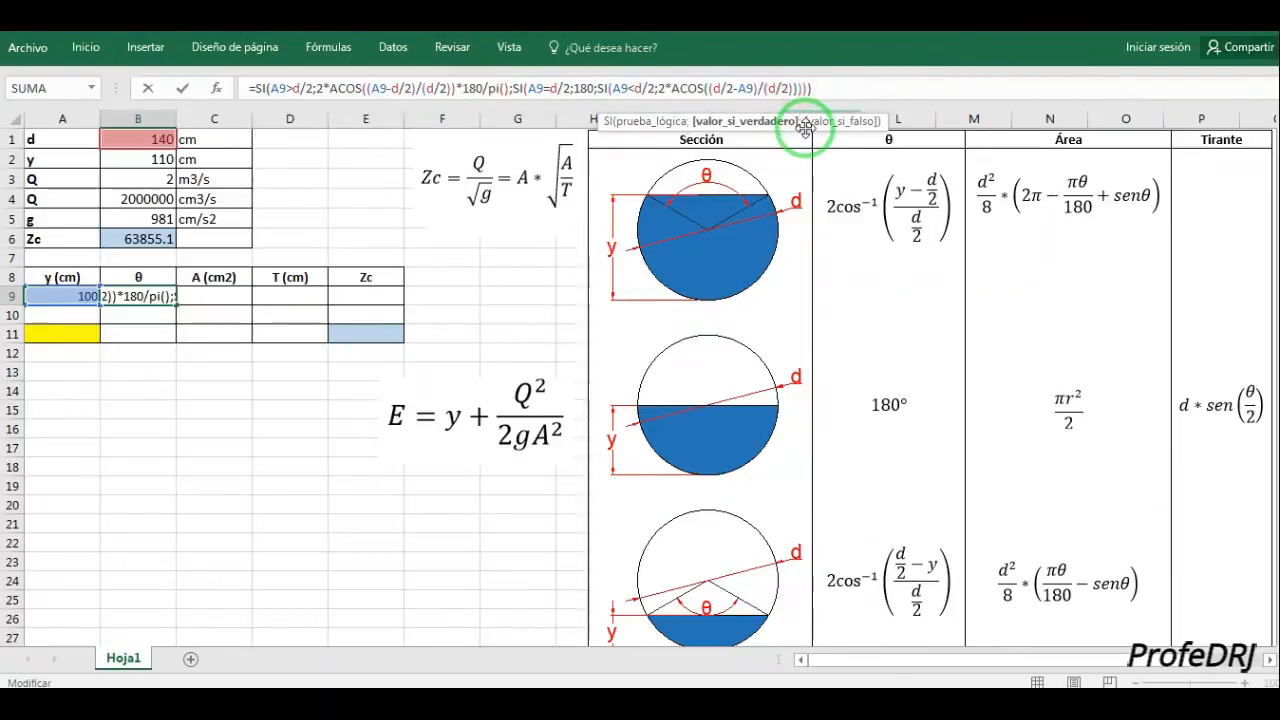
pyautogui.write('*')
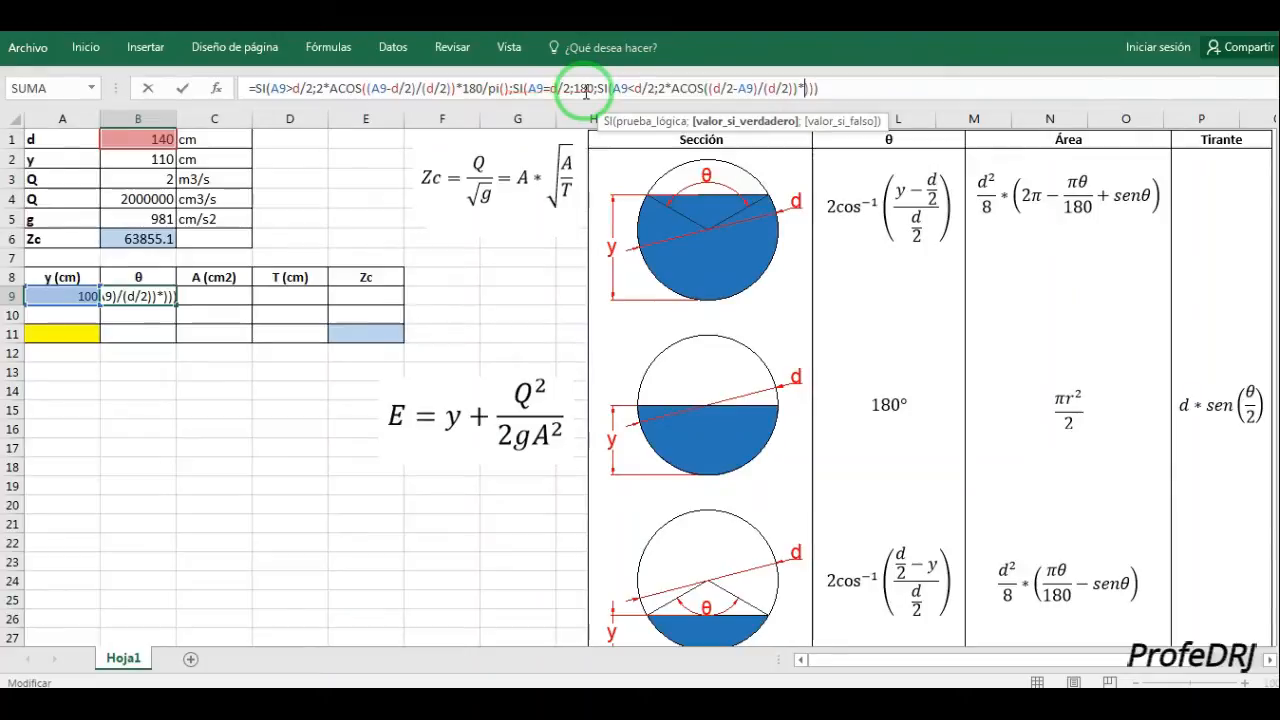
pyautogui.write('180/pi(')
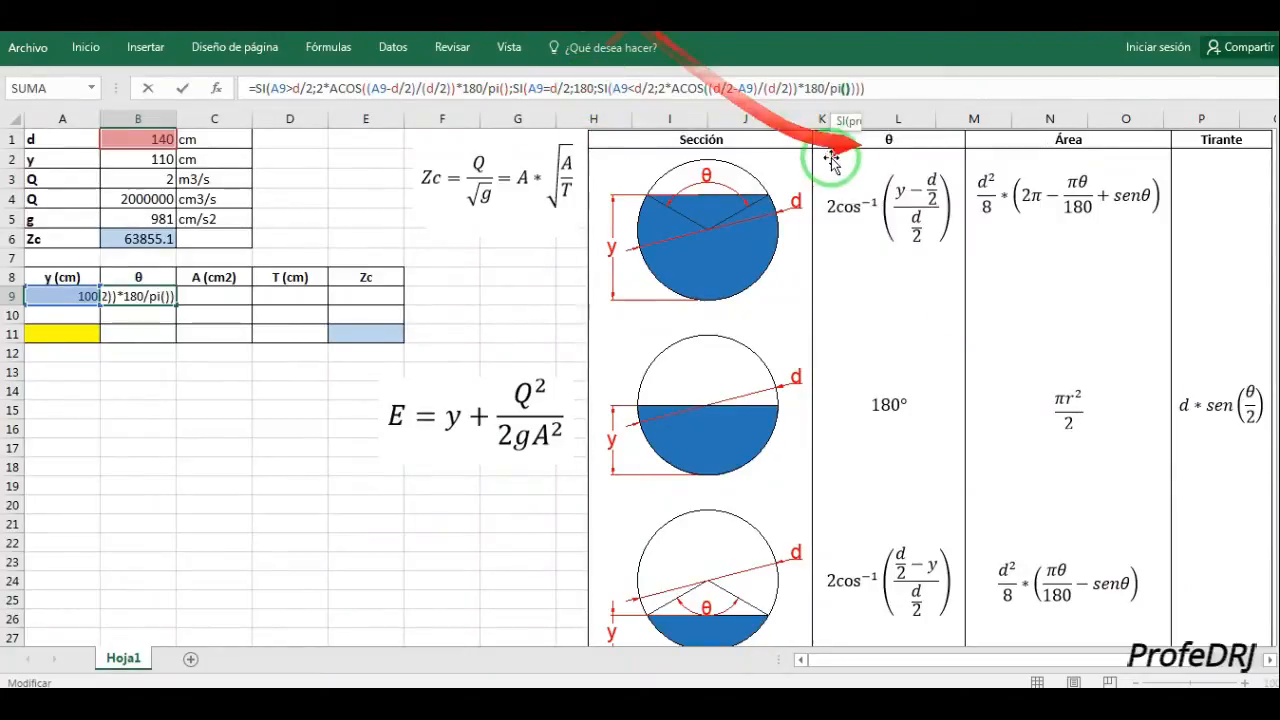
pyautogui.press('Return')
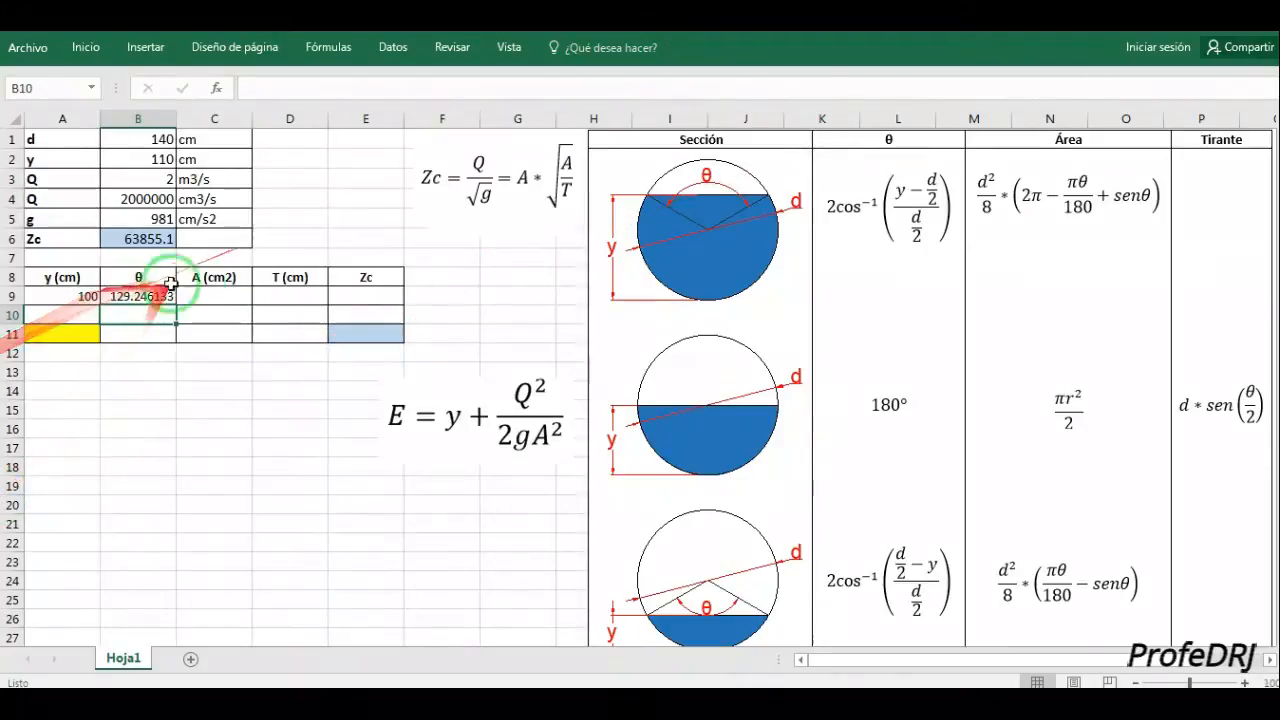
# Copy the full text of the θ formula in B9 into area cell C9 with its references unchanged.
pyautogui.click(140, 297)
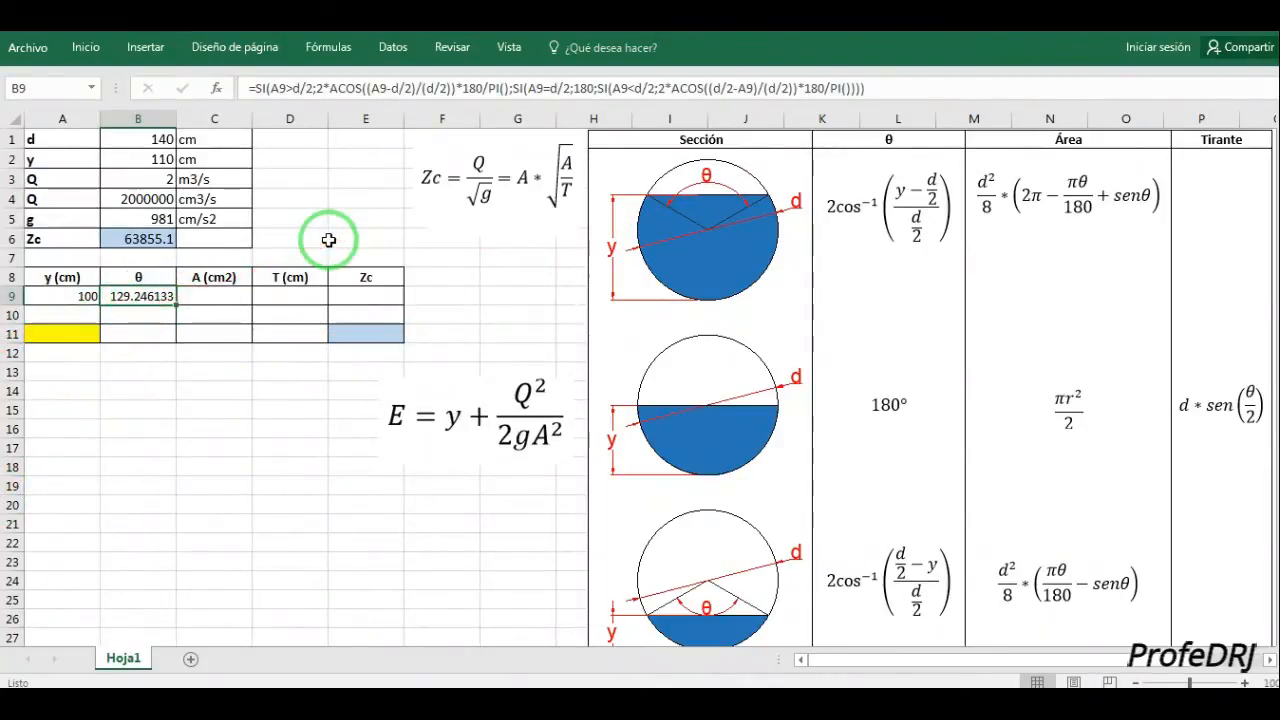
pyautogui.click(208, 297)
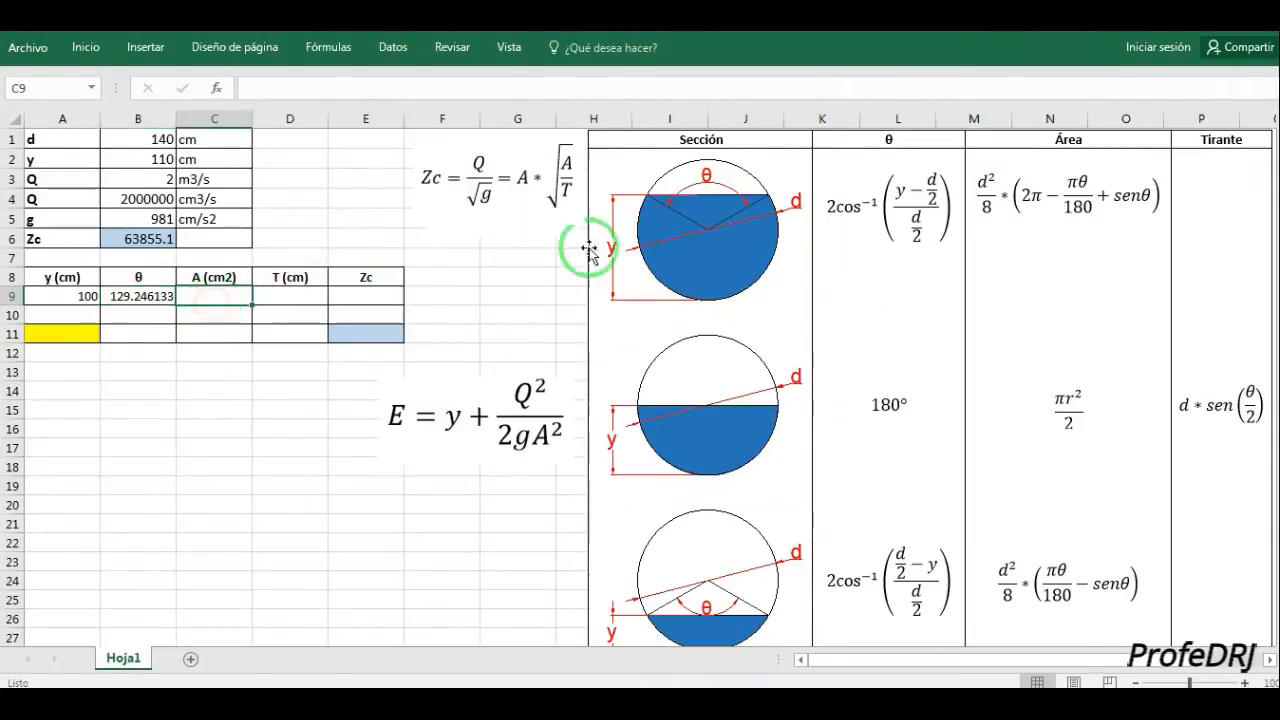
pyautogui.click(140, 294)
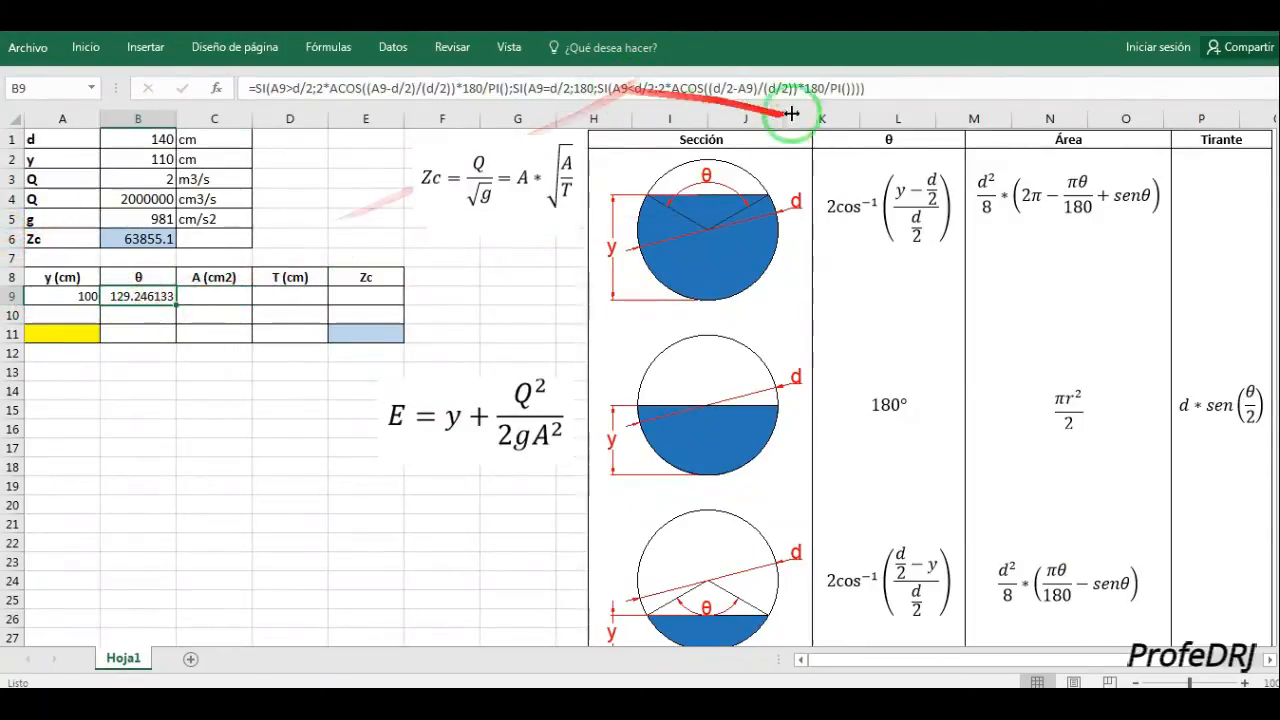
pyautogui.moveTo(882, 86); pyautogui.dragTo(148, 14)
pyautogui.hotkey('ctrl', 'c')
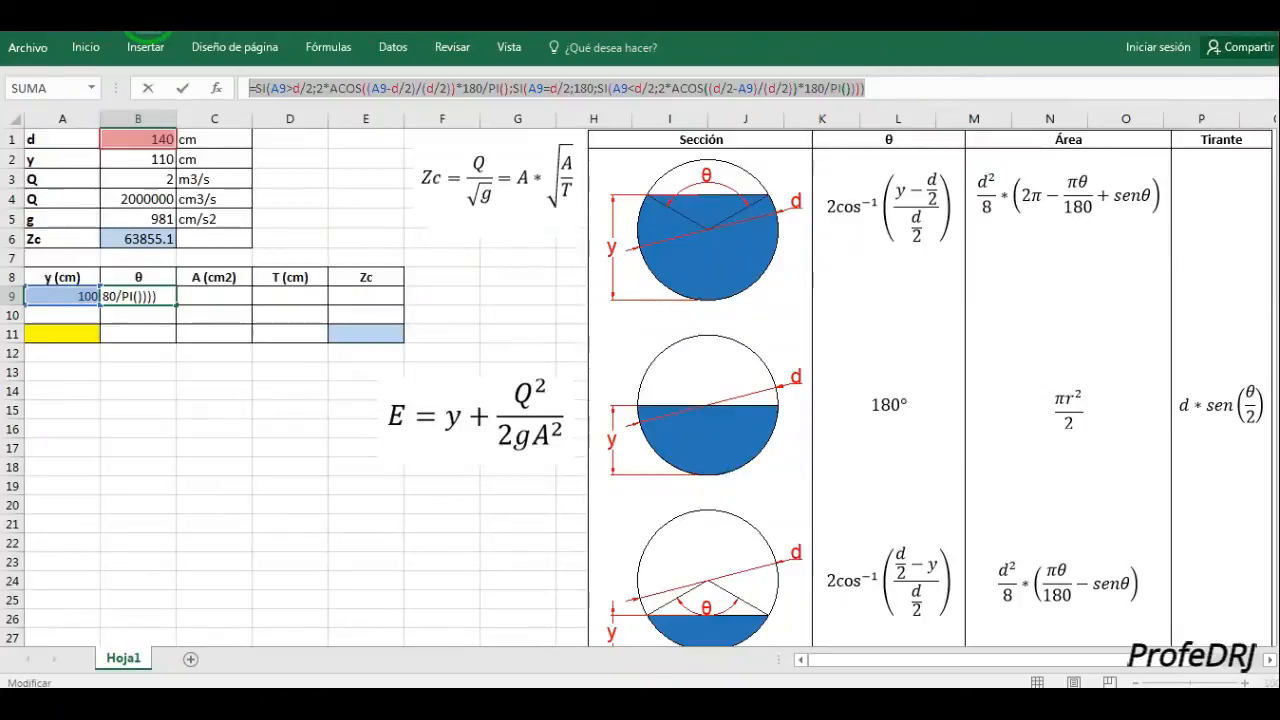
pyautogui.press('Escape')
pyautogui.click(218, 294)
pyautogui.click(307, 84)
pyautogui.hotkey('ctrl', 'v')
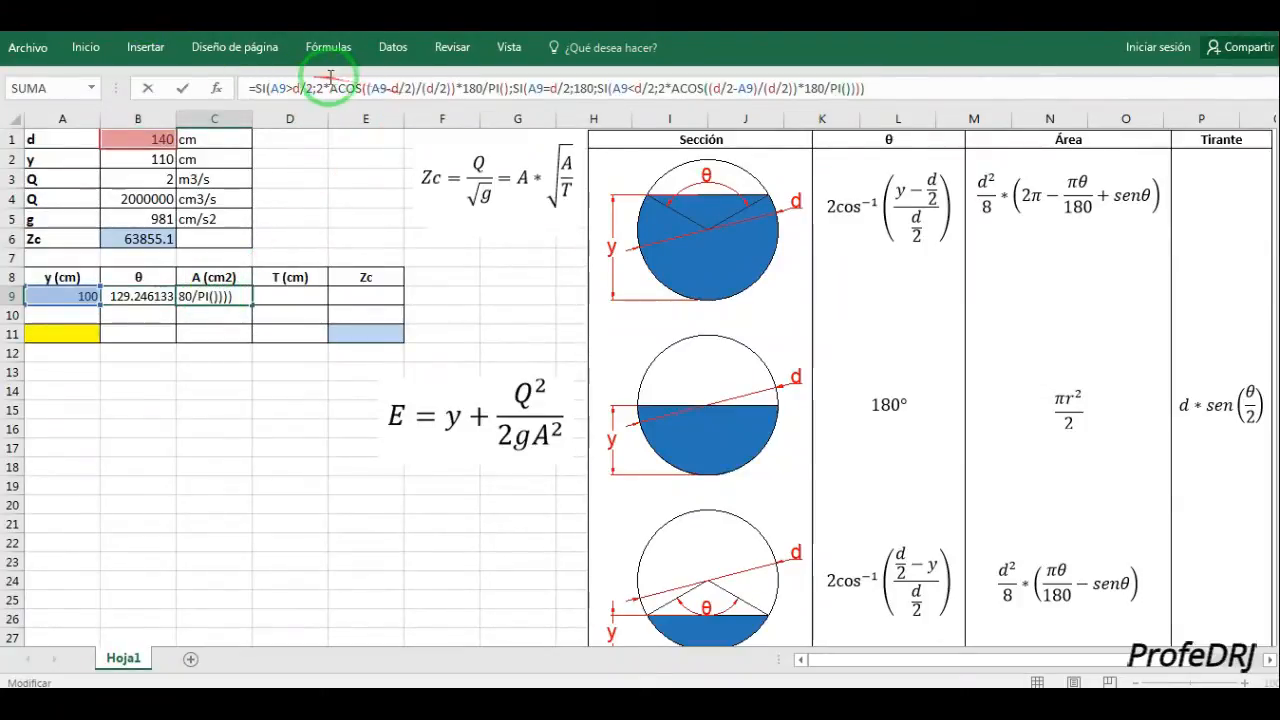
# In C9, replace the first branch's ACOS expression with the start of the area expression, d^2/8*(2*pi().
pyautogui.moveTo(313, 88); pyautogui.dragTo(510, 88)
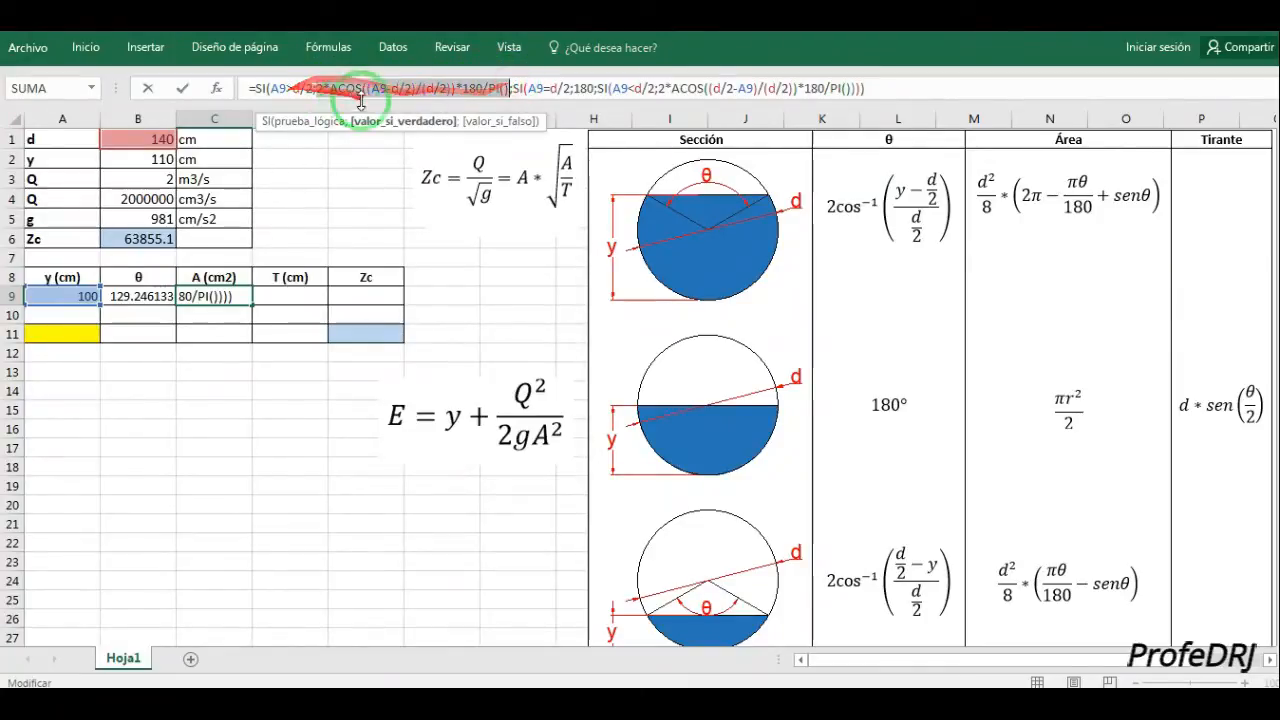
pyautogui.press('BackSpace')
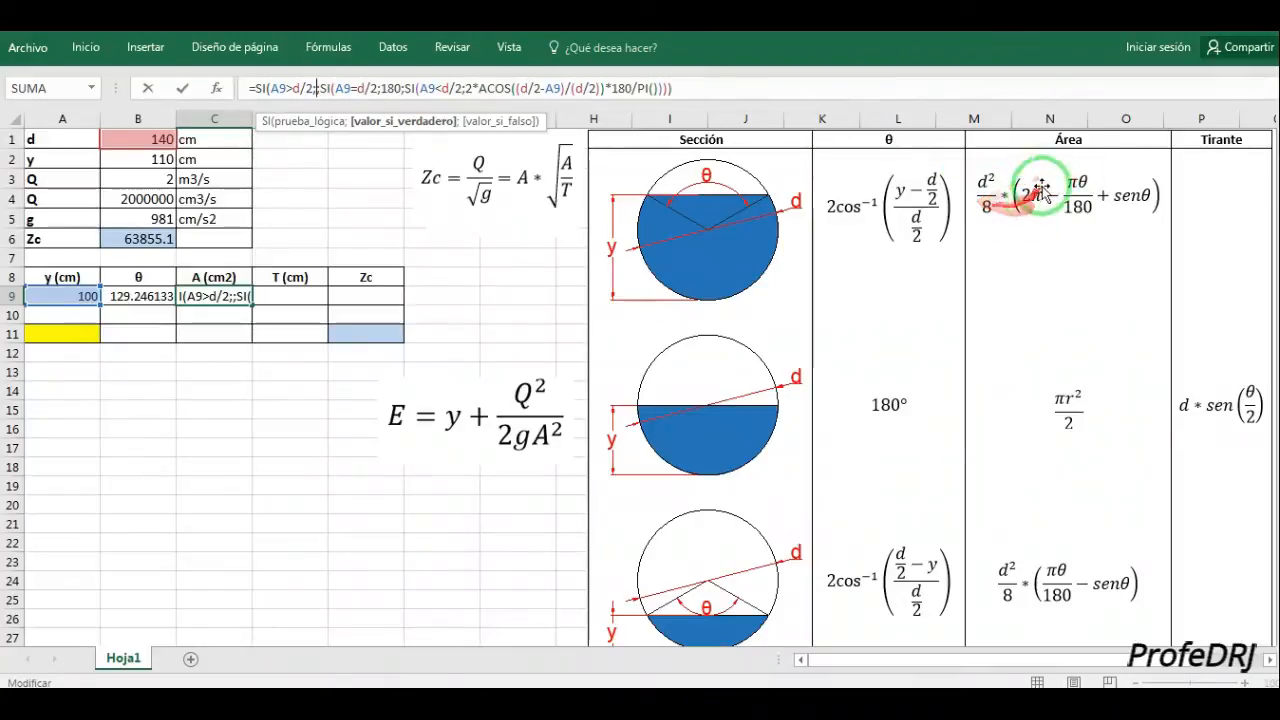
pyautogui.write('d^2/8')
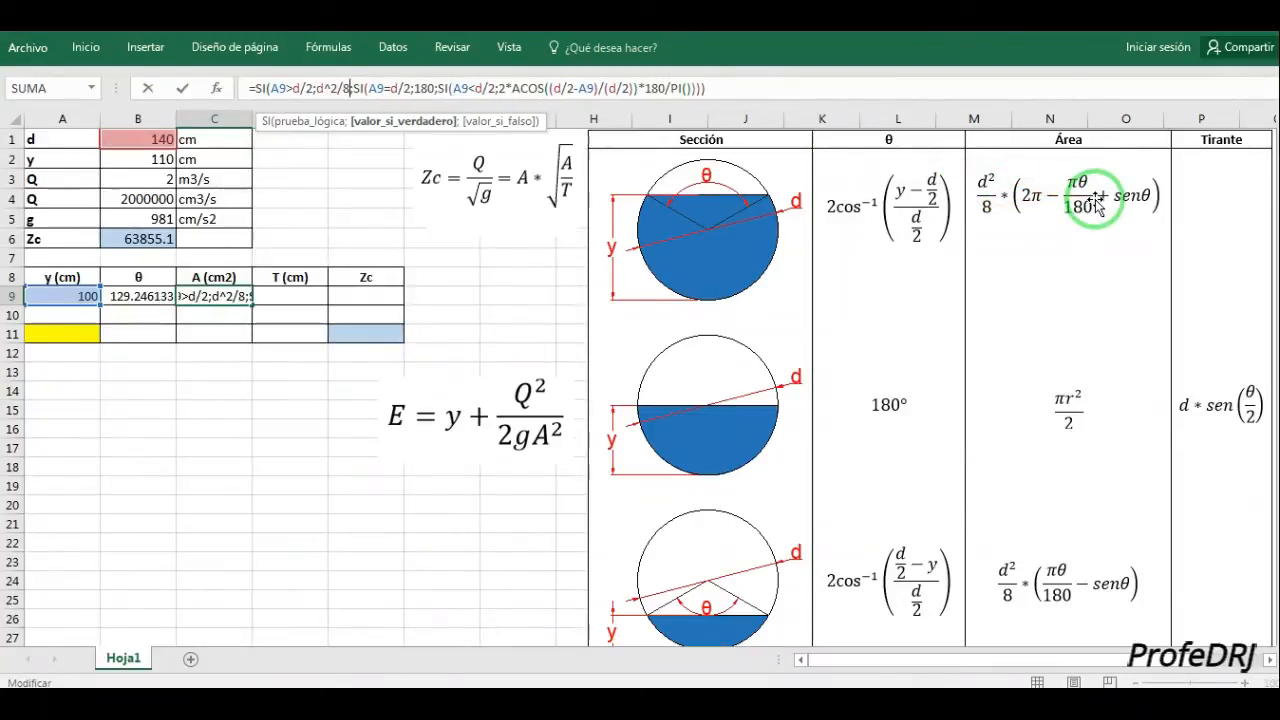
pyautogui.write('*(2*pi()')
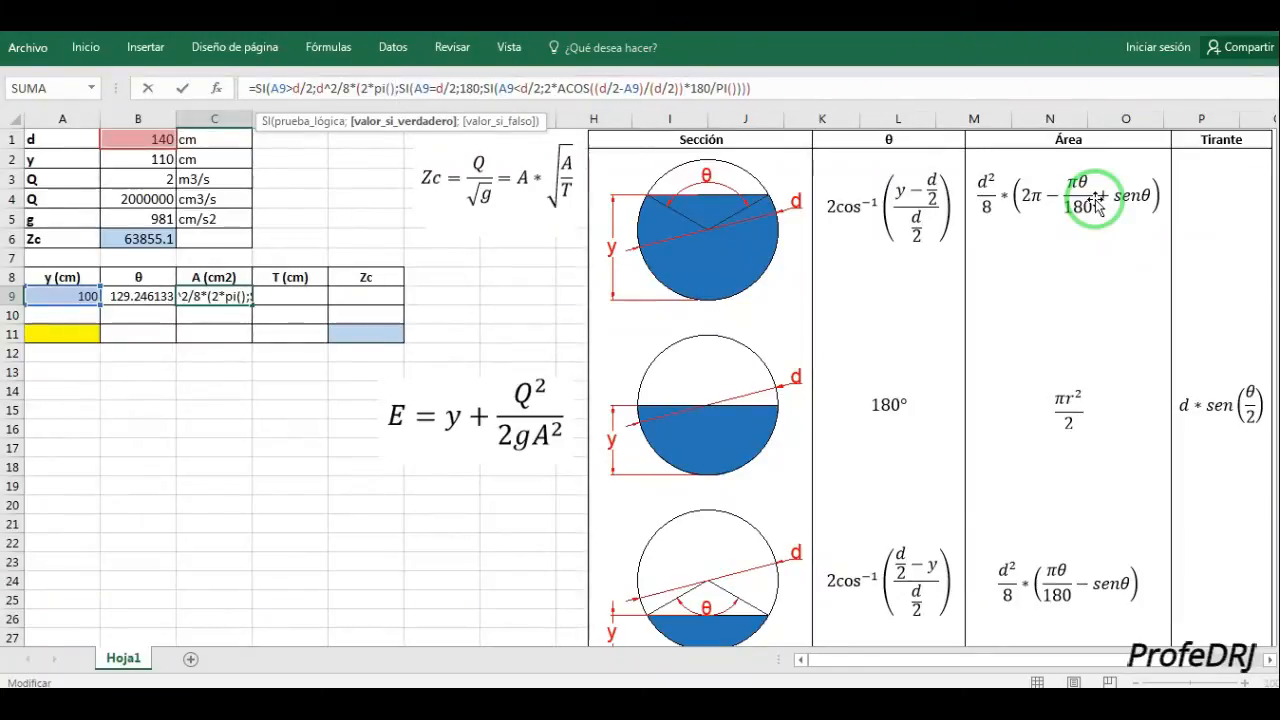
# Complete the first branch's area expression in C9 with -pi()*B9/180+seno(B9) and close its parenthesis.
pyautogui.write('-pi()')
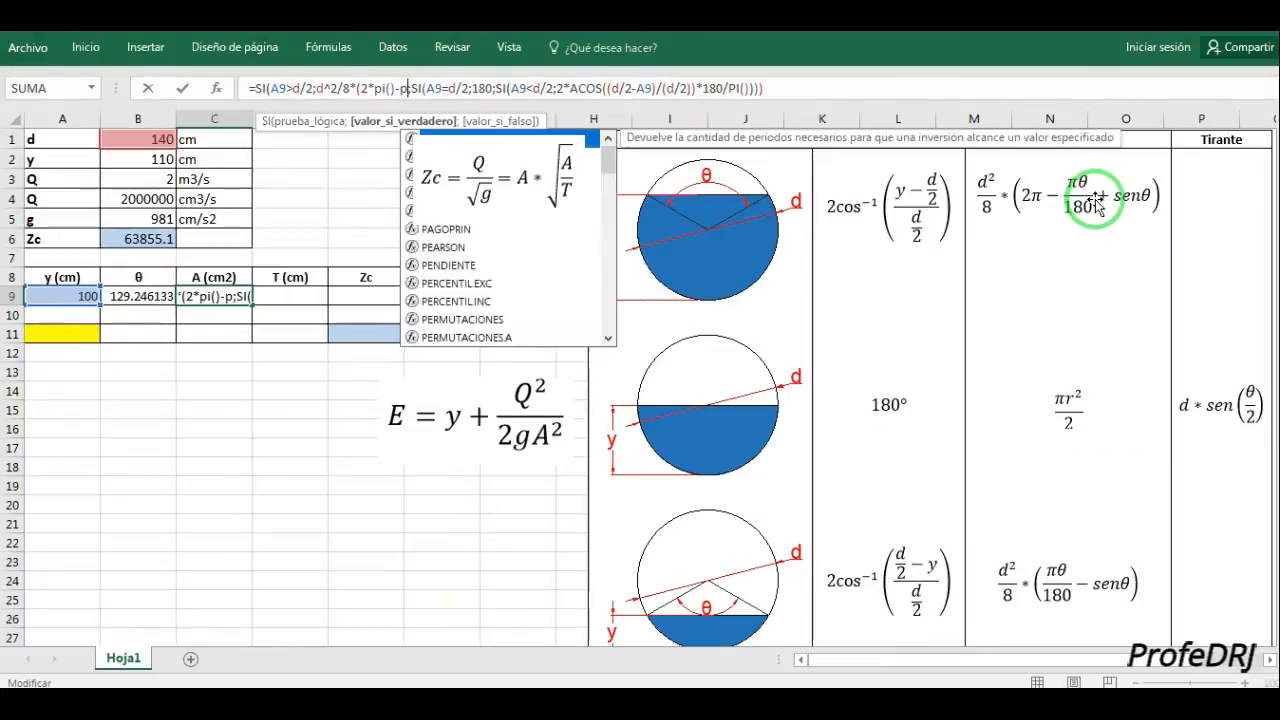
pyautogui.write('*')
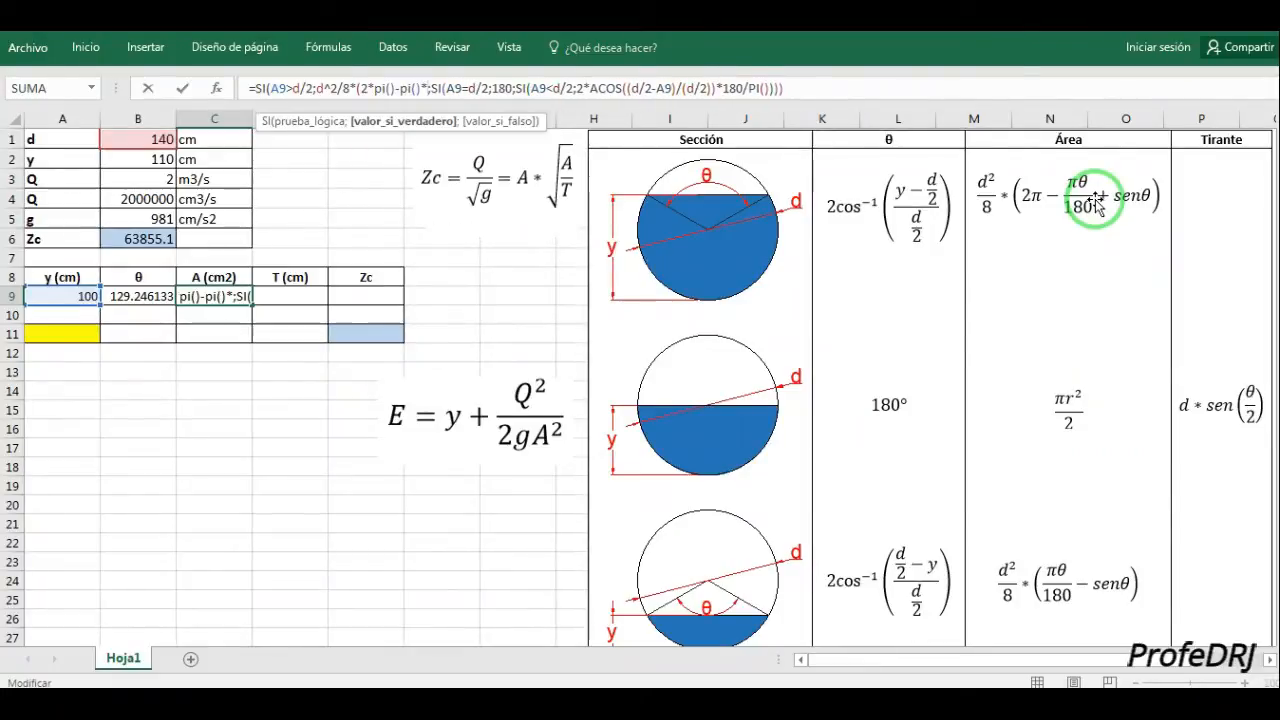
pyautogui.moveTo(962, 245); pyautogui.dragTo(244, 268)
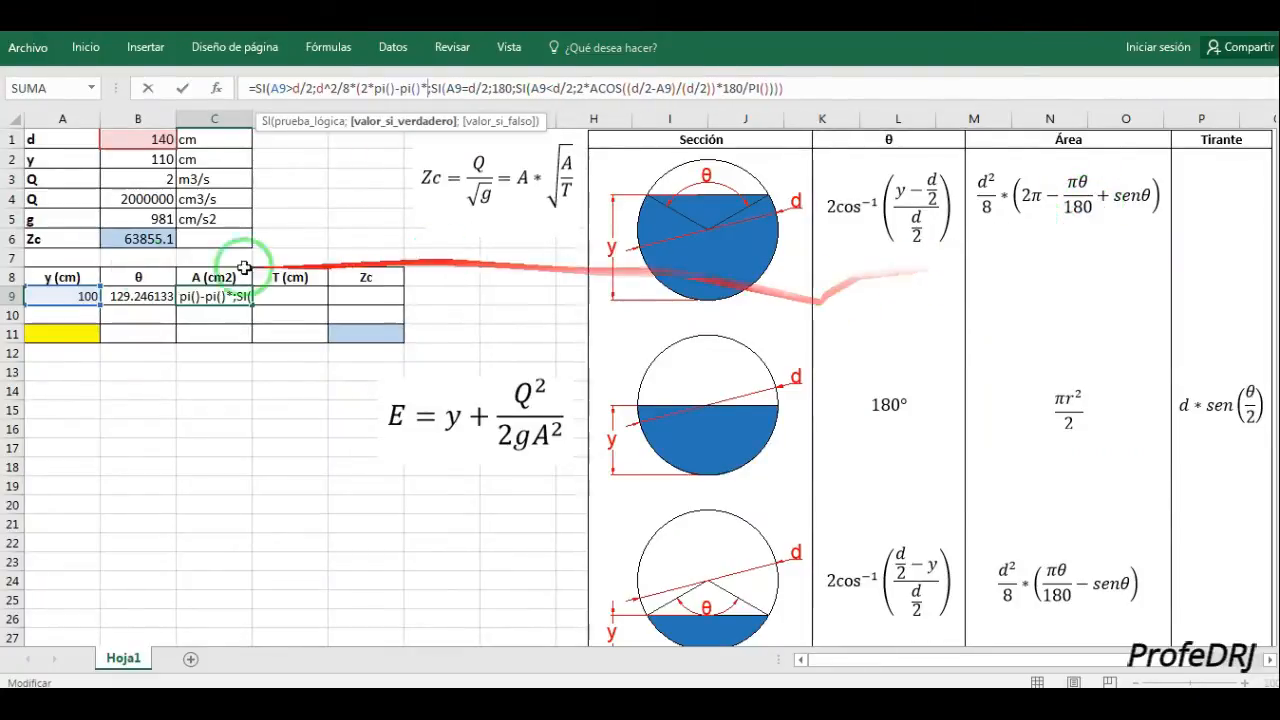
pyautogui.click(120, 297)
pyautogui.write('/180+seno(;')
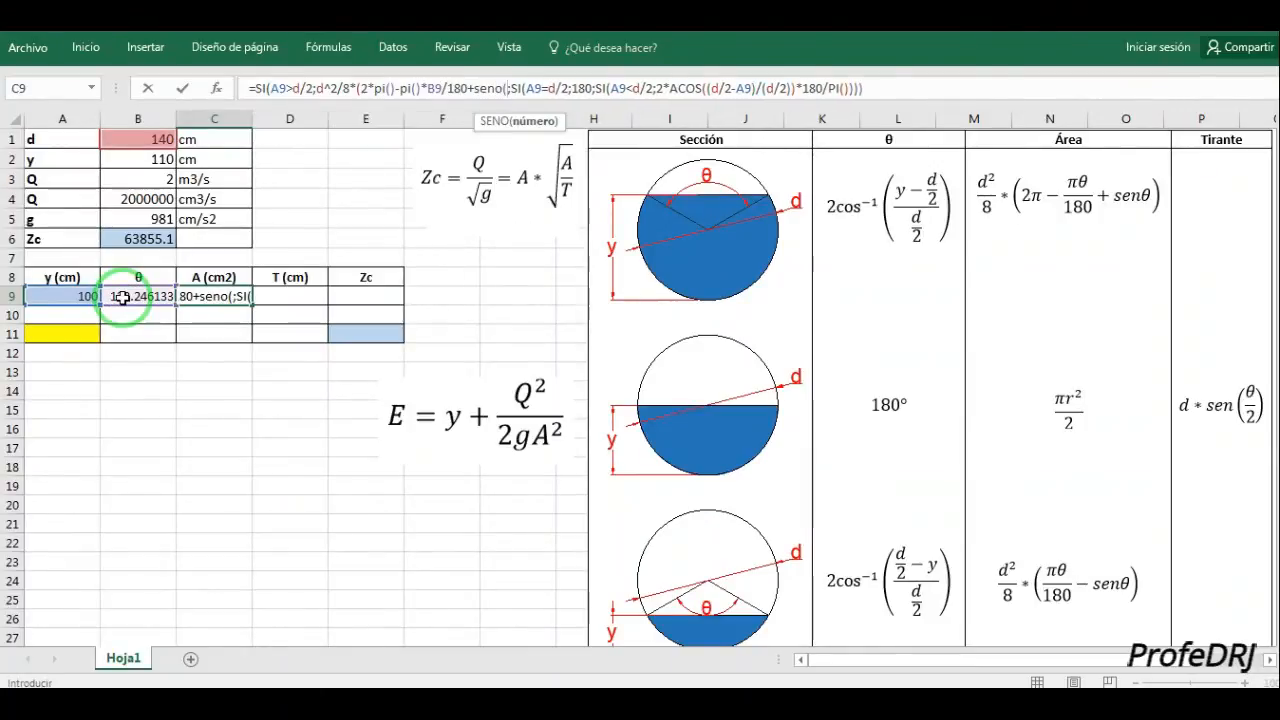
pyautogui.click(126, 295)
pyautogui.write(')')
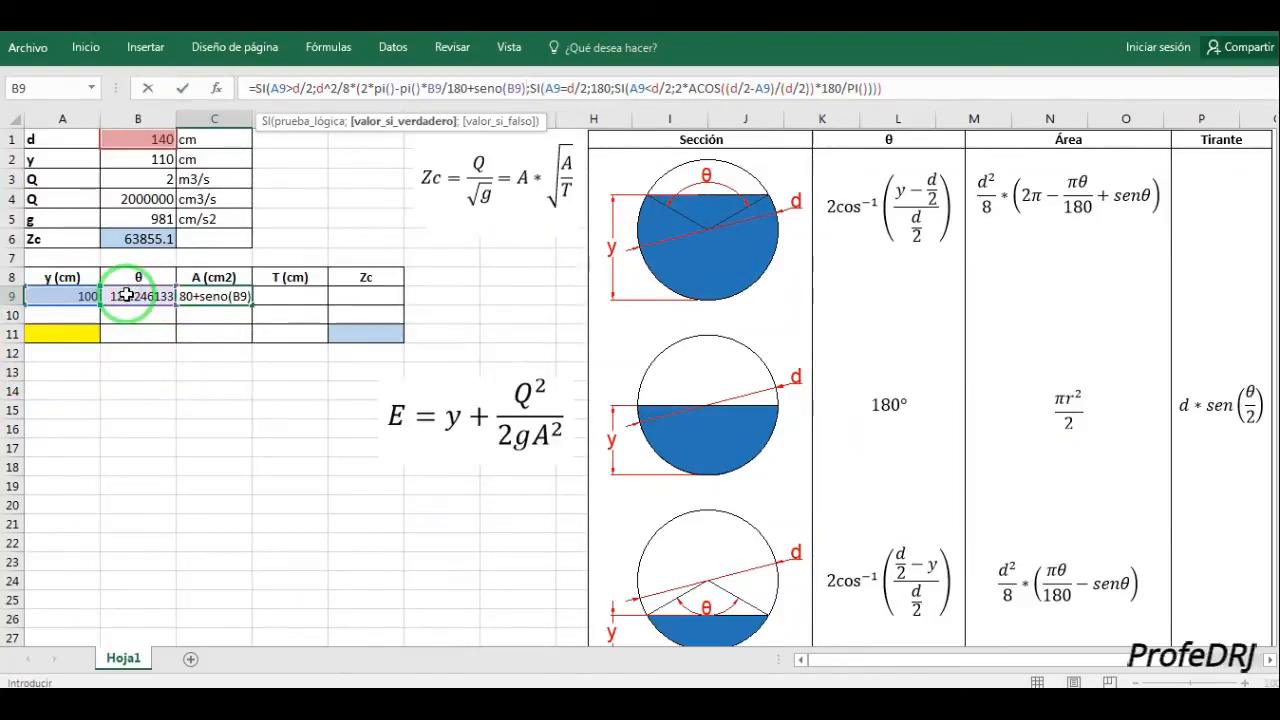
pyautogui.write(')')
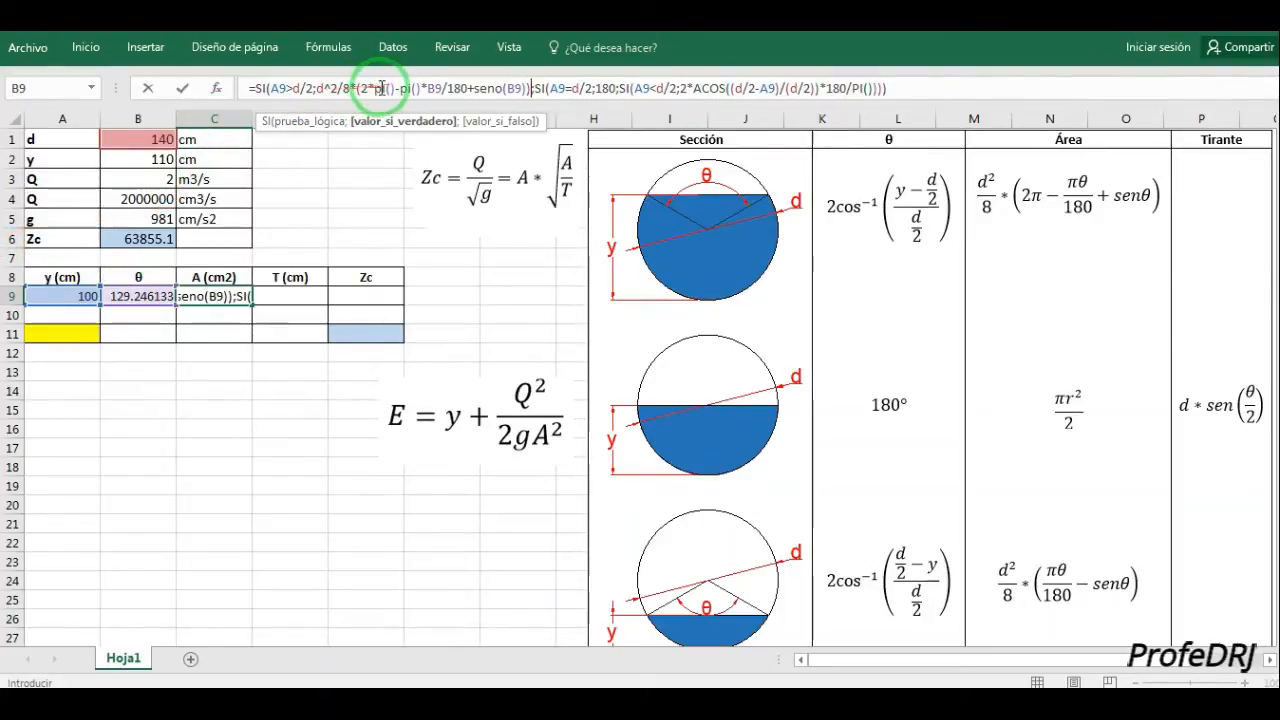
# Replace the ACOS expression in C9's A9<d/2 branch with a copy of the first branch's area expression, without its A9>d/2 condition.
pyautogui.click(531, 90)
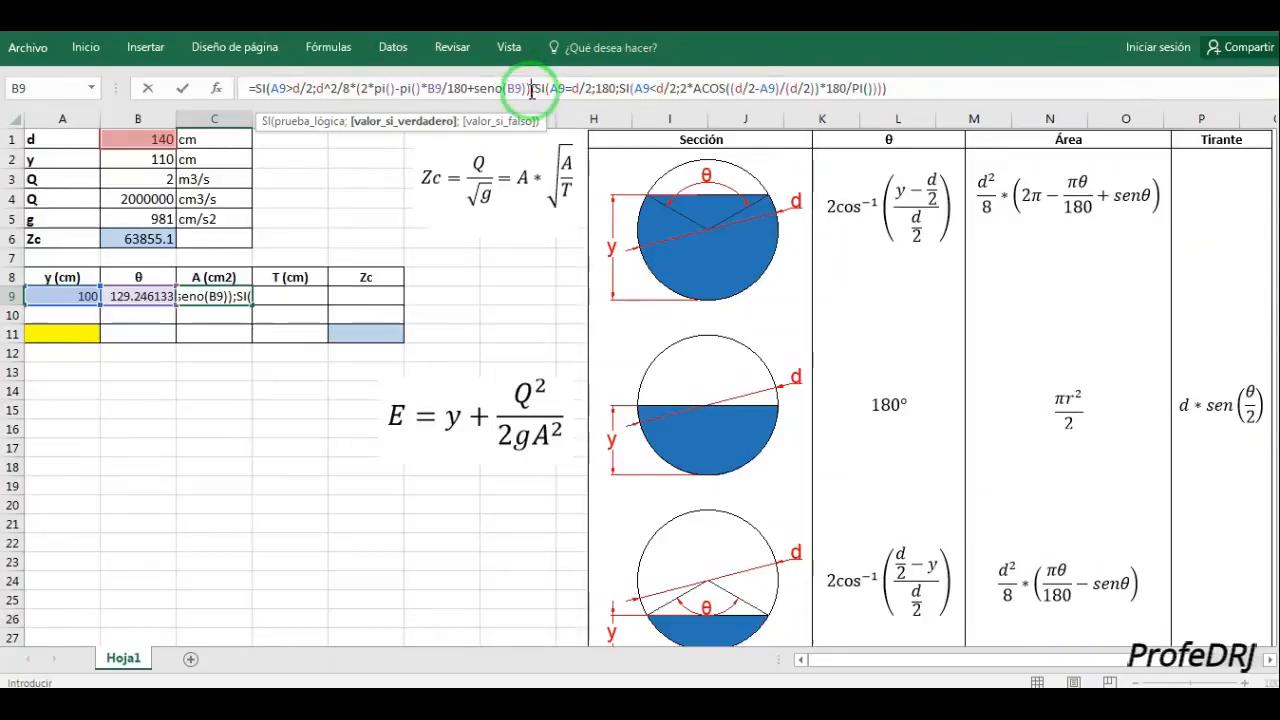
pyautogui.moveTo(531, 90); pyautogui.dragTo(268, 90)
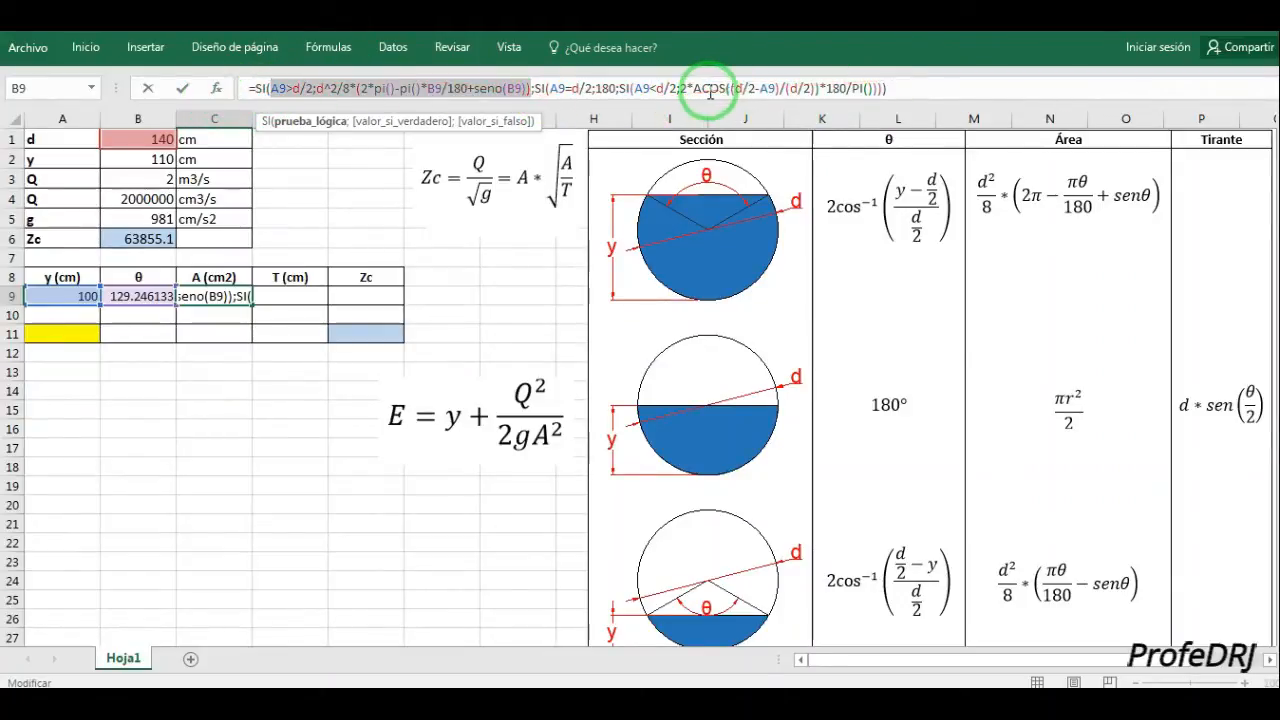
pyautogui.moveTo(680, 89); pyautogui.dragTo(912, 89)
pyautogui.hotkey('ctrl', 'v')
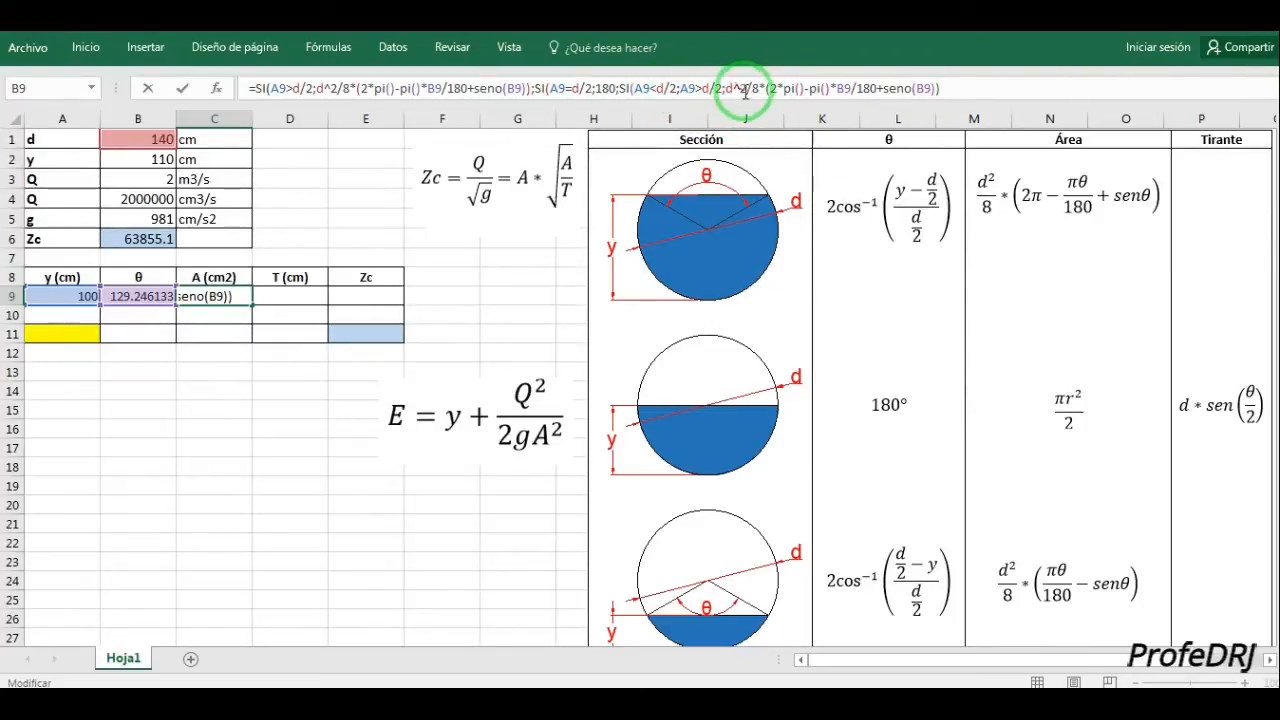
pyautogui.moveTo(707, 88); pyautogui.dragTo(680, 88)
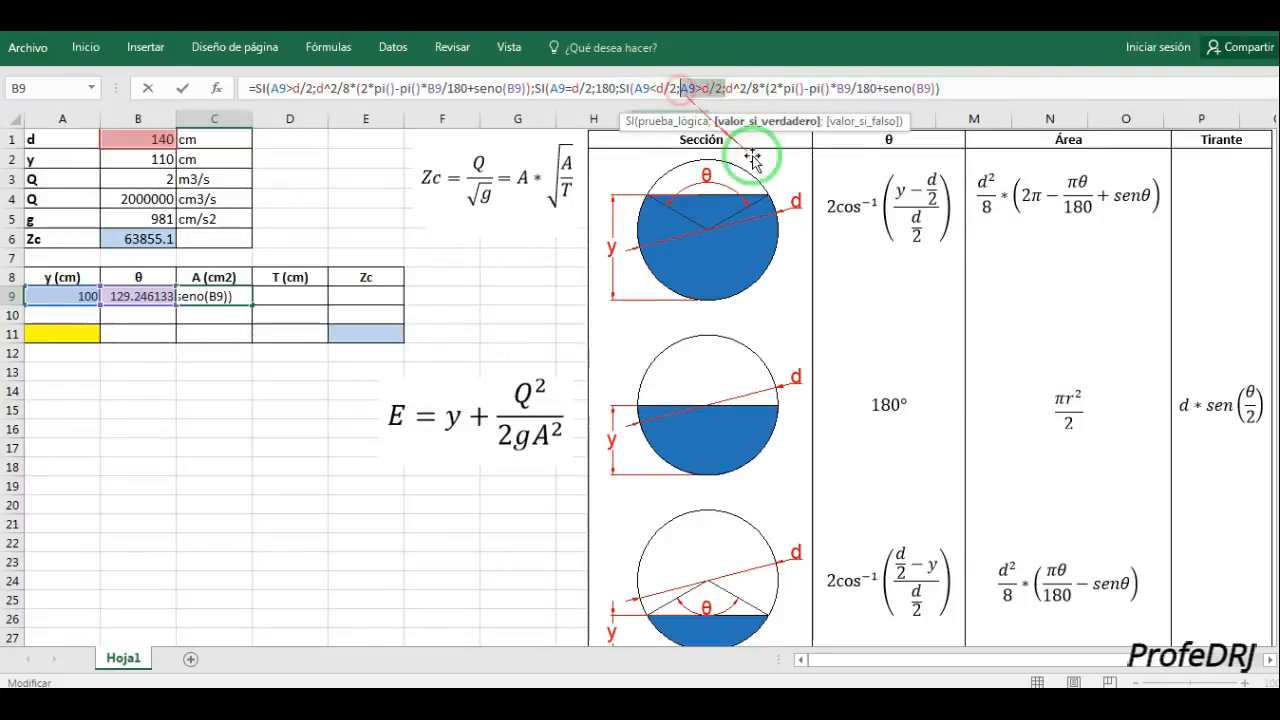
pyautogui.press('Delete')
pyautogui.press('Delete')
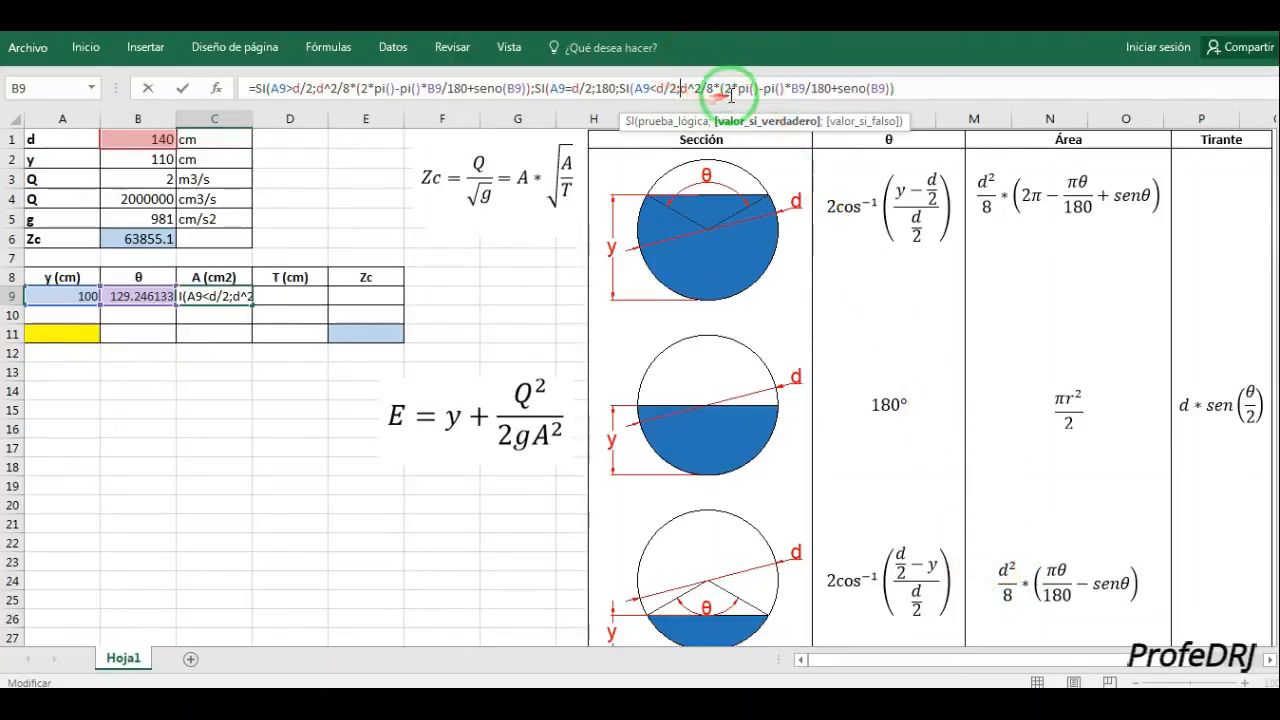
# Change the plus sign before seno(B9) to a minus in C9's A9<d/2 branch.
pyautogui.click(837, 88)
pyautogui.press('BackSpace')
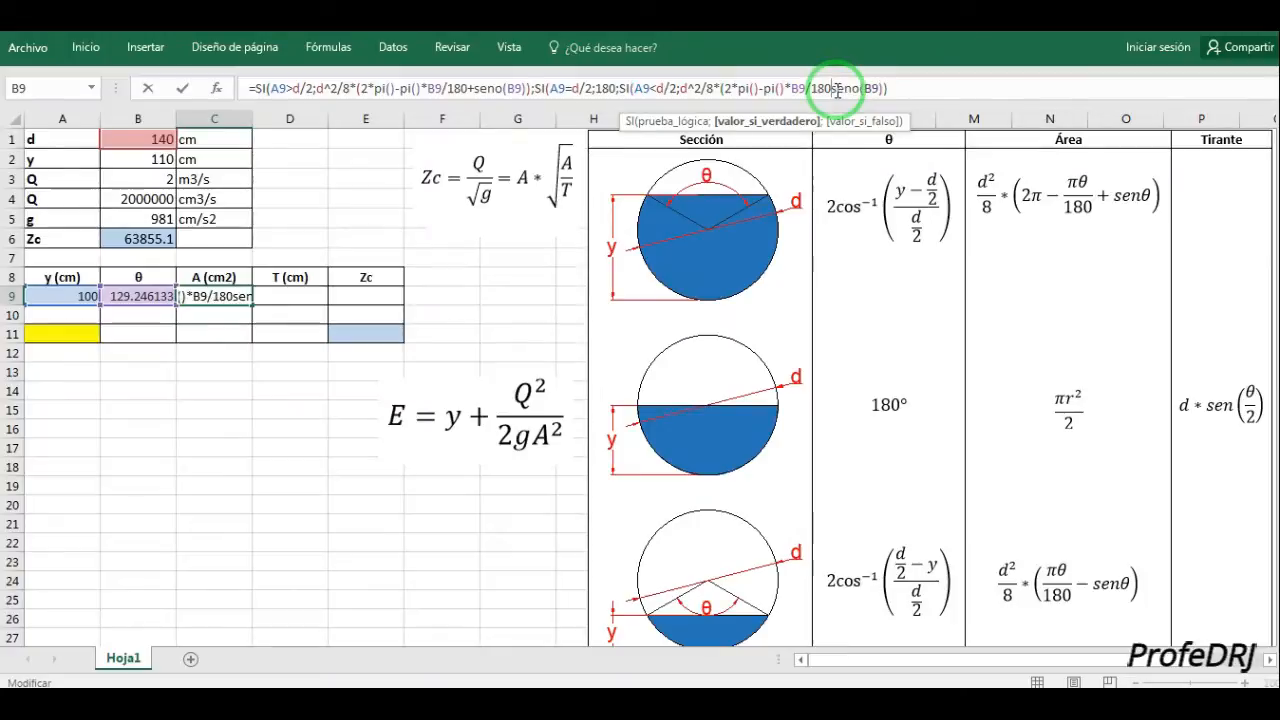
pyautogui.write('-')
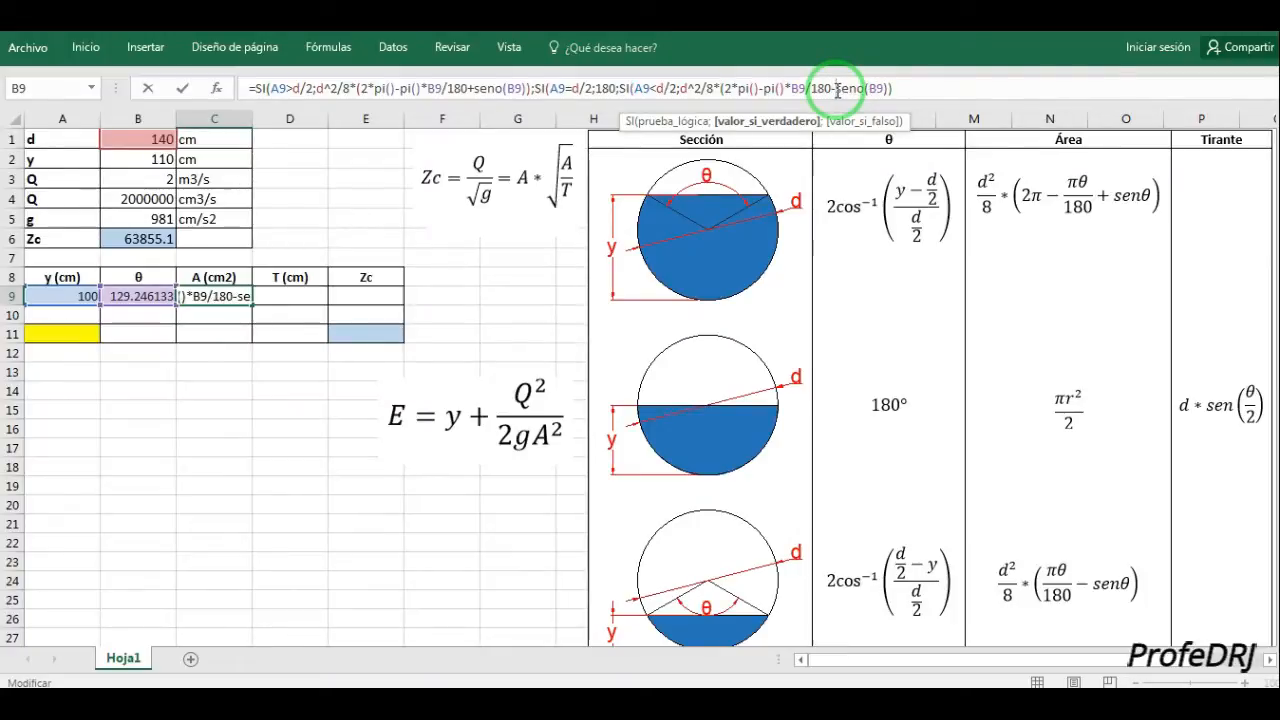
# Remove the leading 2*pi()- term from the area expression in C9's A9<d/2 branch.
pyautogui.click(783, 89)
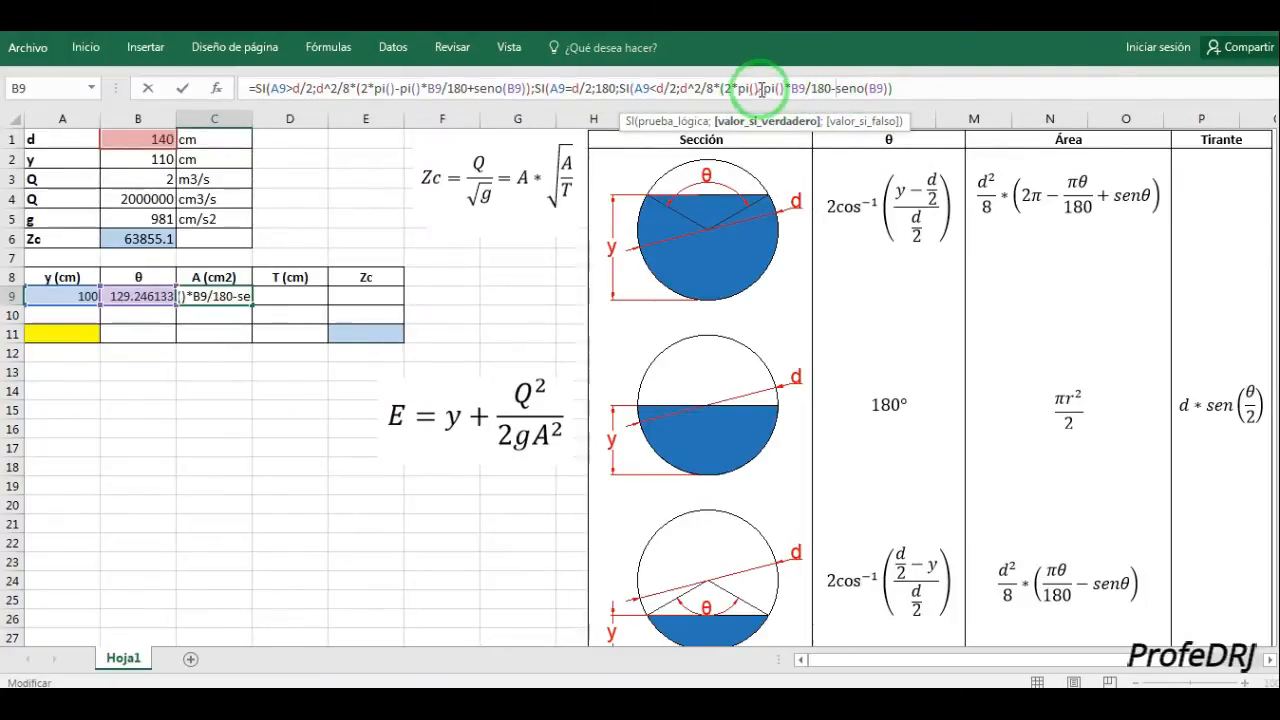
pyautogui.rightClick(745, 94)
pyautogui.click(736, 90)
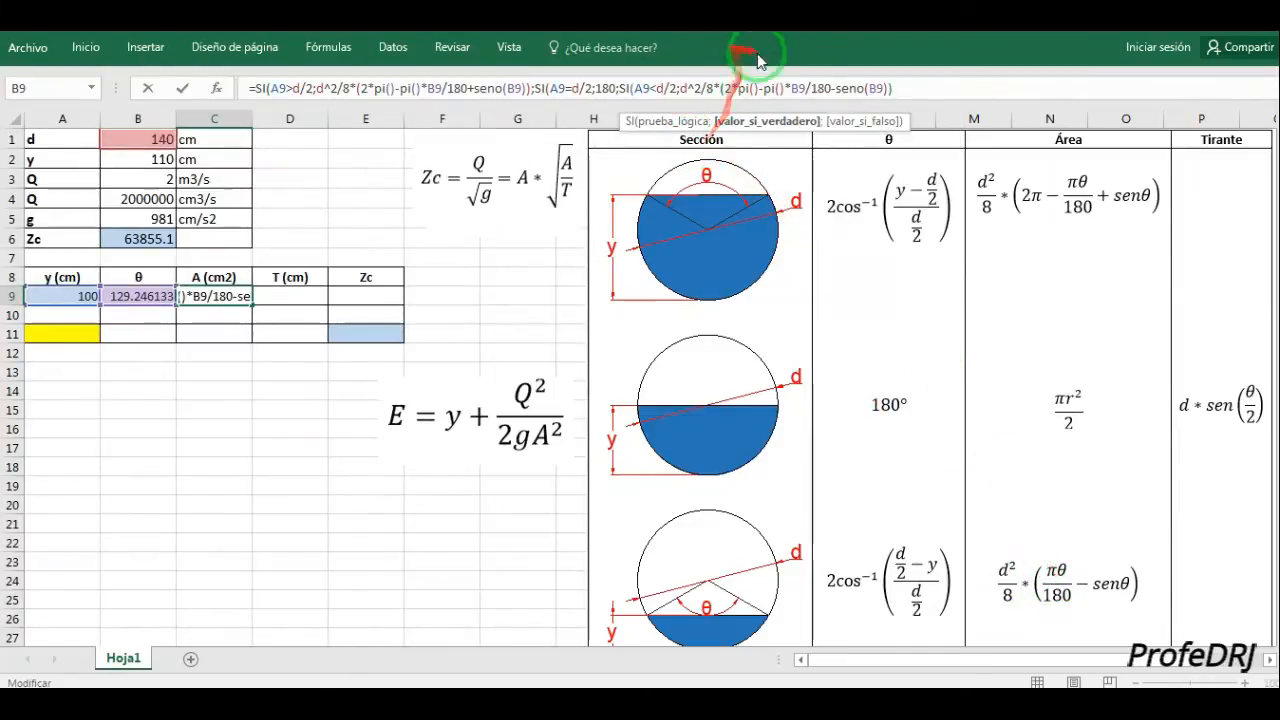
pyautogui.click(763, 88)
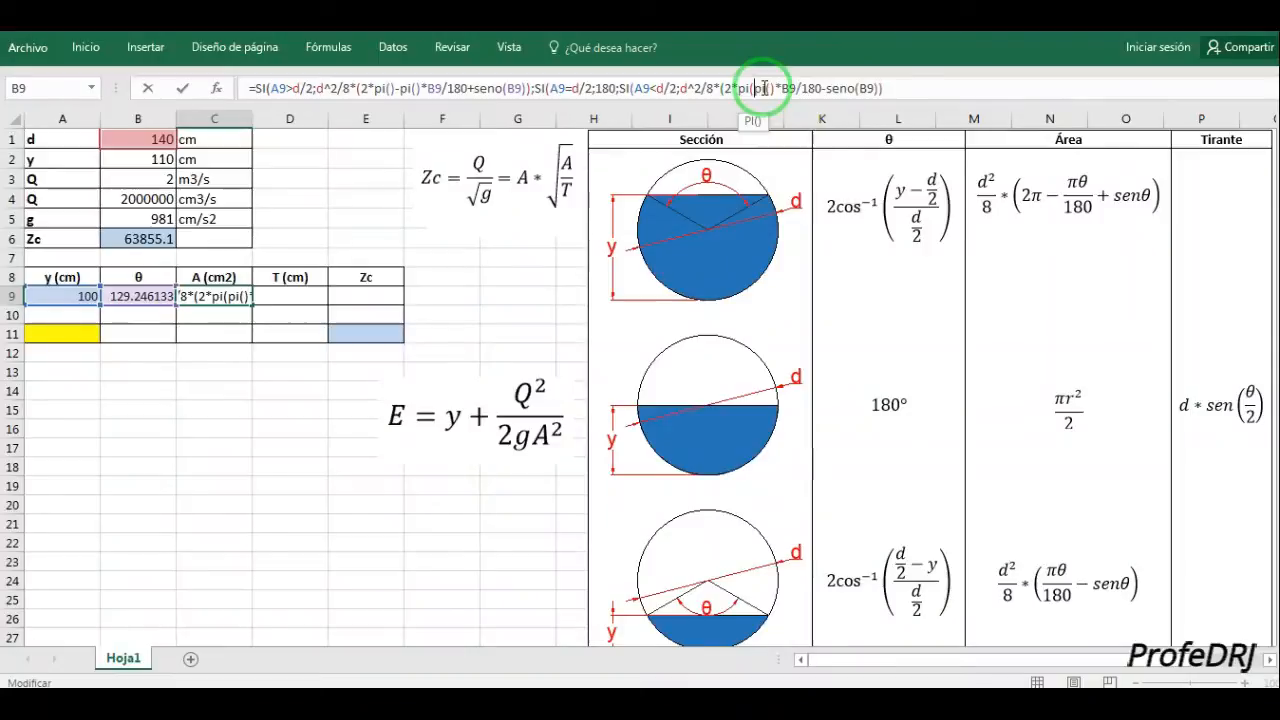
pyautogui.press('BackSpace')
pyautogui.press('BackSpace')
pyautogui.press('BackSpace')
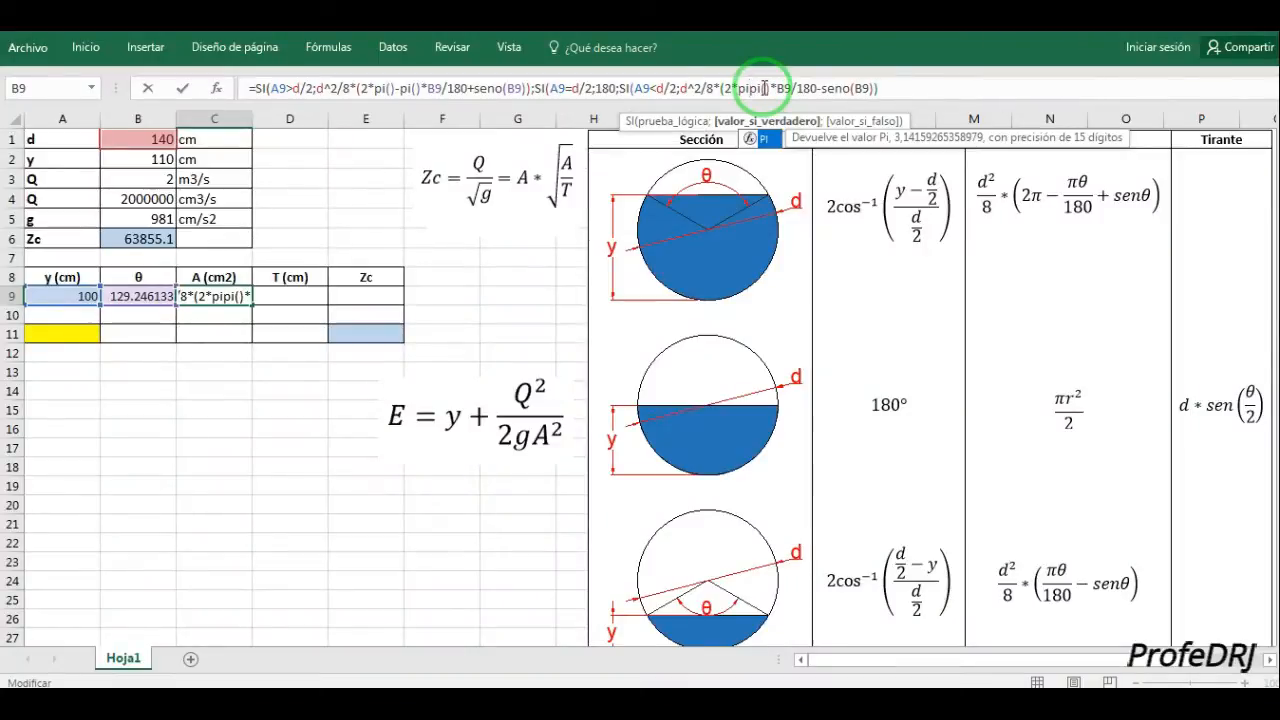
pyautogui.press('BackSpace')
pyautogui.press('BackSpace')
pyautogui.press('BackSpace')
pyautogui.press('BackSpace')
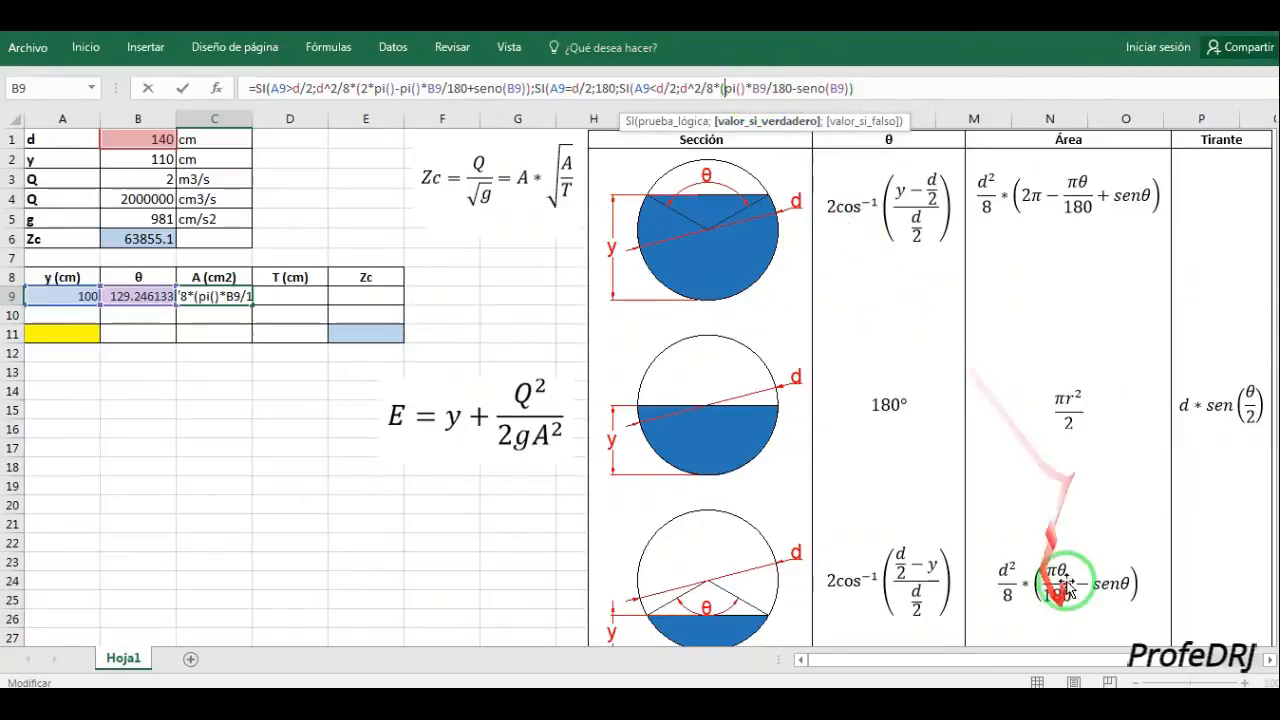
pyautogui.click(866, 88)
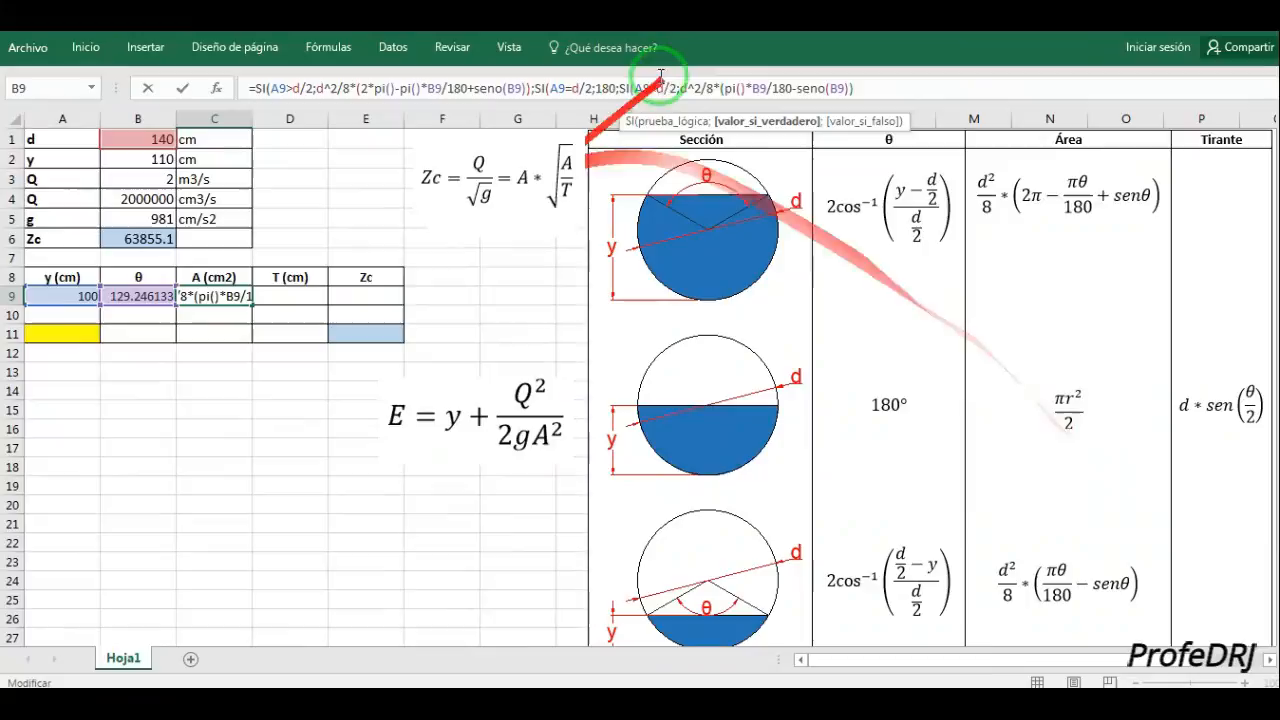
# Replace the 180 in C9's A9=d/2 branch with the half-circle area expression pi()*(d/2)^2/2.
pyautogui.click(591, 88)
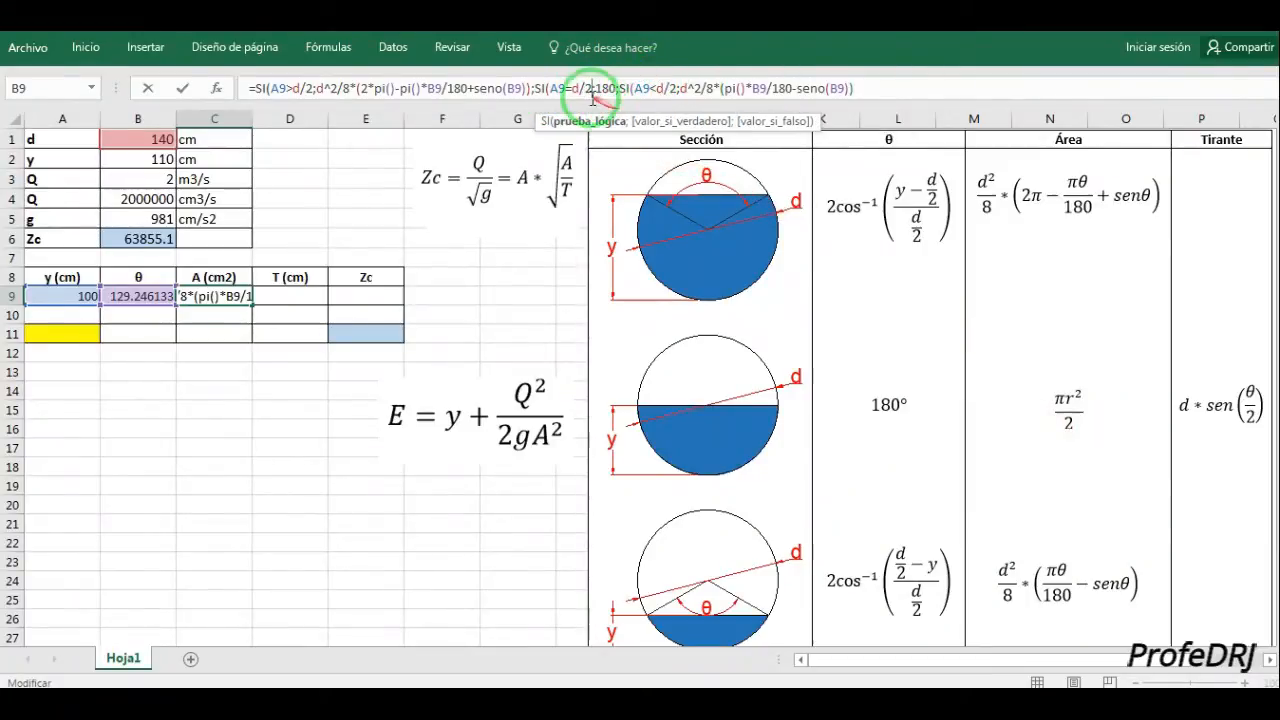
pyautogui.click(606, 87)
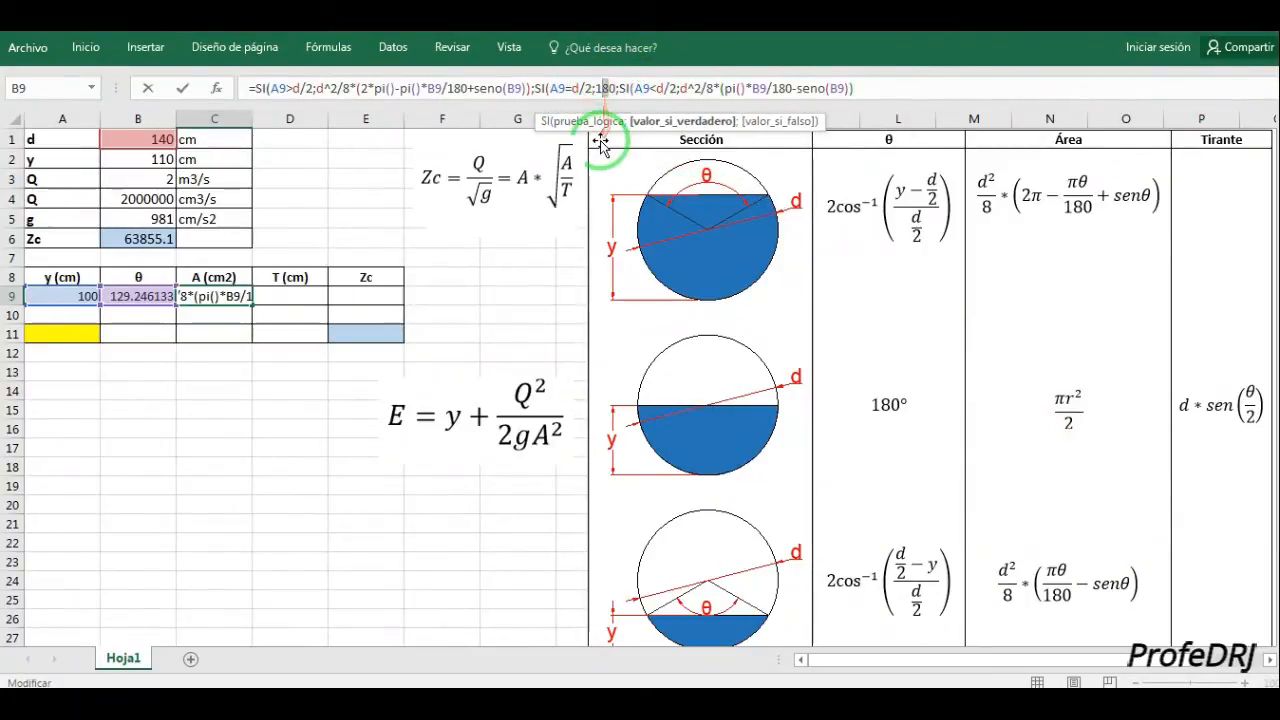
pyautogui.press('BackSpace')
pyautogui.press('BackSpace')
pyautogui.press('BackSpace')
pyautogui.write('pi()')
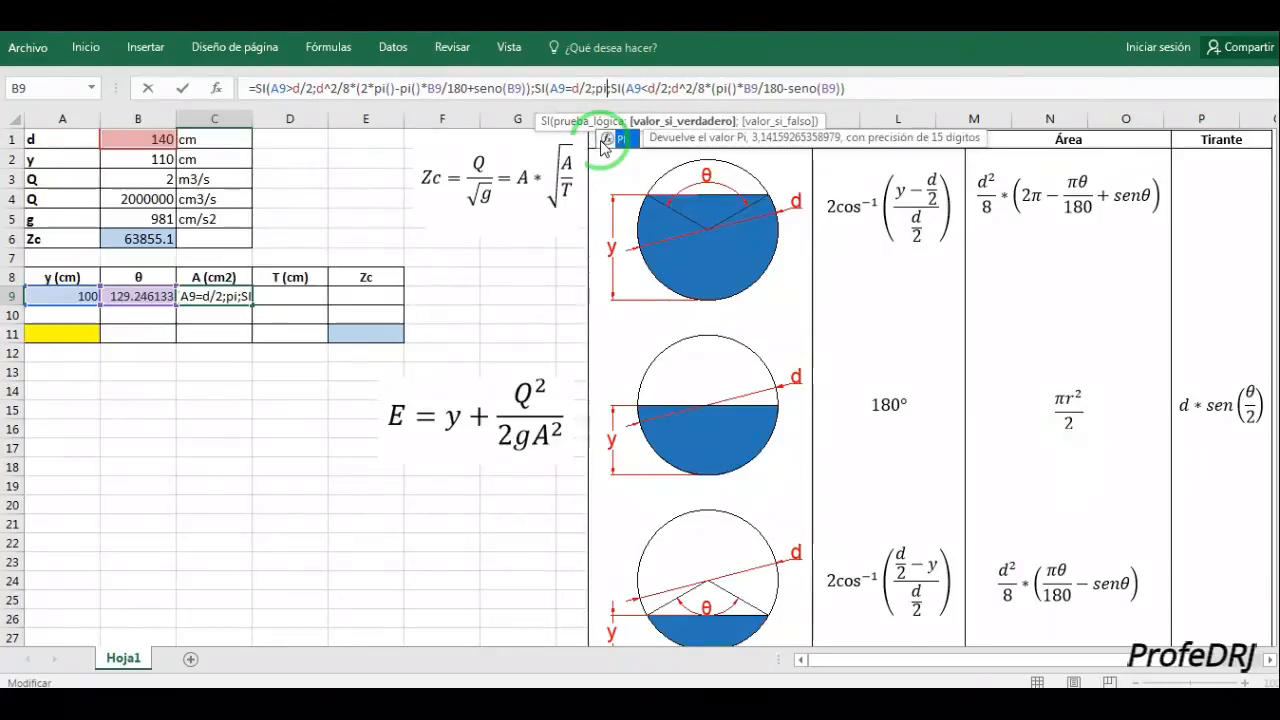
pyautogui.write('*')
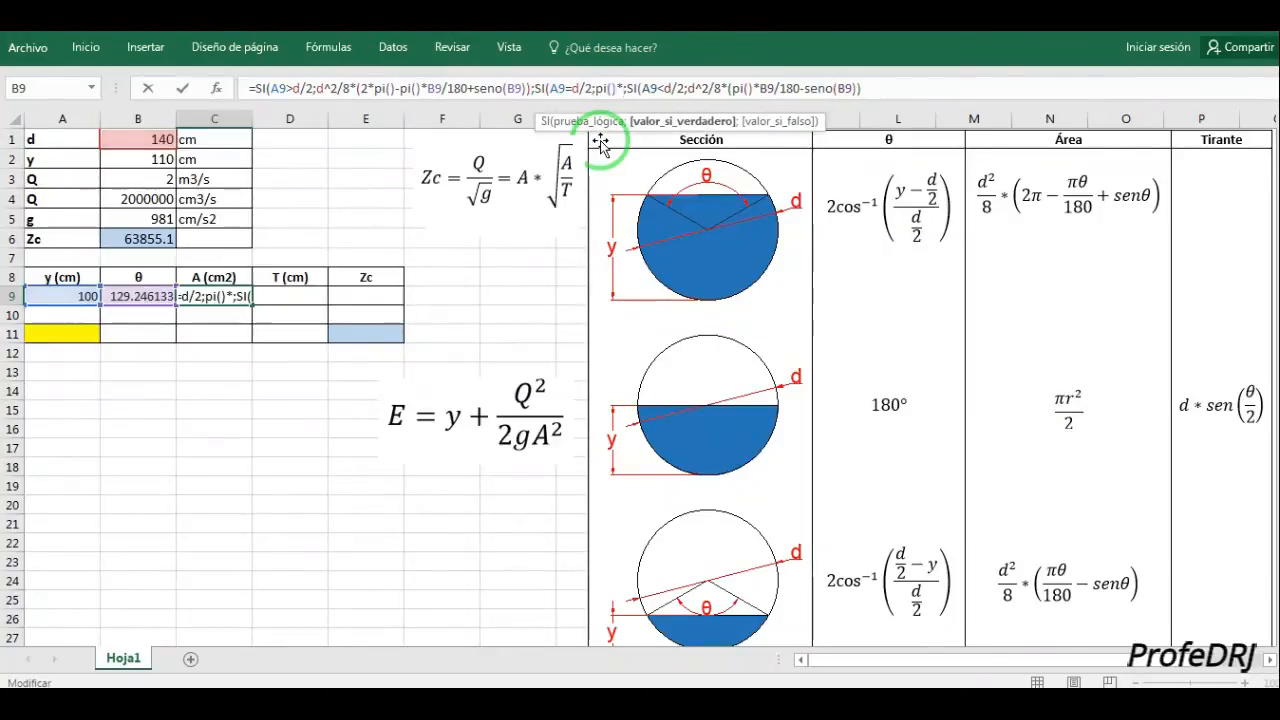
pyautogui.write('(d')
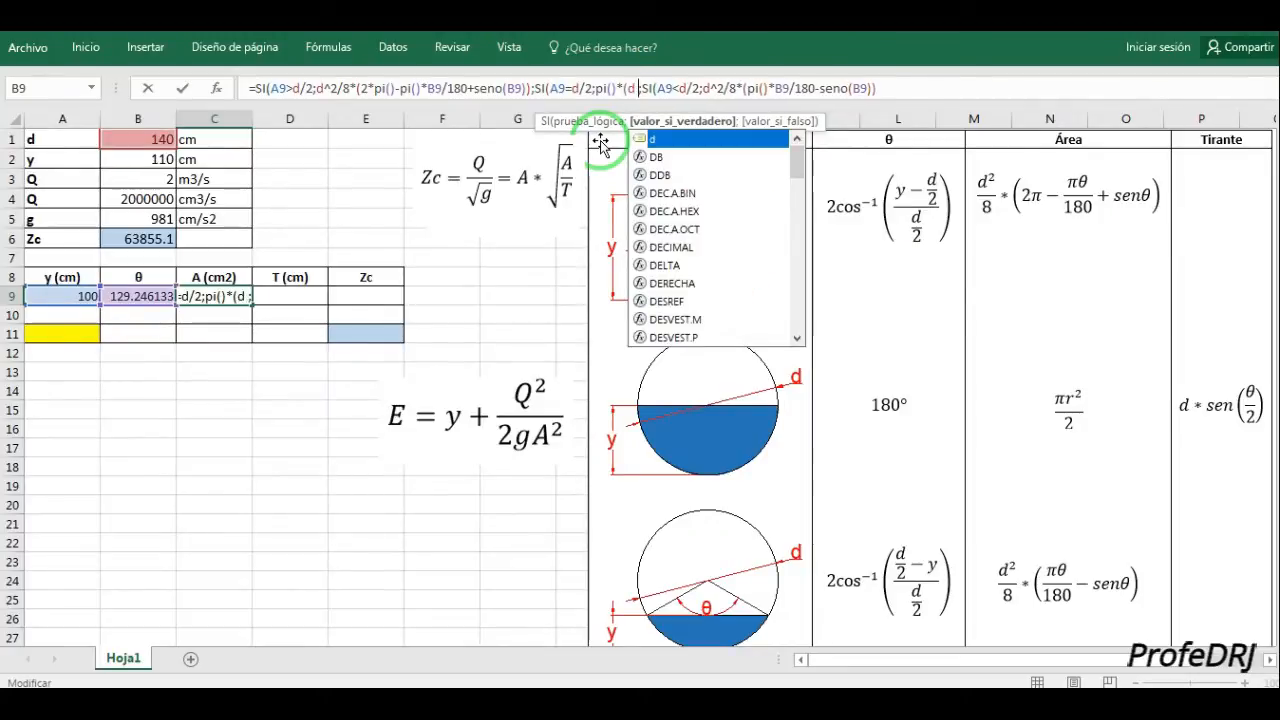
pyautogui.press('BackSpace')
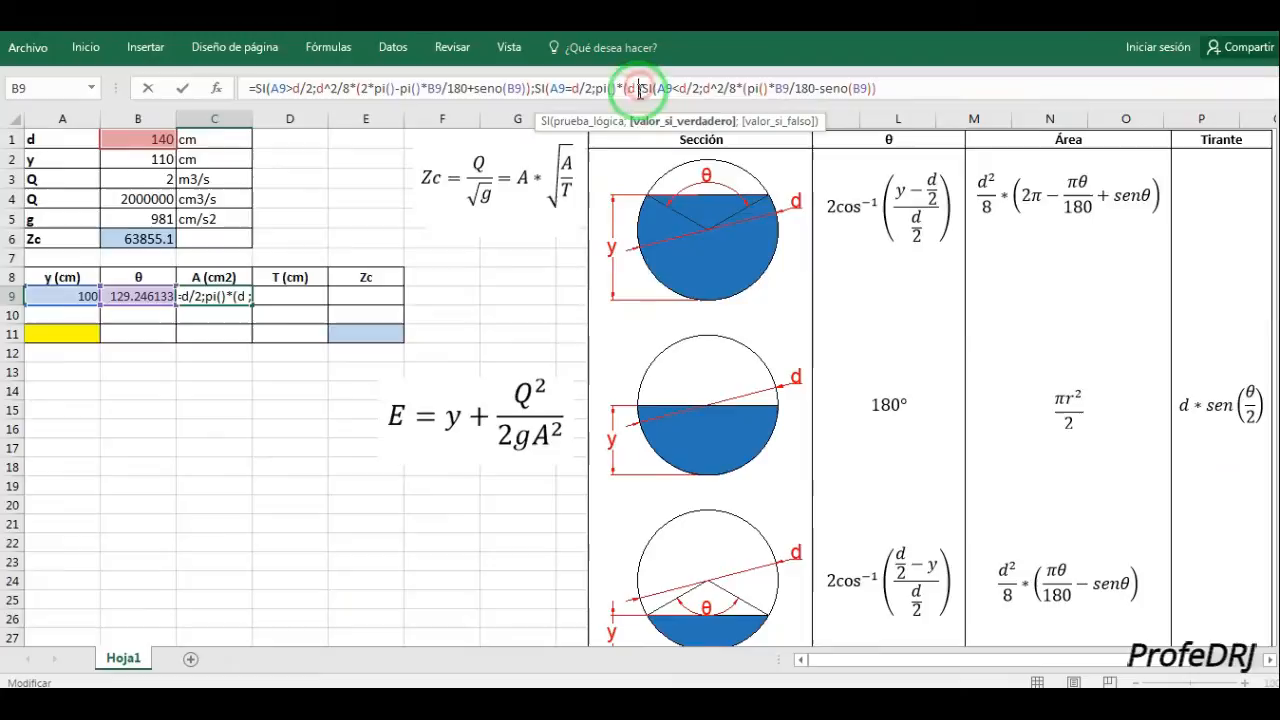
pyautogui.write('/2')
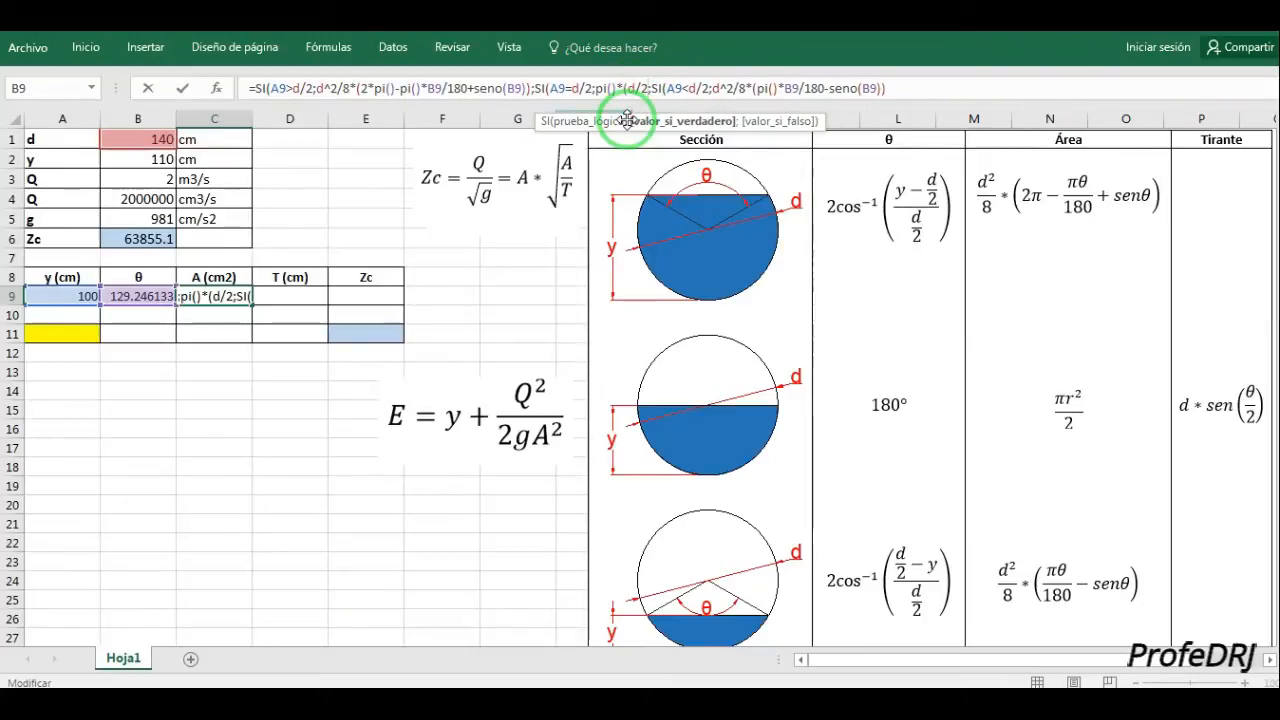
pyautogui.write(')^2')
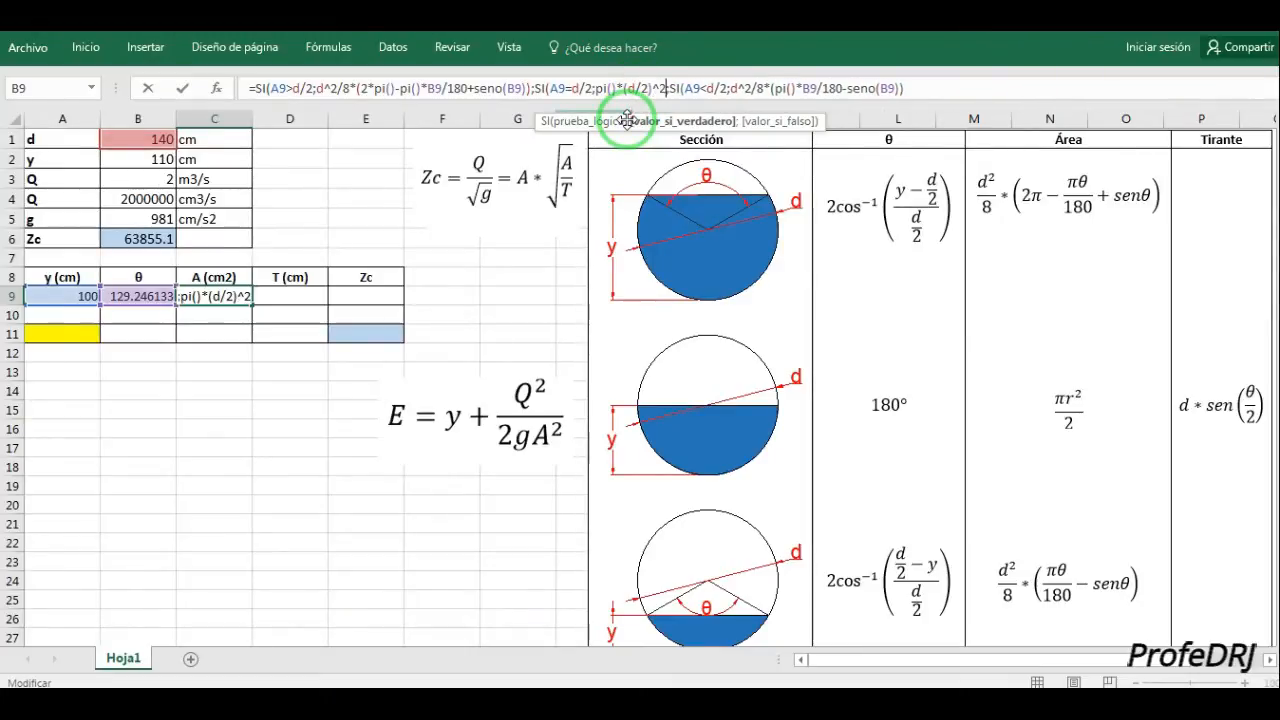
pyautogui.write('/2')
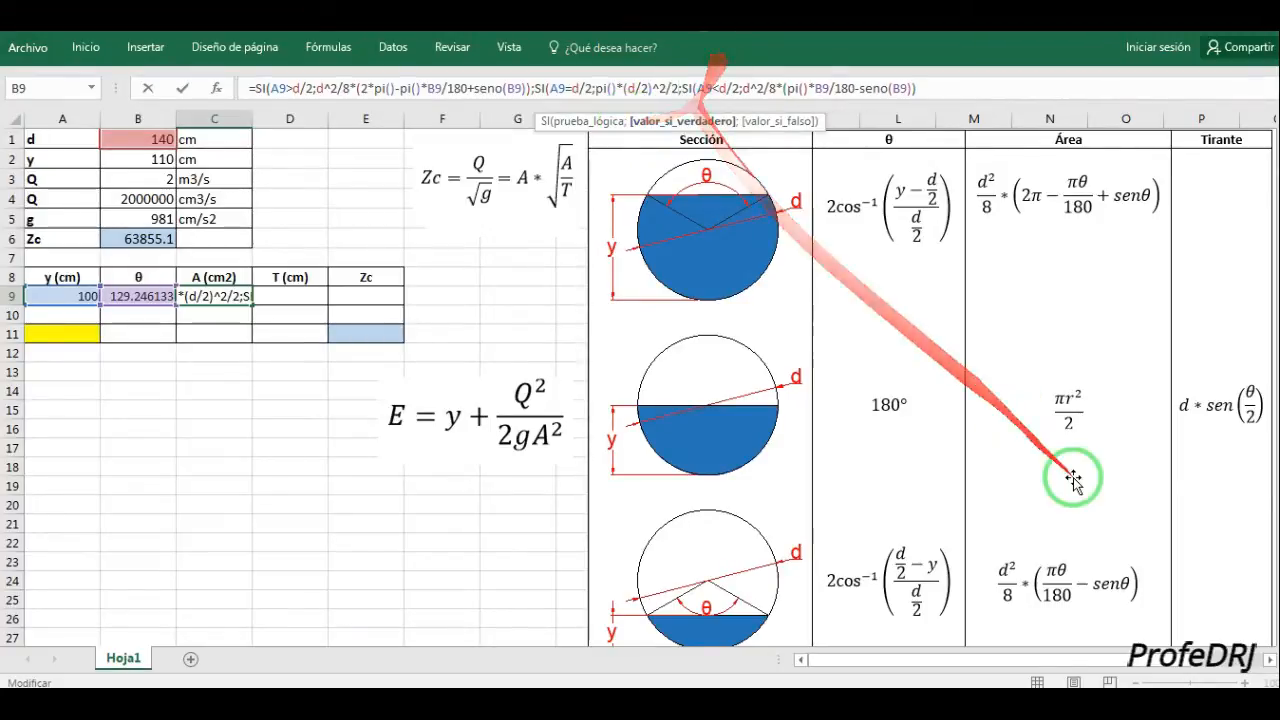
# Add three closing parentheses at the end of C9's formula to close the nested SI functions.
pyautogui.click(634, 90)
pyautogui.click(648, 92)
pyautogui.press('BackSpace')
pyautogui.write(')')
pyautogui.click(935, 90)
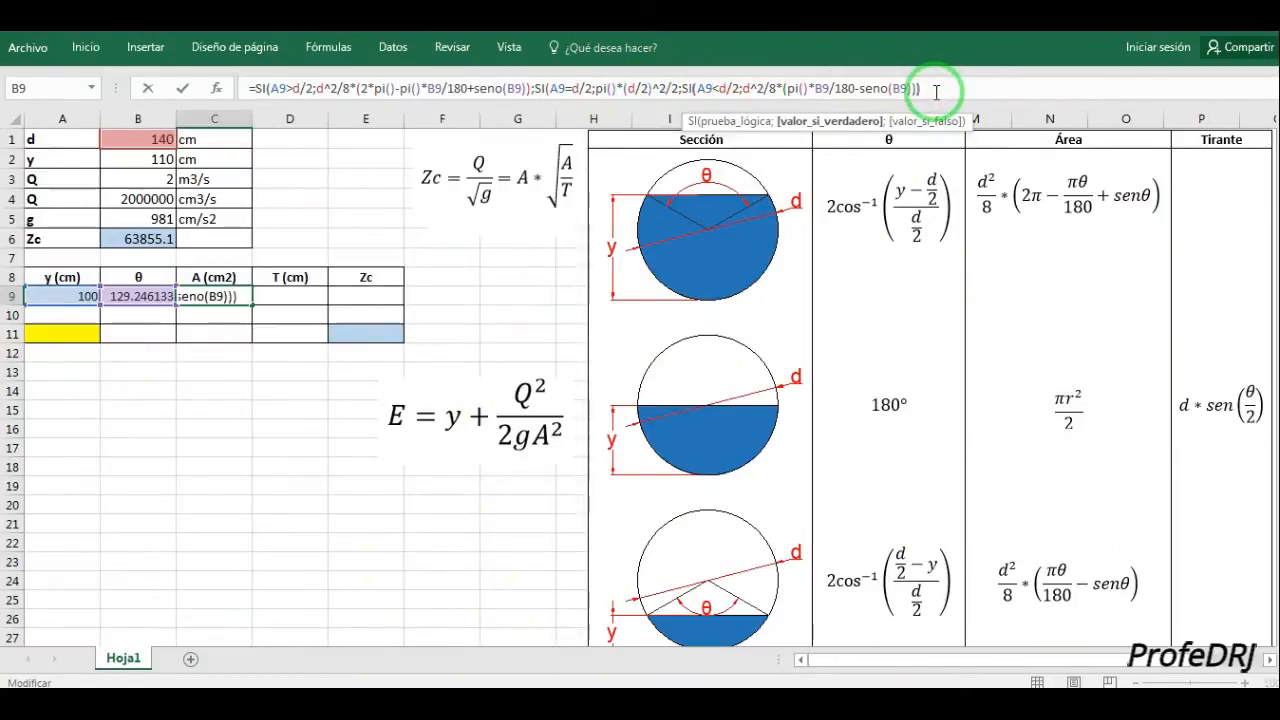
pyautogui.write('))')
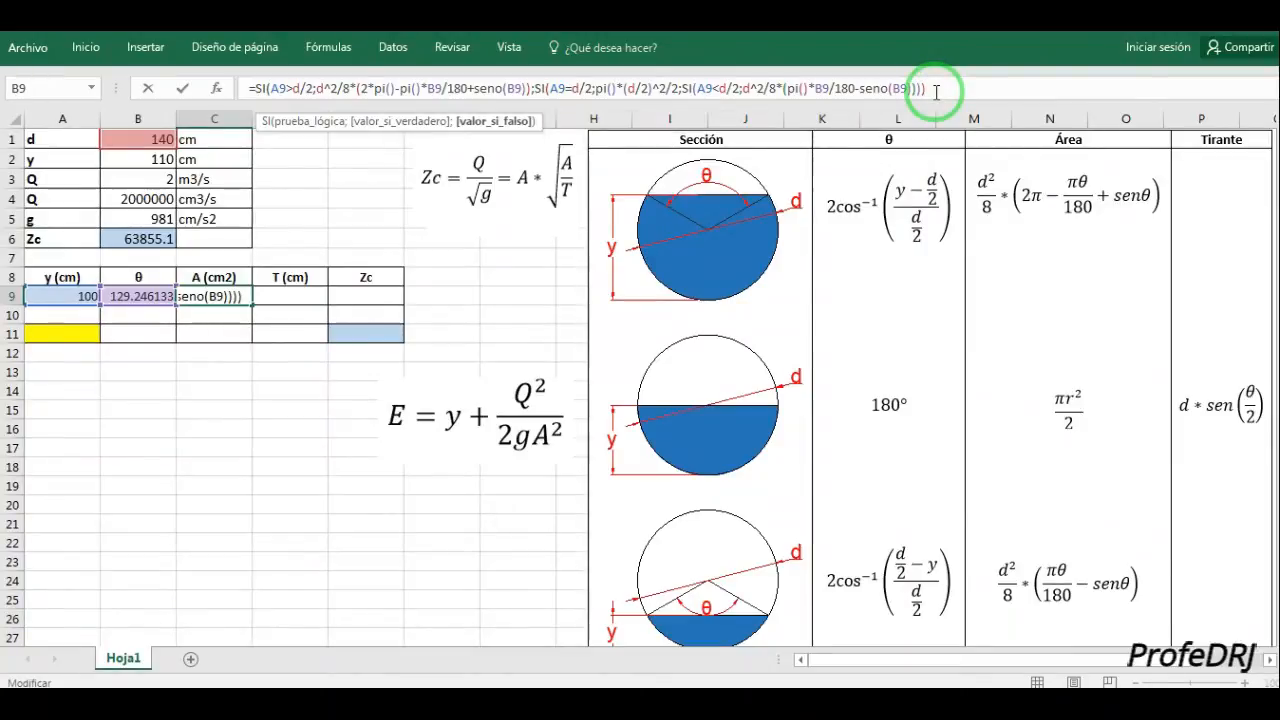
pyautogui.write(')')
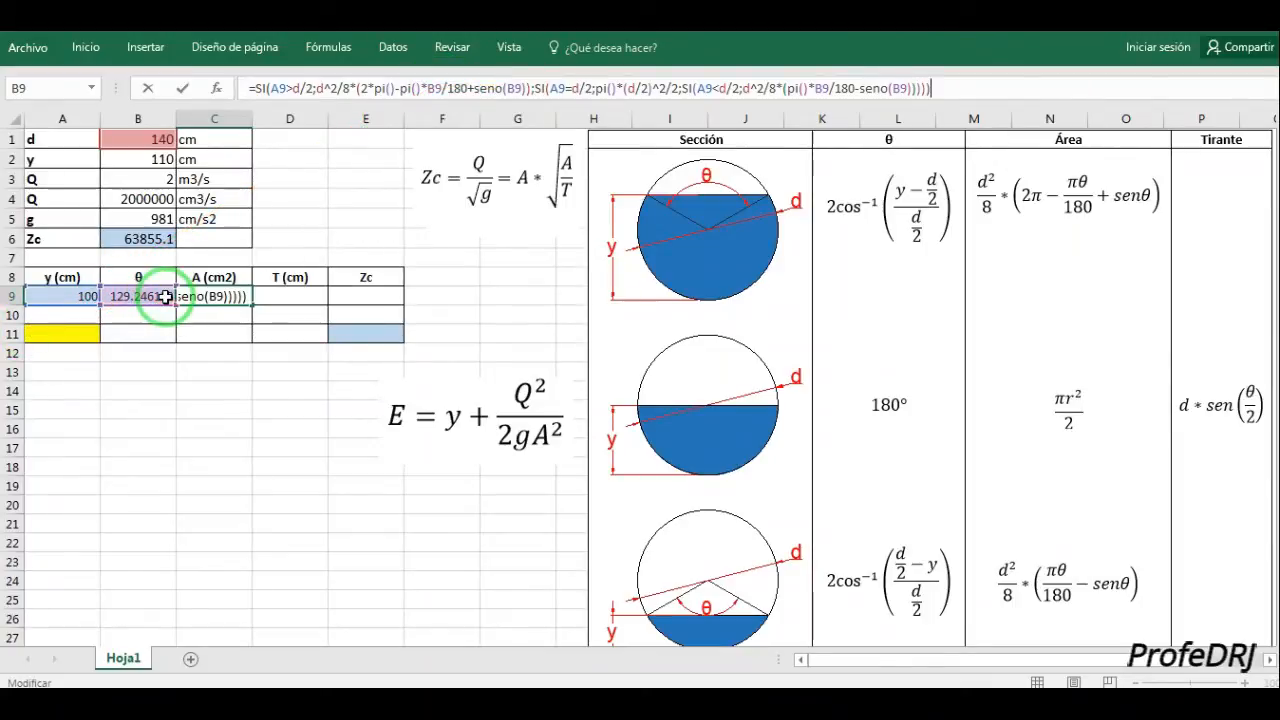
# Convert both seno(B9) arguments in C9 to radians by adding *pi()/180 after B9, and enter the formula.
pyautogui.click(521, 89)
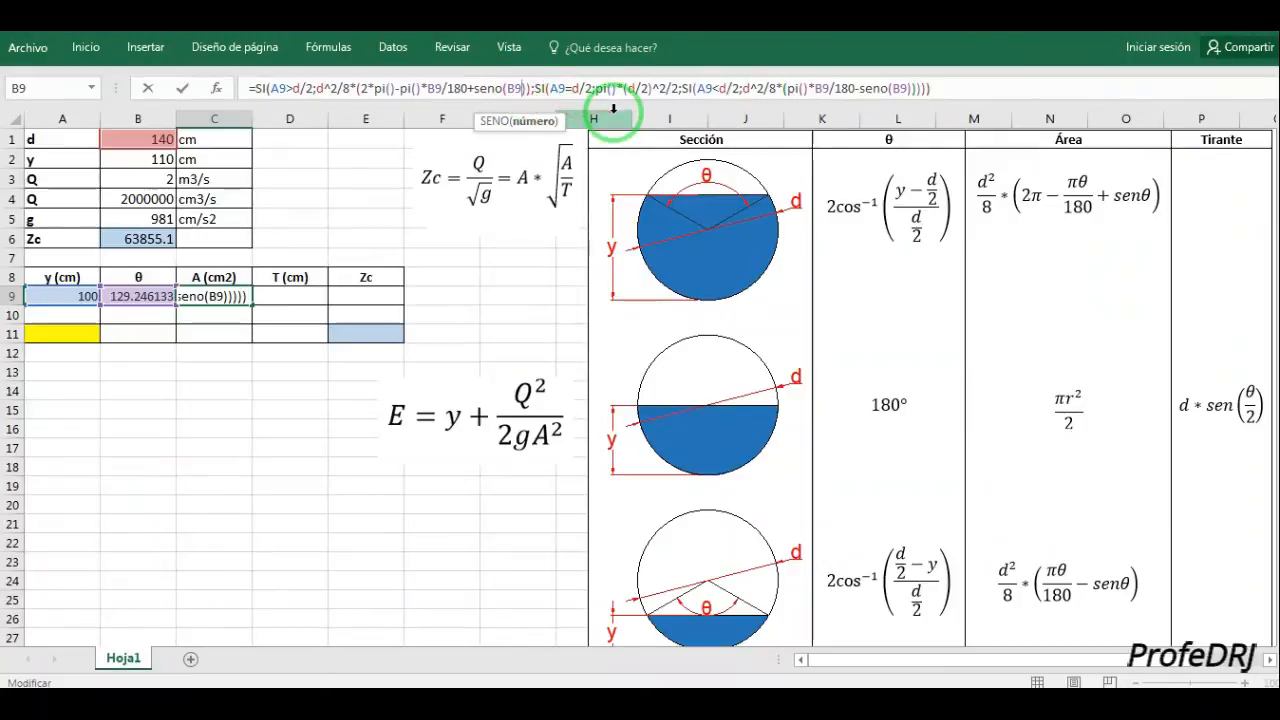
pyautogui.write('*pi()/18')
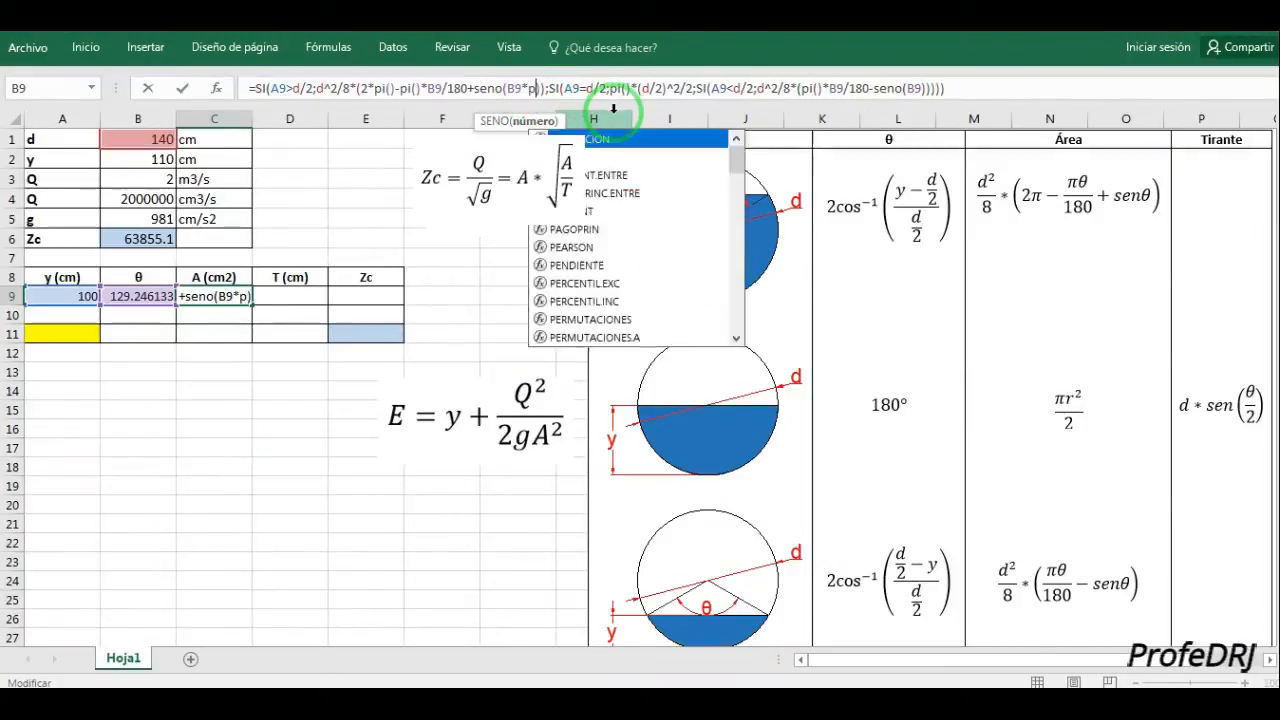
pyautogui.write('0')
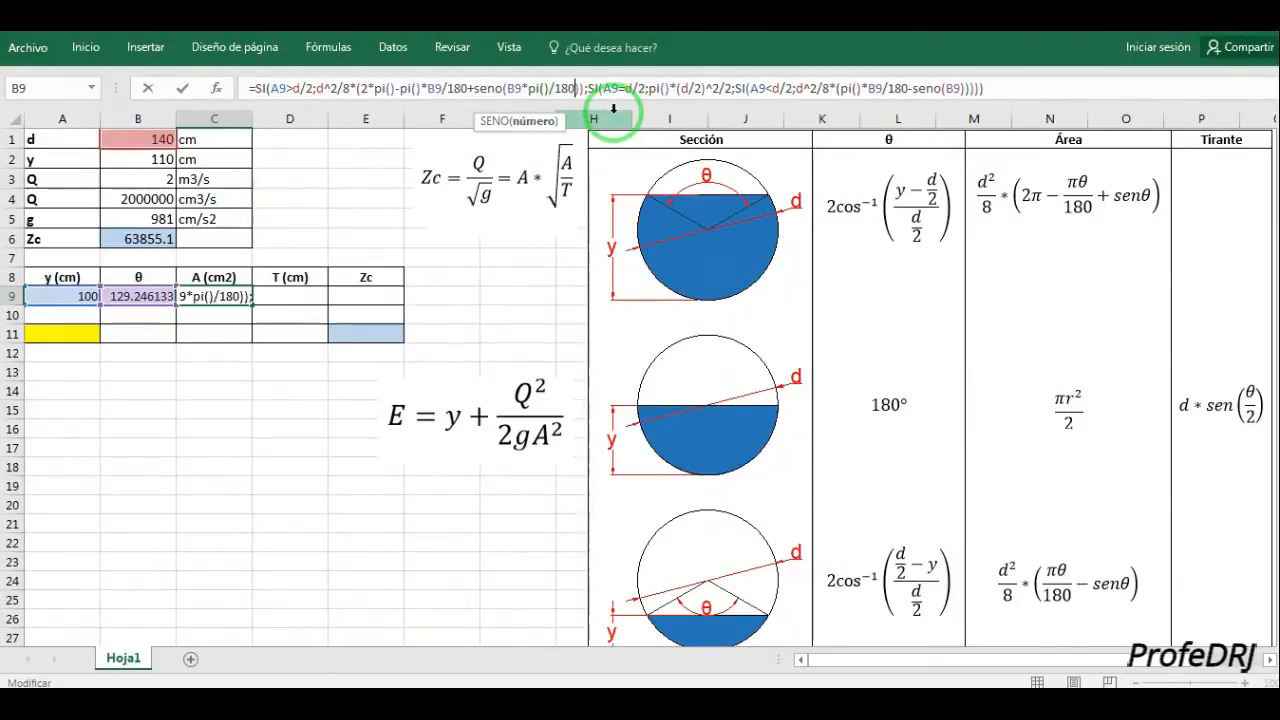
pyautogui.click(941, 88)
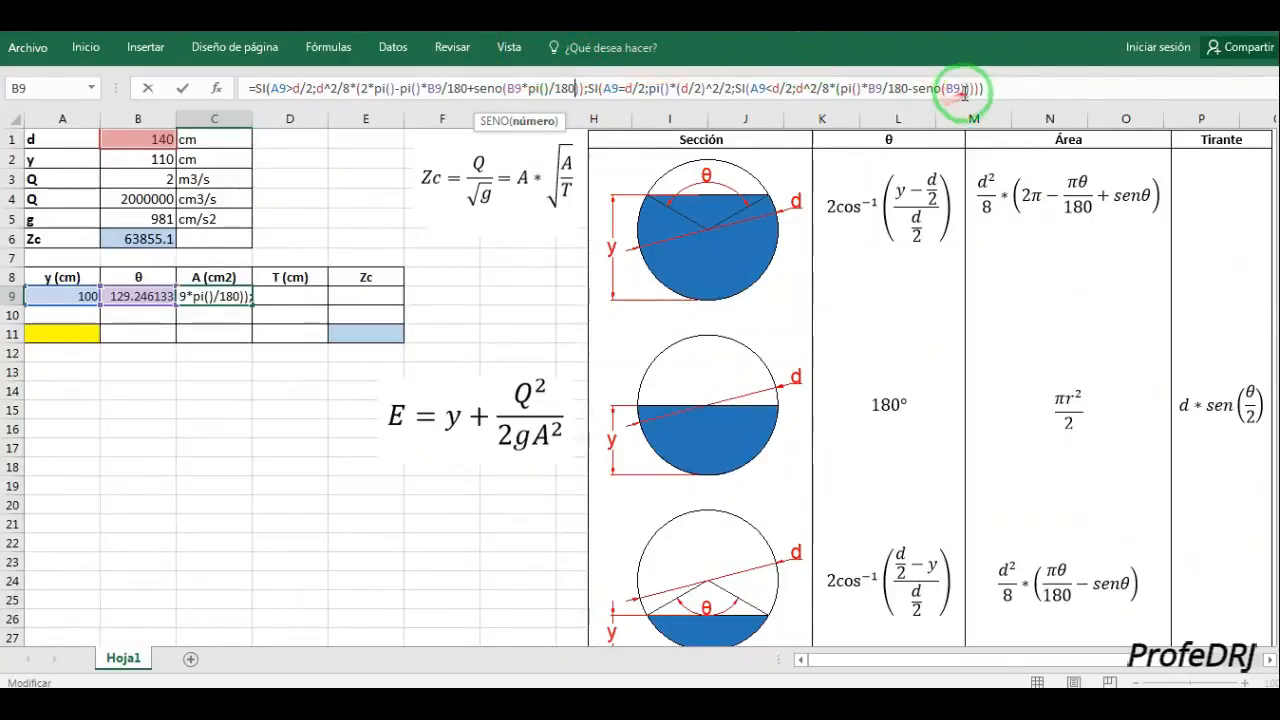
pyautogui.click(956, 88)
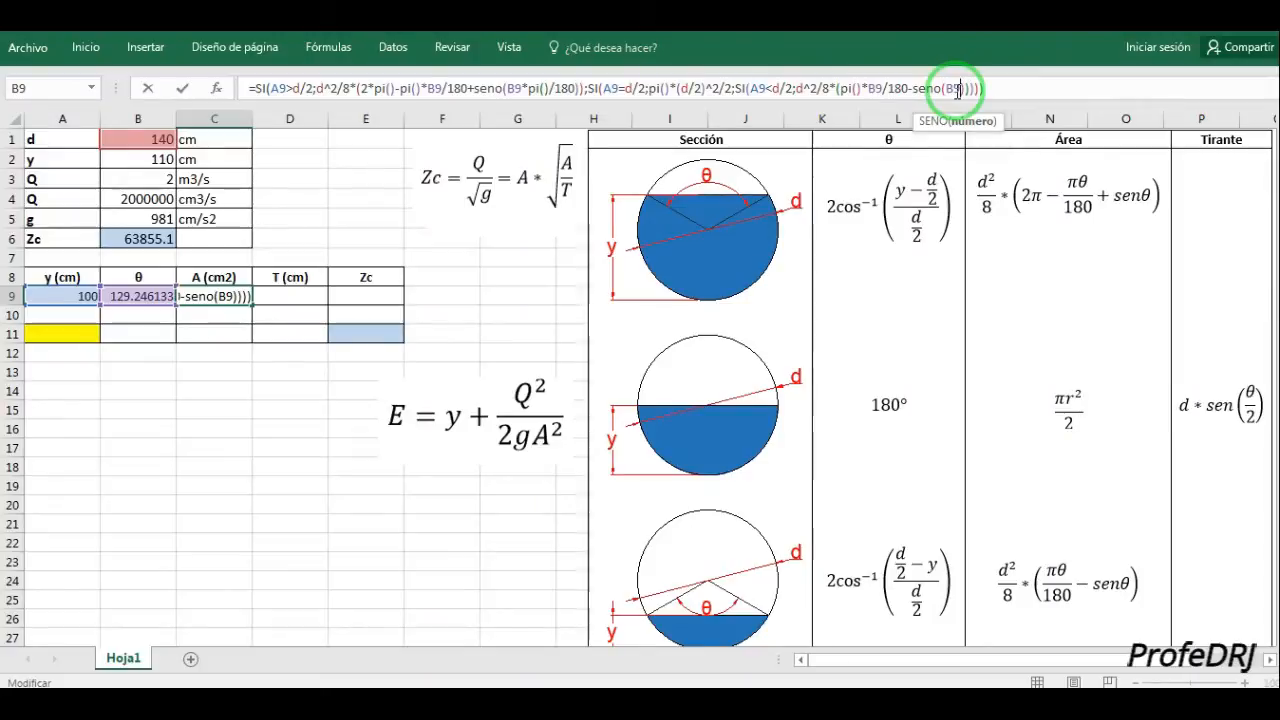
pyautogui.write('*pi()/180')
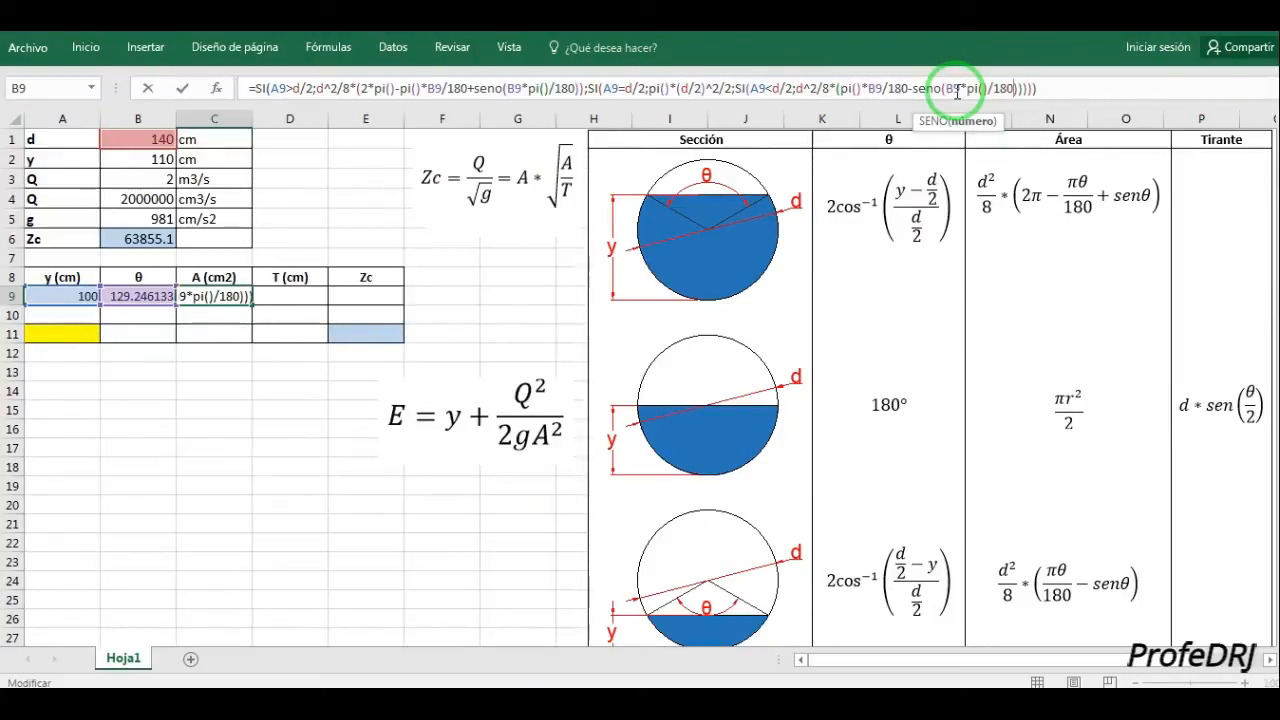
pyautogui.press('Return')
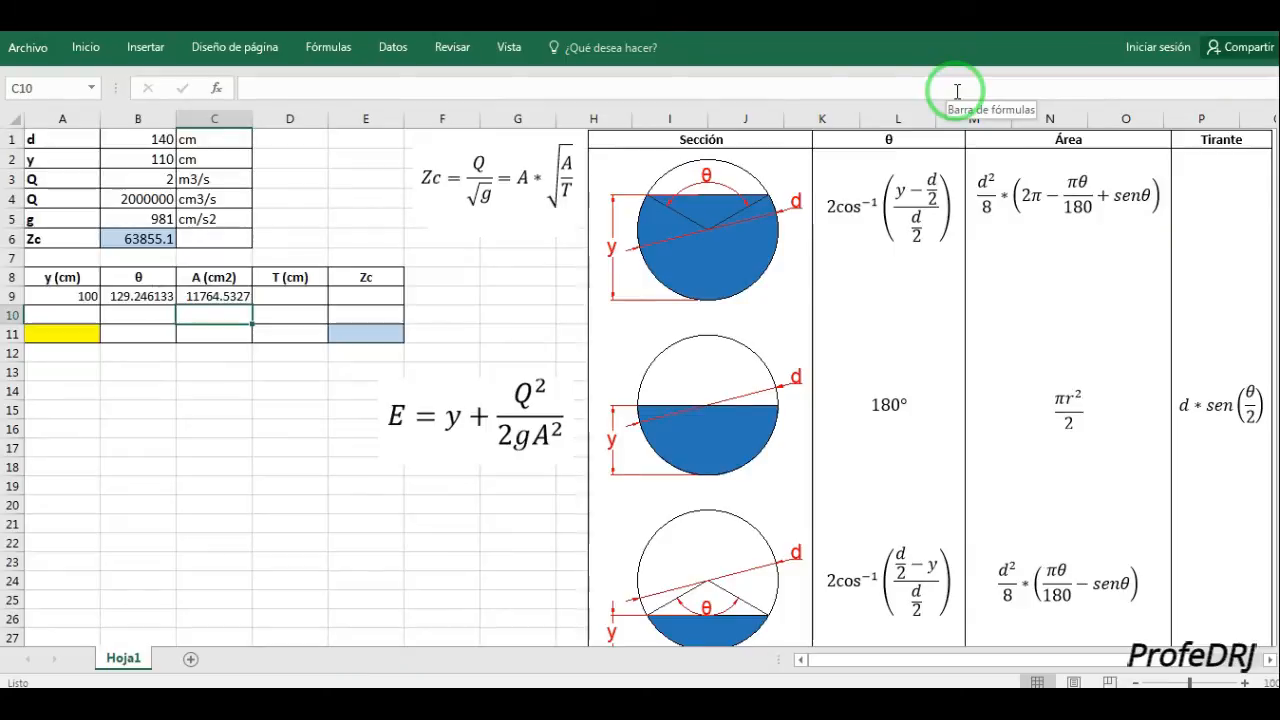
# Enter the top width formula =d*seno(B9/2) in D9.
pyautogui.click(297, 296)
pyautogui.write('=')
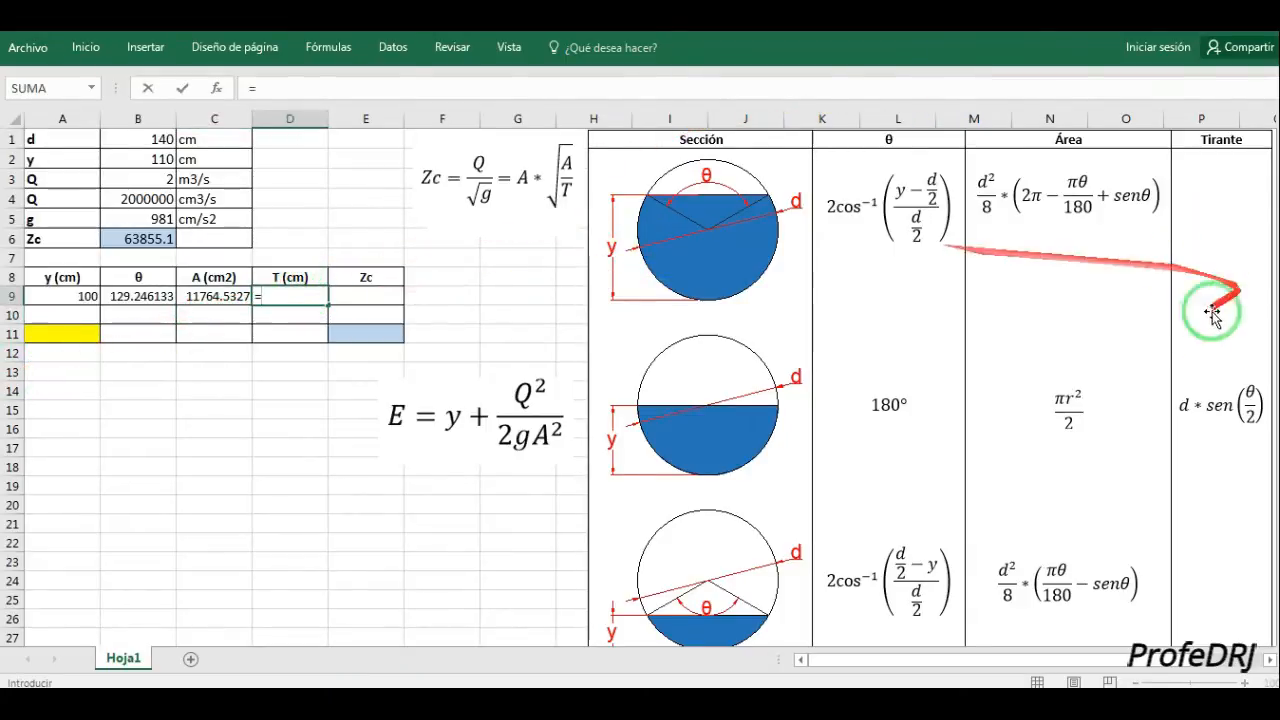
pyautogui.write('d')
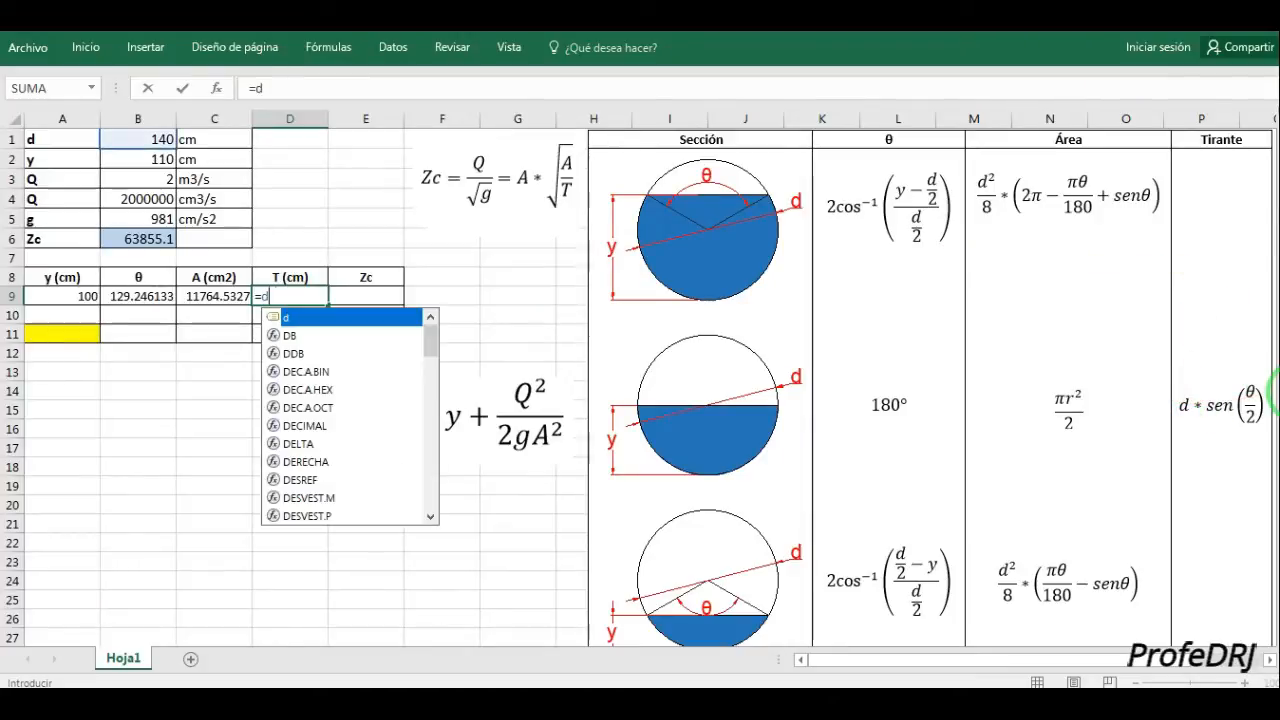
pyautogui.write('*seno(')
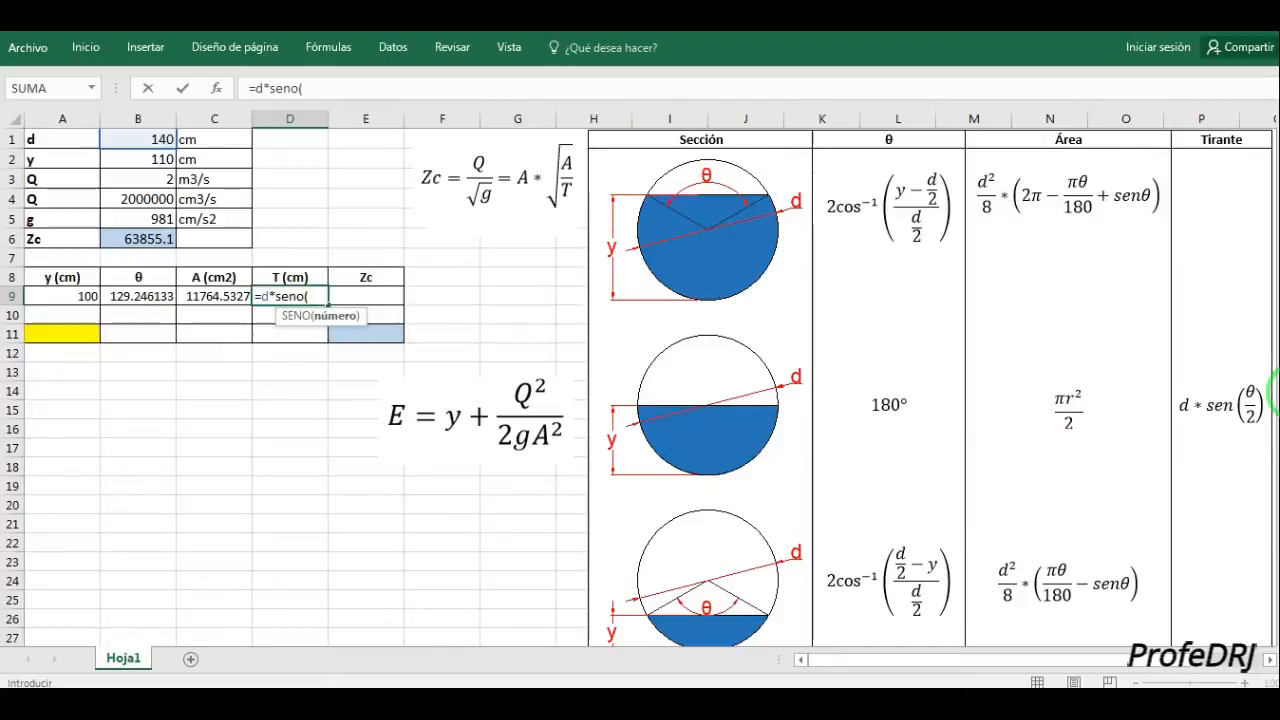
pyautogui.click(121, 295)
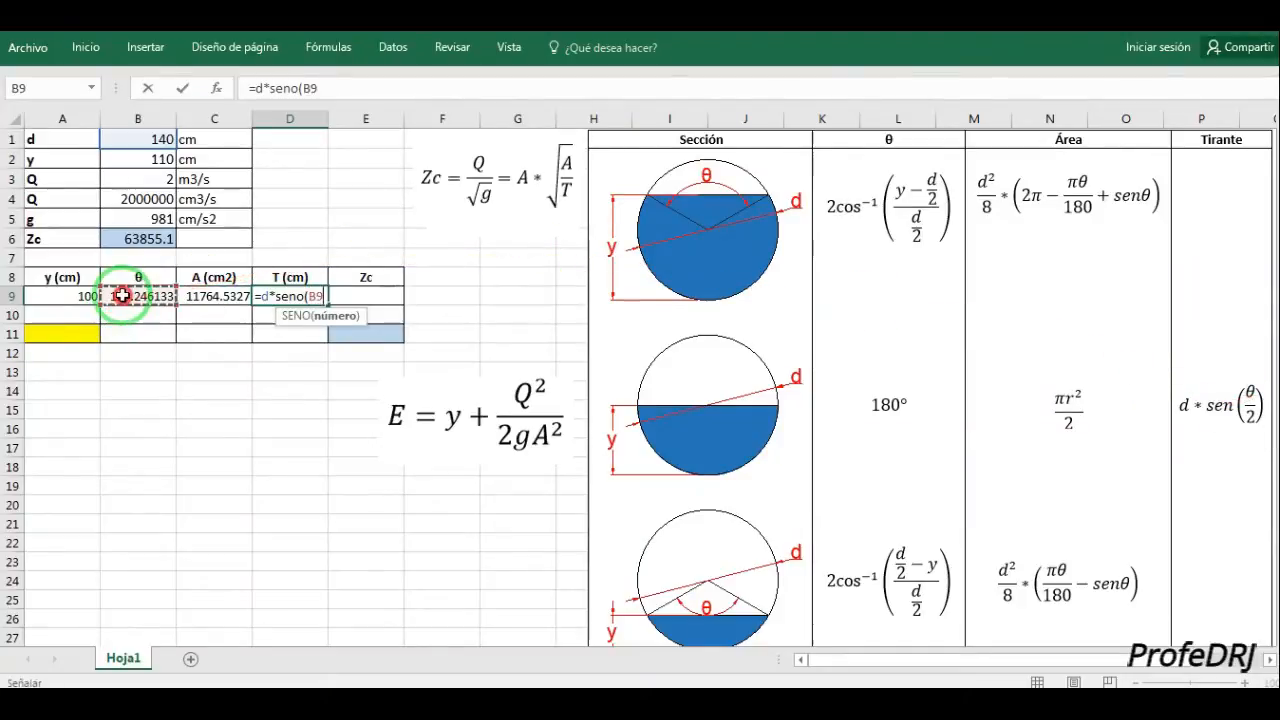
pyautogui.write('/2')
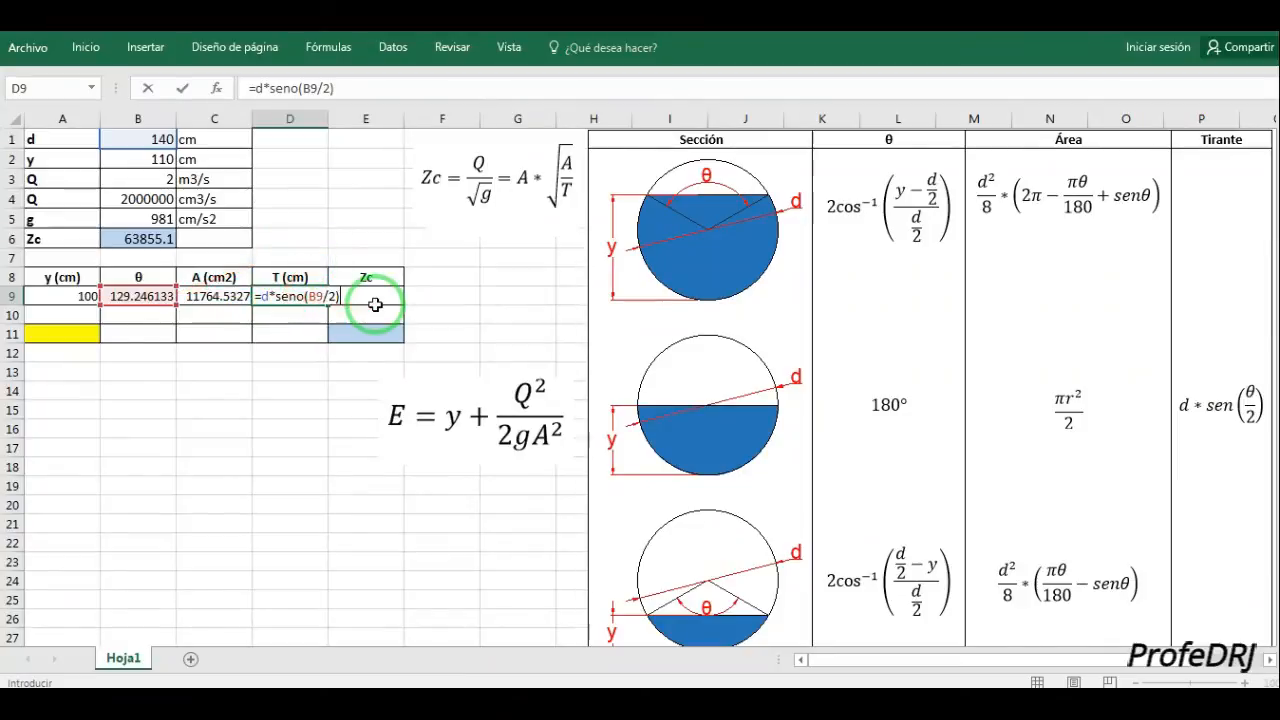
pyautogui.press('Return')
# Convert the B9/2 argument of SENO in D9 to radians by adding *pi()/180 after it, and enter the formula.
pyautogui.press('Up')
pyautogui.click(340, 88)
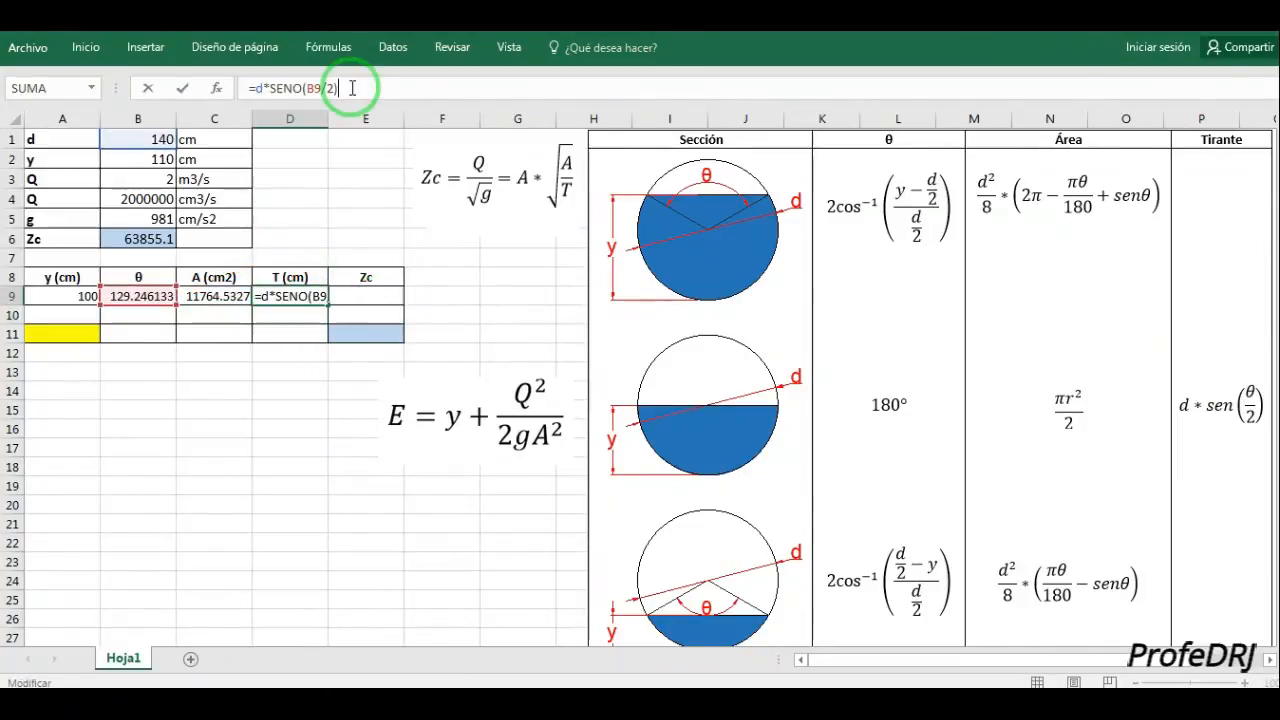
pyautogui.click(333, 88)
pyautogui.write('*')
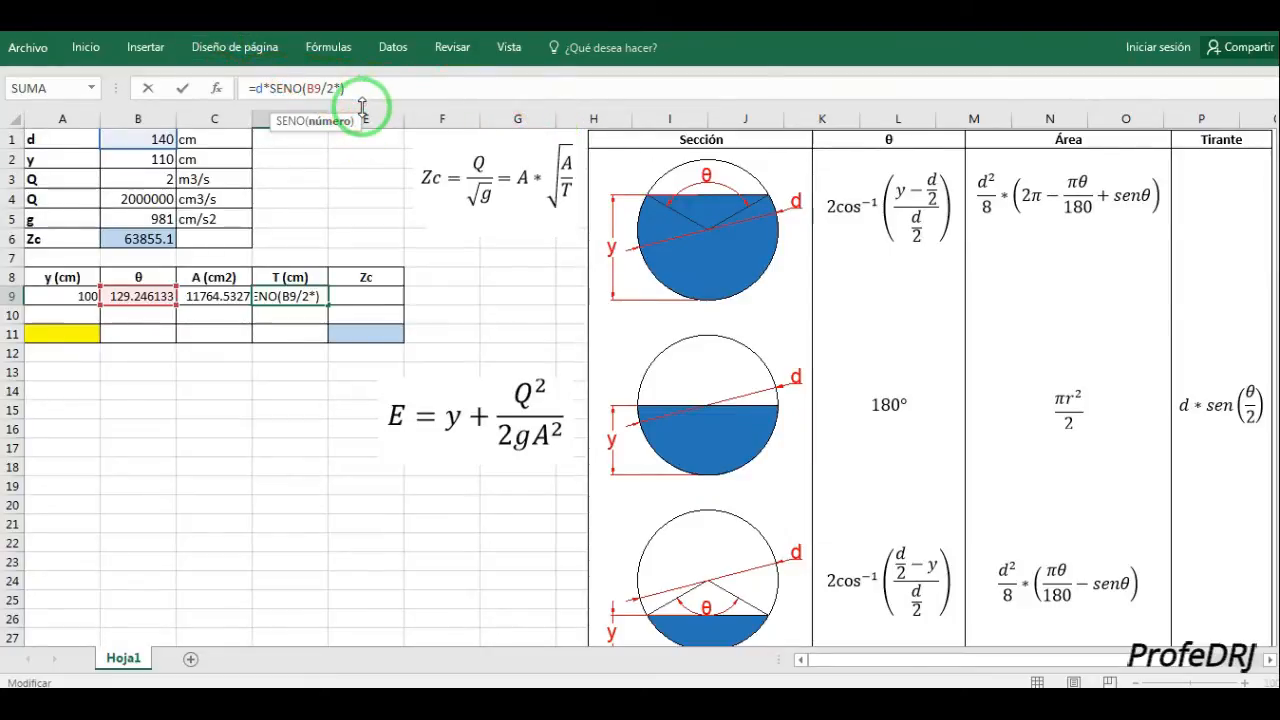
pyautogui.write('pi())')
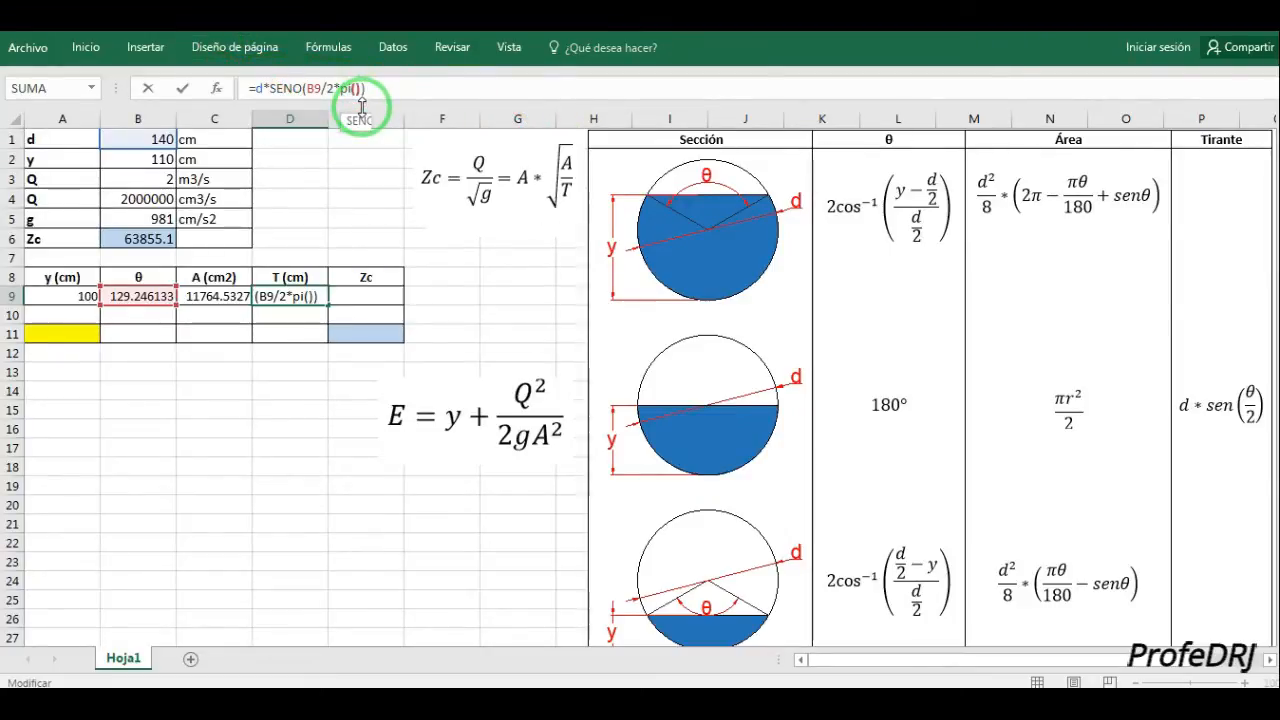
pyautogui.press('Left')
pyautogui.write('/1820')
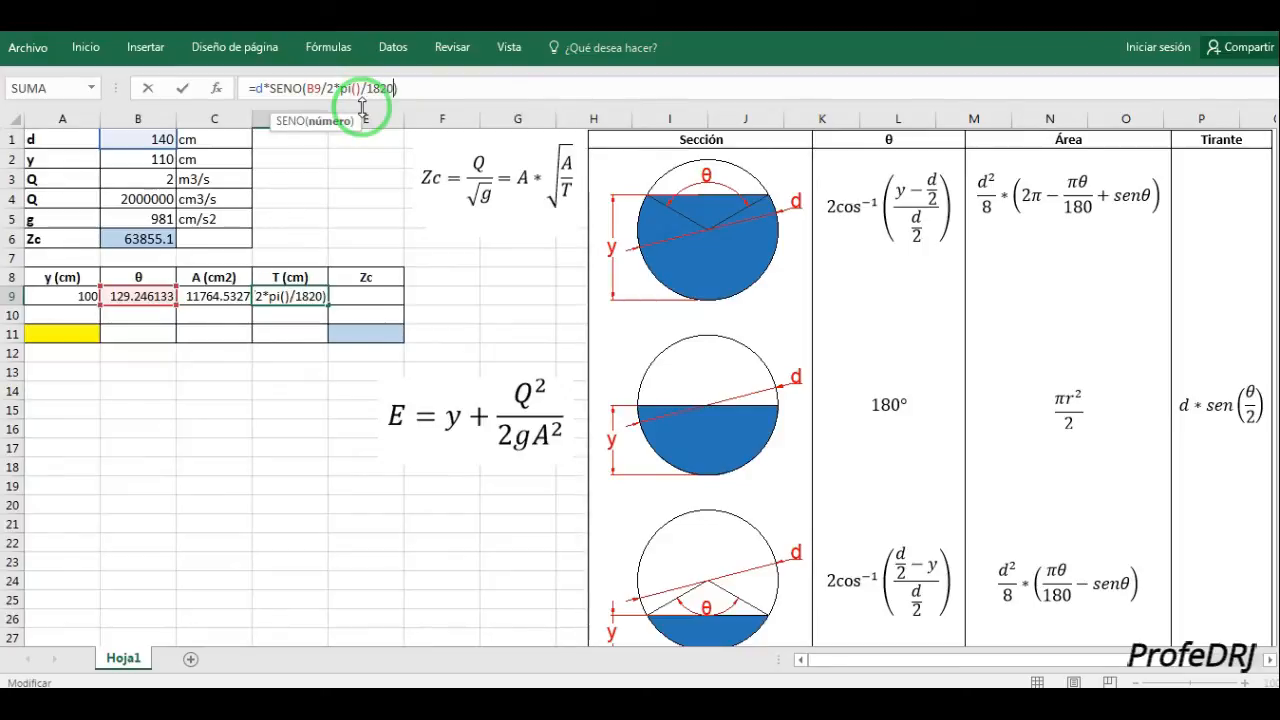
pyautogui.press('BackSpace')
pyautogui.press('BackSpace')
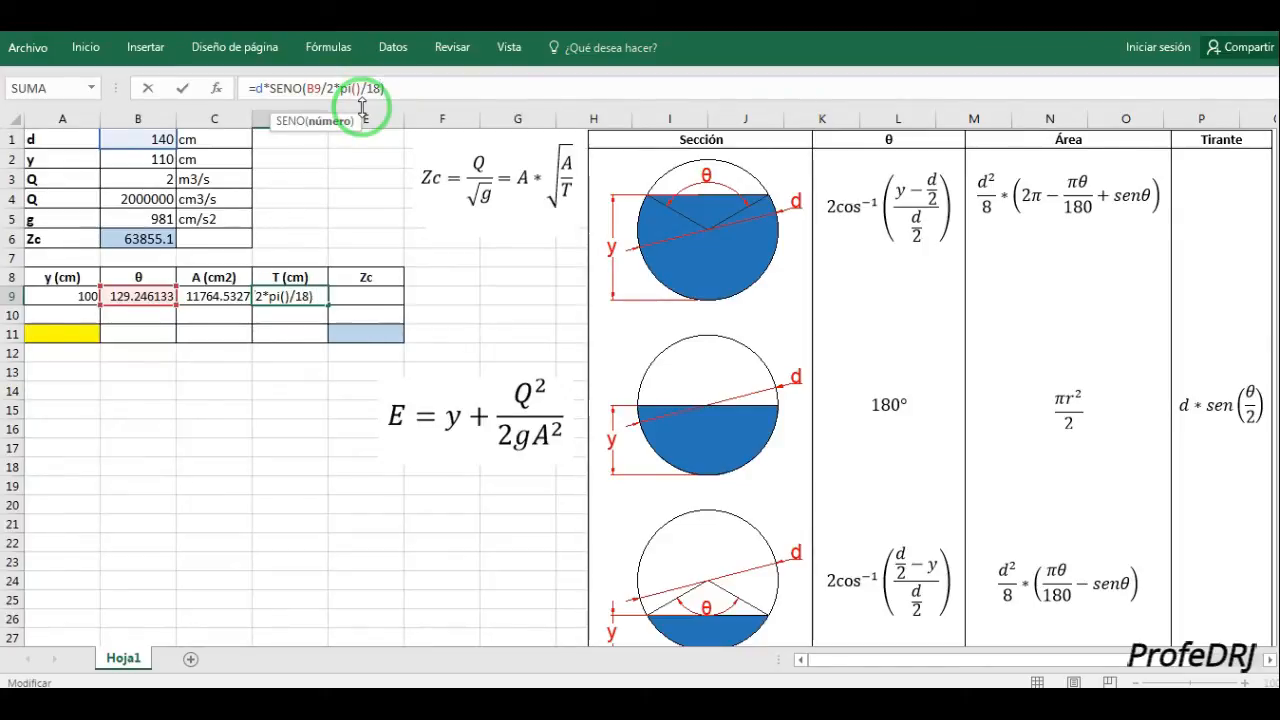
pyautogui.write('0')
pyautogui.press('Return')
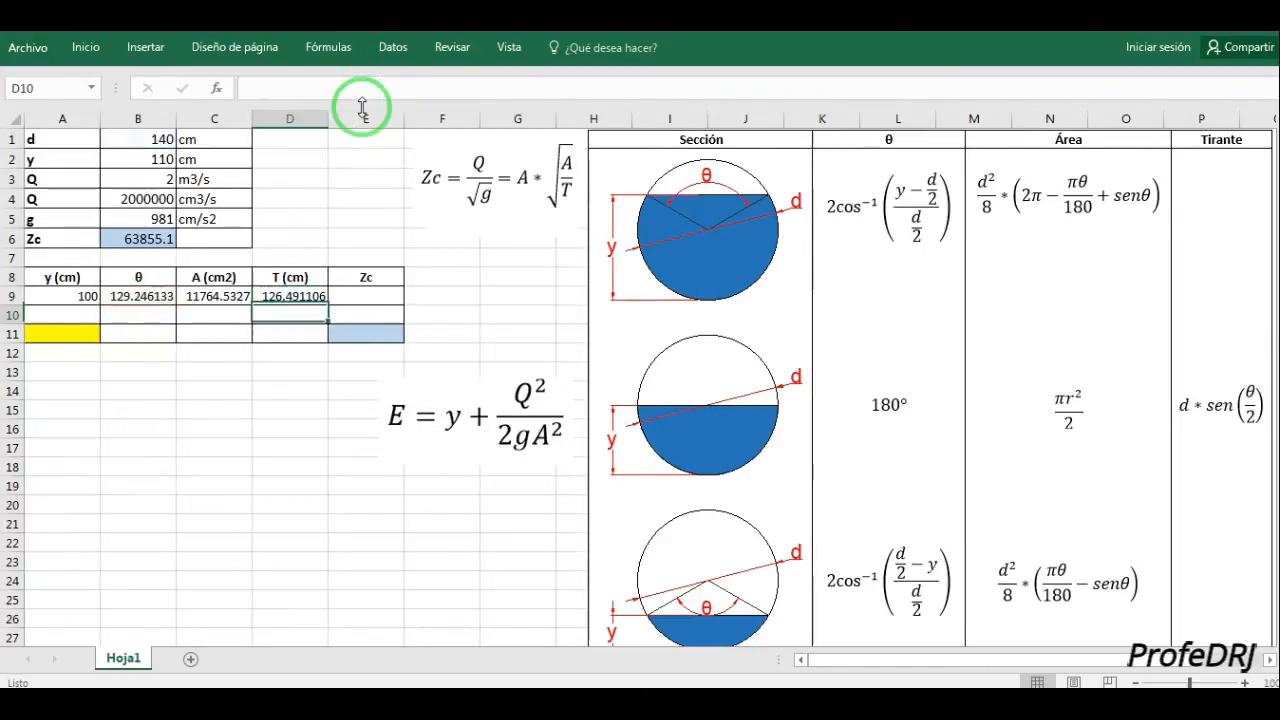
# Multiply the square root in E9's Zc formula by the area, placing C9* before RAIZ.
pyautogui.click(284, 296)
pyautogui.click(367, 301)
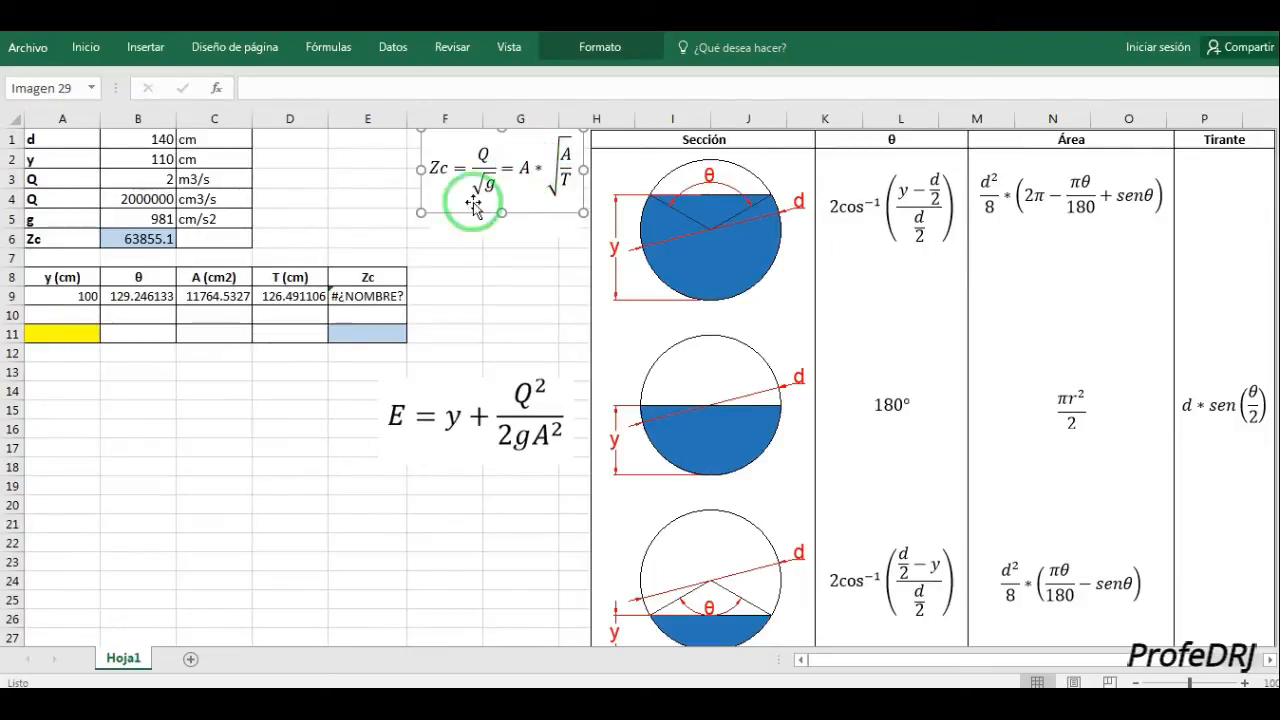
pyautogui.click(380, 307)
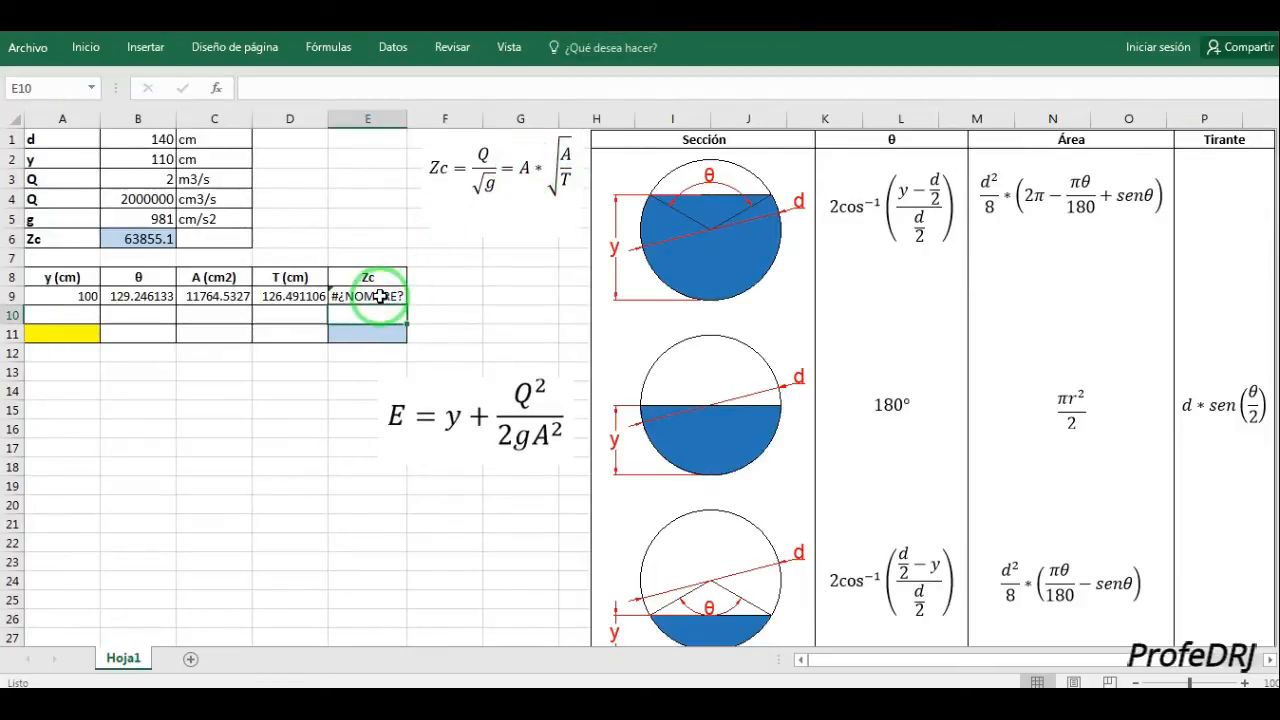
pyautogui.click(380, 296)
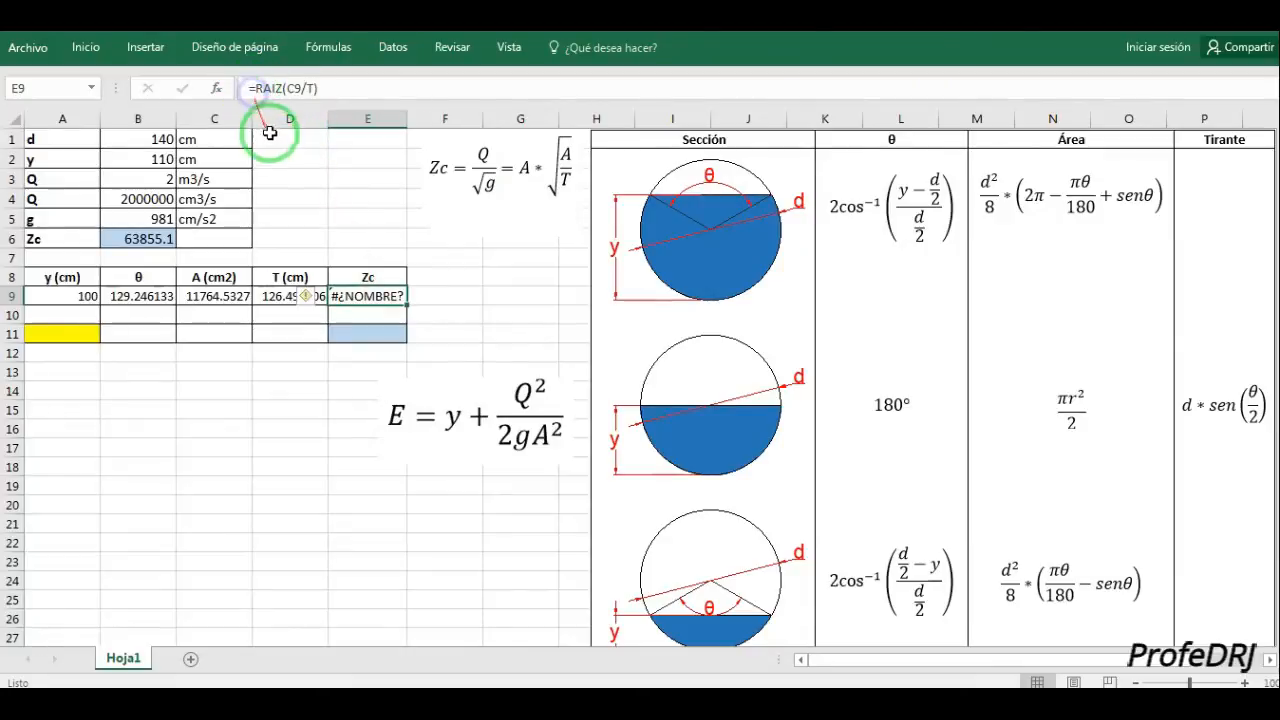
pyautogui.click(350, 82)
pyautogui.moveTo(336, 85); pyautogui.dragTo(260, 87)
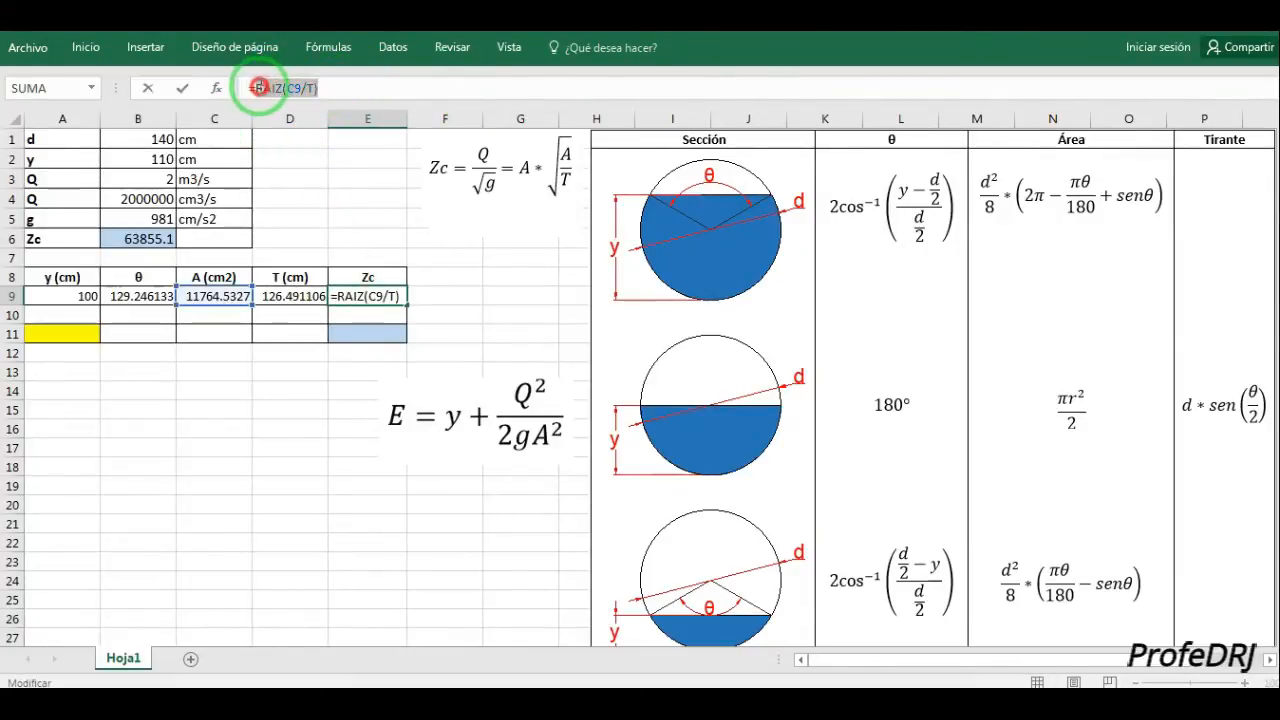
pyautogui.click(258, 87)
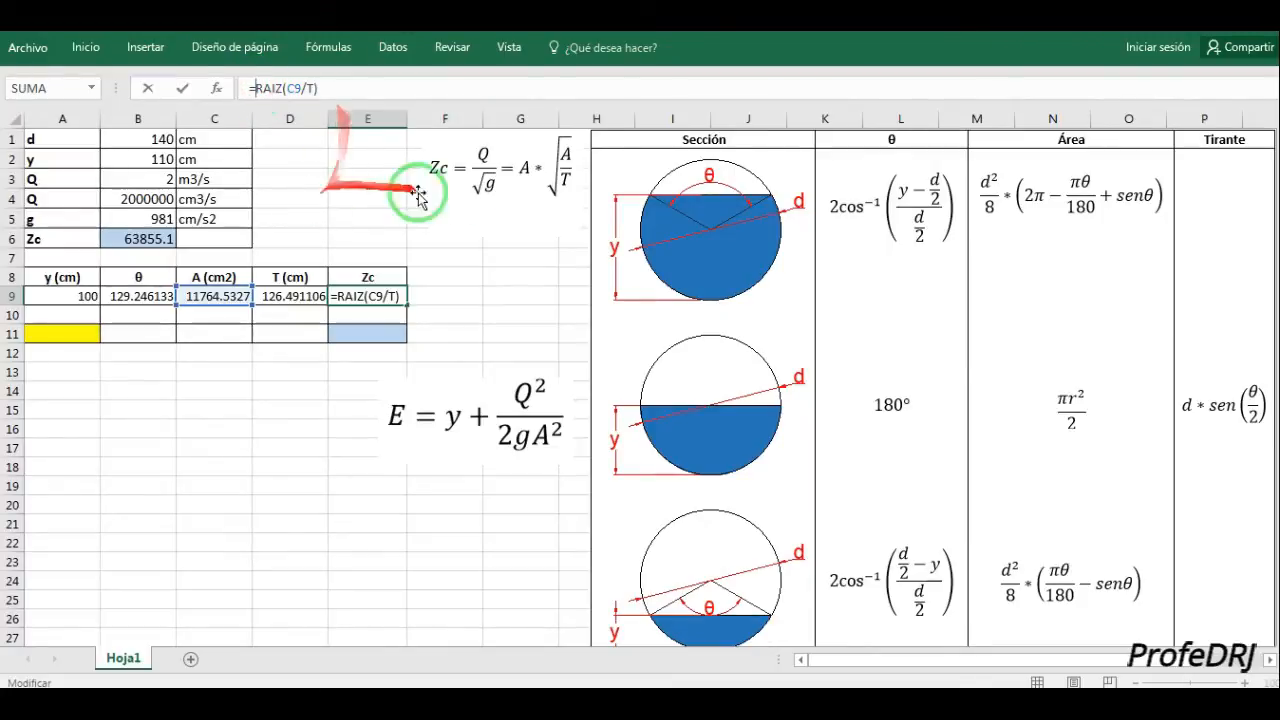
pyautogui.click(198, 297)
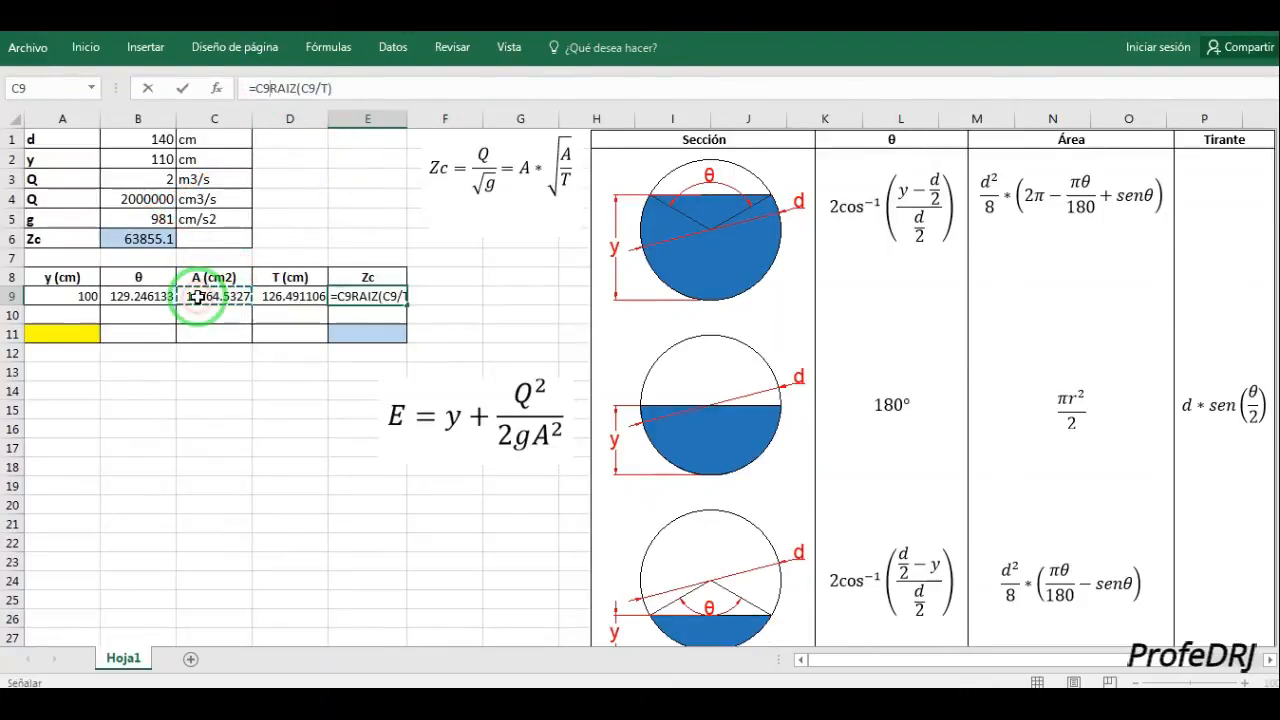
pyautogui.write('*')
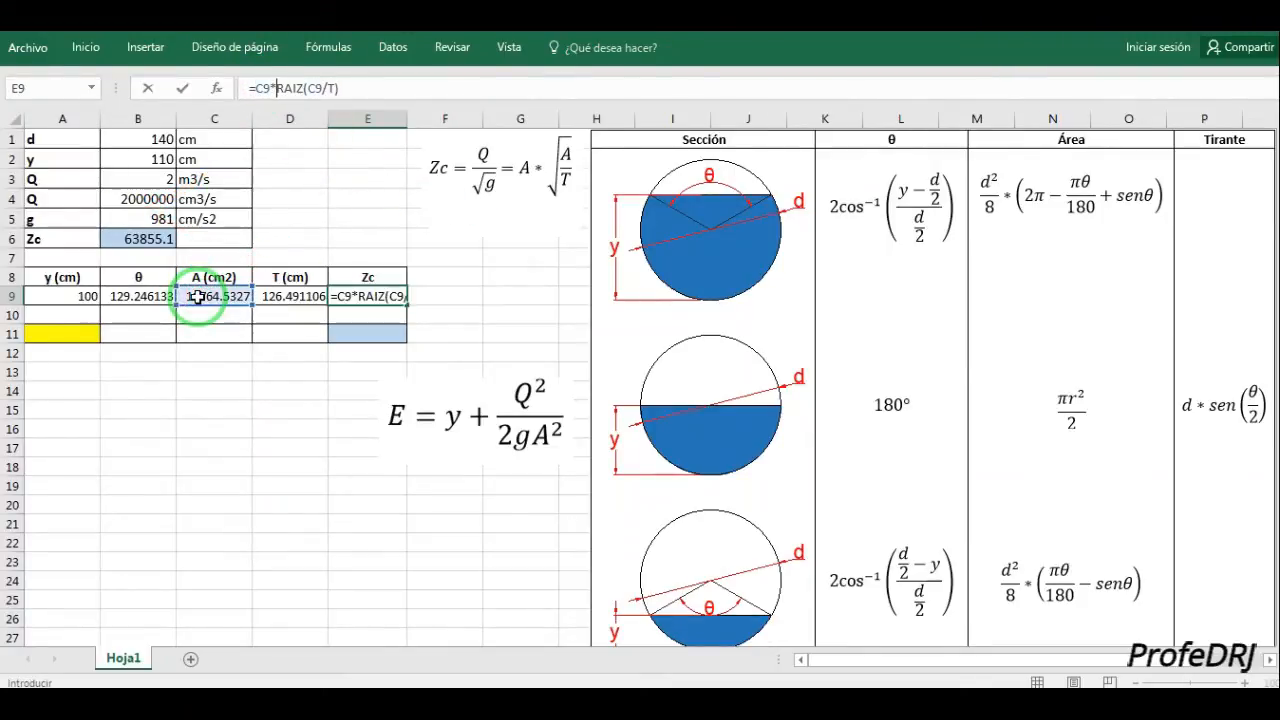
# Replace the T in E9's formula with D9 and enter it as =C9*RAIZ(C9/D9).
pyautogui.rightClick(327, 88)
pyautogui.click(325, 106)
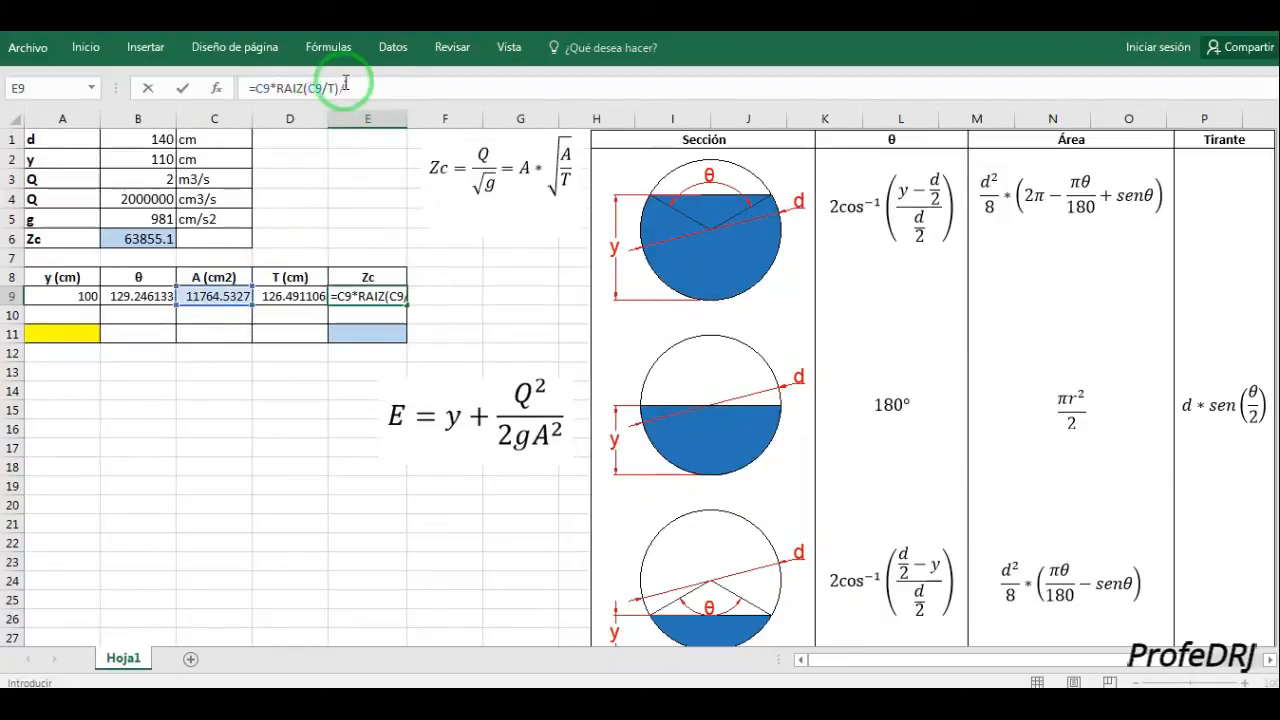
pyautogui.click(335, 88)
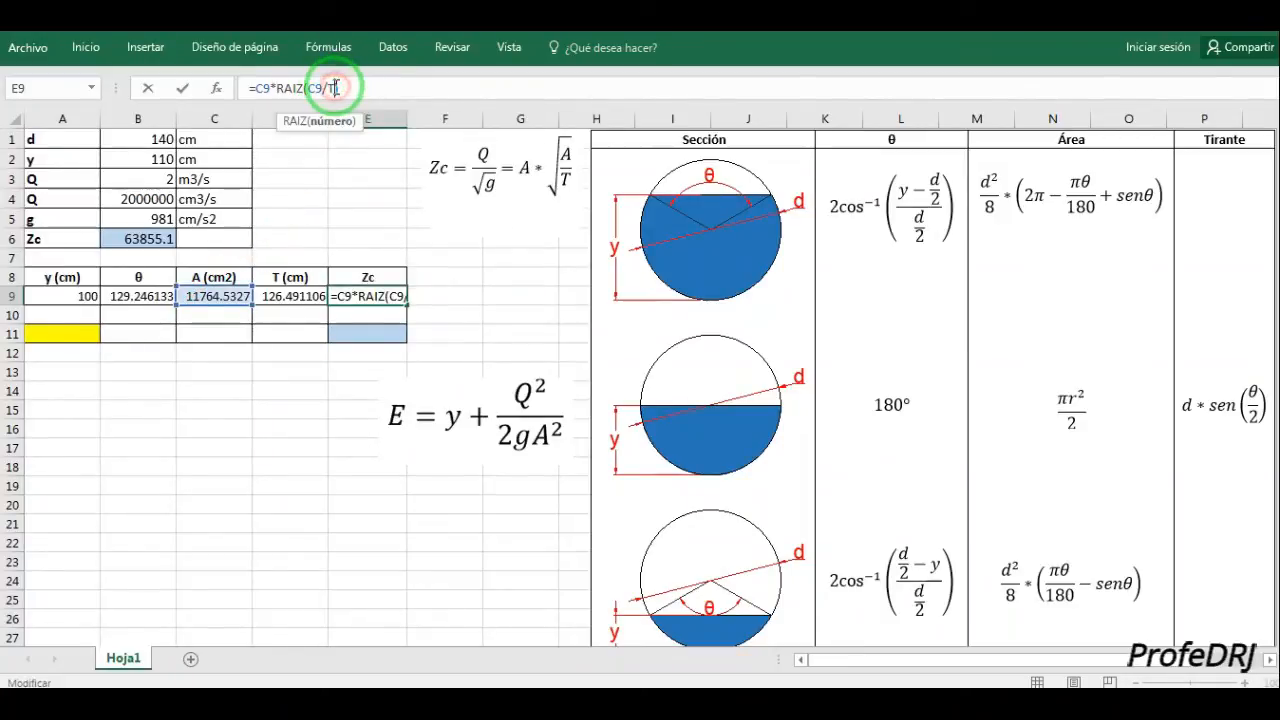
pyautogui.click(296, 296)
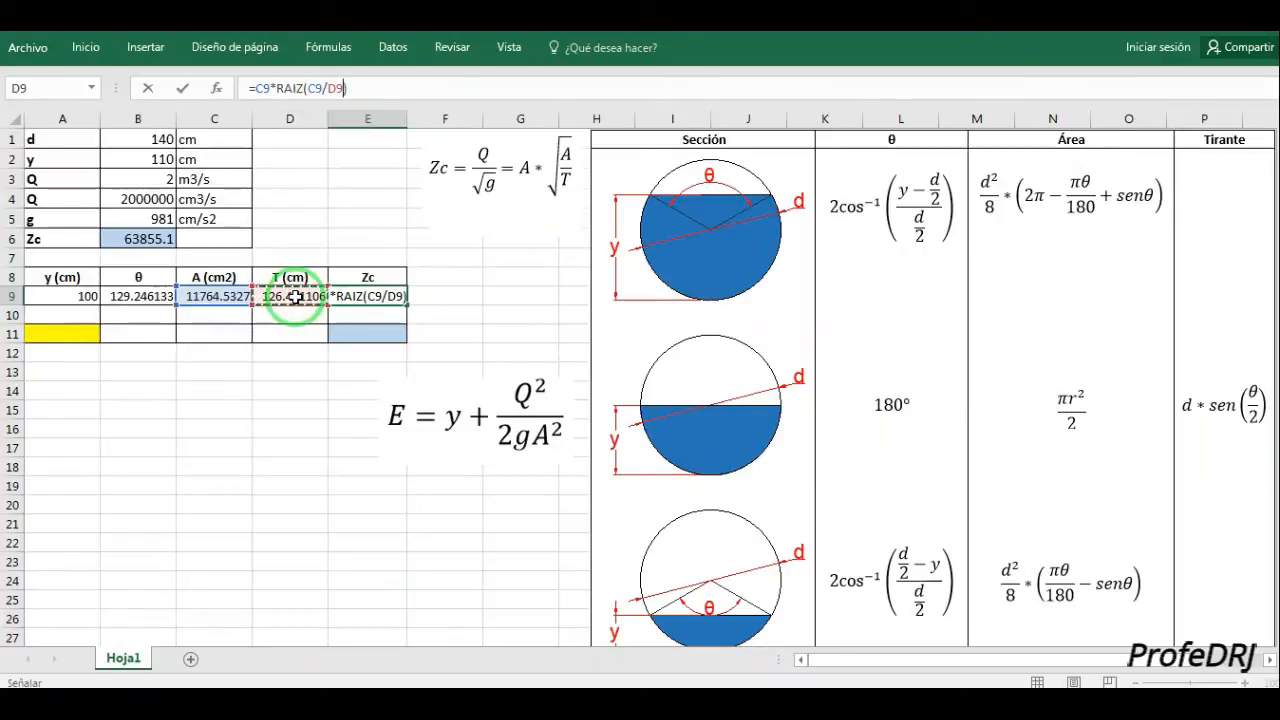
pyautogui.press('Return')
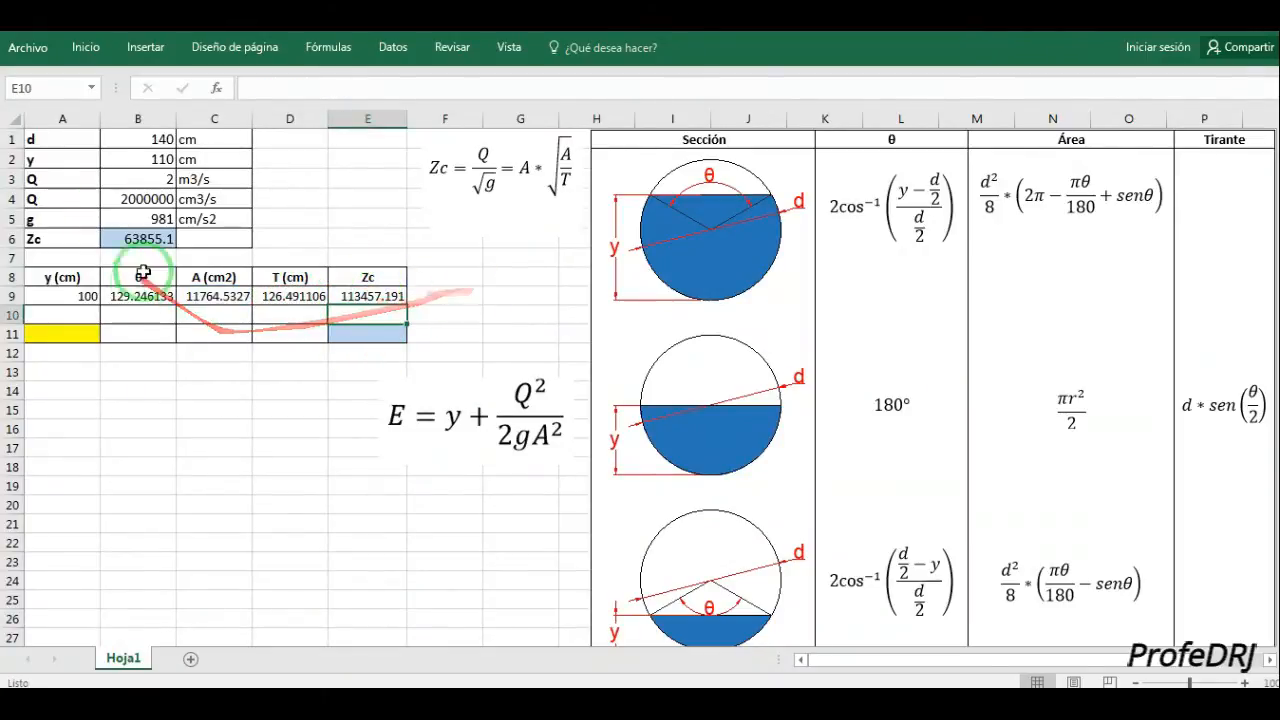
# Fill the formulas of B9:E9 down through row 11 and enter a depth of 50 in A10.
pyautogui.moveTo(150, 296); pyautogui.dragTo(406, 297)
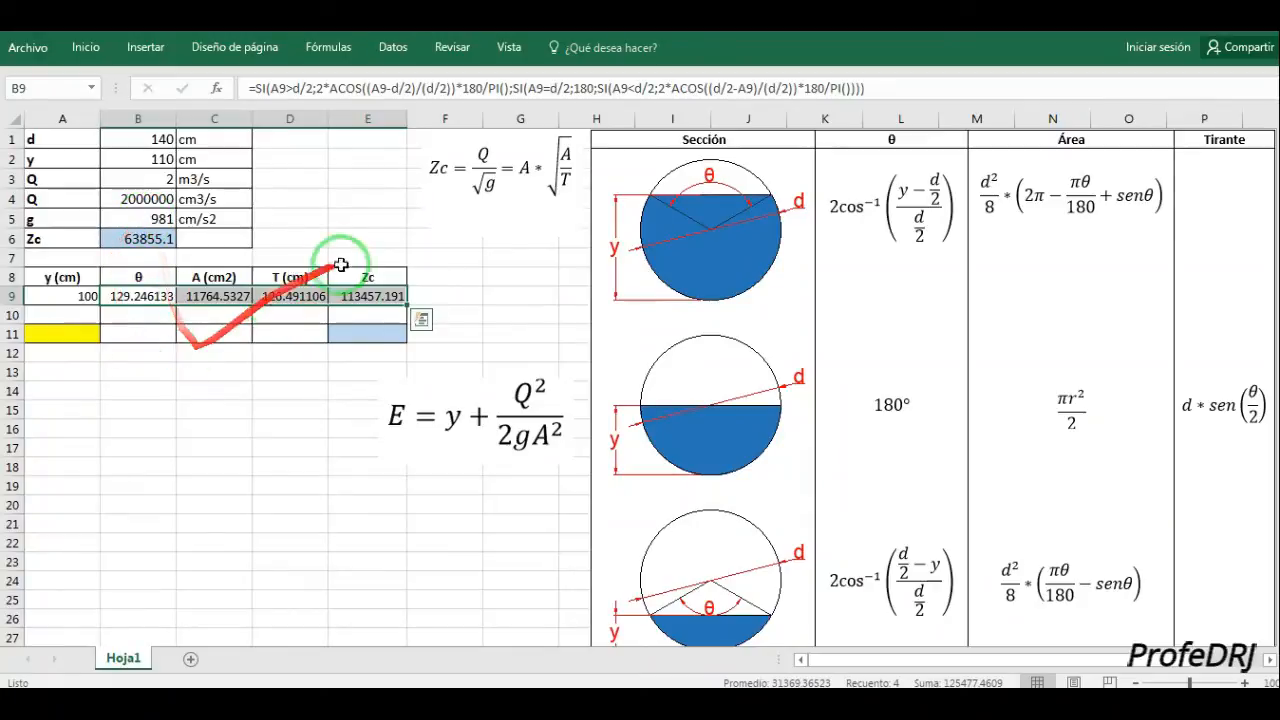
pyautogui.moveTo(406, 305); pyautogui.dragTo(407, 340)
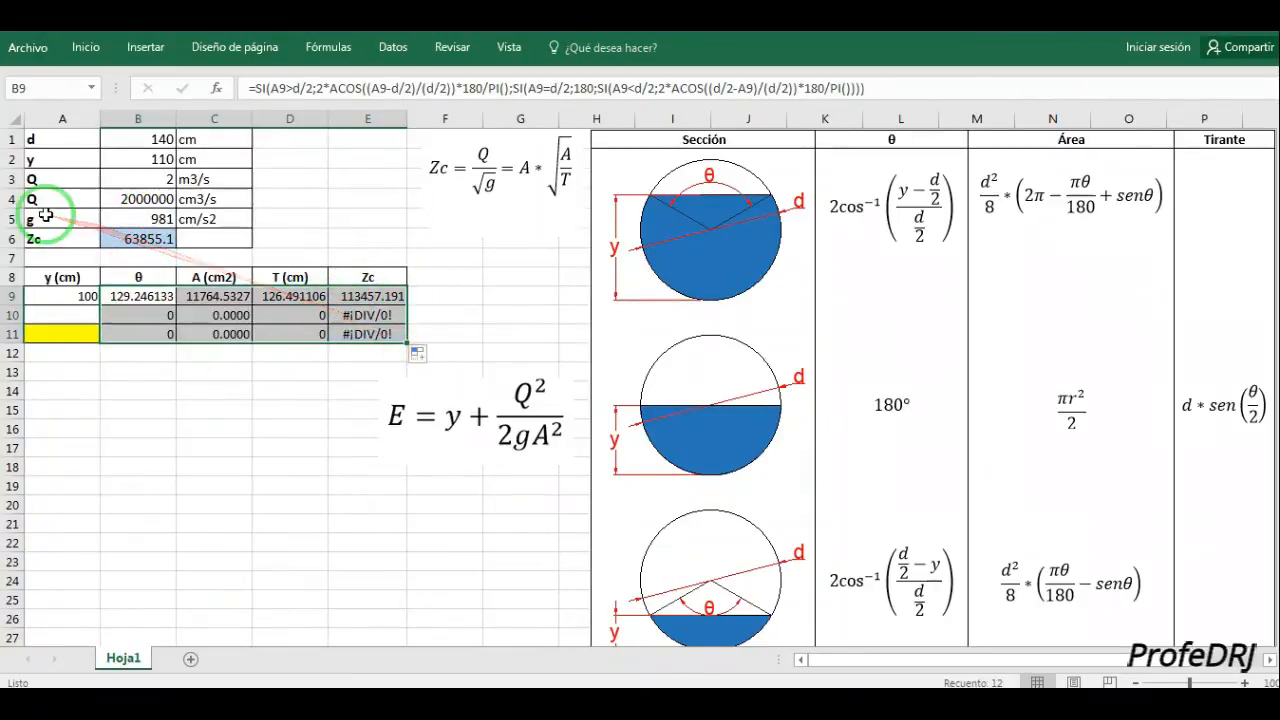
pyautogui.click(82, 314)
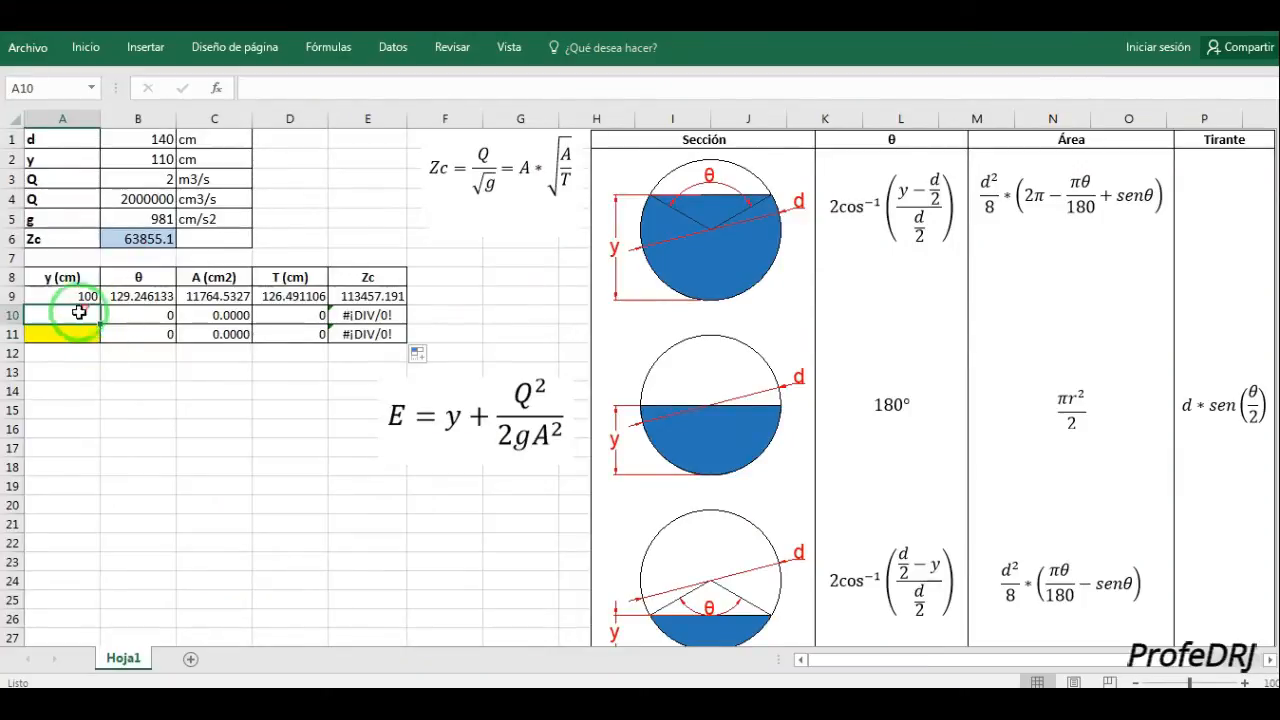
pyautogui.write('50')
pyautogui.press('Return')
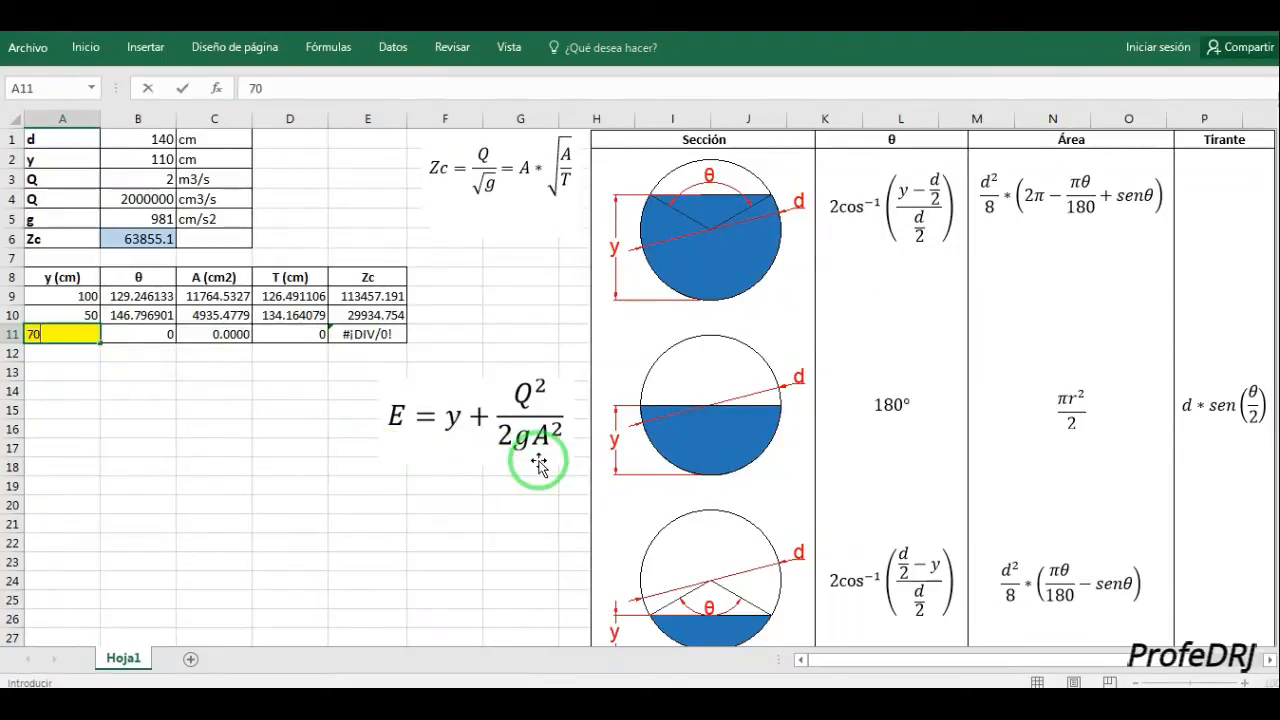
# Try depths of 70 and 75 in the yellow cell A11.
pyautogui.press('Return')
pyautogui.press('Up')
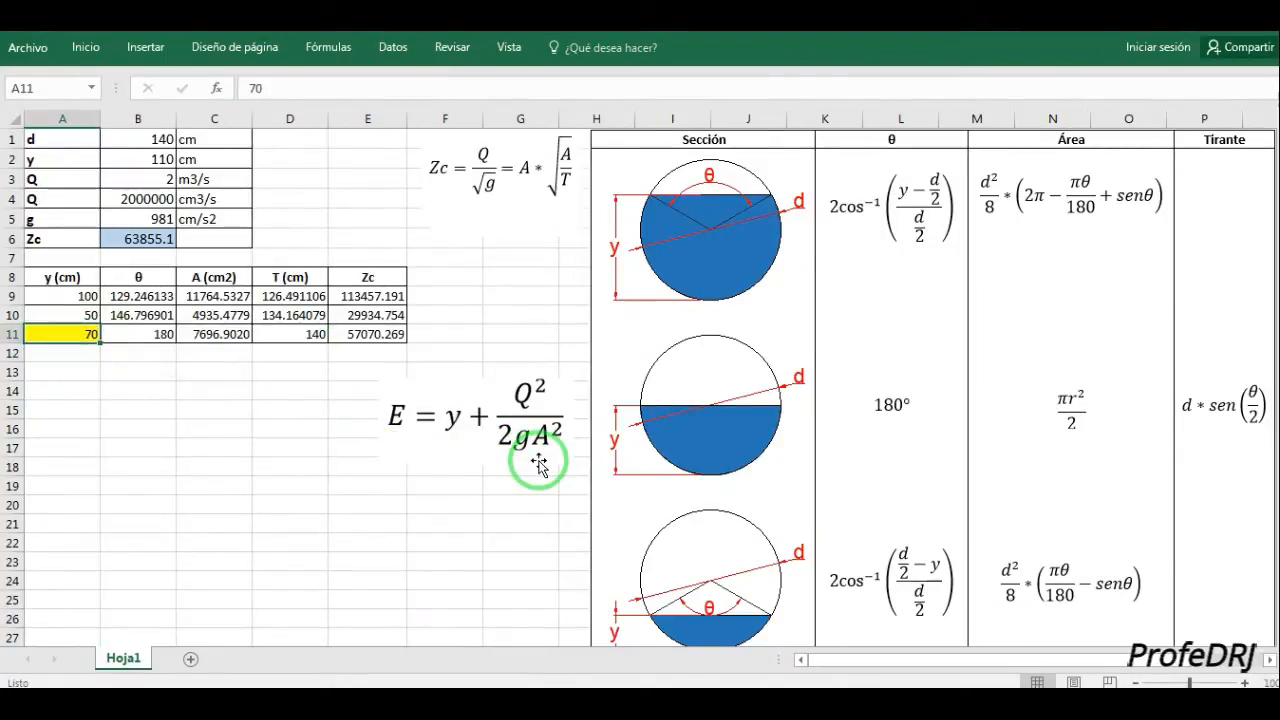
pyautogui.write('75')
pyautogui.press('Return')
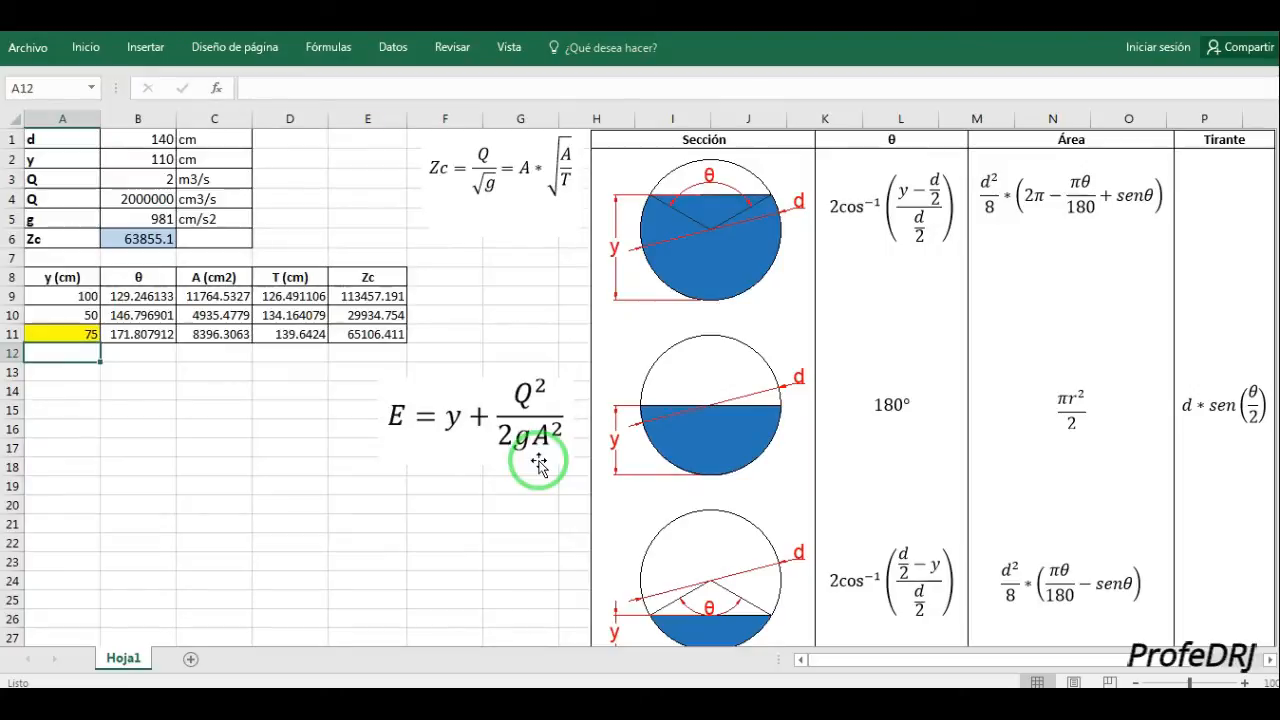
pyautogui.press('Up')
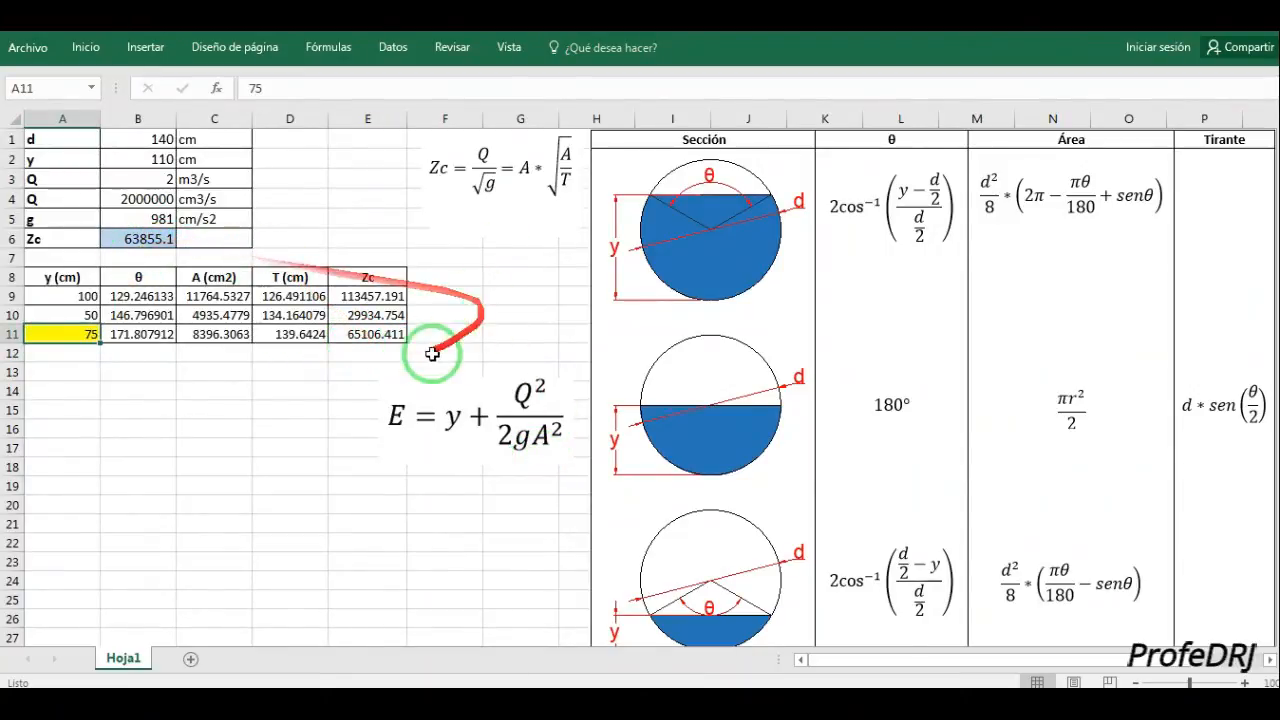
# Enter the difference formula =E11-B6 in F11 to compare the trial Zc with the target Zc.
pyautogui.click(428, 337)
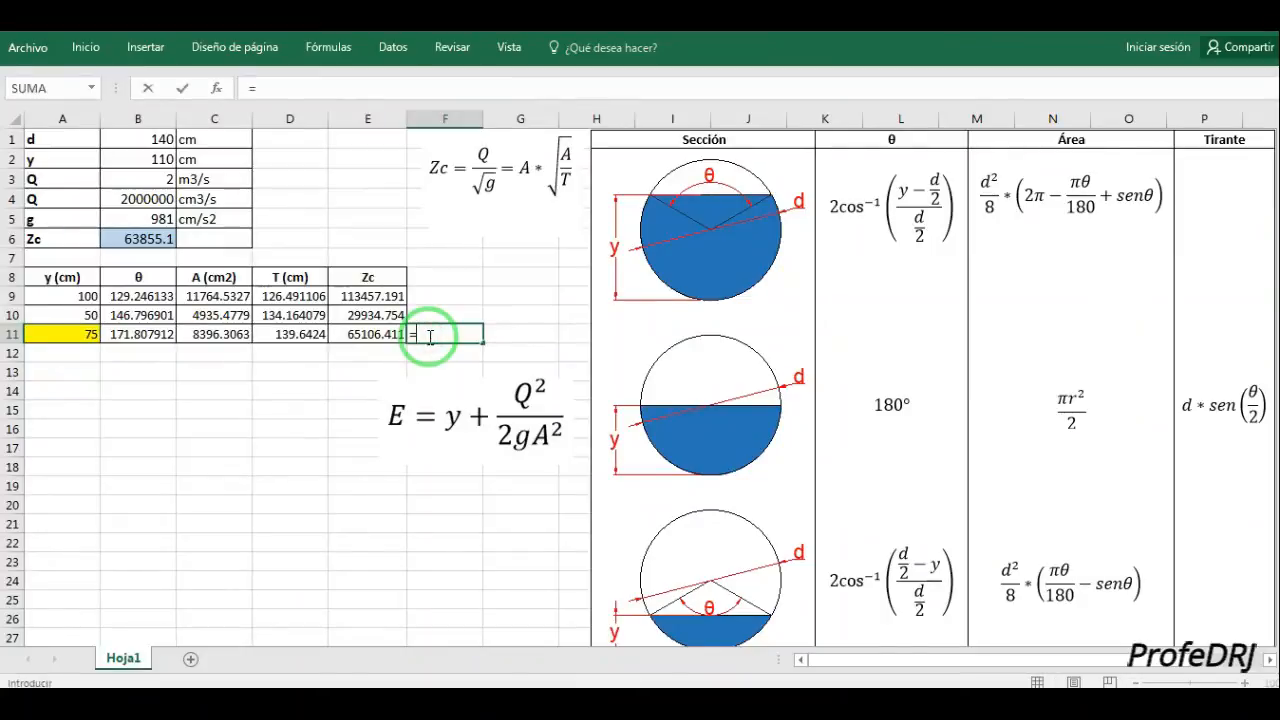
pyautogui.click(382, 333)
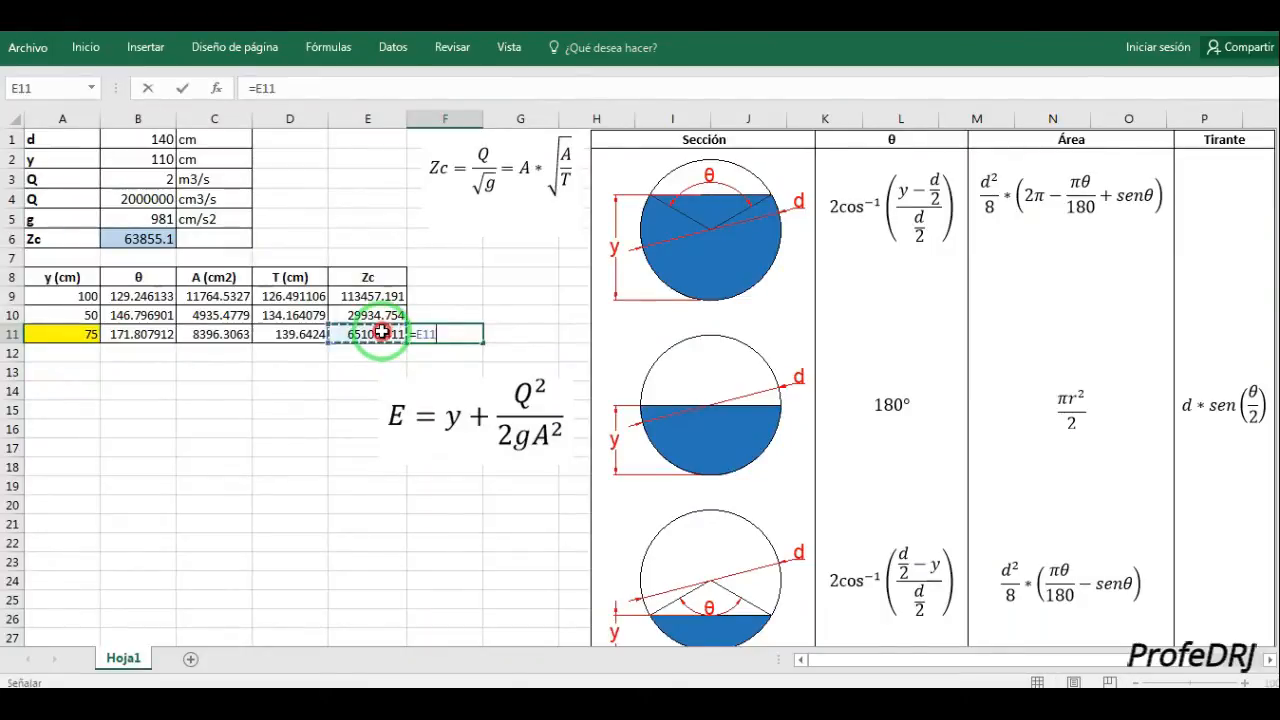
pyautogui.write('-')
pyautogui.click(143, 240)
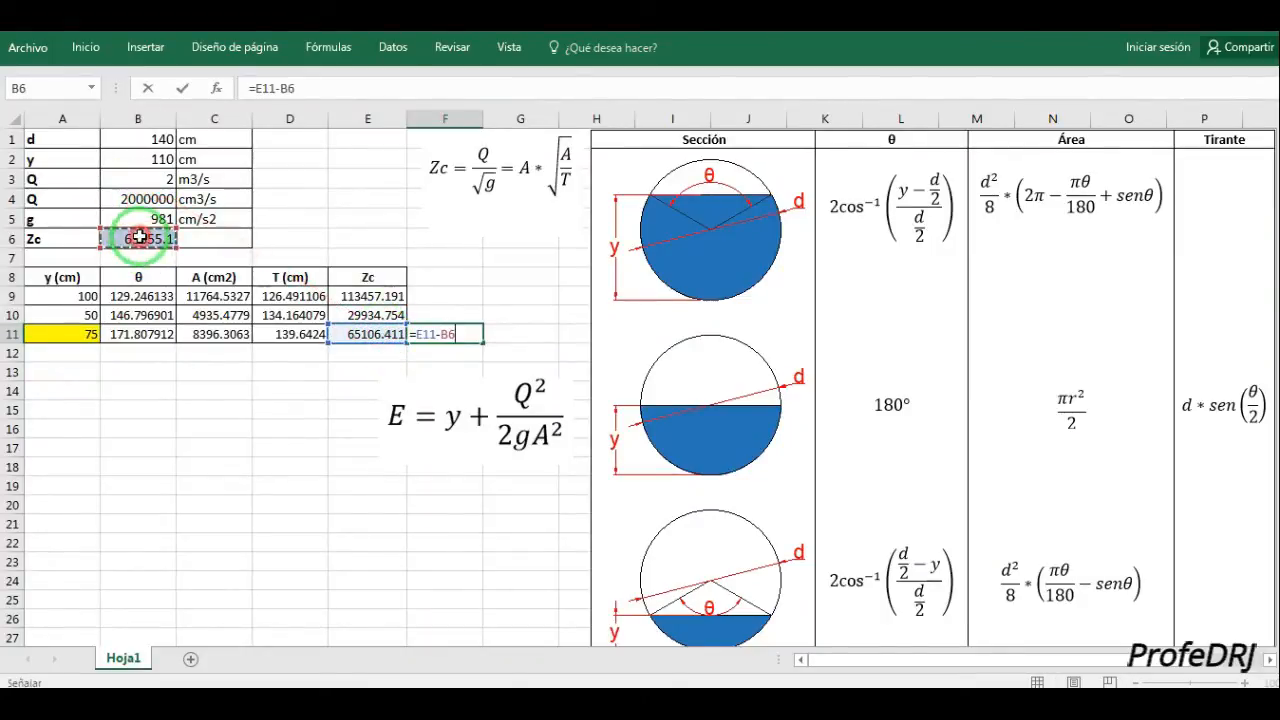
pyautogui.press('Return')
pyautogui.click(372, 338)
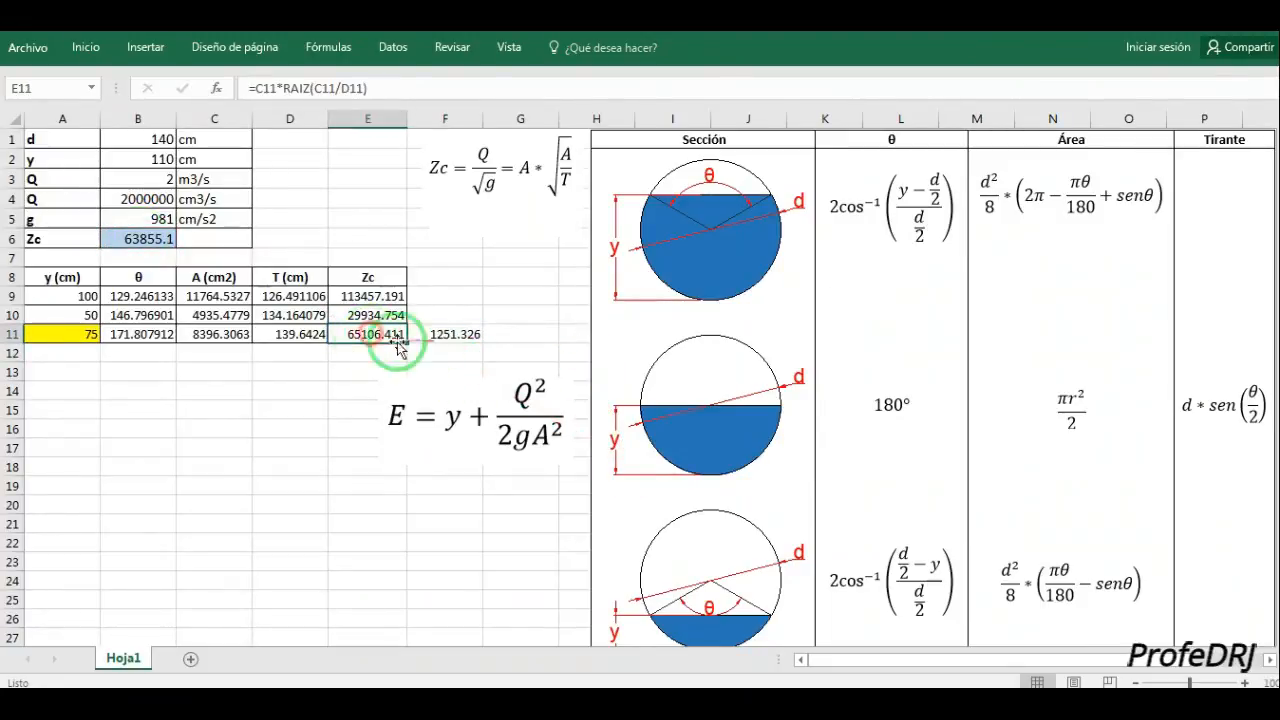
# Try depths of 72, 73 and 74 in A11 to bring the difference in F11 closer to zero.
pyautogui.click(75, 334)
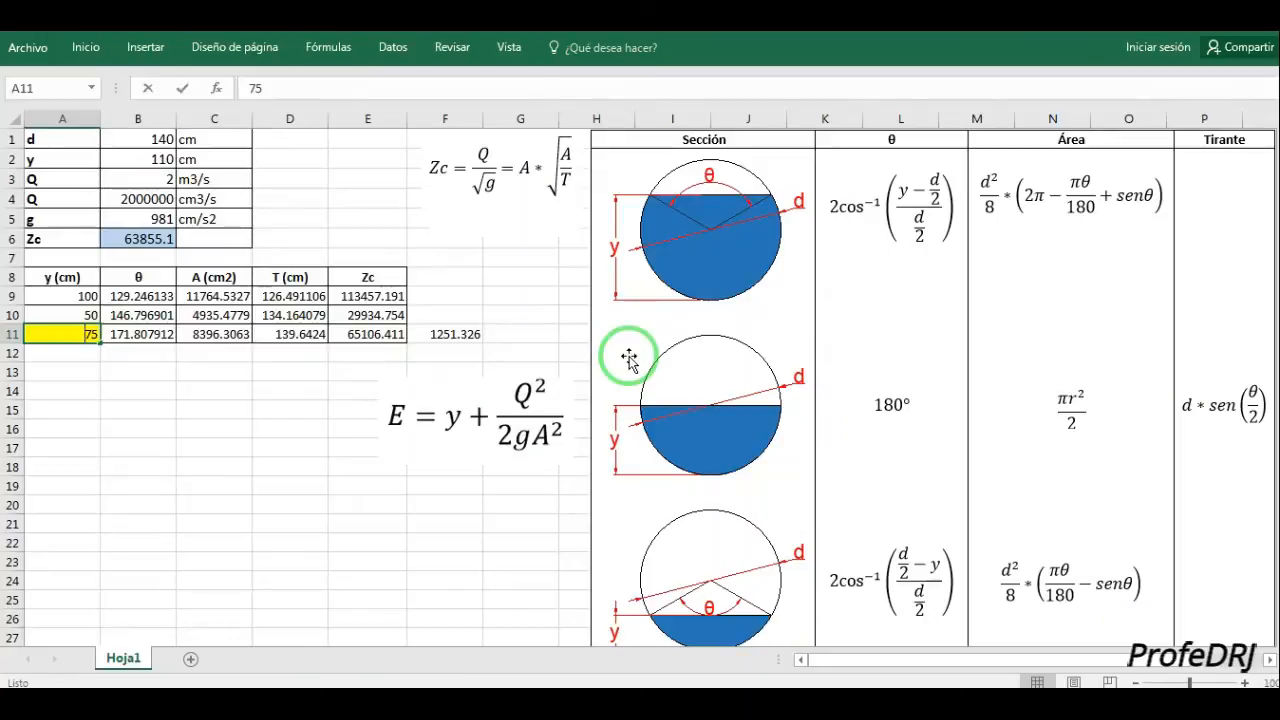
pyautogui.press('Return')
pyautogui.press('Up')
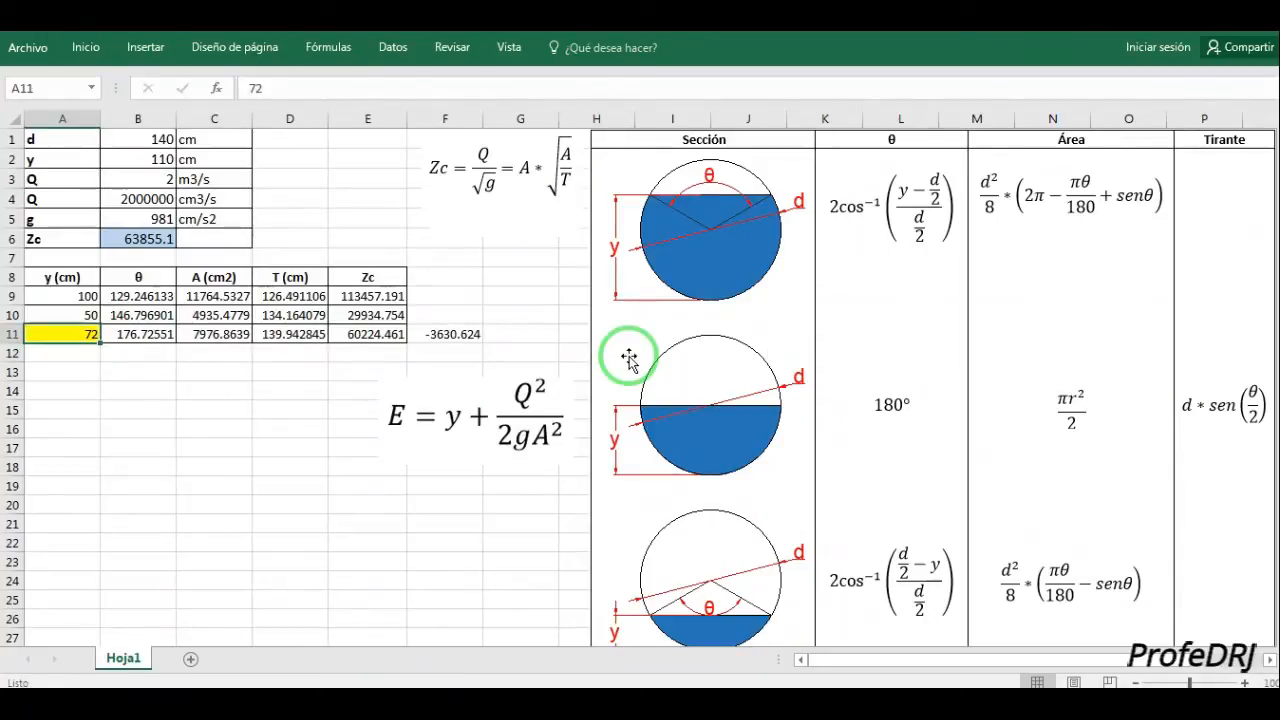
pyautogui.write('73')
pyautogui.press('Return')
pyautogui.press('Up')
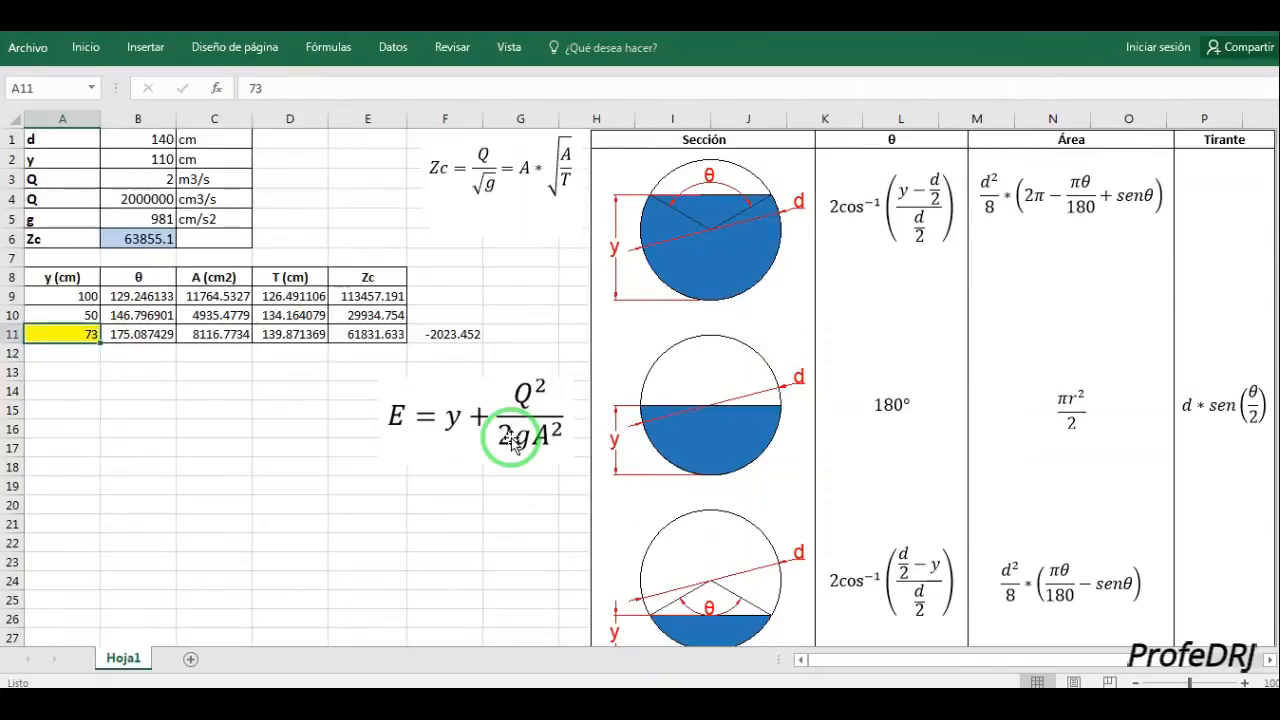
pyautogui.write('74')
pyautogui.press('Return')
pyautogui.press('Up')
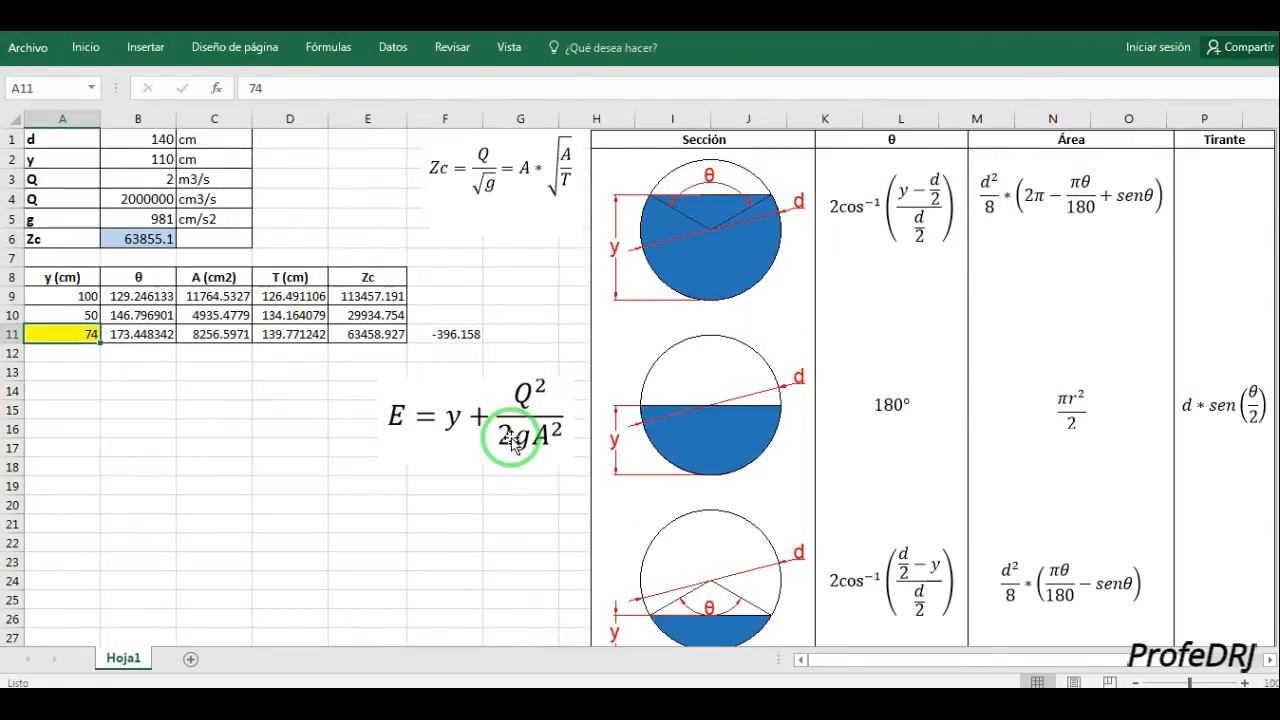
# Try depths of 74.5, 74.2 and 74.1 in A11 to bring the difference in F11 closer to zero.
pyautogui.write('74')
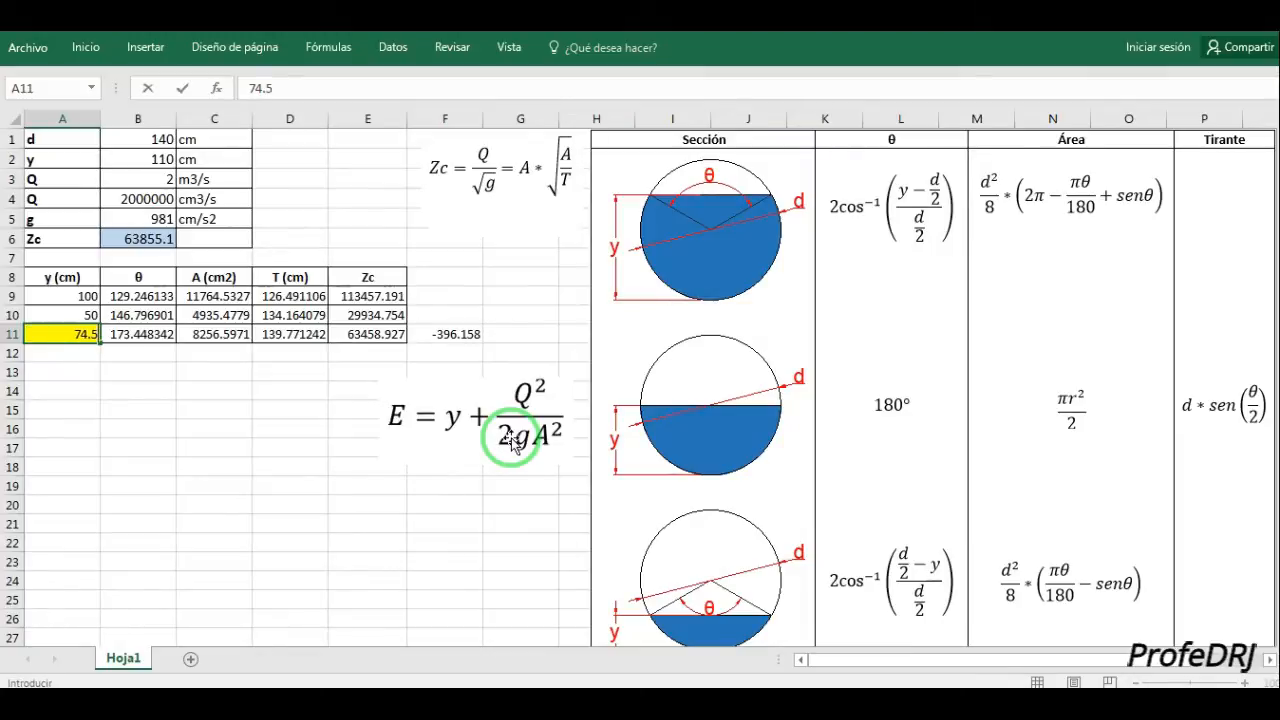
pyautogui.write('.5')
pyautogui.press('Return')
pyautogui.press('Up')
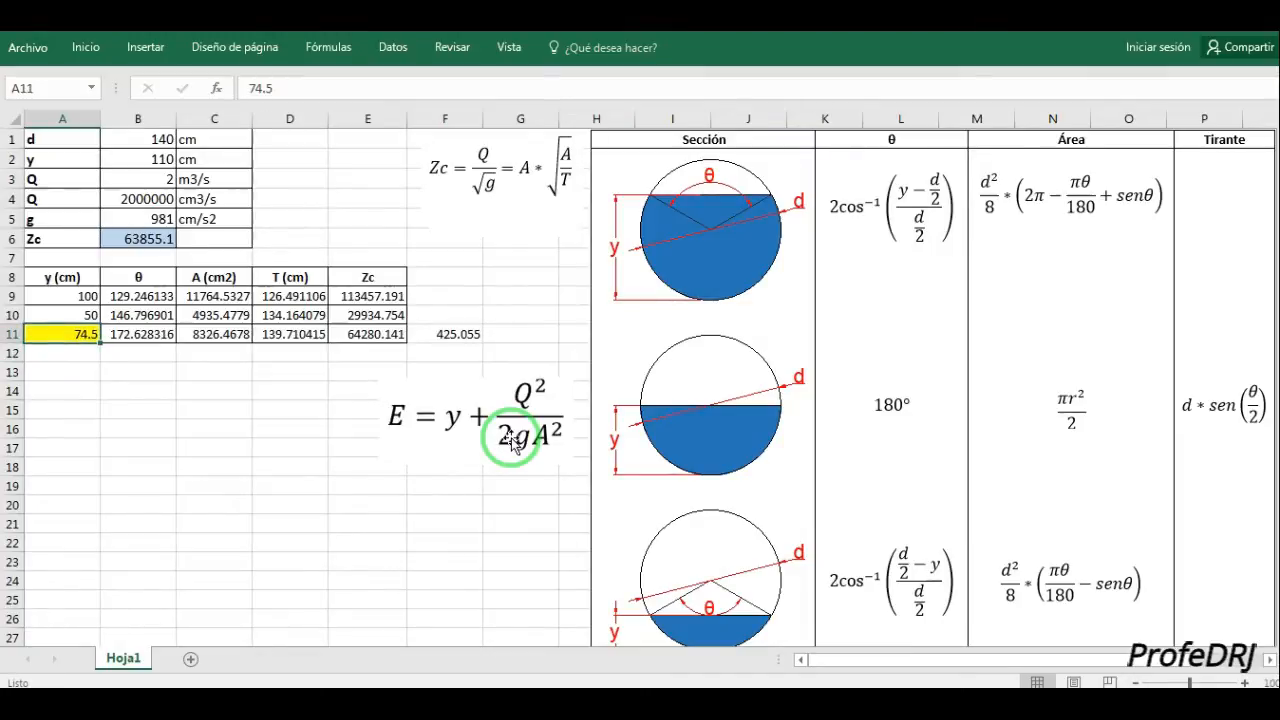
pyautogui.write('74.2')
pyautogui.press('Return')
pyautogui.press('Up')
pyautogui.write('74')
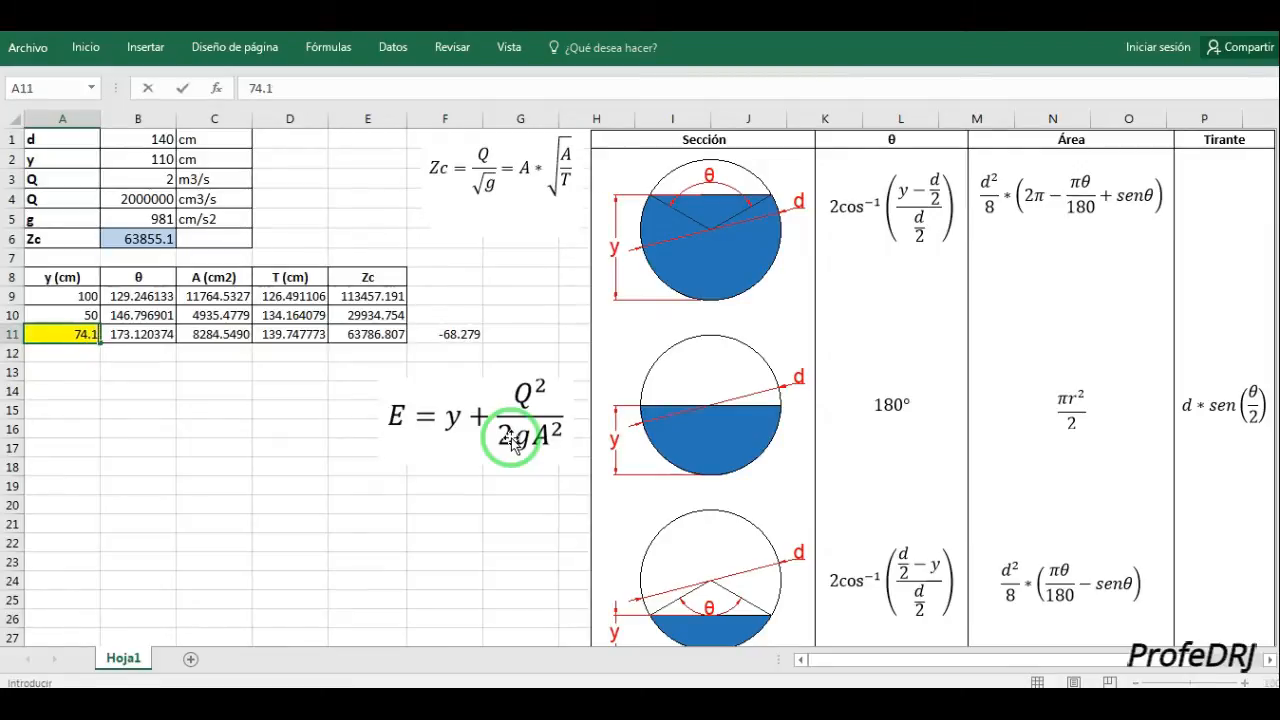
pyautogui.write('.1')
pyautogui.press('Return')
pyautogui.press('Up')
# Set the trial depth in the yellow cell A11 to 74.2.
pyautogui.write('7')
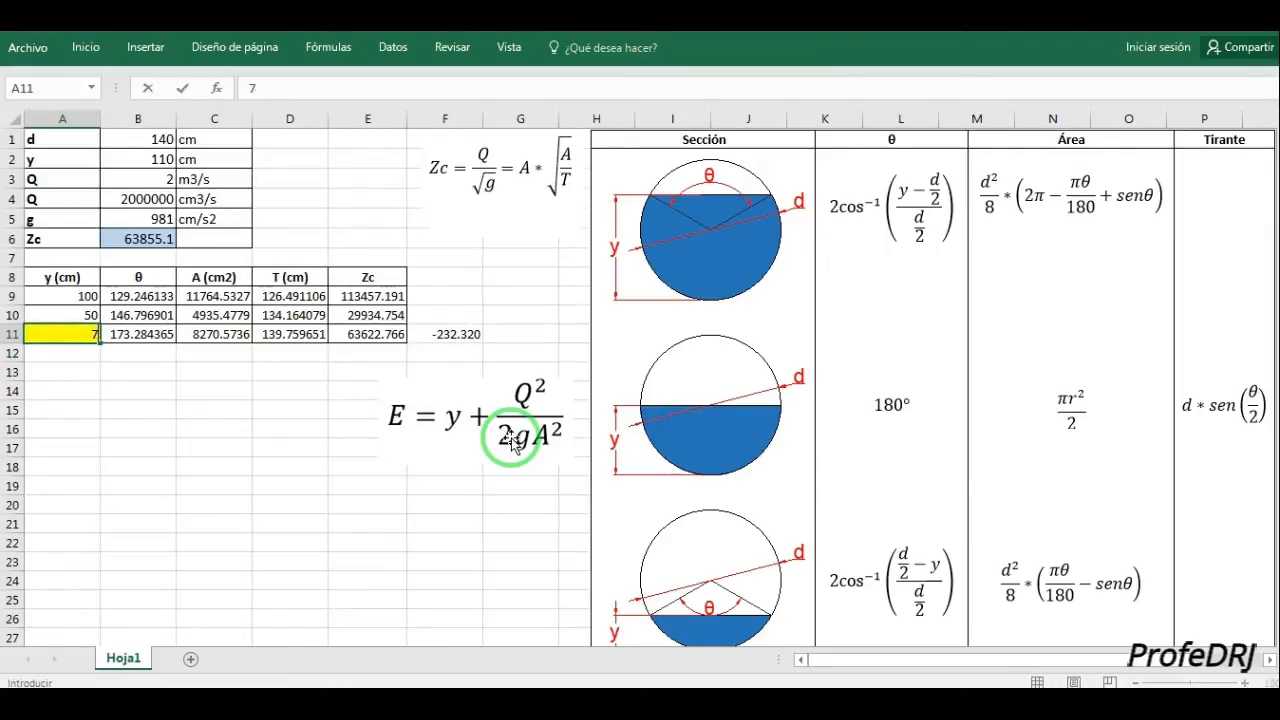
pyautogui.write('2.3')
pyautogui.press('Return')
pyautogui.press('Up')
pyautogui.write('74.2')
pyautogui.press('Return')
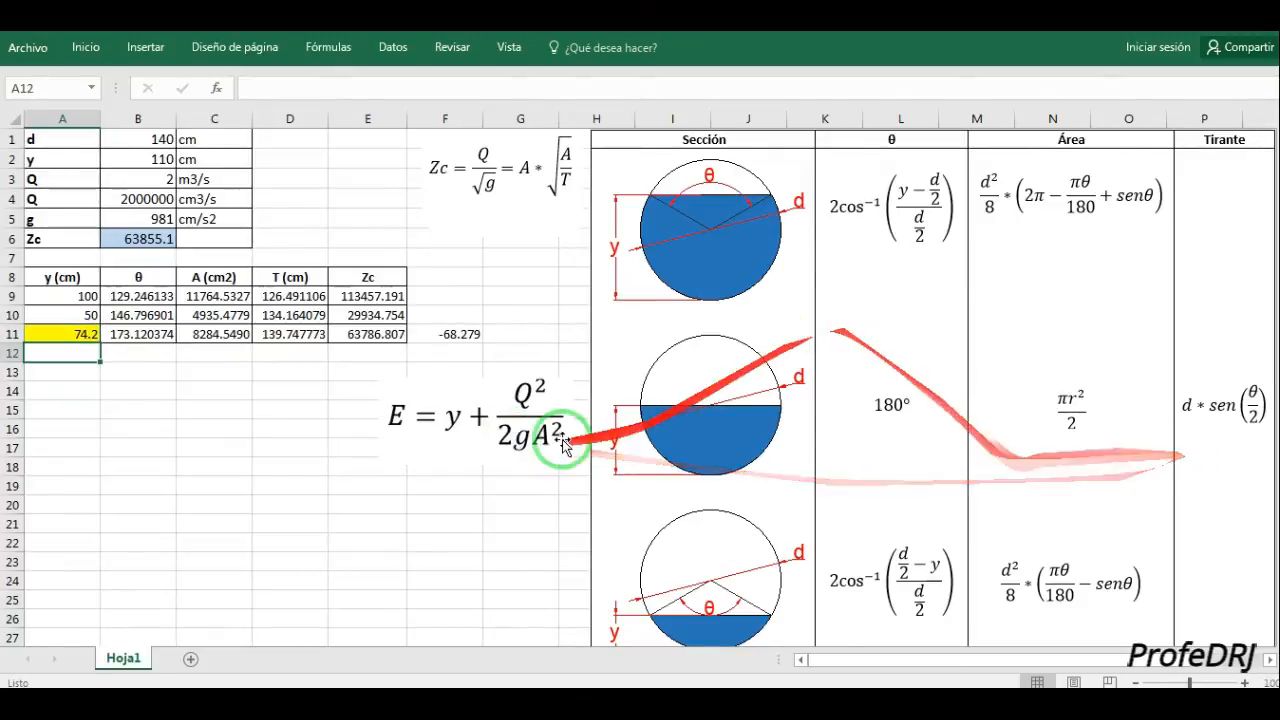
# Clear the difference formula from F11 and shade the matching Zc cell E11 light blue.
pyautogui.click(441, 333)
pyautogui.press('Delete')
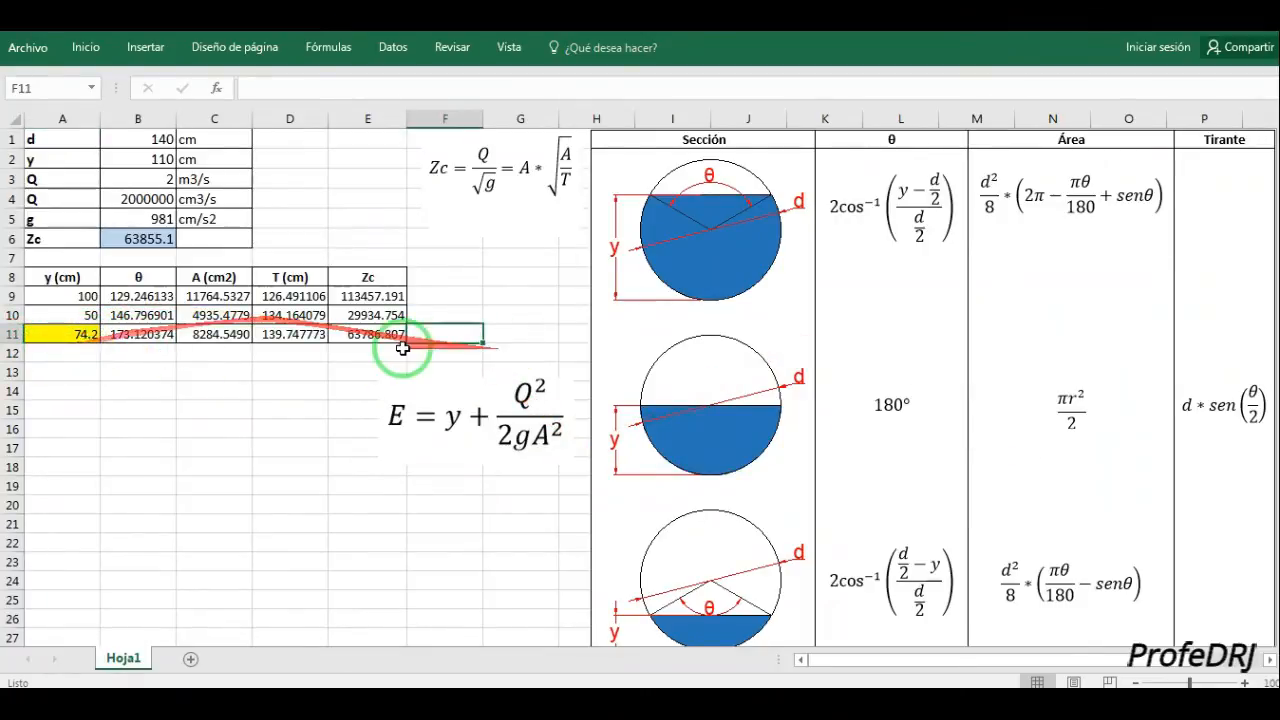
pyautogui.click(372, 335)
pyautogui.click(57, 385)
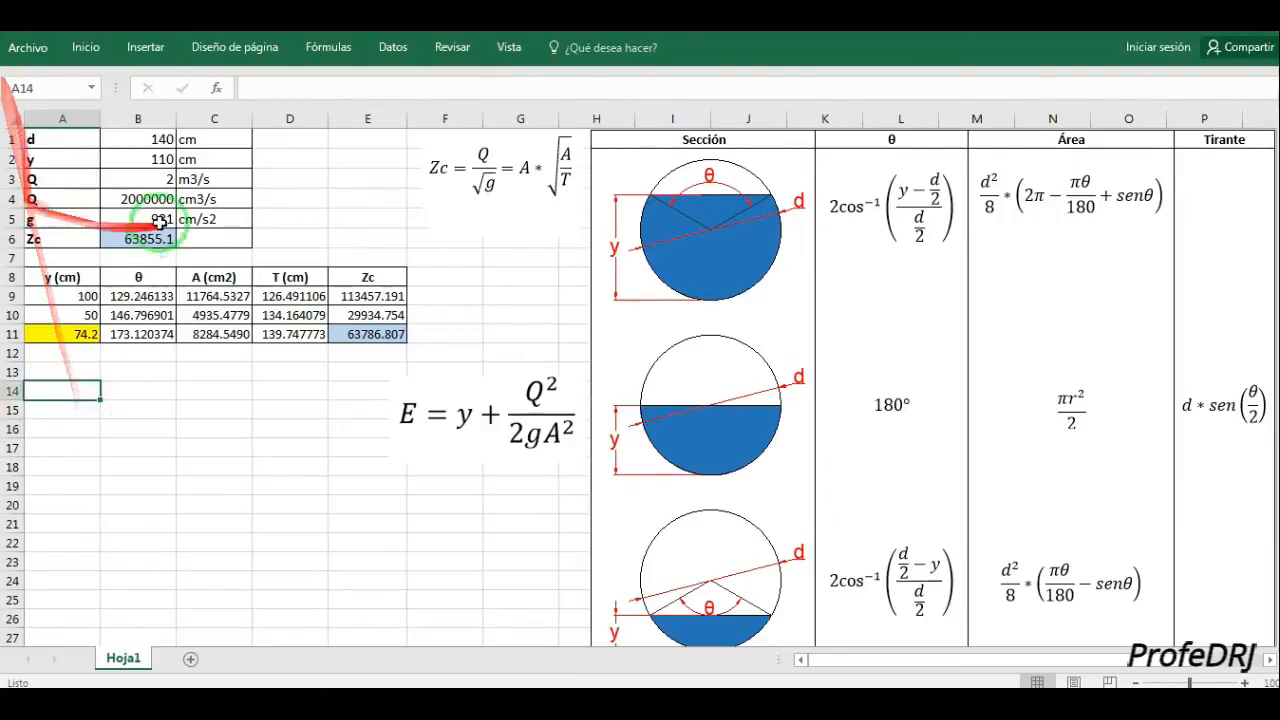
# Copy the headers y (cm), θ and A (cm2) from A8:C8 to A14:C14 and add the header E (m) in D14.
pyautogui.moveTo(57, 277); pyautogui.dragTo(208, 277)
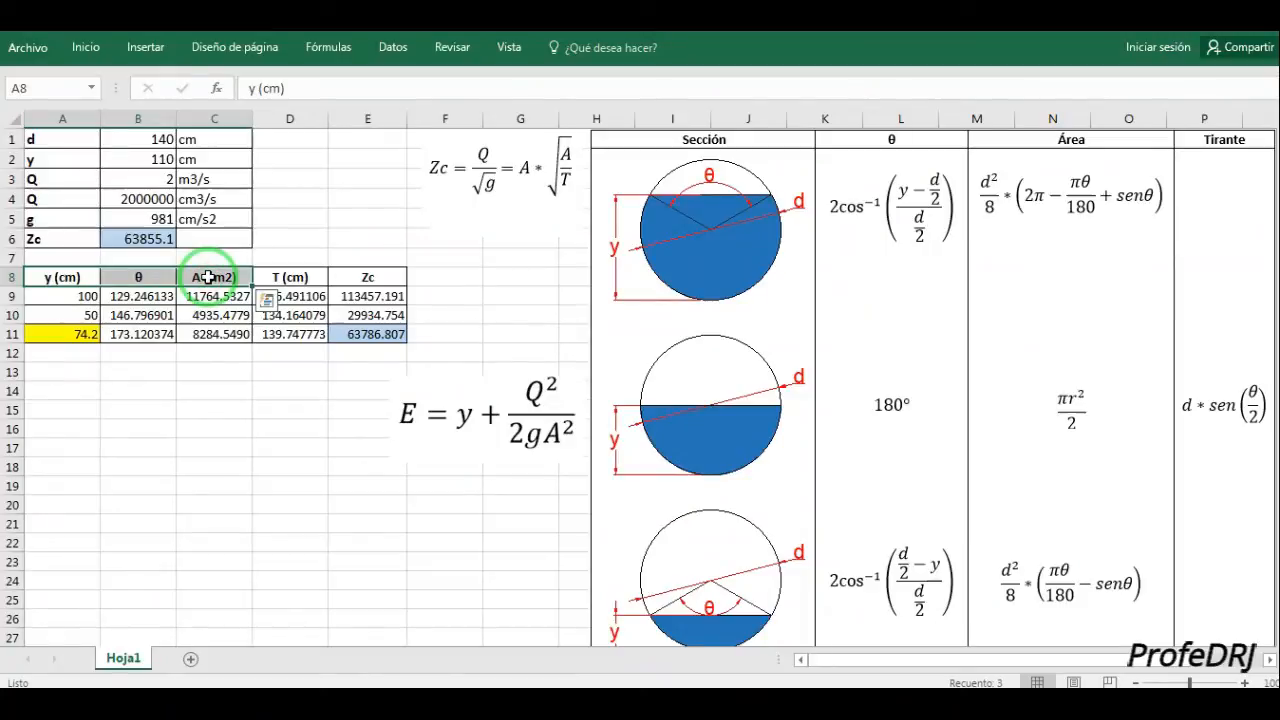
pyautogui.hotkey('ctrl', 'c')
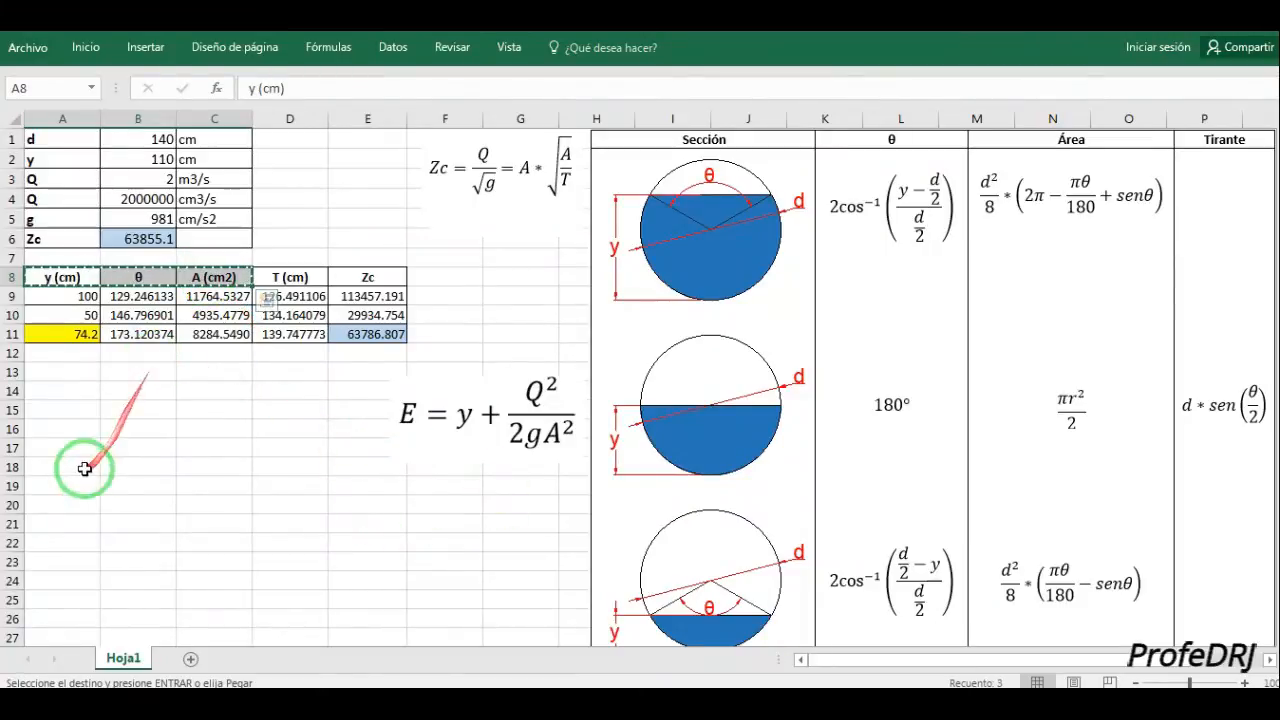
pyautogui.click(66, 392)
pyautogui.hotkey('ctrl', 'v')
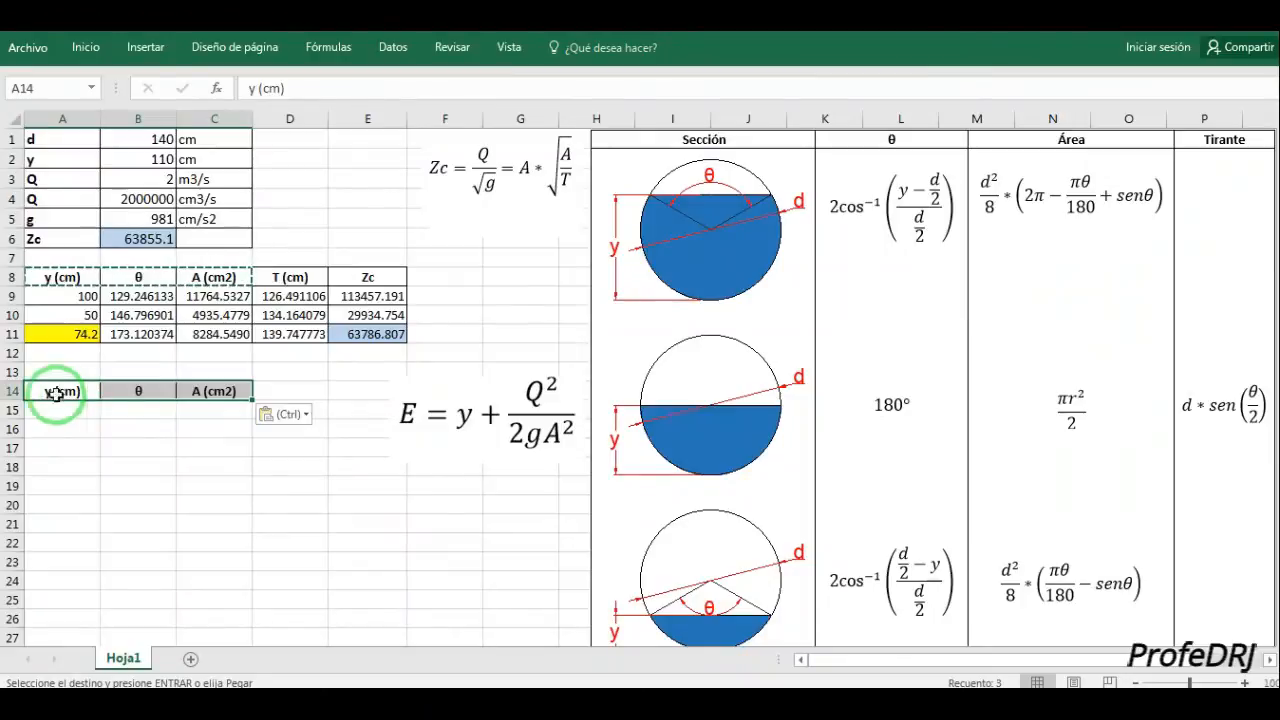
pyautogui.click(289, 390)
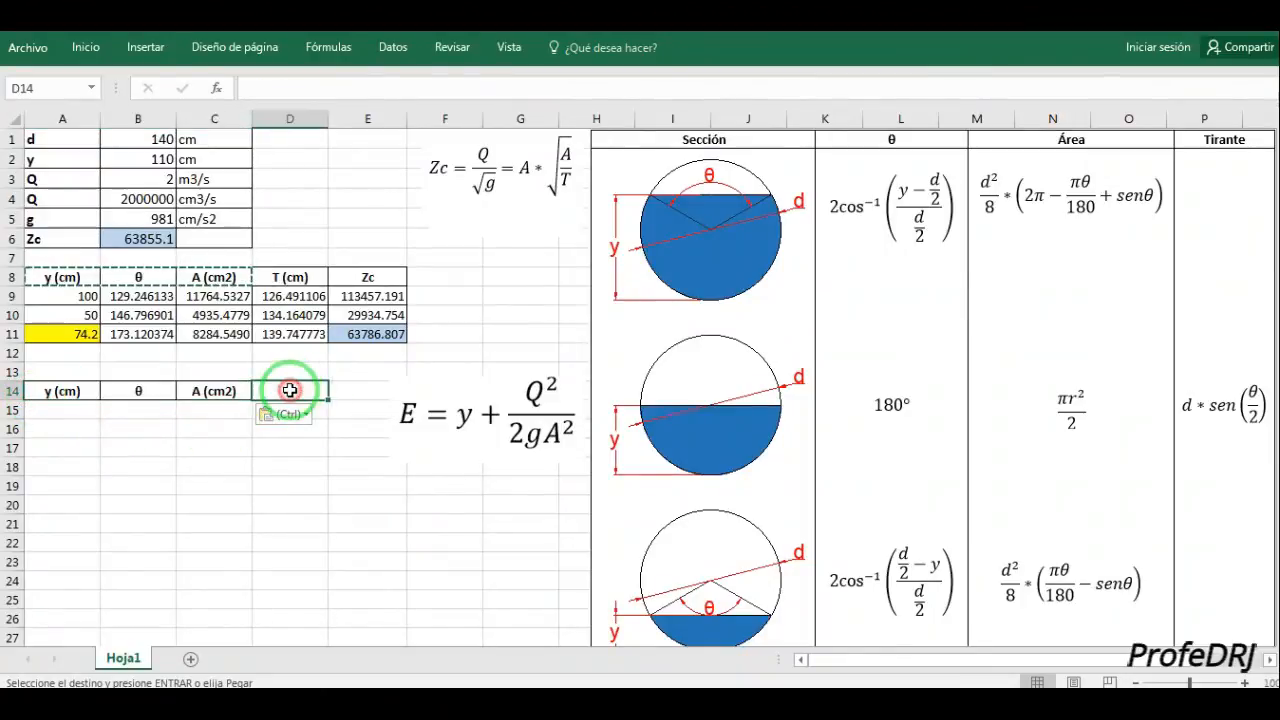
pyautogui.write('E (m')
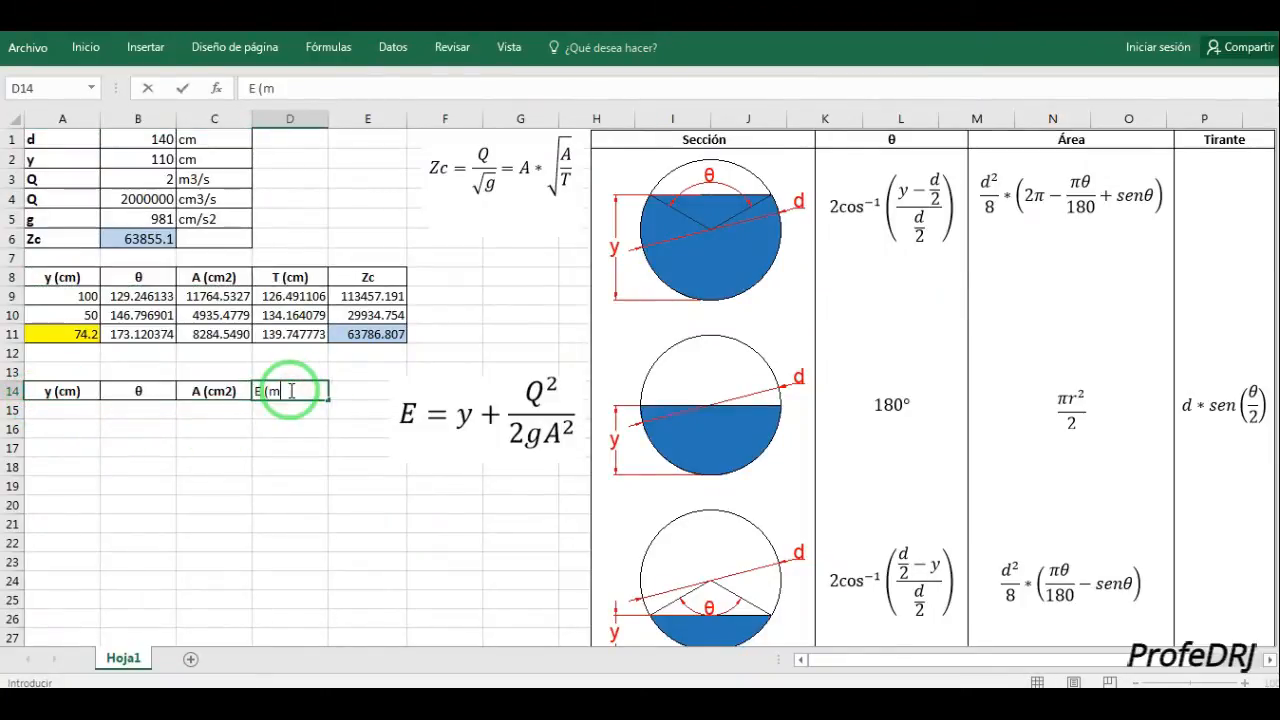
pyautogui.press('Return')
# Link A23 of the new energy table to the critical depth with the formula =A11.
pyautogui.press('Left')
pyautogui.press('Left')
pyautogui.press('Left')
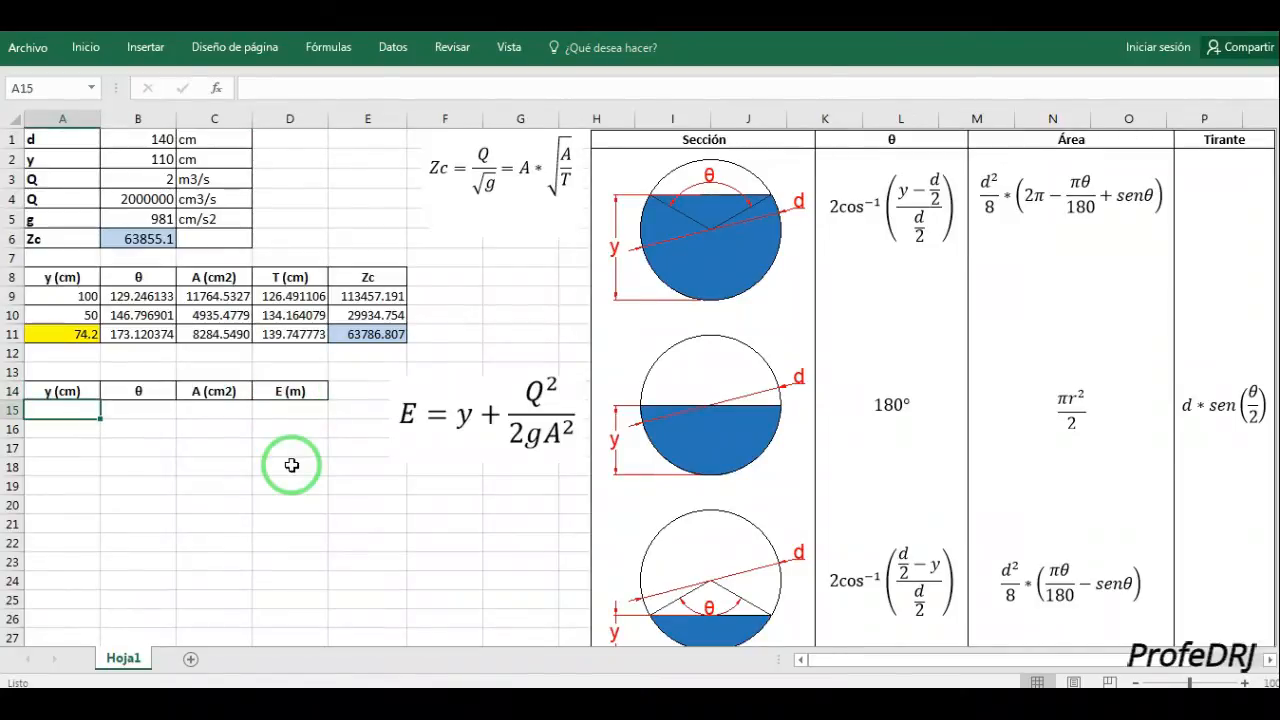
pyautogui.scroll(-2, 114, 455)
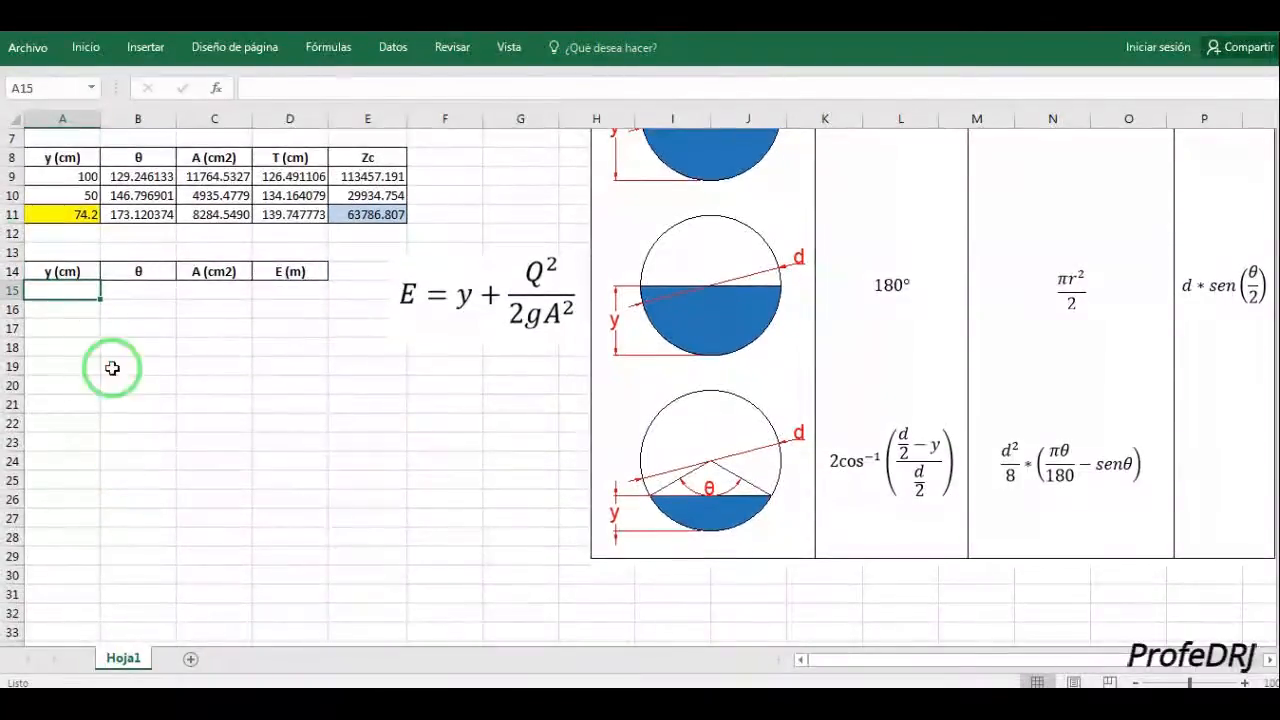
pyautogui.click(45, 440)
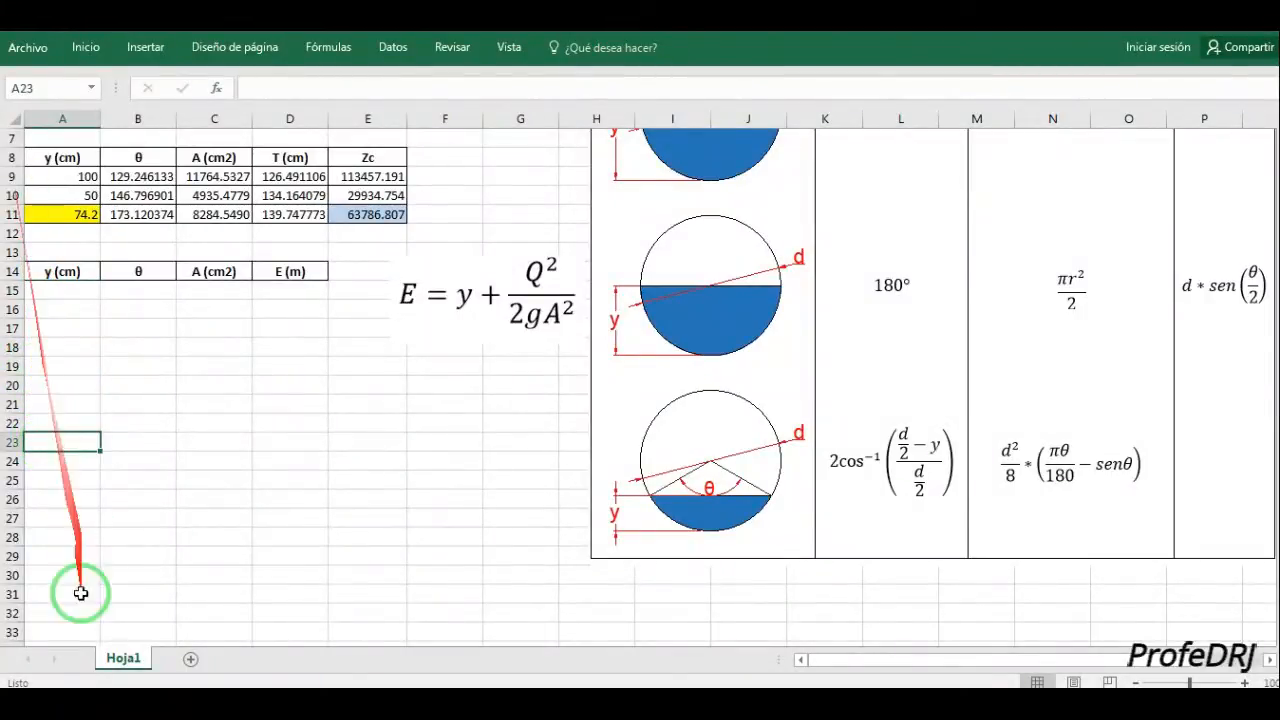
pyautogui.write('=')
pyautogui.click(72, 213)
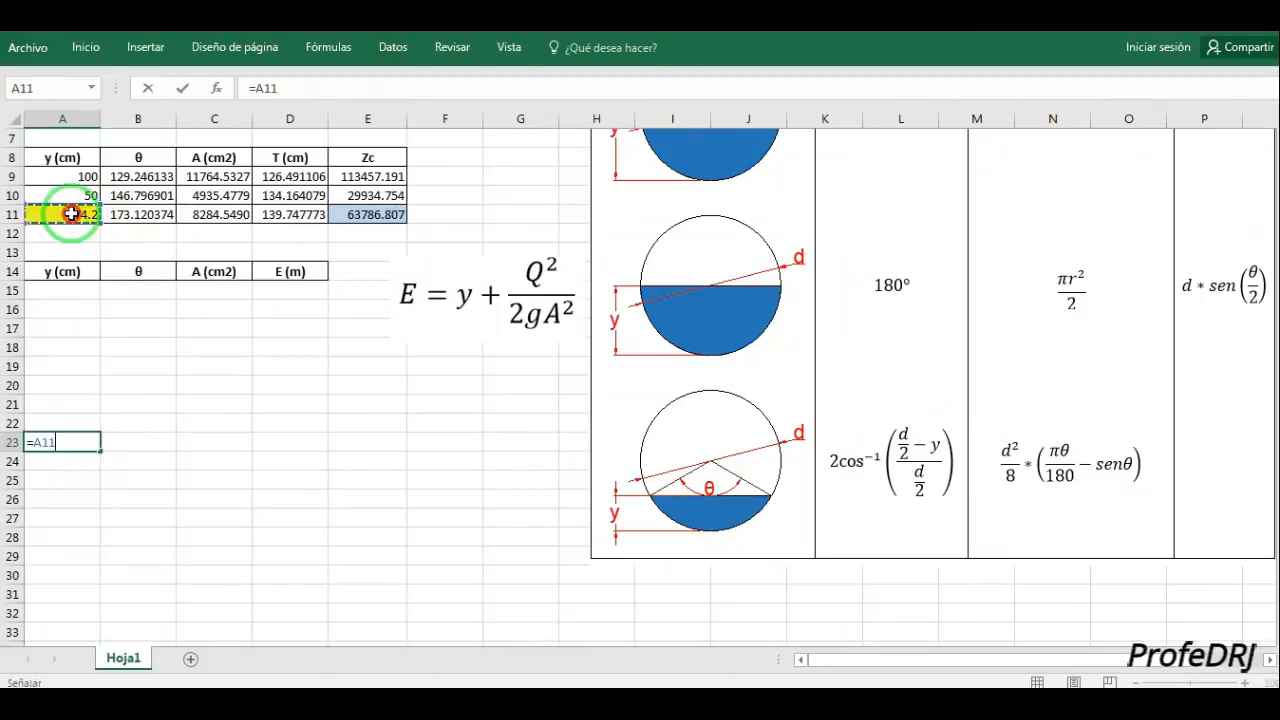
pyautogui.press('Return')
# Enter depths of 70, 60 and 50 in A22, A21 and A20, going upward from the critical depth row.
pyautogui.press('Up')
pyautogui.press('Up')
pyautogui.press('Up')
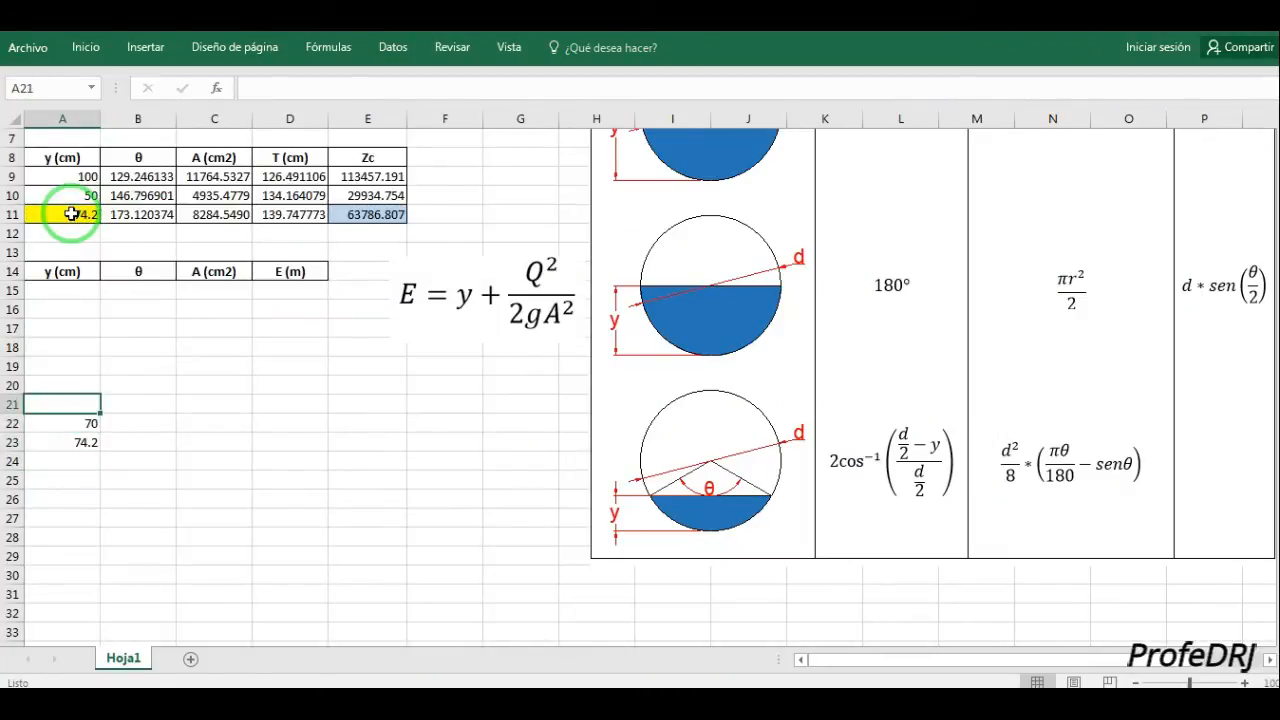
pyautogui.write('60')
pyautogui.press('Up')
pyautogui.press('Up')
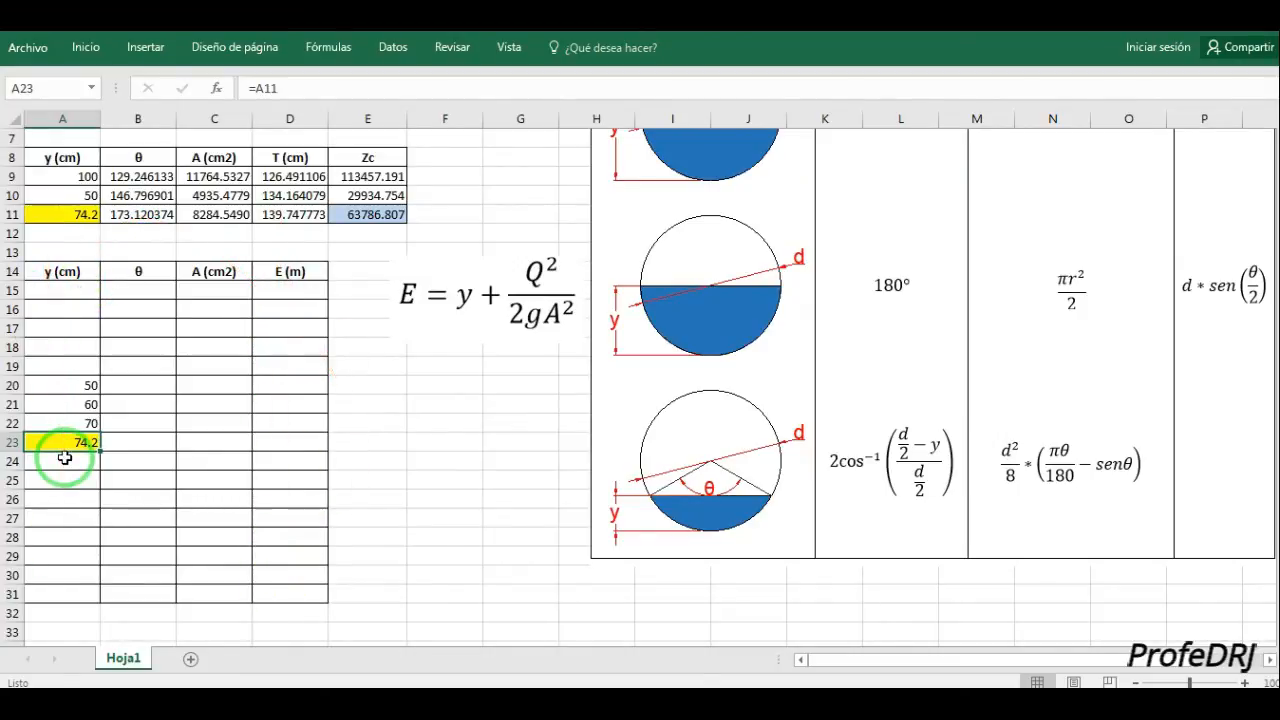
# Copy the θ formula from B9 to B15 and enter a depth of 100 in A15.
pyautogui.click(158, 177)
pyautogui.hotkey('ctrl', 'c')
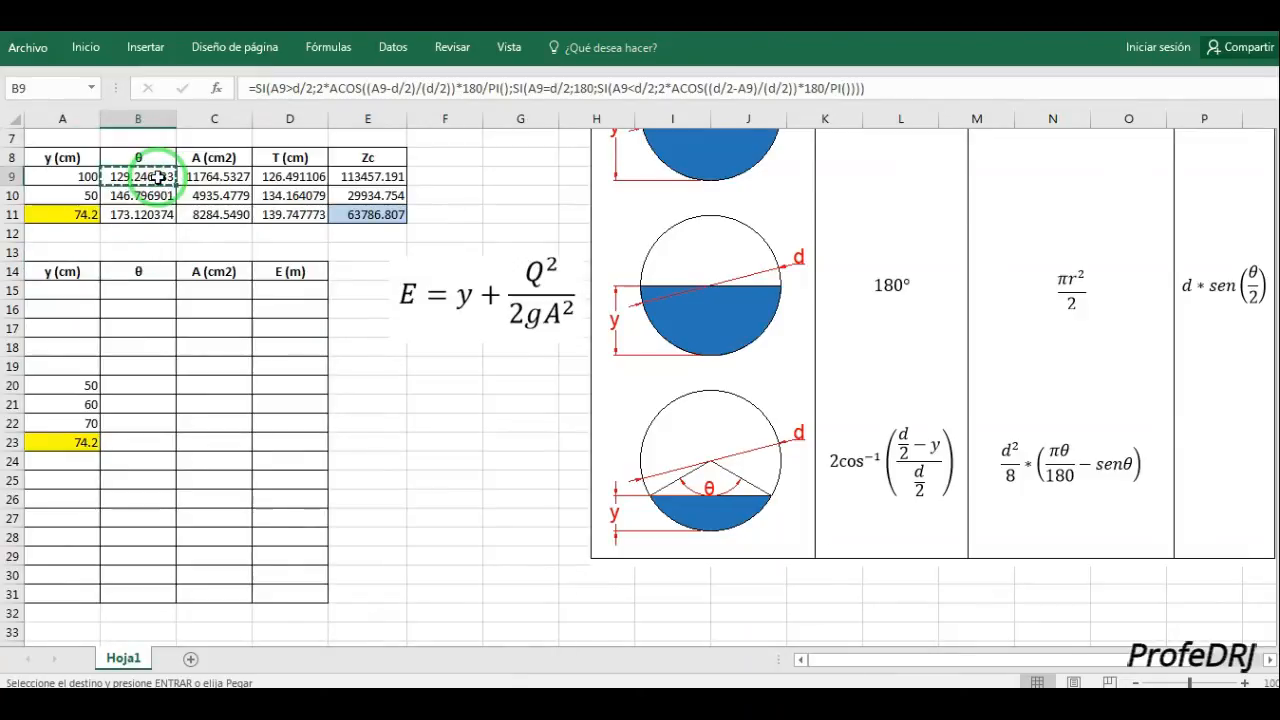
pyautogui.click(149, 288)
pyautogui.hotkey('ctrl', 'v')
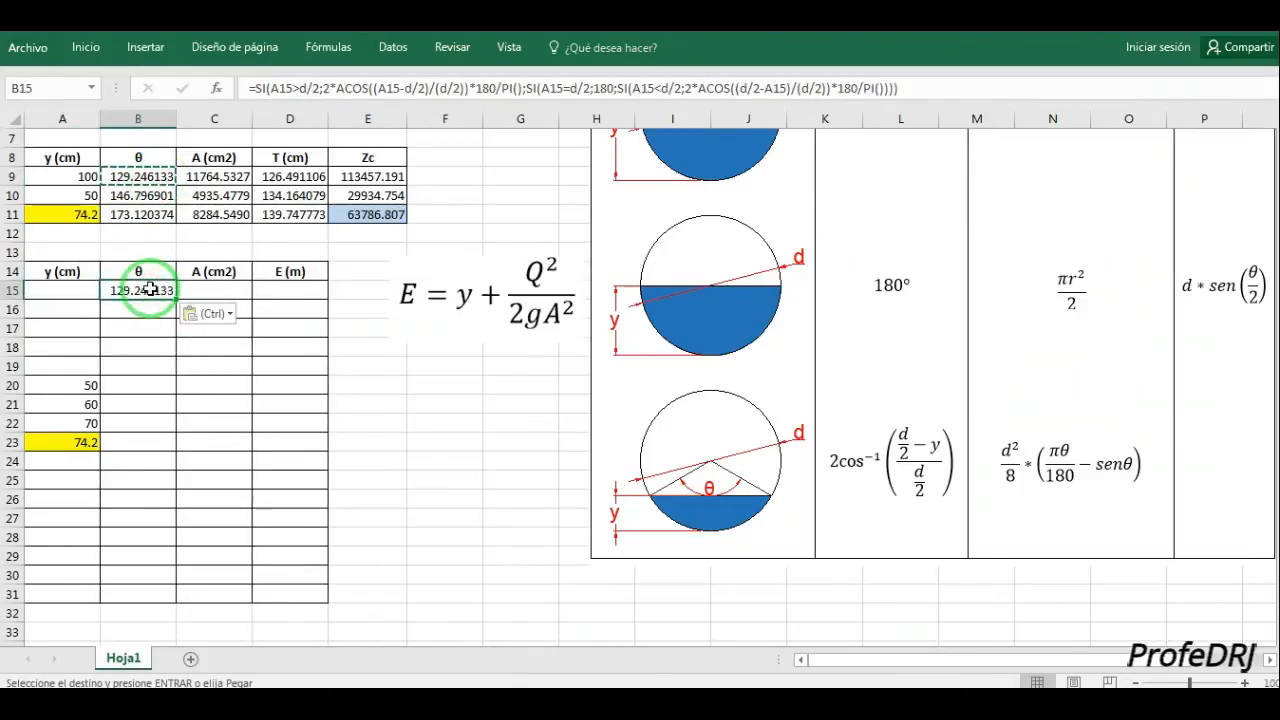
pyautogui.click(77, 291)
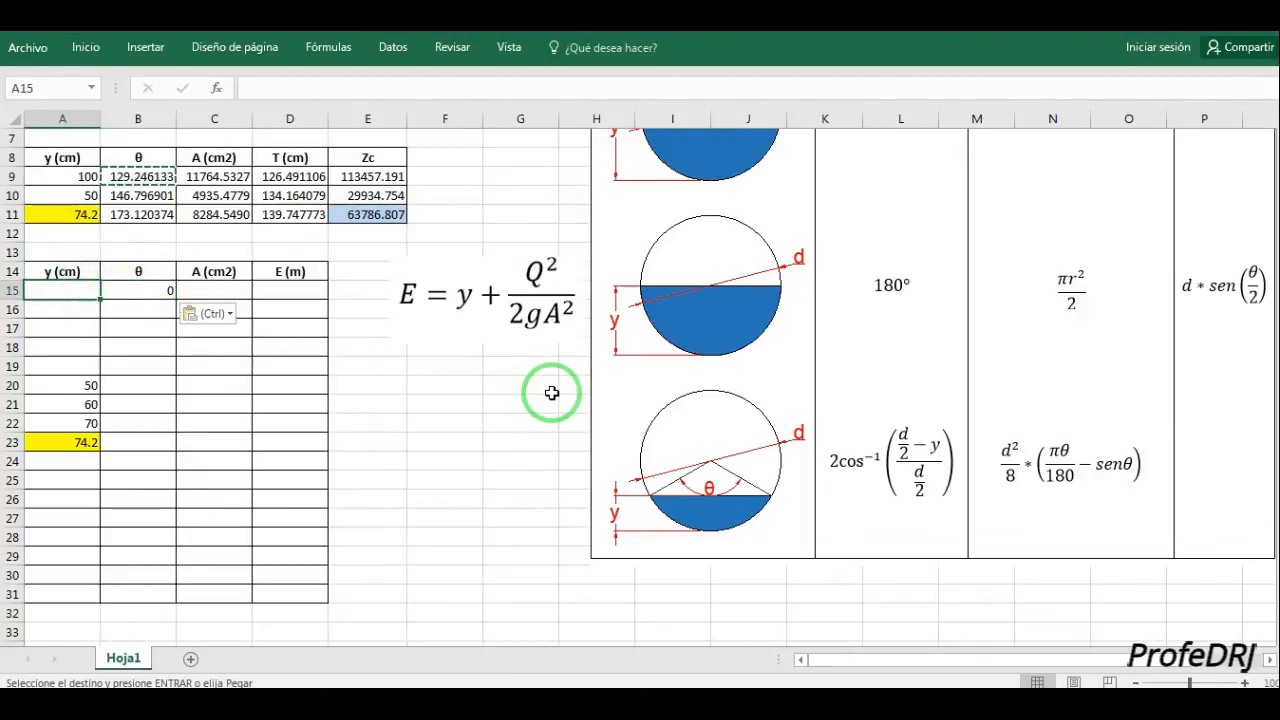
pyautogui.write('100')
pyautogui.press('Return')
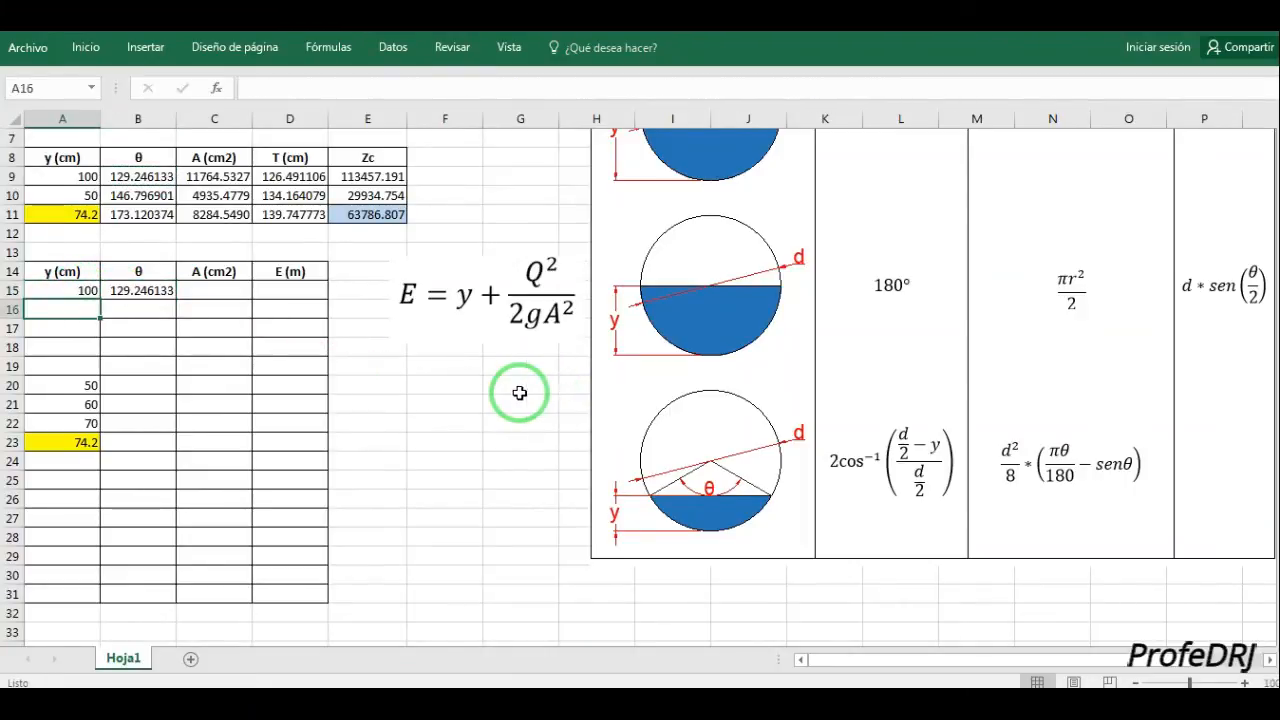
# Copy the area formula from C9 to C15 in the energy table.
pyautogui.click(220, 180)
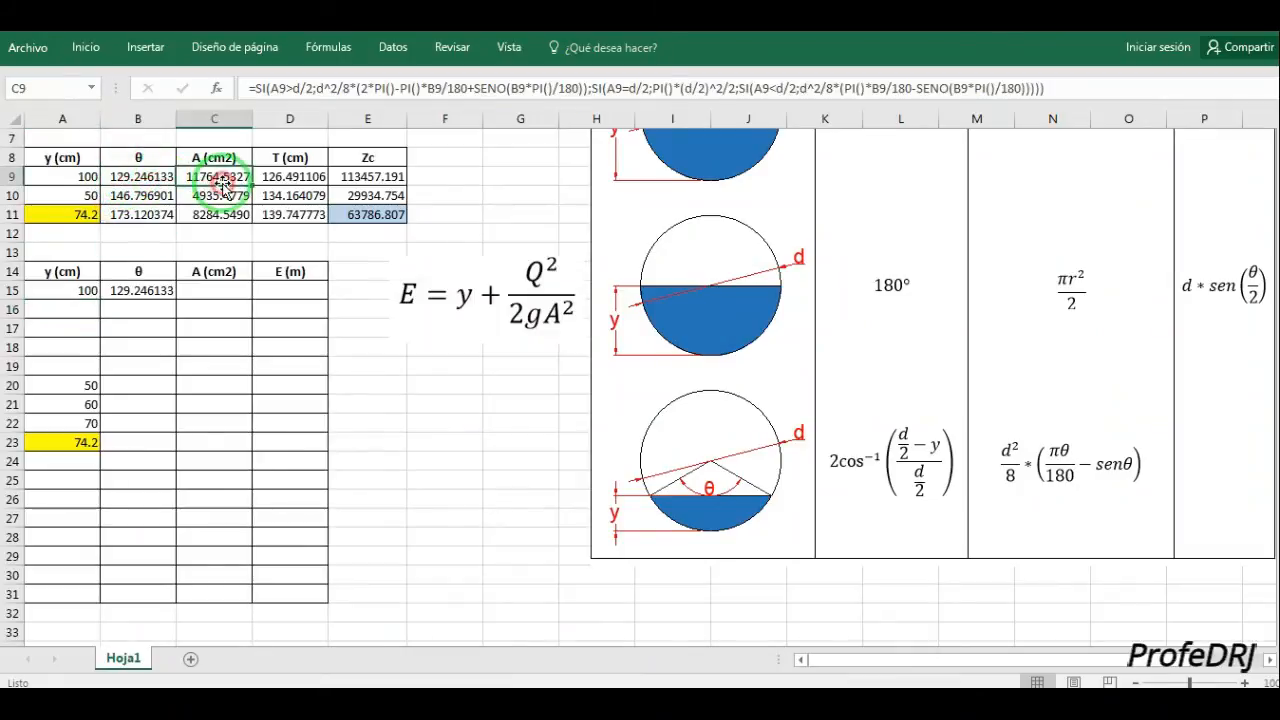
pyautogui.hotkey('ctrl', 'c')
pyautogui.click(220, 290)
pyautogui.hotkey('ctrl', 'v')
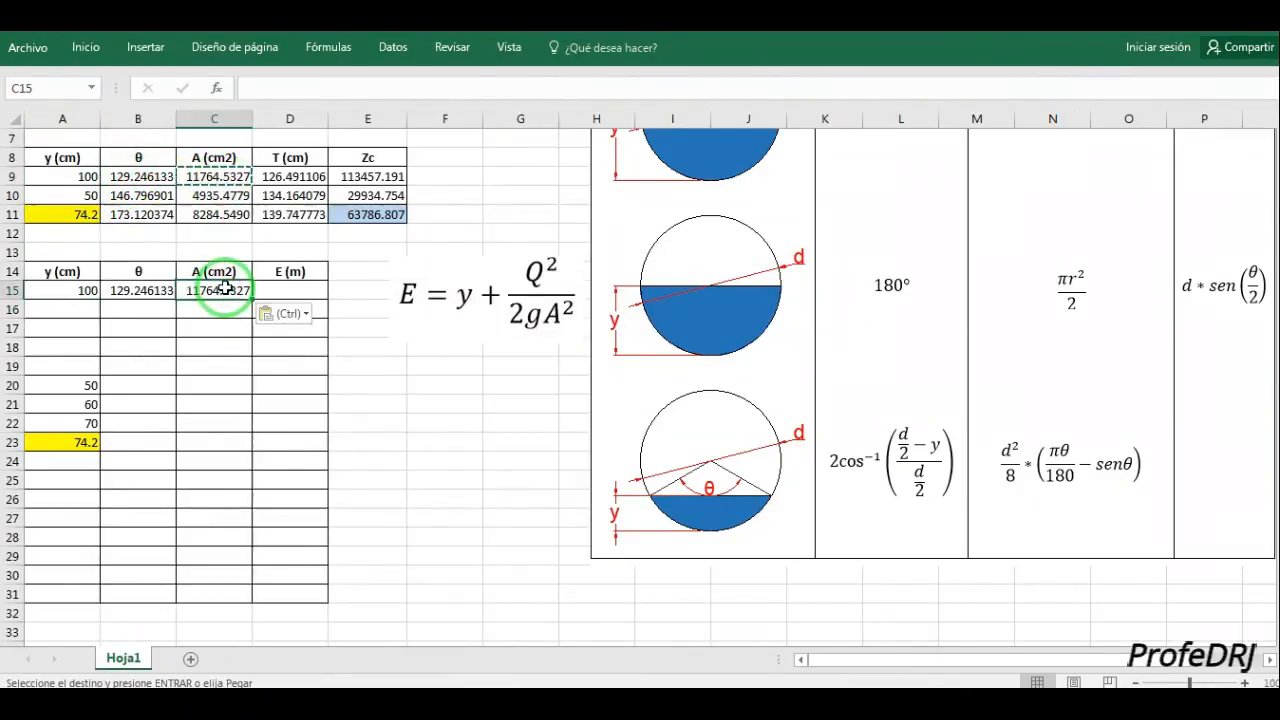
# Enter the specific energy formula =A15+B4^2/(2*B5*C15^2) in D15.
pyautogui.click(298, 289)
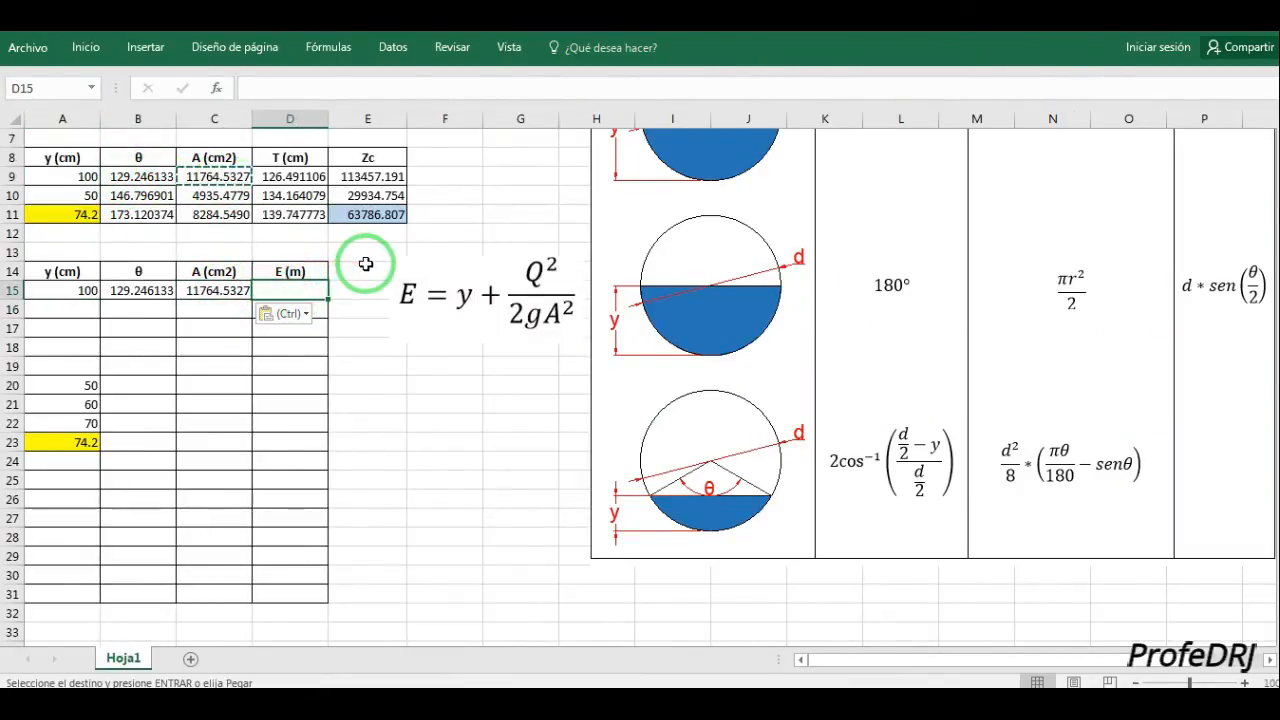
pyautogui.write('=')
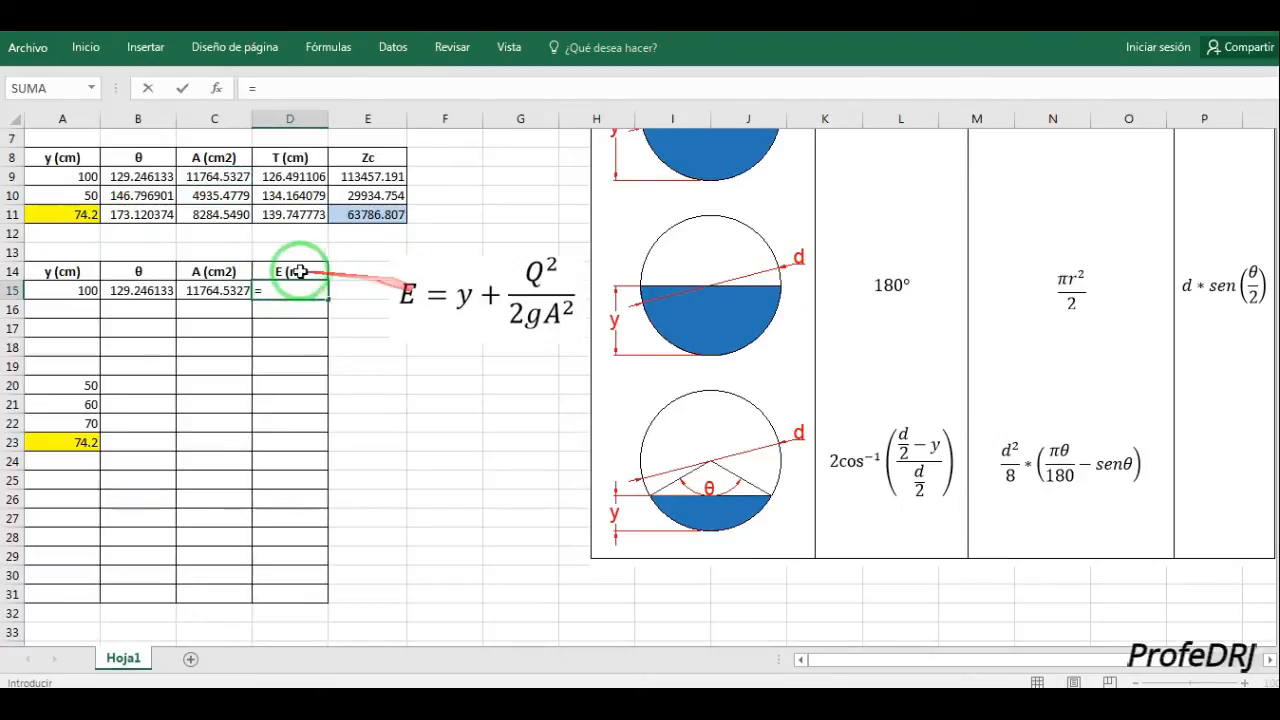
pyautogui.click(79, 291)
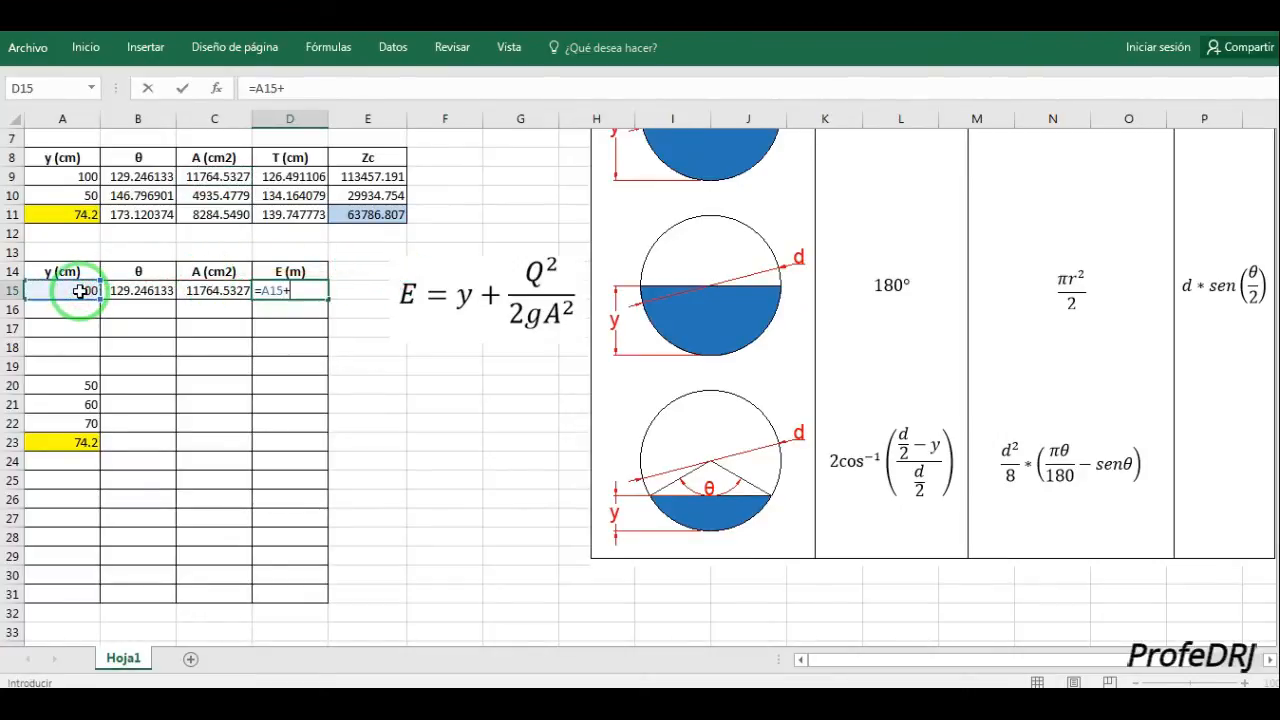
pyautogui.write('+')
pyautogui.scroll(2, 143, 268)
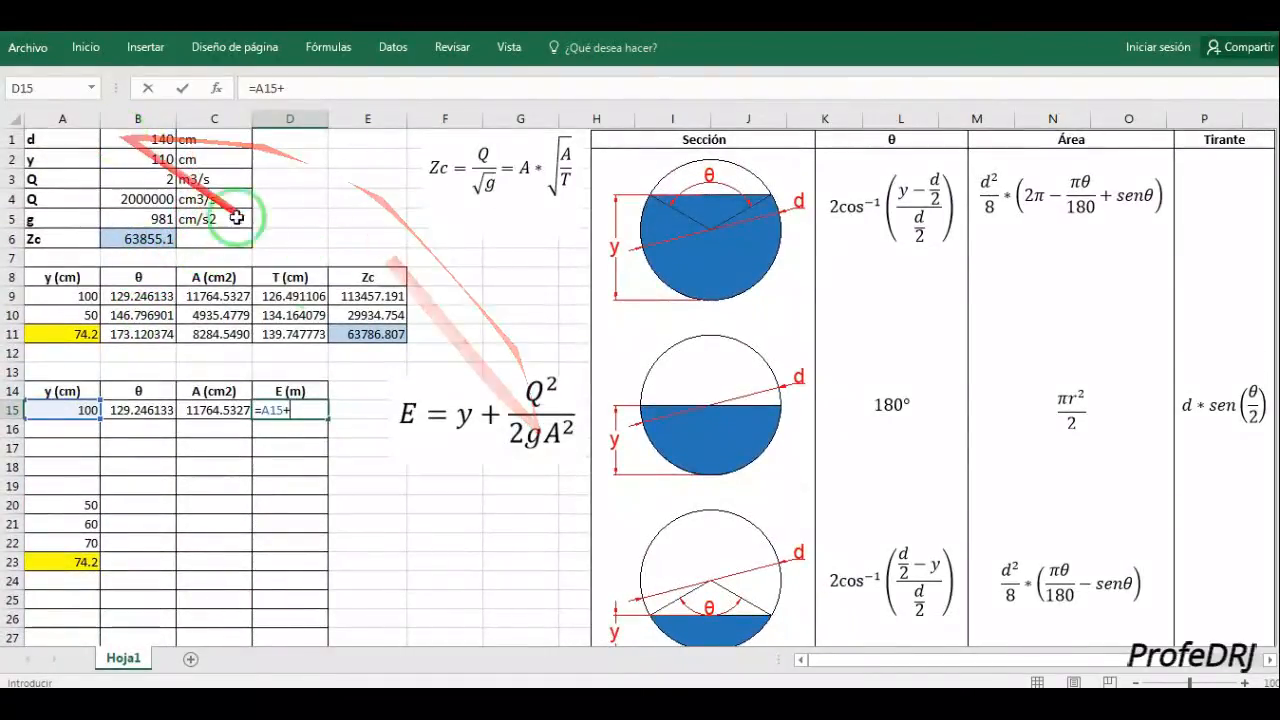
pyautogui.click(149, 194)
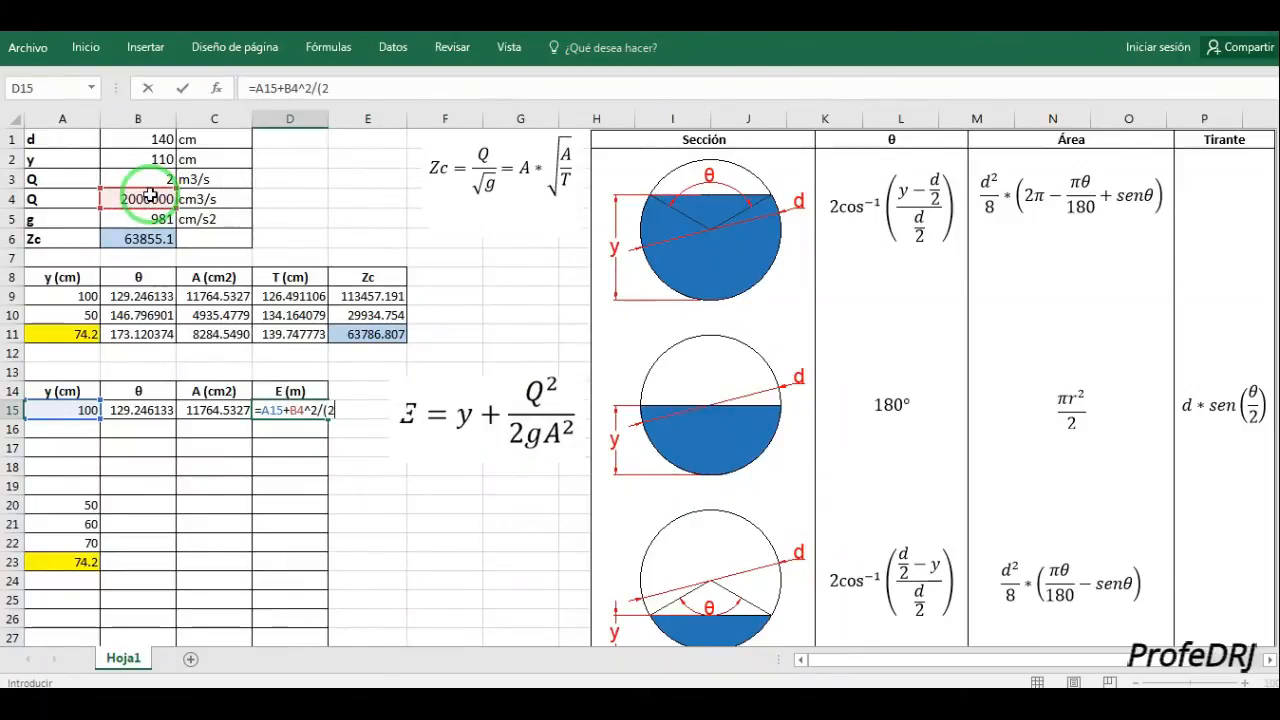
pyautogui.click(145, 220)
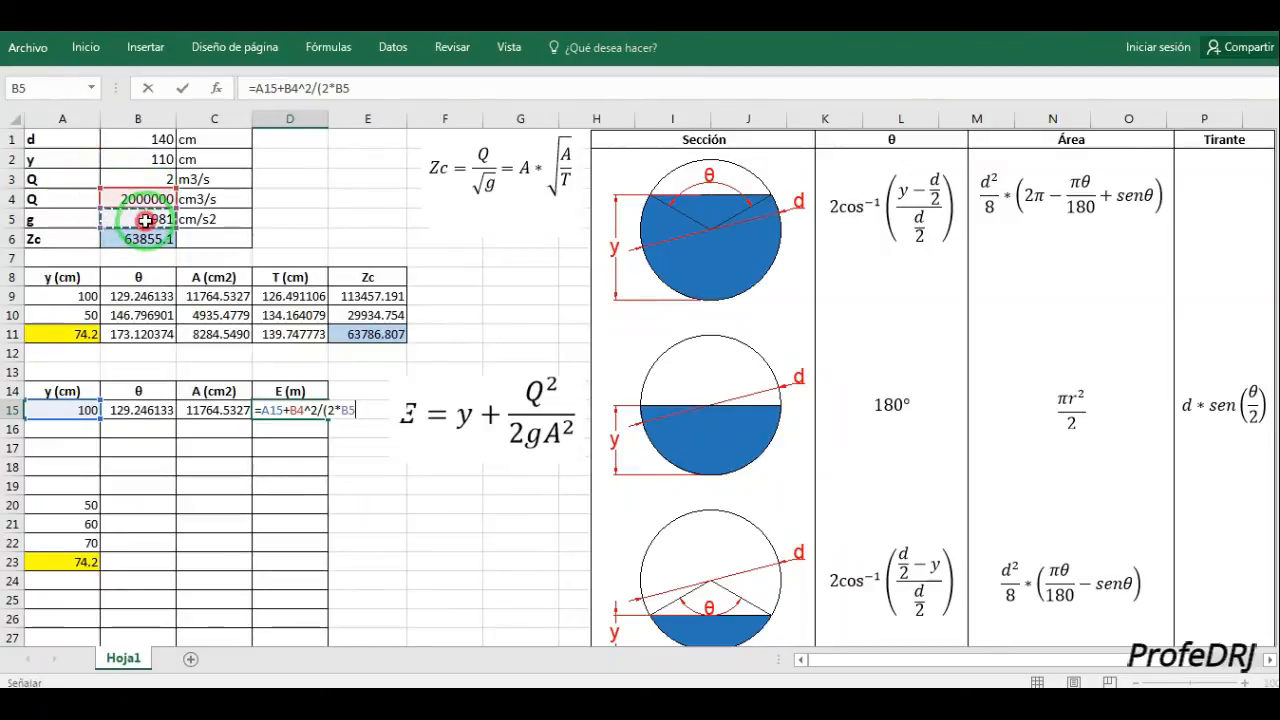
pyautogui.write('*')
pyautogui.click(208, 410)
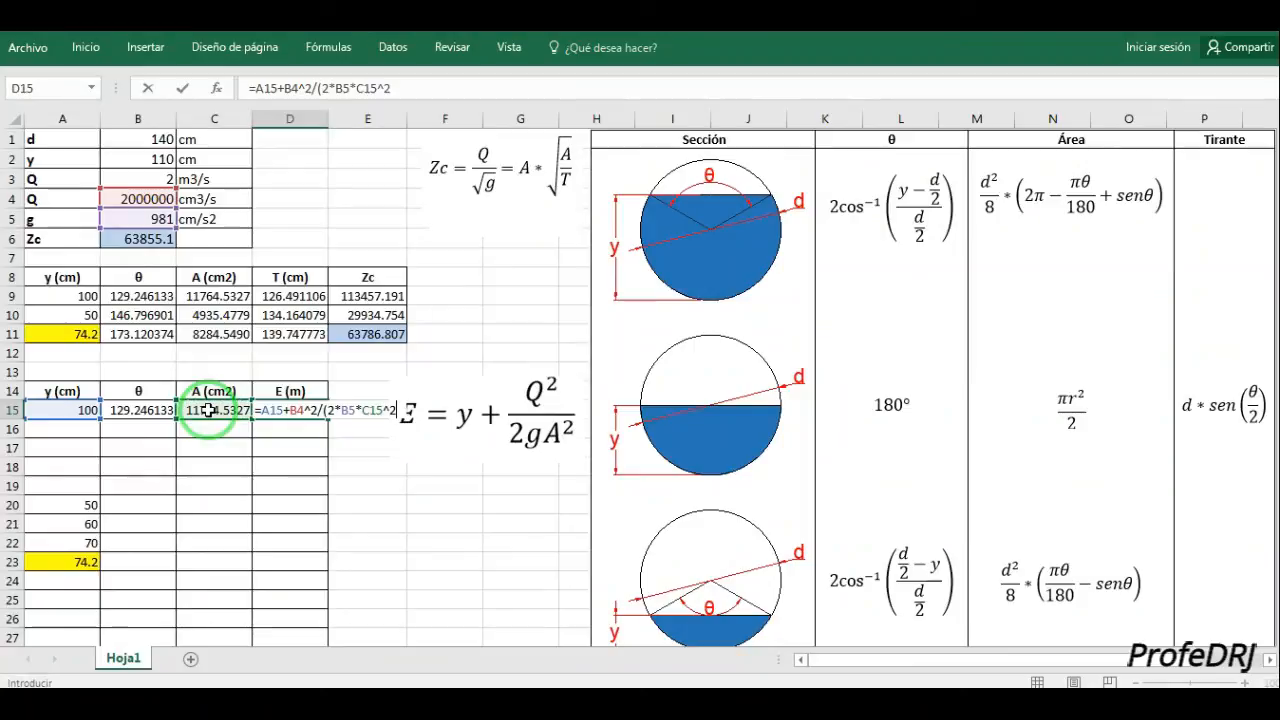
pyautogui.write('^2)')
pyautogui.press('Return')
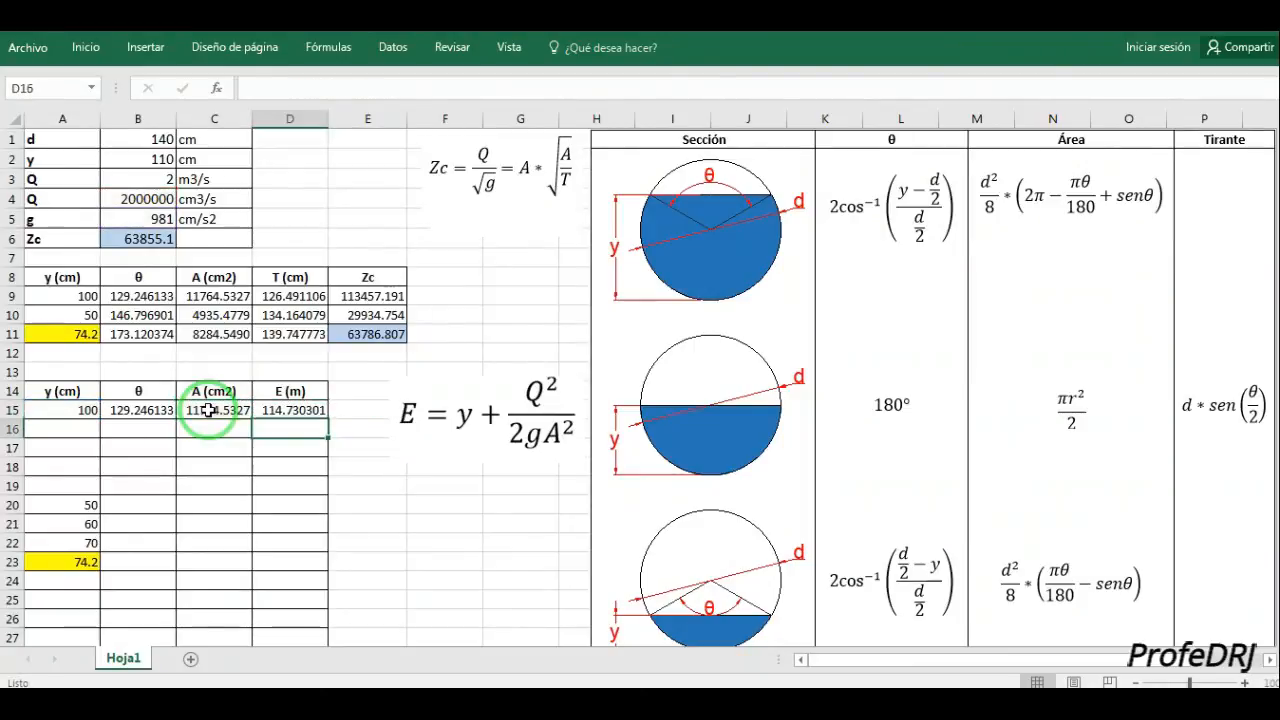
# Clear the depth in A15 and fill the formulas of B15:D15 down through row 31.
pyautogui.scroll(-3, 297, 400)
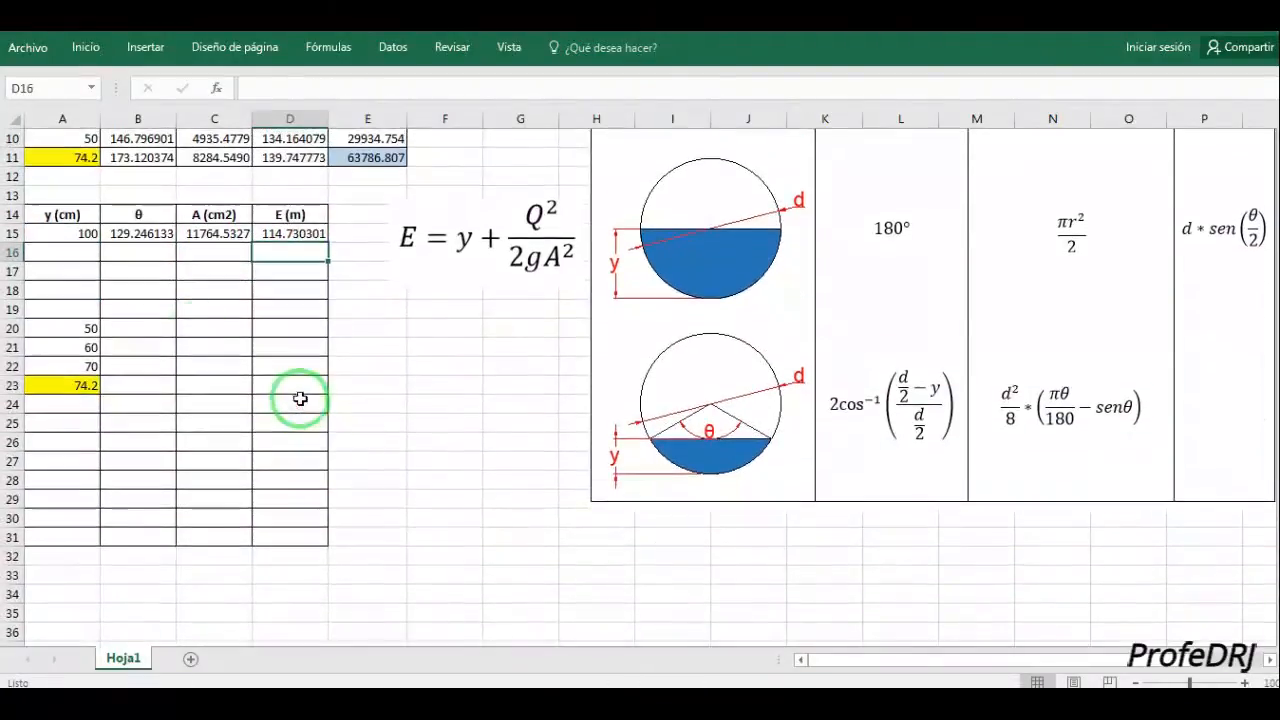
pyautogui.click(75, 232)
pyautogui.press('Delete')
pyautogui.moveTo(157, 238); pyautogui.dragTo(338, 543)
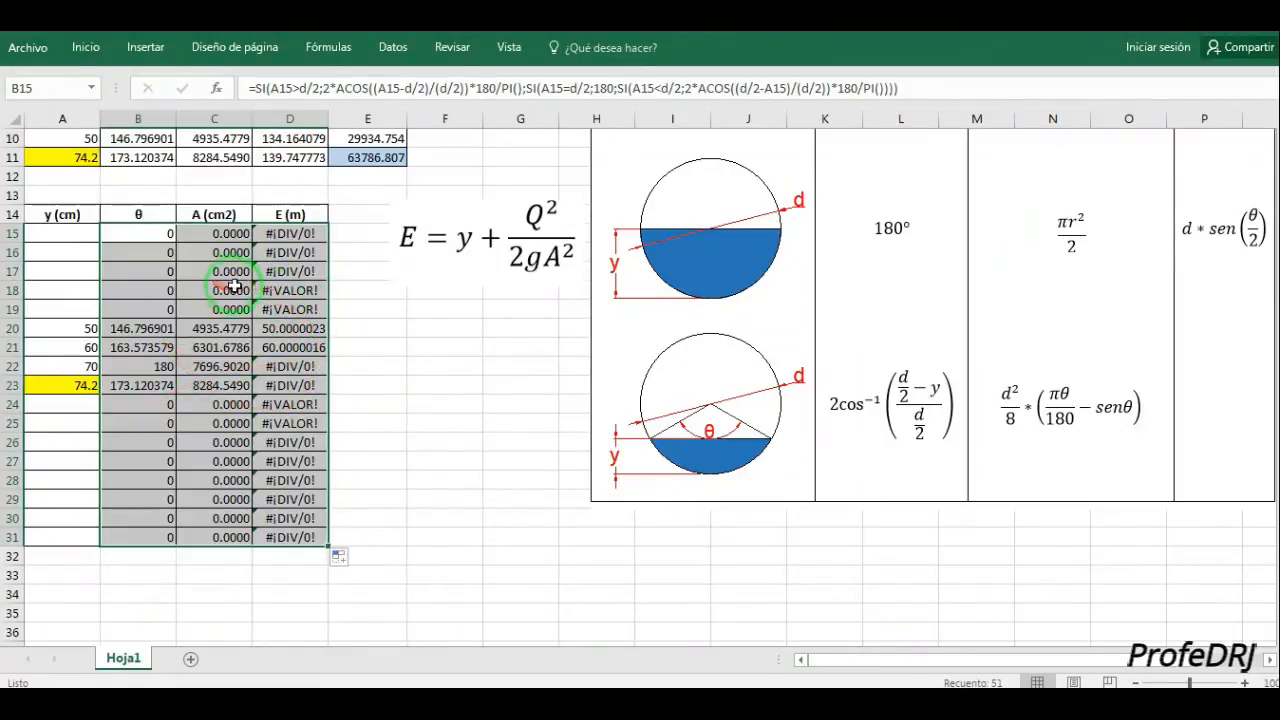
pyautogui.click(146, 326)
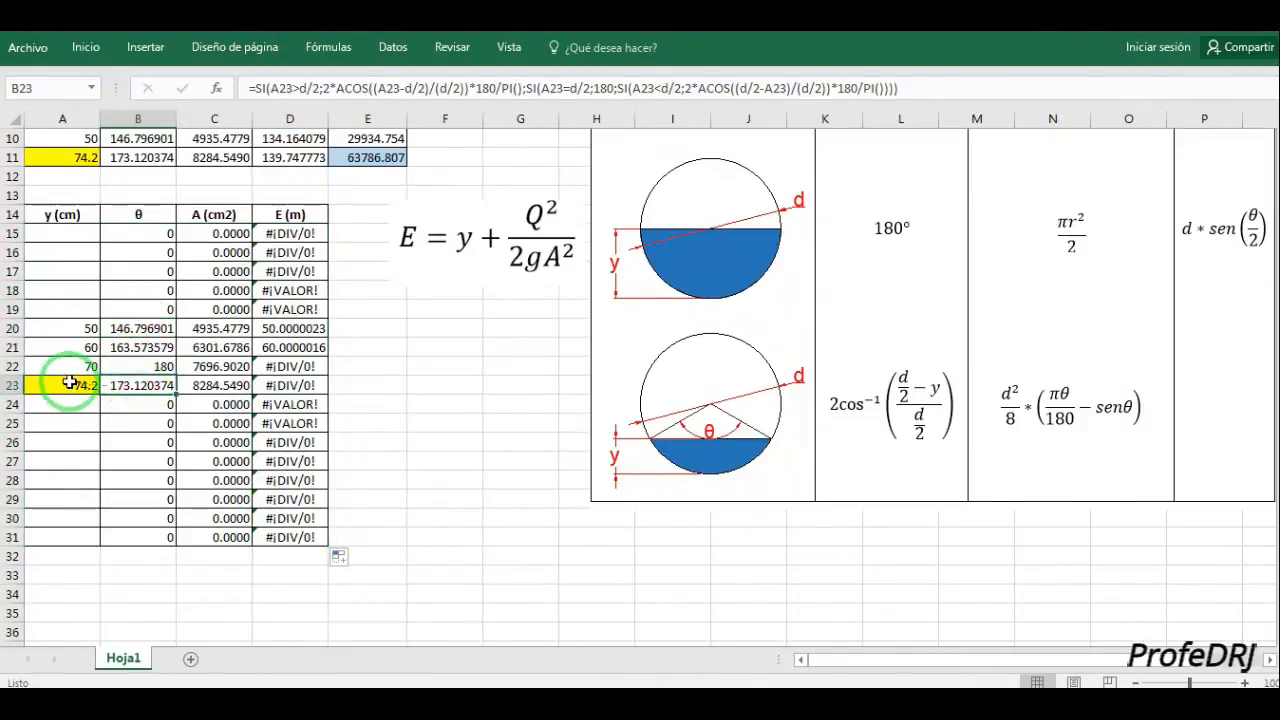
# Enter a test depth of 100 in A31 and A15 and inspect the energy formula in D31.
pyautogui.click(68, 384)
pyautogui.click(83, 537)
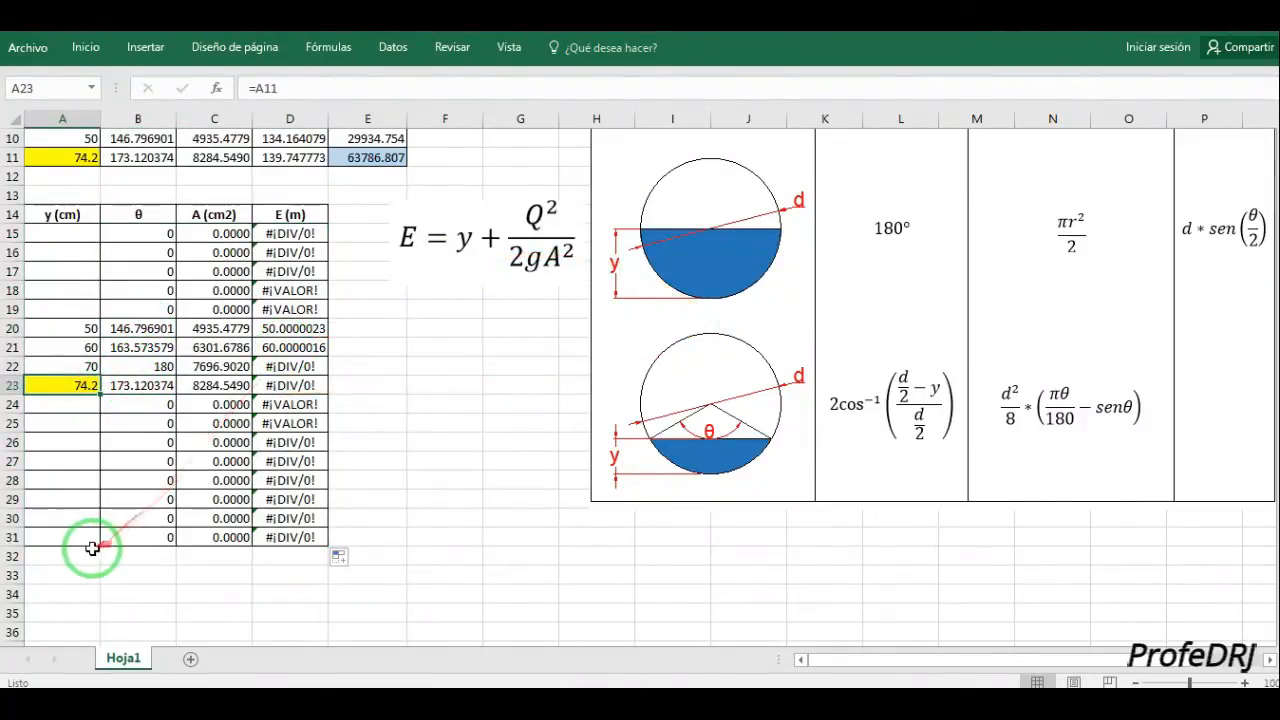
pyautogui.press('Return')
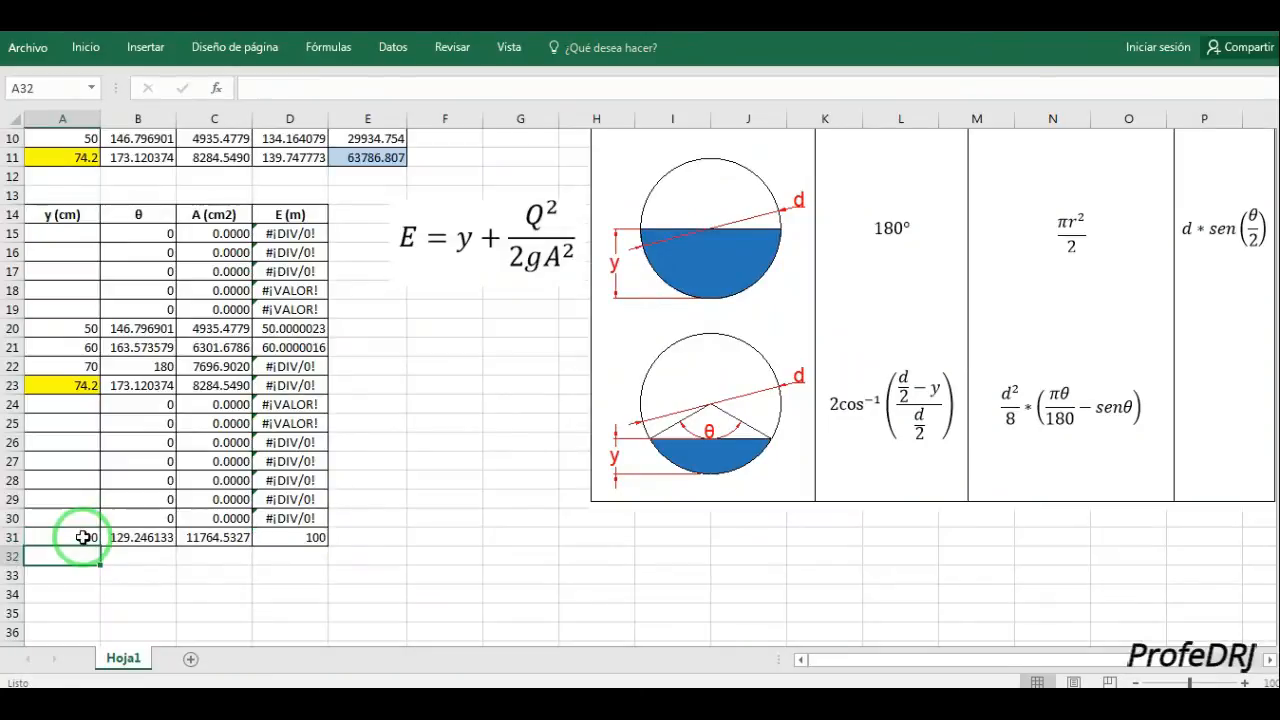
pyautogui.moveTo(214, 530)
pyautogui.mouseDown()
pyautogui.moveTo(271, 532)
pyautogui.moveTo(108, 215)
pyautogui.mouseUp()
pyautogui.click(69, 235)
pyautogui.write('100')
pyautogui.press('Return')
pyautogui.moveTo(25, 303); pyautogui.dragTo(121, 348)
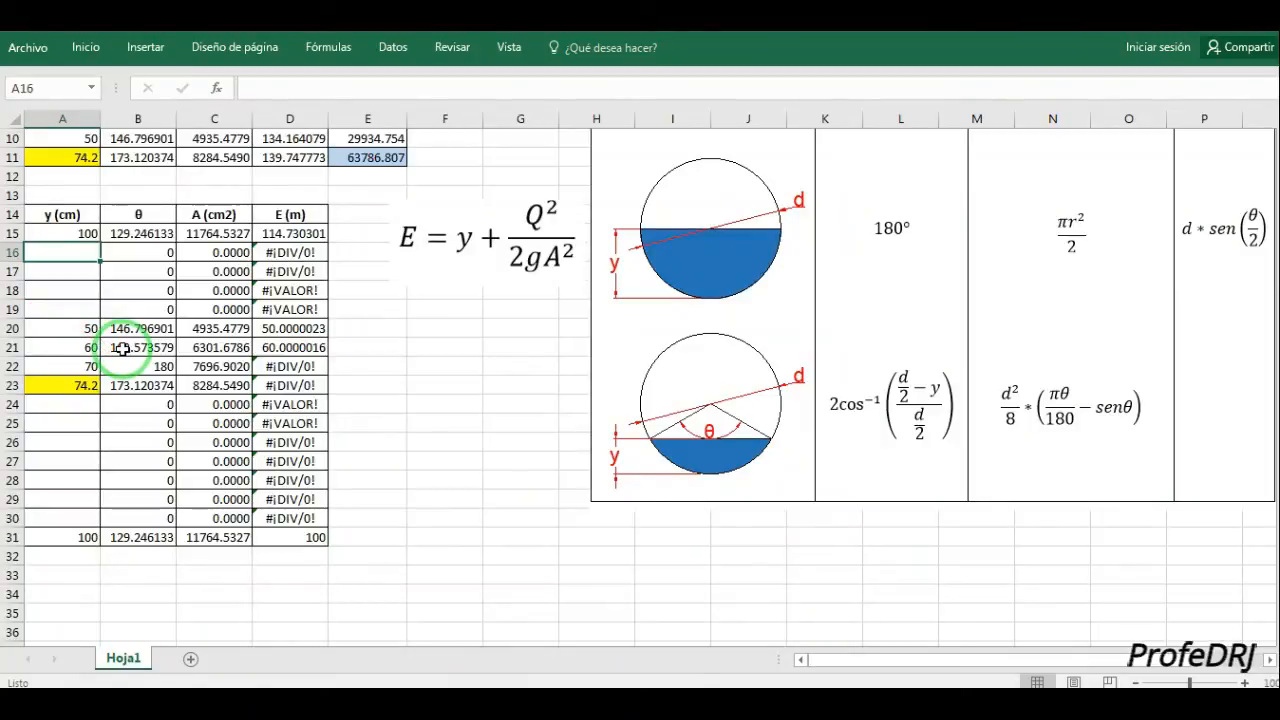
pyautogui.click(306, 537)
pyautogui.moveTo(410, 521); pyautogui.dragTo(312, 469)
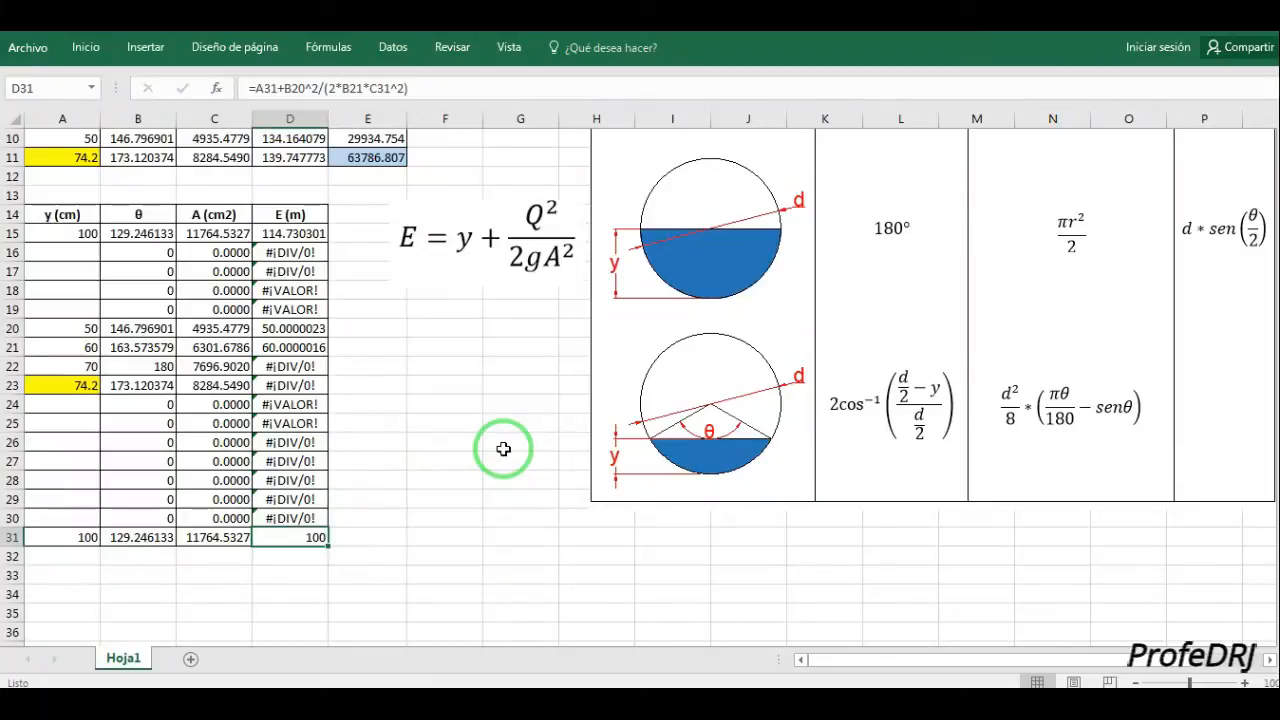
# Make the Q and g references absolute in D15 so the formula reads =A15+$B$4^2/(2*$B$5*C15^2).
pyautogui.click(290, 413)
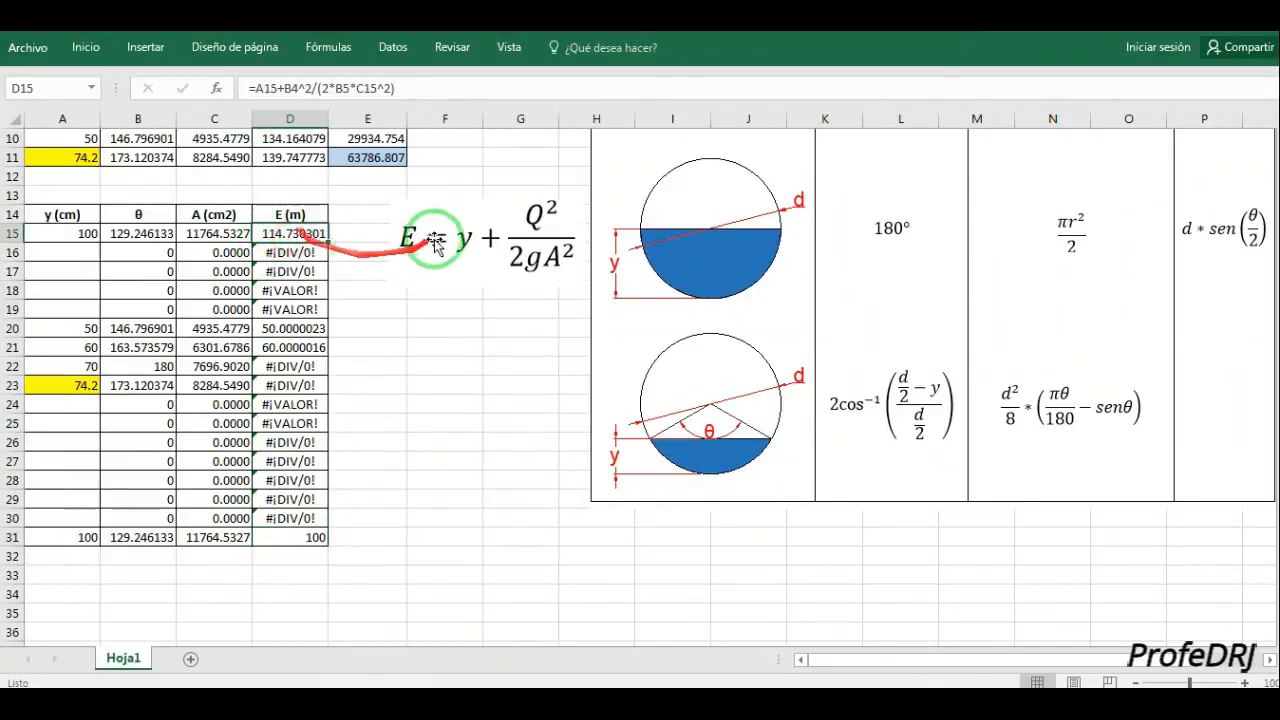
pyautogui.scroll(3, 437, 240)
pyautogui.click(346, 88)
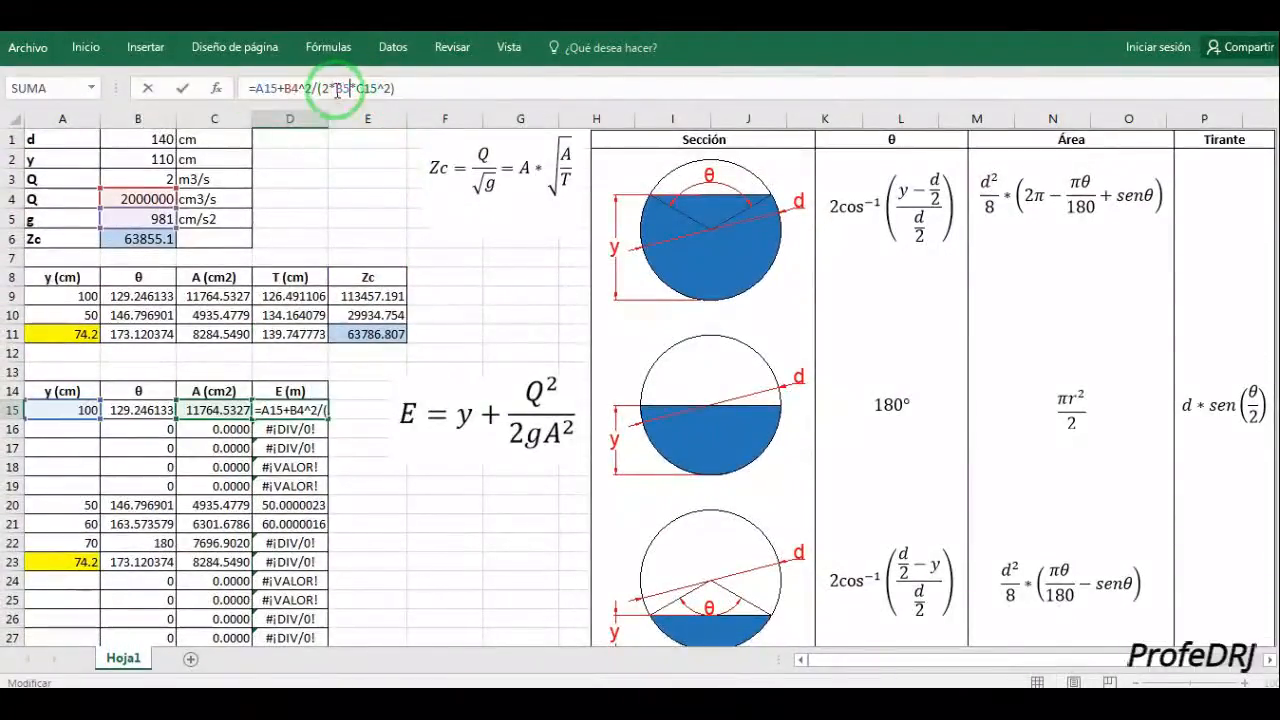
pyautogui.click(300, 88)
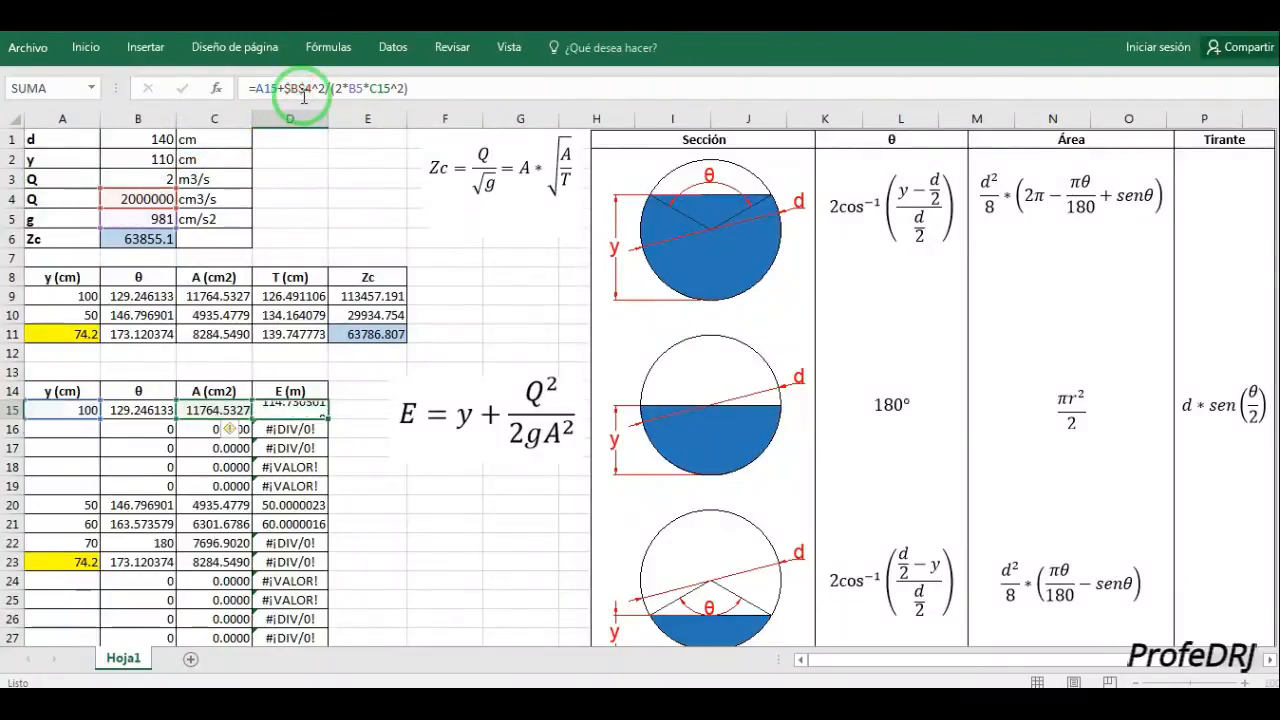
pyautogui.press('Return')
pyautogui.click(300, 408)
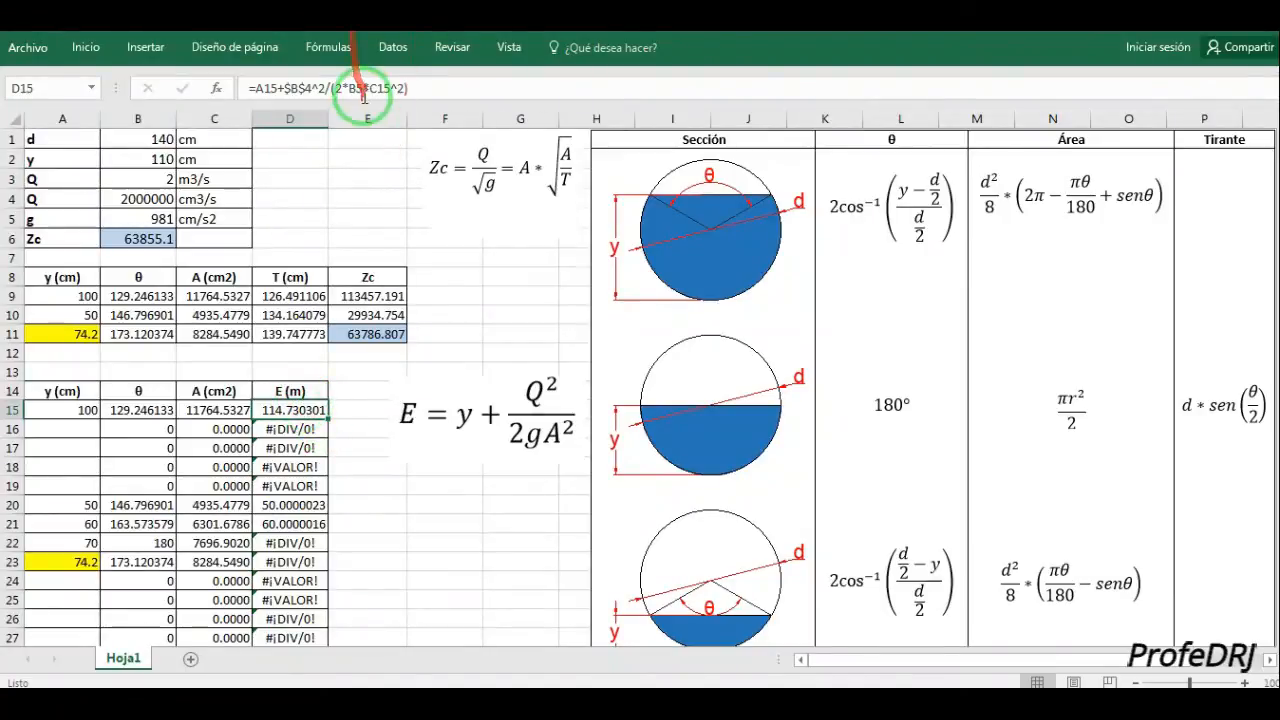
pyautogui.press('F2')
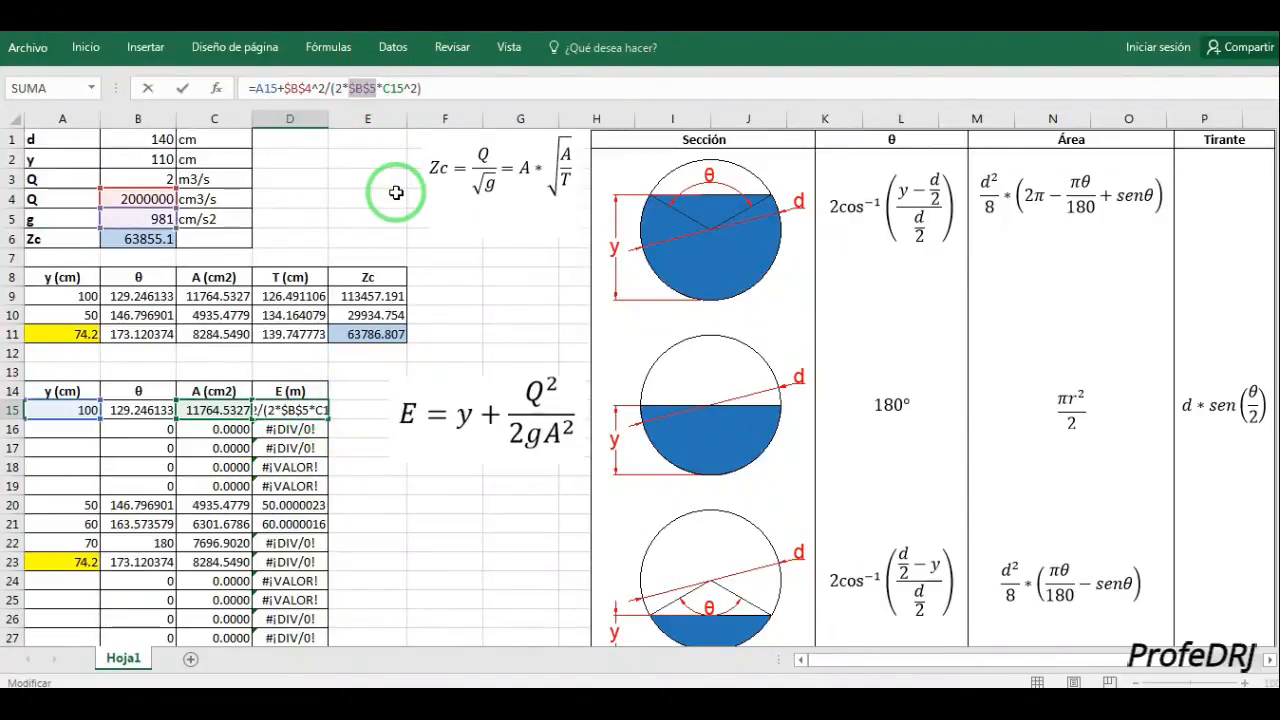
pyautogui.press('Return')
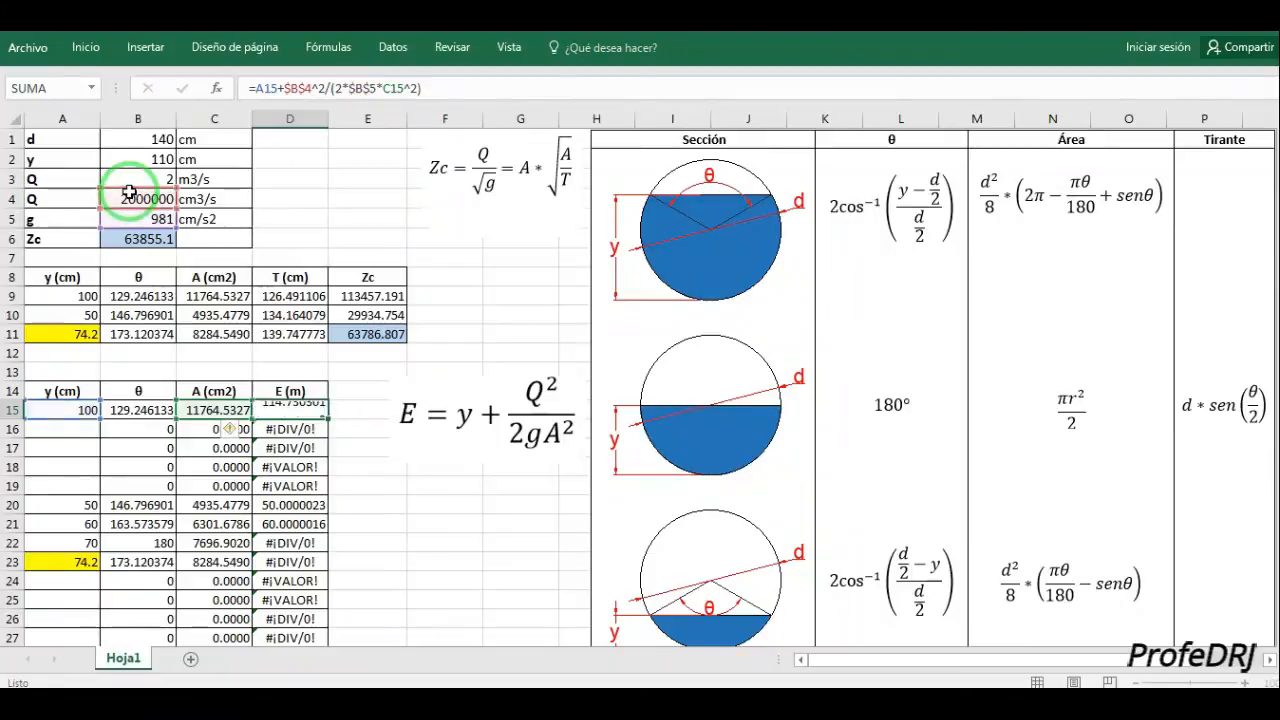
# Fill the corrected specific energy formula from D15 down through D31.
pyautogui.click(218, 410)
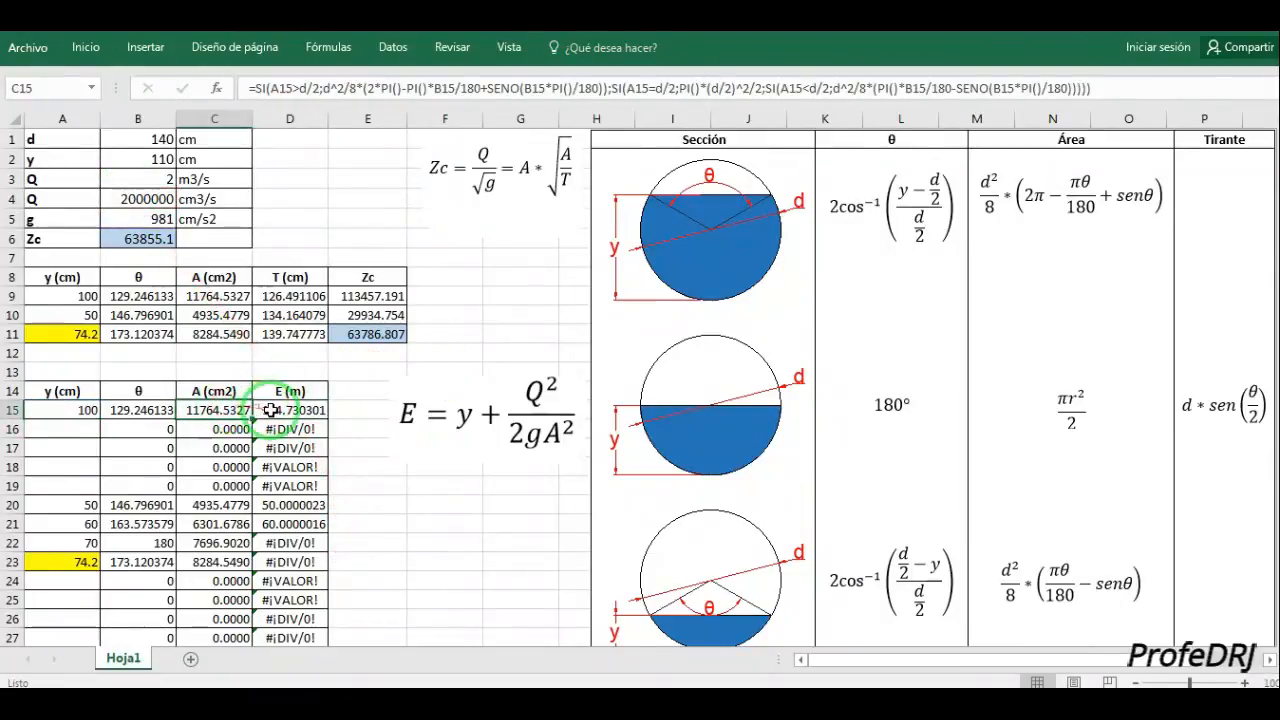
pyautogui.click(316, 410)
pyautogui.doubleClick(326, 420)
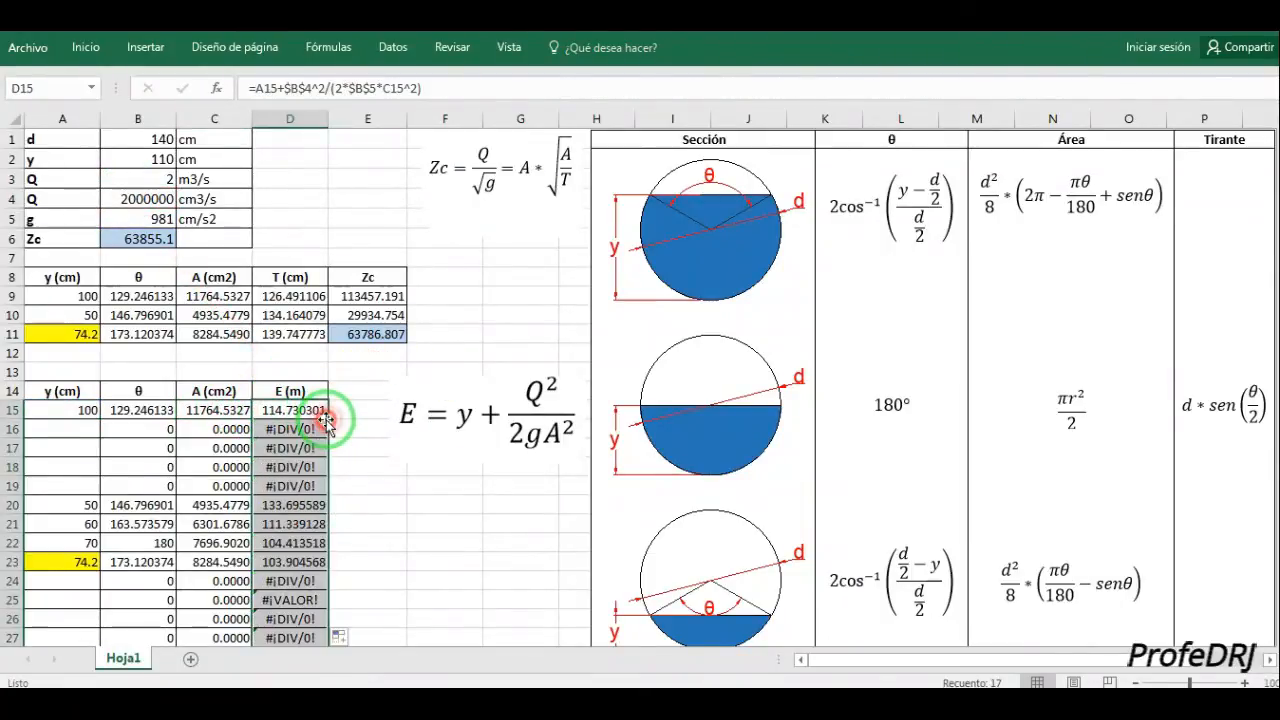
pyautogui.scroll(-6, 191, 460)
pyautogui.scroll(5, 172, 312)
pyautogui.scroll(-2, 173, 311)
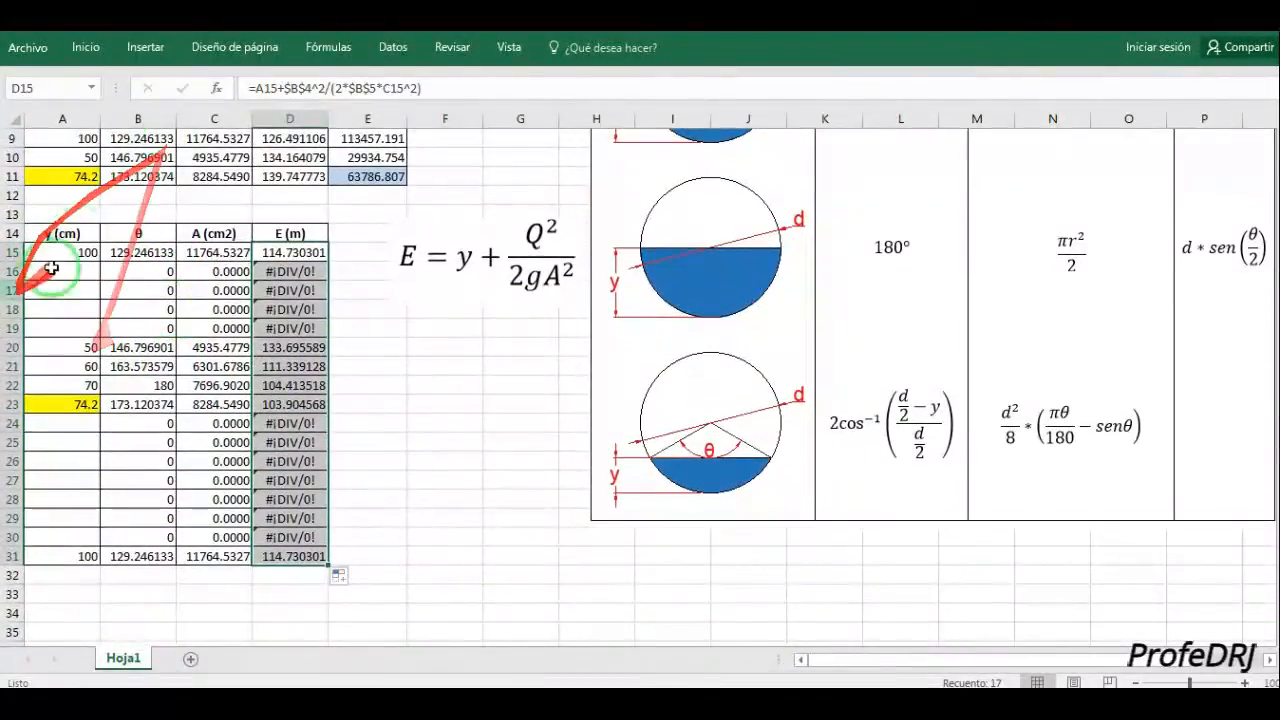
# Clear the test depths in A15 and A31 and check the energy formulas in D15, D31 and D17.
pyautogui.click(80, 250)
pyautogui.press('Delete')
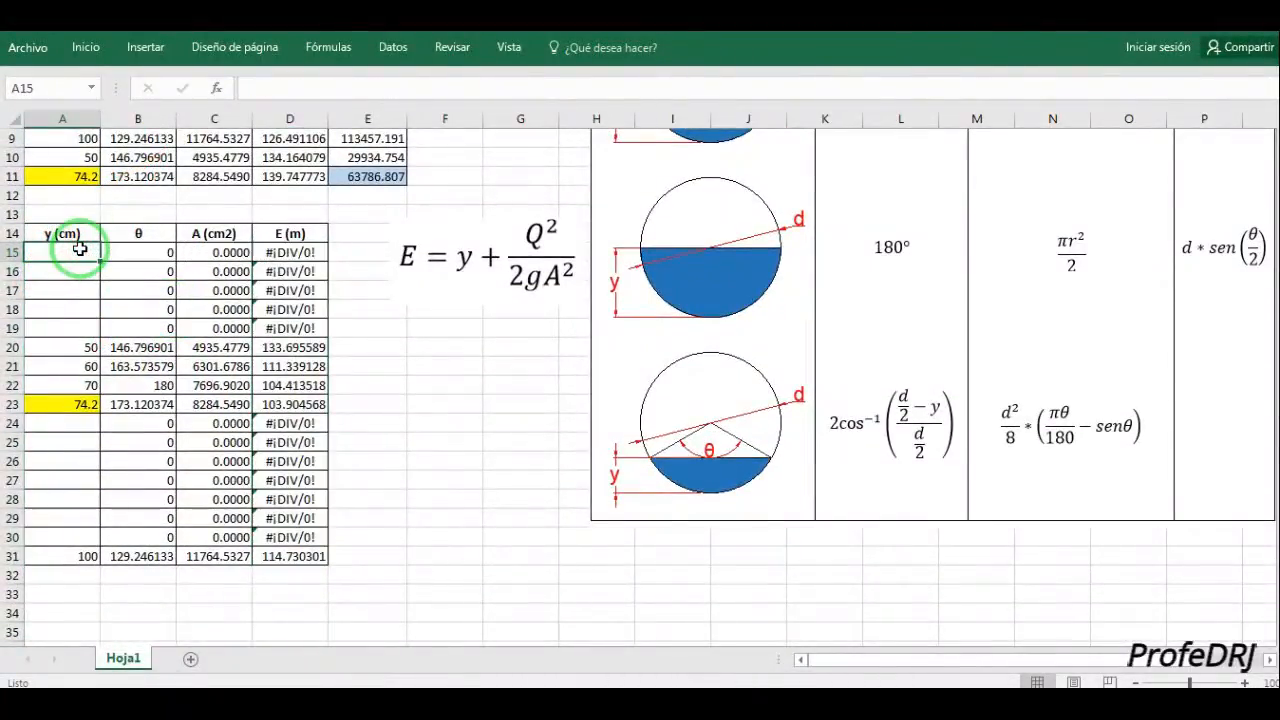
pyautogui.click(80, 558)
pyautogui.press('Delete')
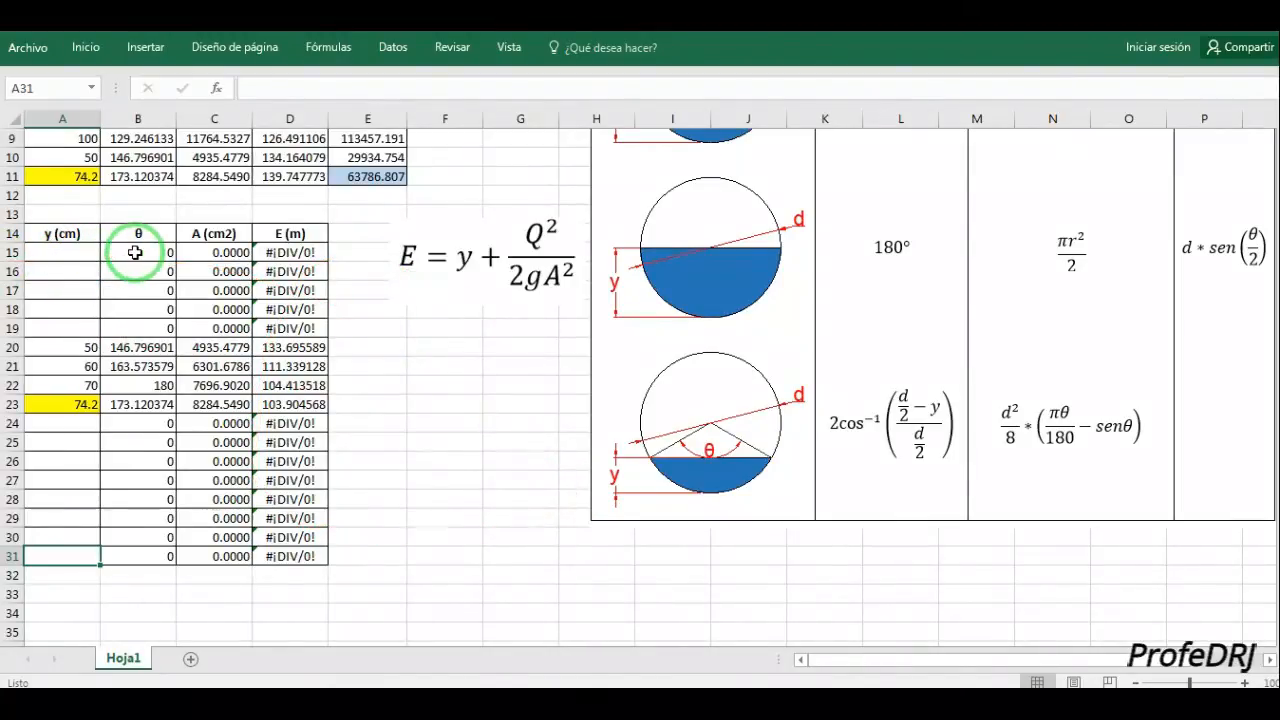
pyautogui.click(303, 250)
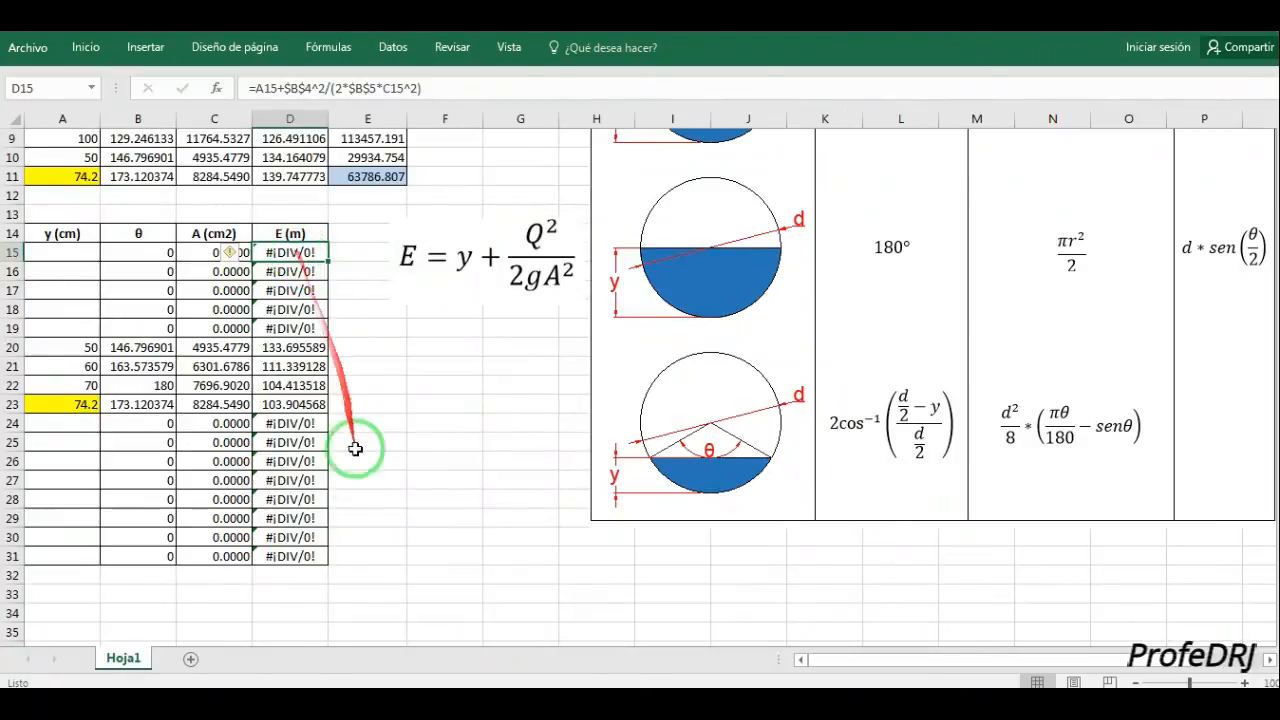
pyautogui.click(320, 552)
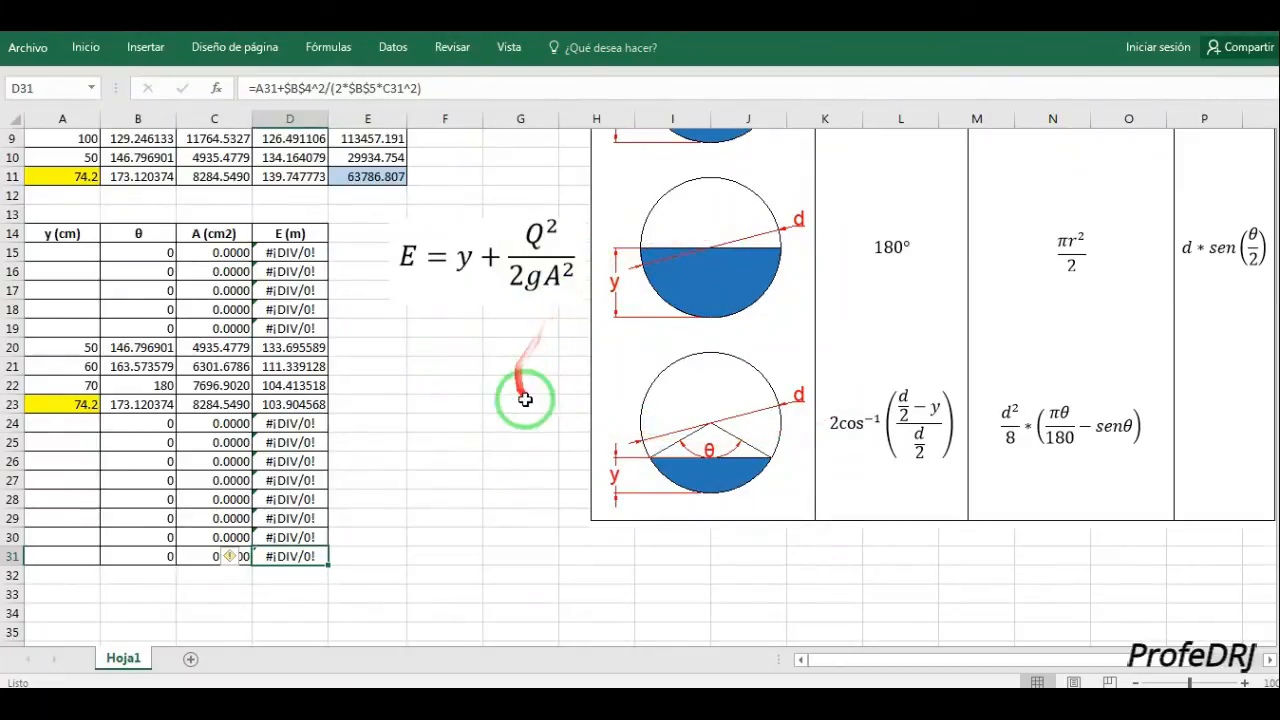
pyautogui.click(312, 290)
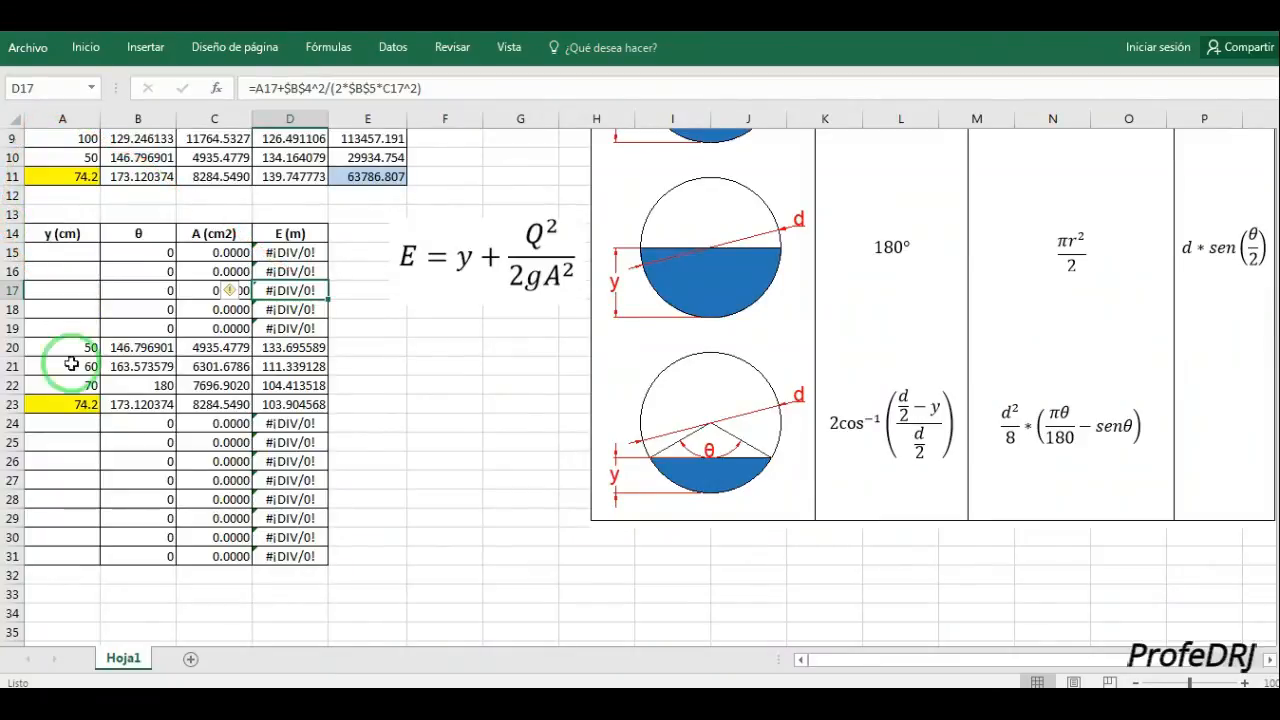
# Enter a depth of 55 in A19 of the energy table.
pyautogui.click(80, 406)
pyautogui.click(84, 426)
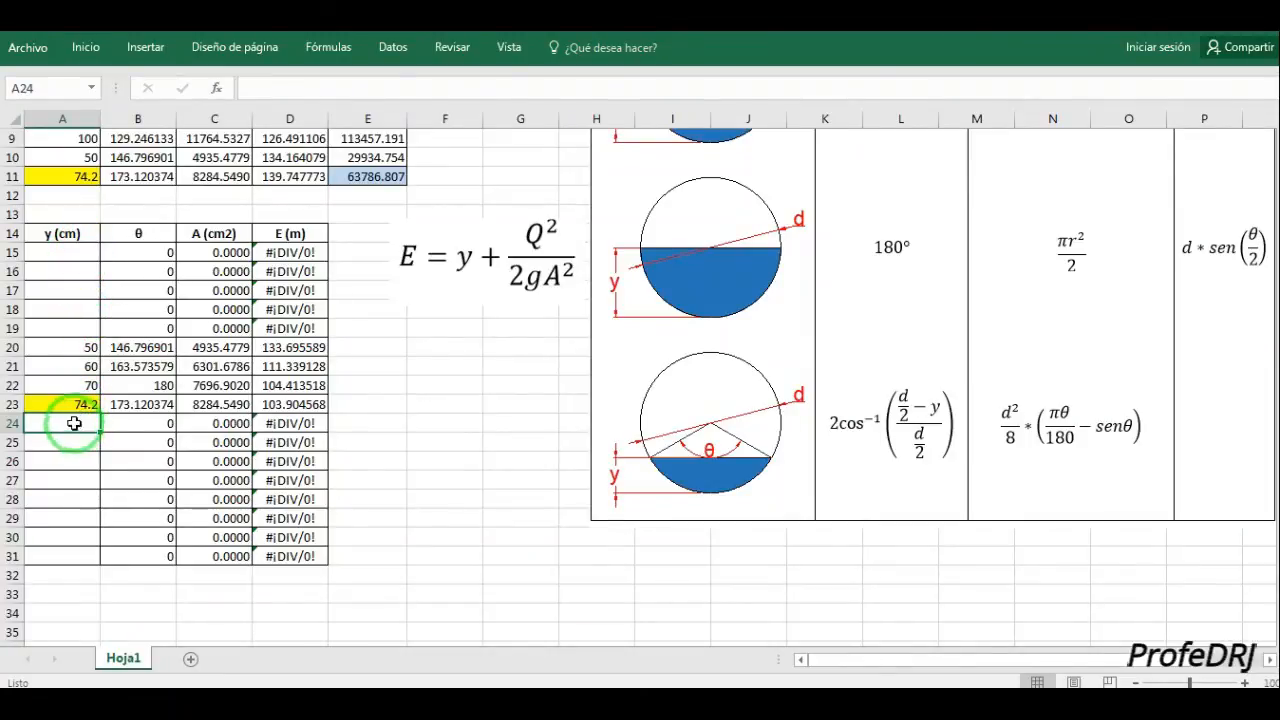
pyautogui.click(81, 329)
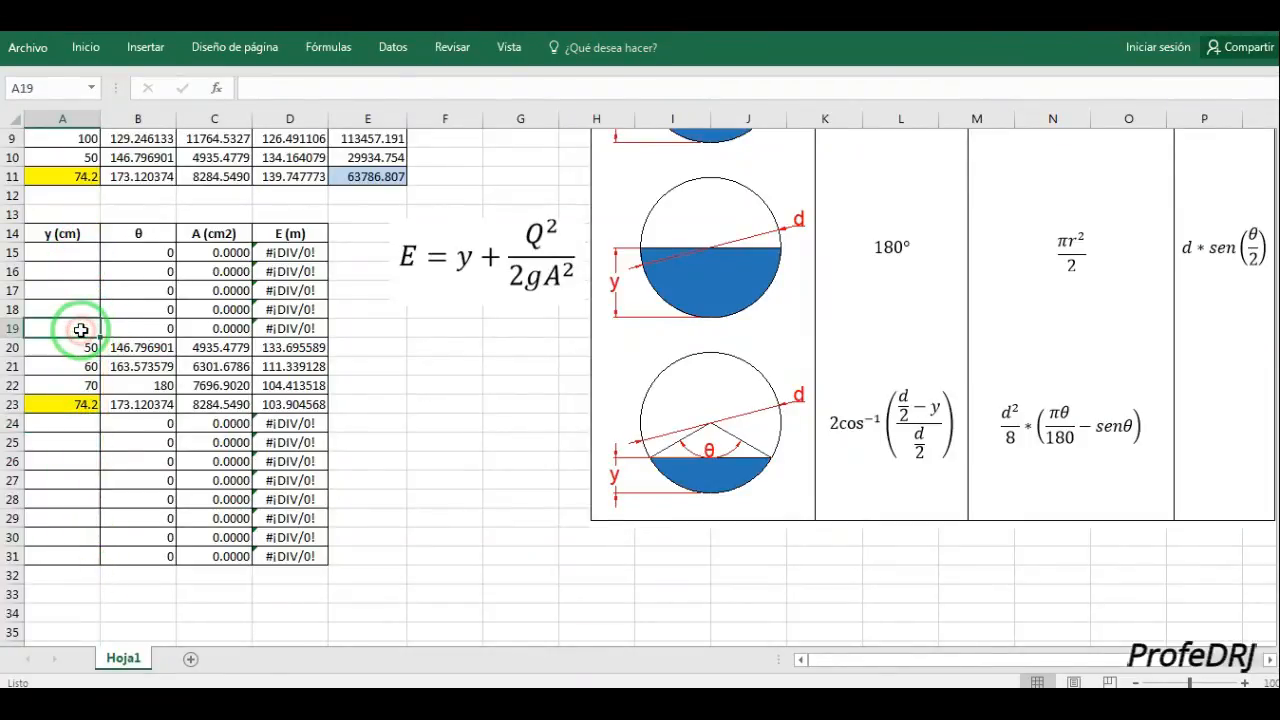
pyautogui.write('55')
pyautogui.press('Up')
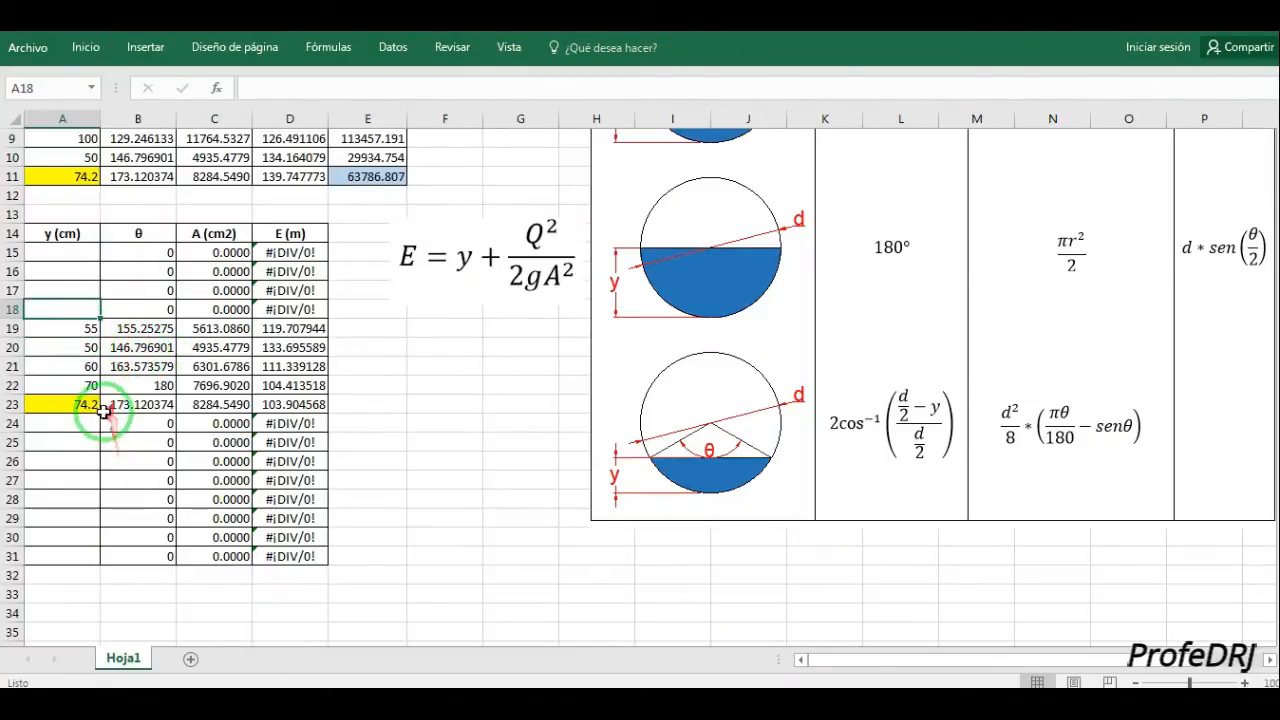
# Enter the depths 75, 80, 90 and 100 in A24:A27, below the critical depth row.
pyautogui.click(71, 423)
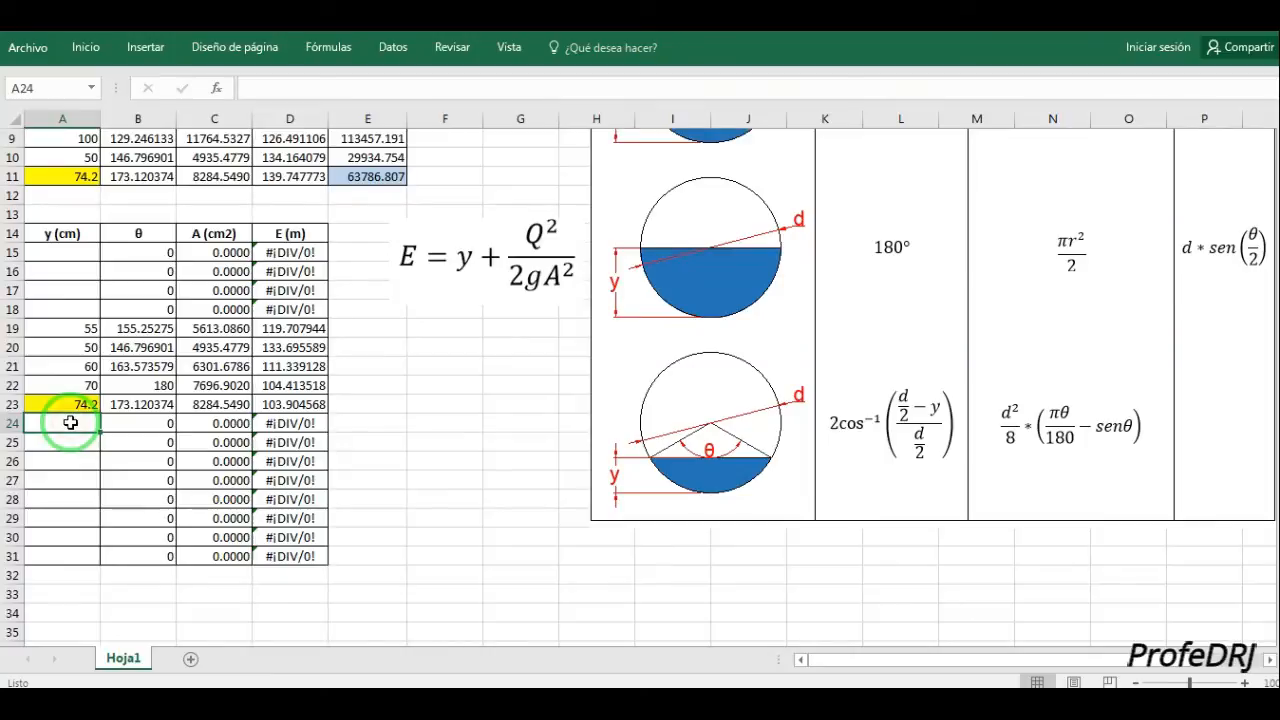
pyautogui.write('75')
pyautogui.press('Return')
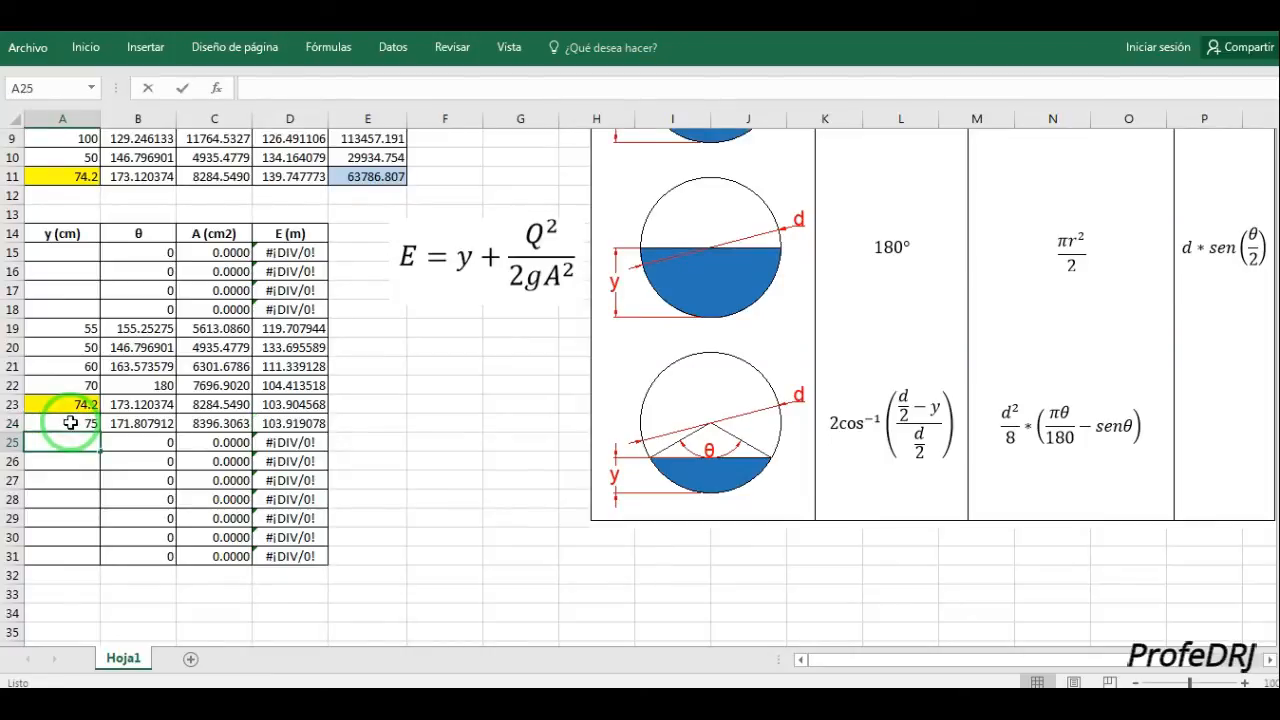
pyautogui.press('Return')
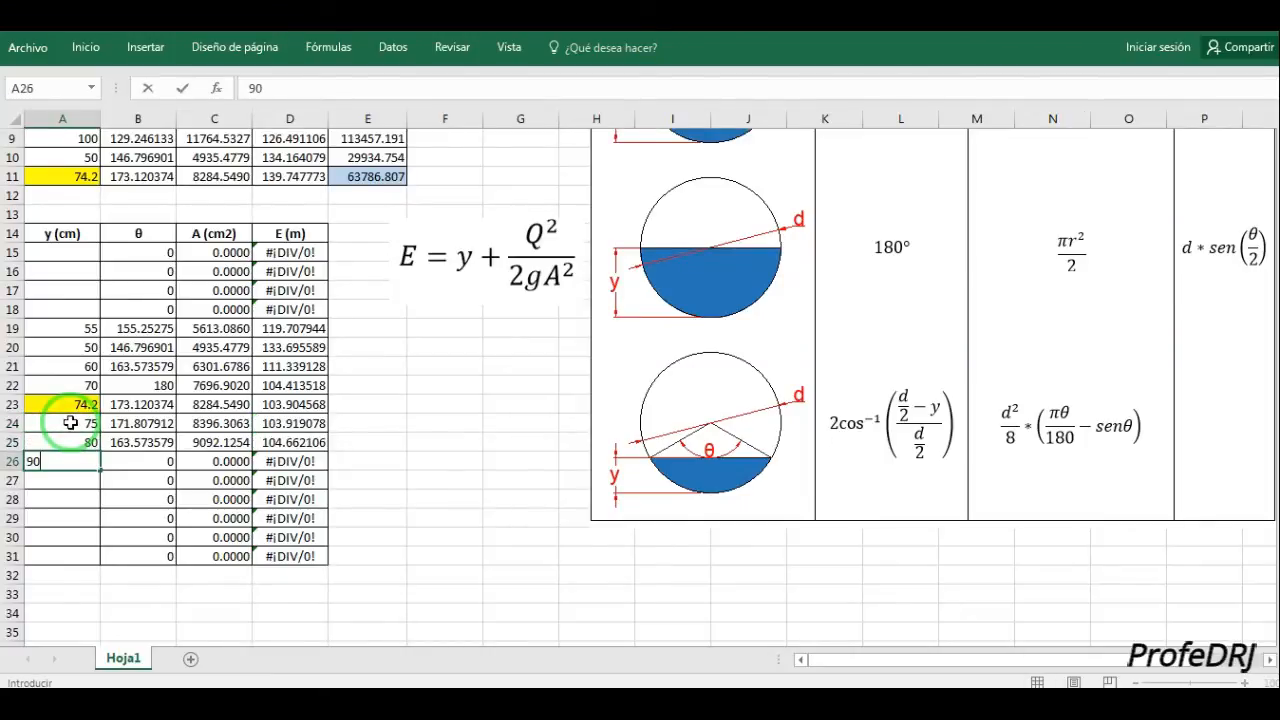
pyautogui.press('Return')
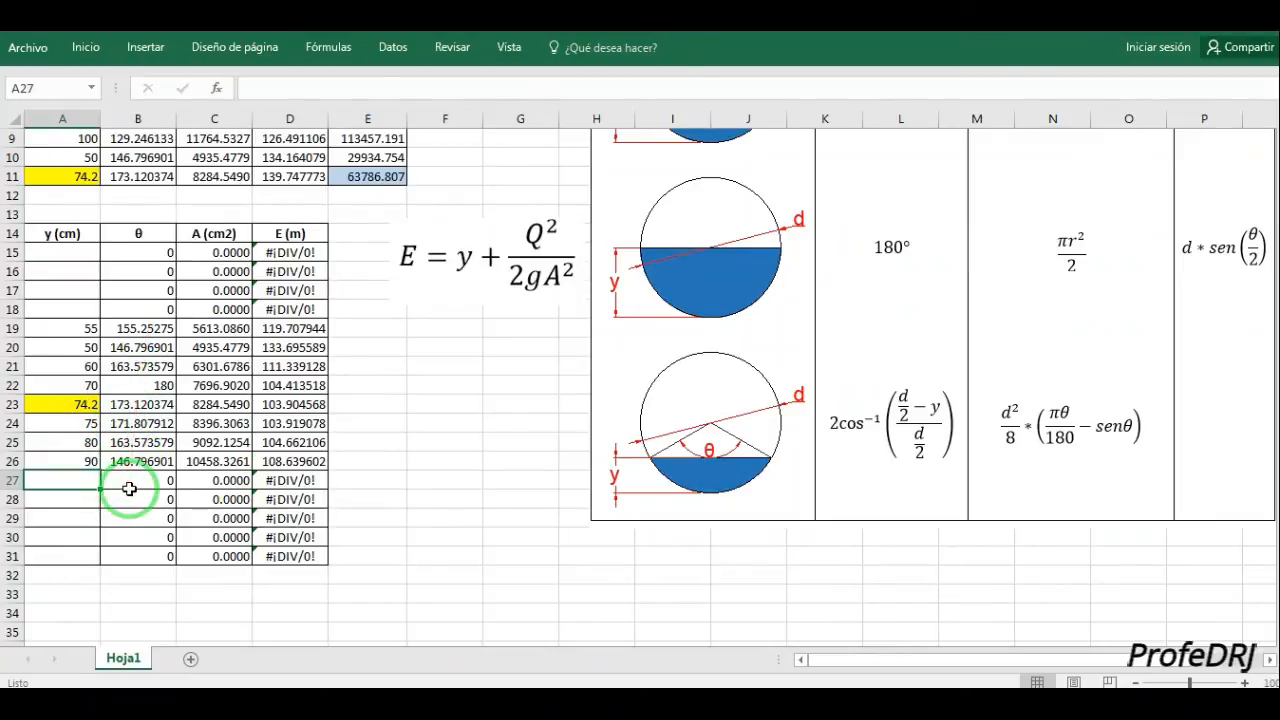
pyautogui.moveTo(77, 486); pyautogui.dragTo(140, 413)
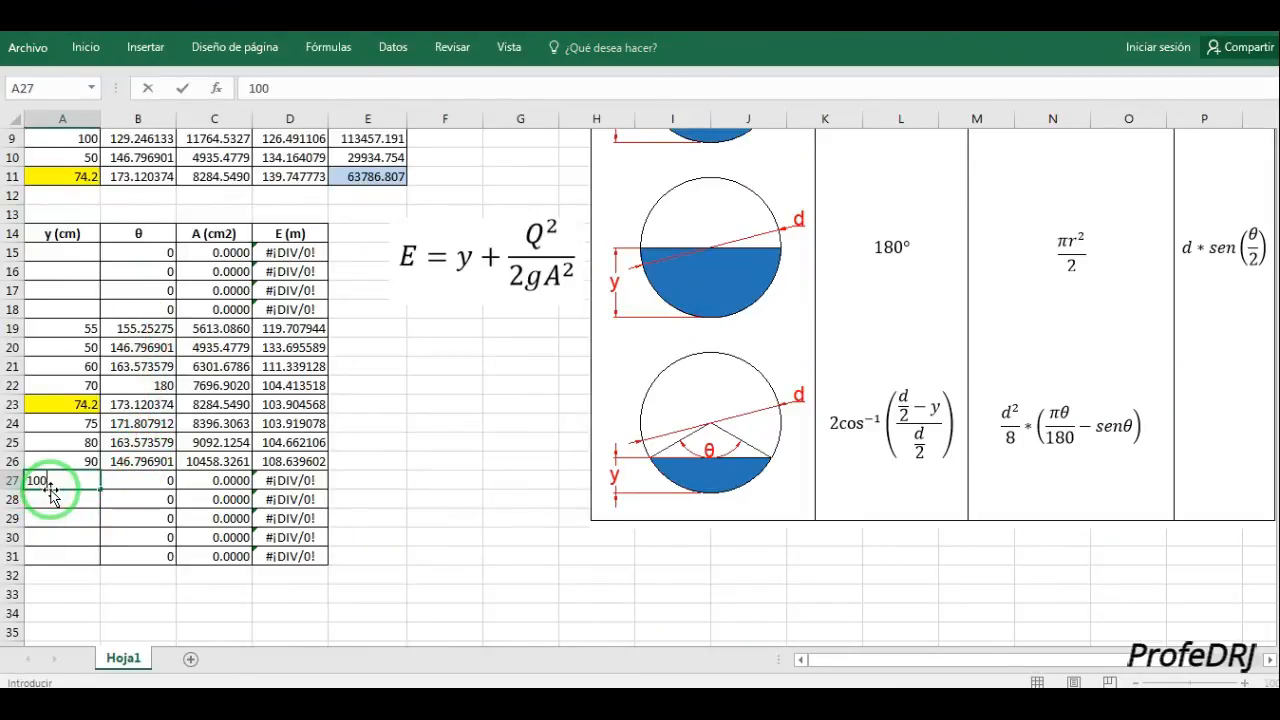
pyautogui.press('Return')
# Set the depths in A18, A19 and A20 to 45, 50 and 55 so the column increases in order.
pyautogui.click(79, 311)
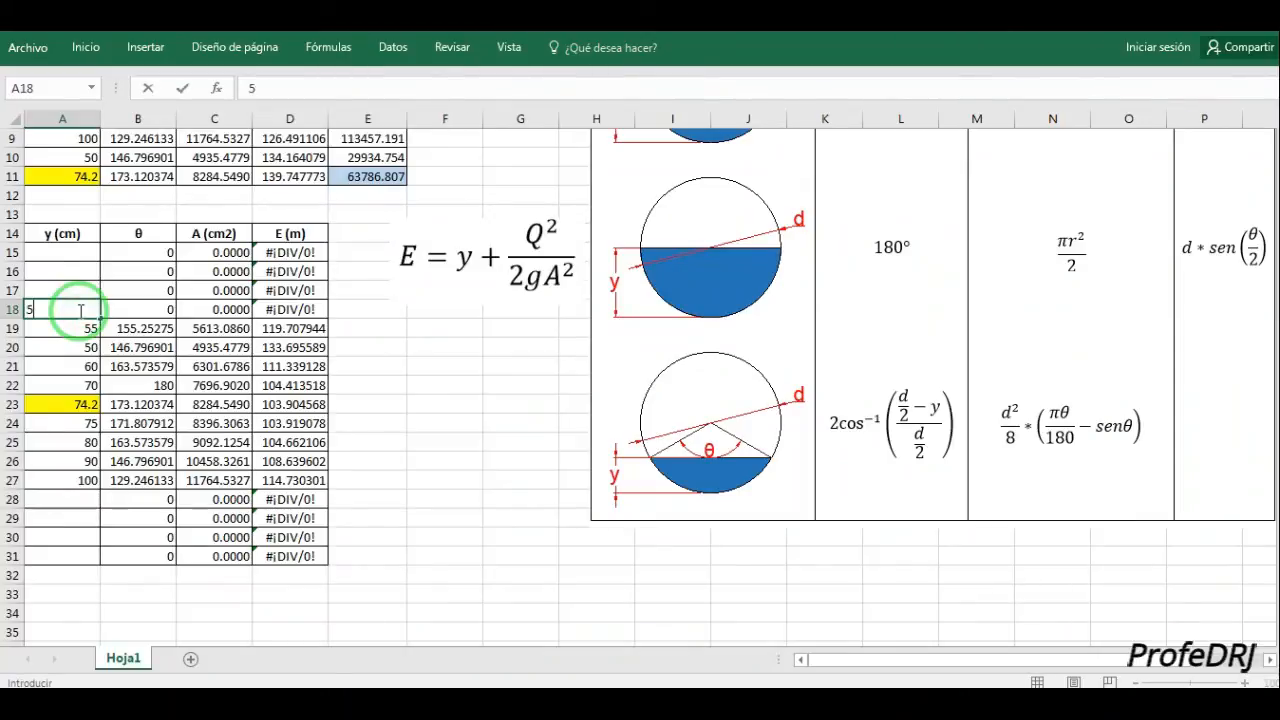
pyautogui.click(104, 385)
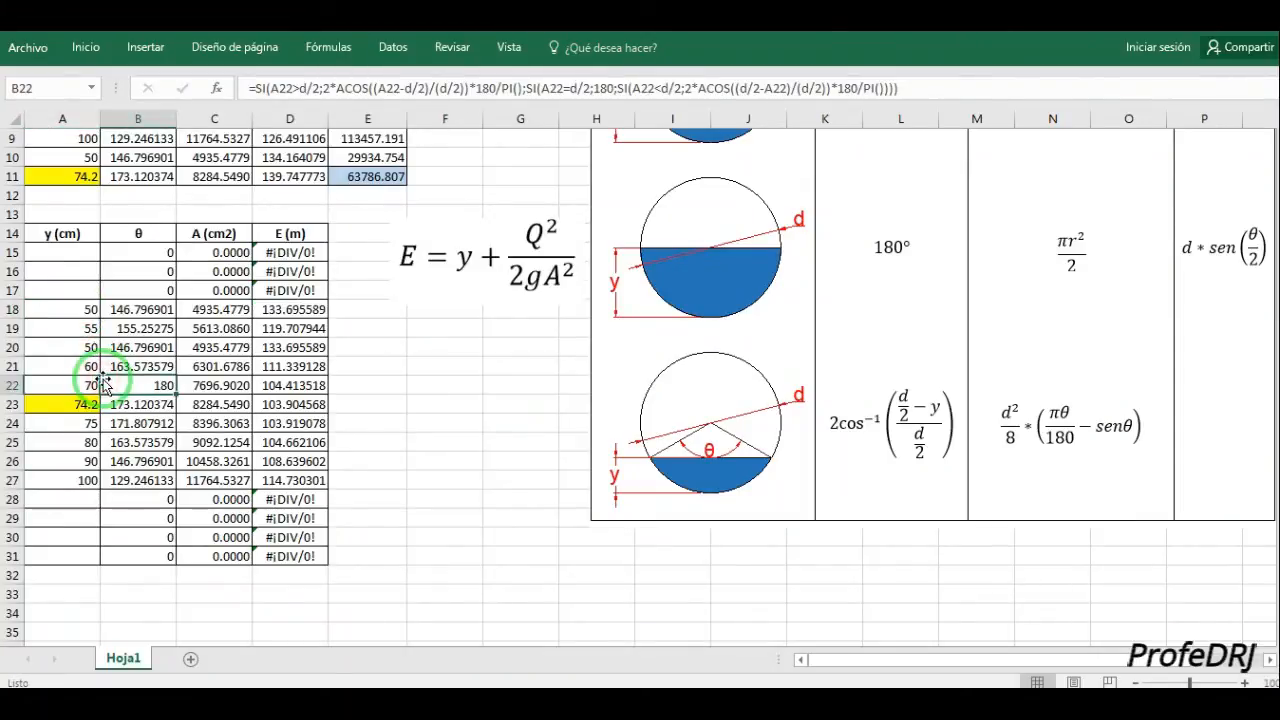
pyautogui.click(74, 356)
pyautogui.write('55')
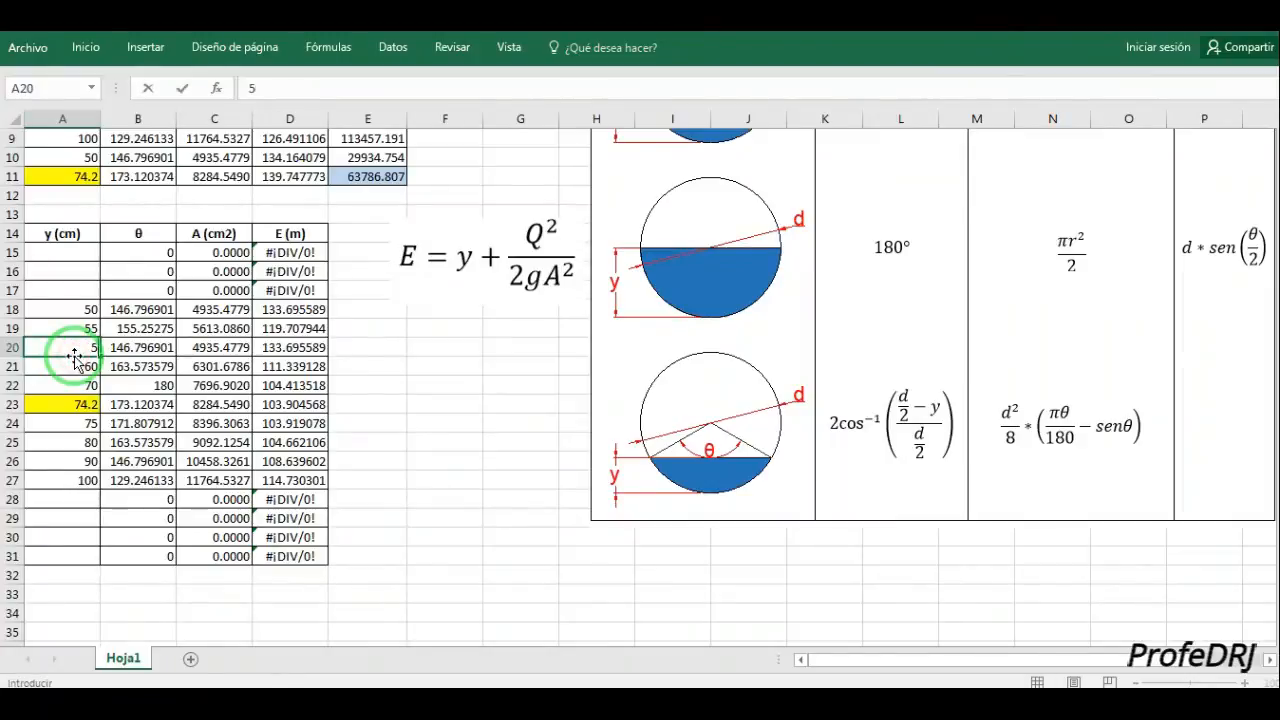
pyautogui.press('Up')
pyautogui.write('50')
pyautogui.press('Up')
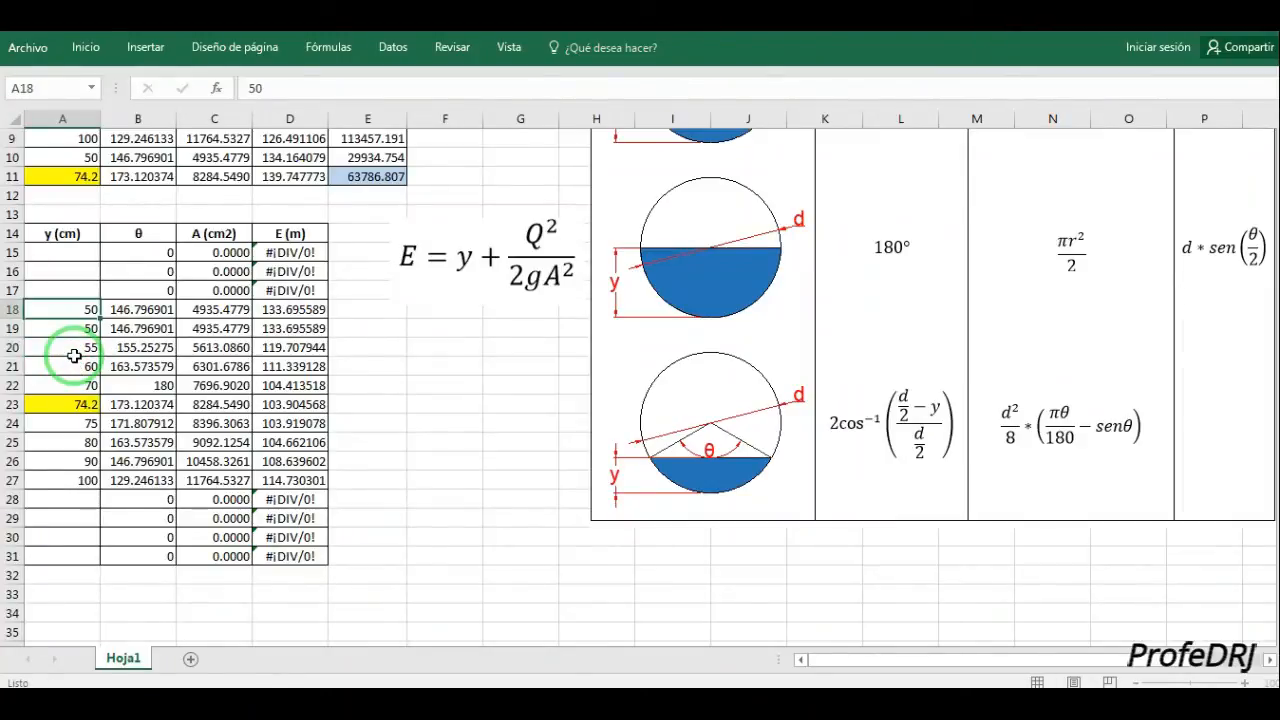
pyautogui.press('Return')
pyautogui.press('Up')
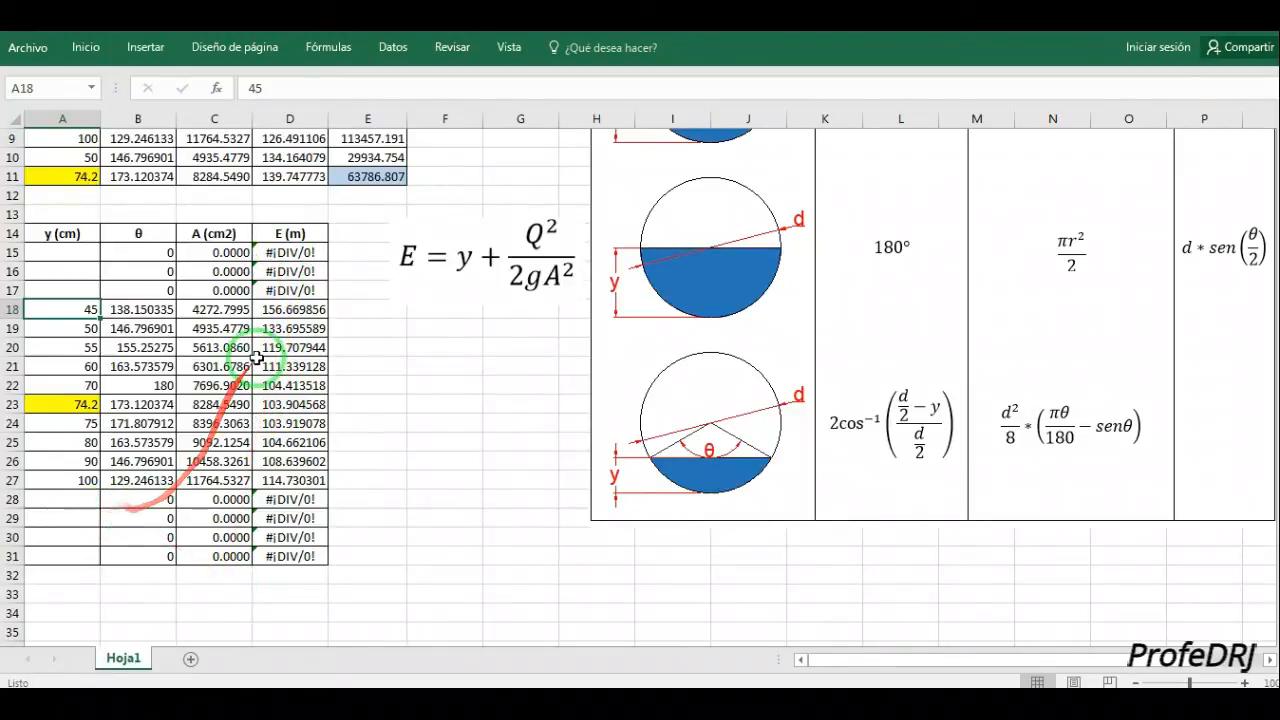
# Enter the depths 110, 120, 130 and 140 in A28:A31 to complete the lower end of the table.
pyautogui.click(86, 497)
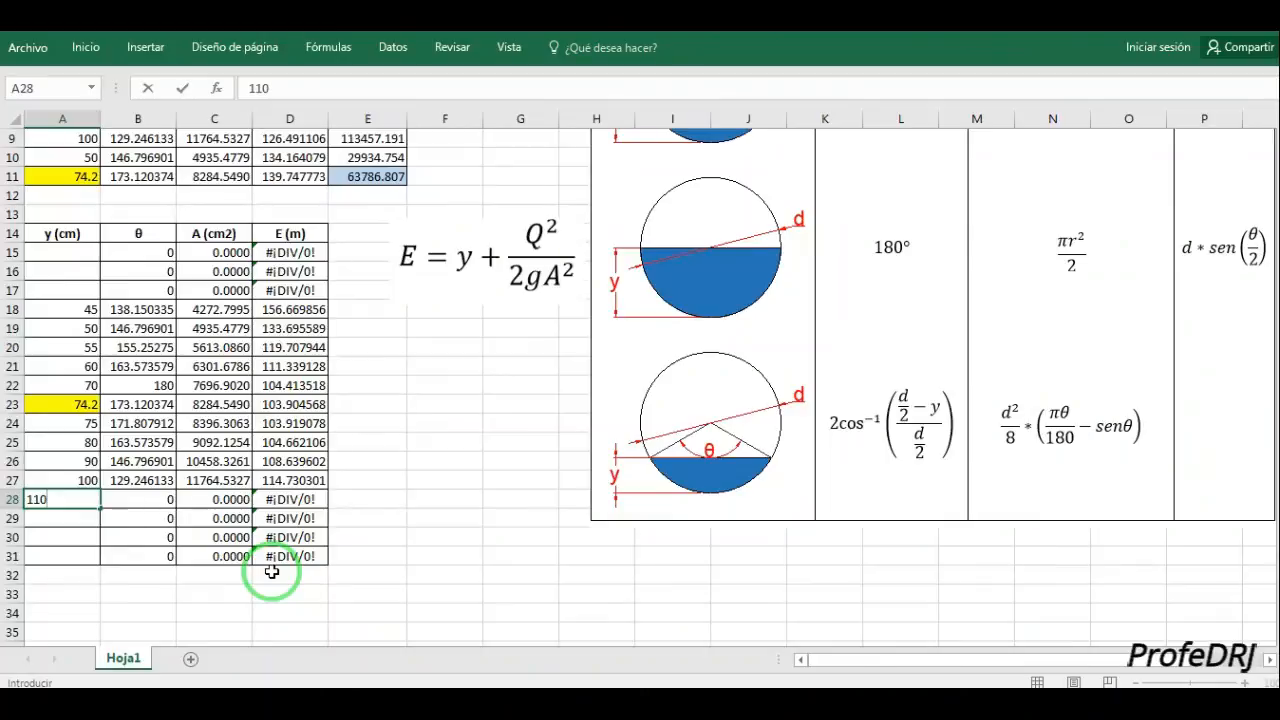
pyautogui.press('Return')
pyautogui.press('Return')
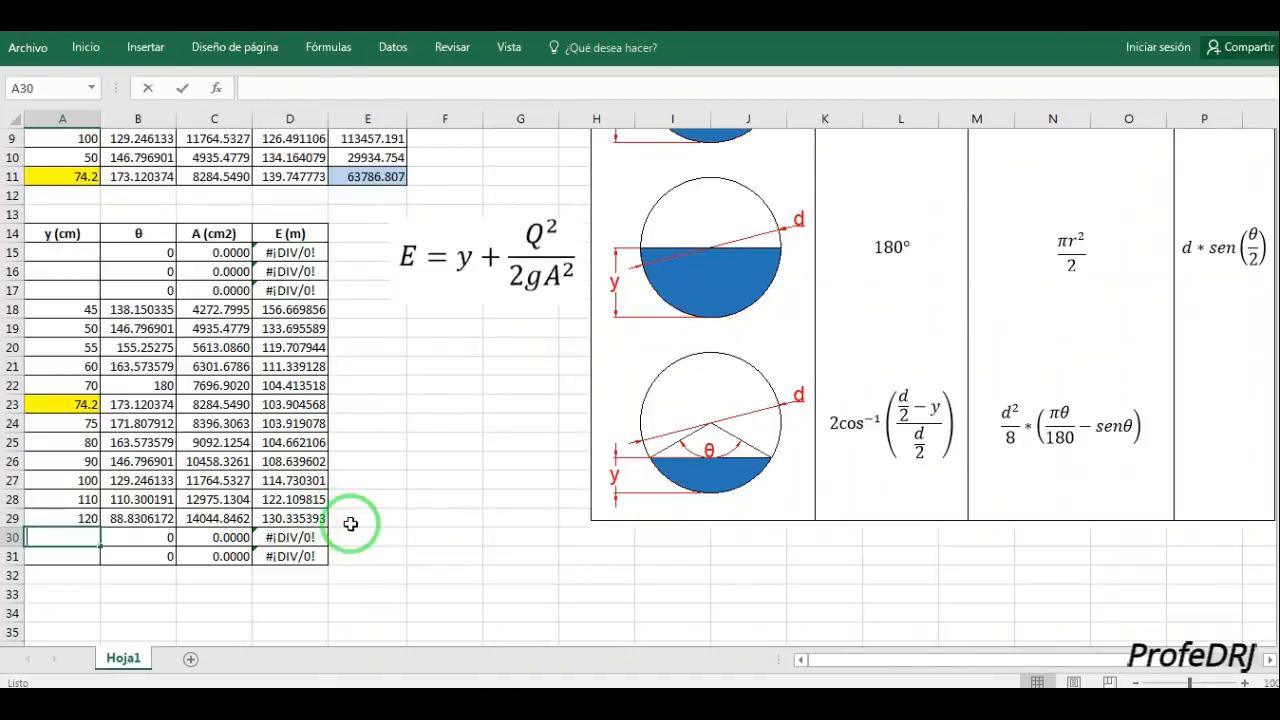
pyautogui.press('Return')
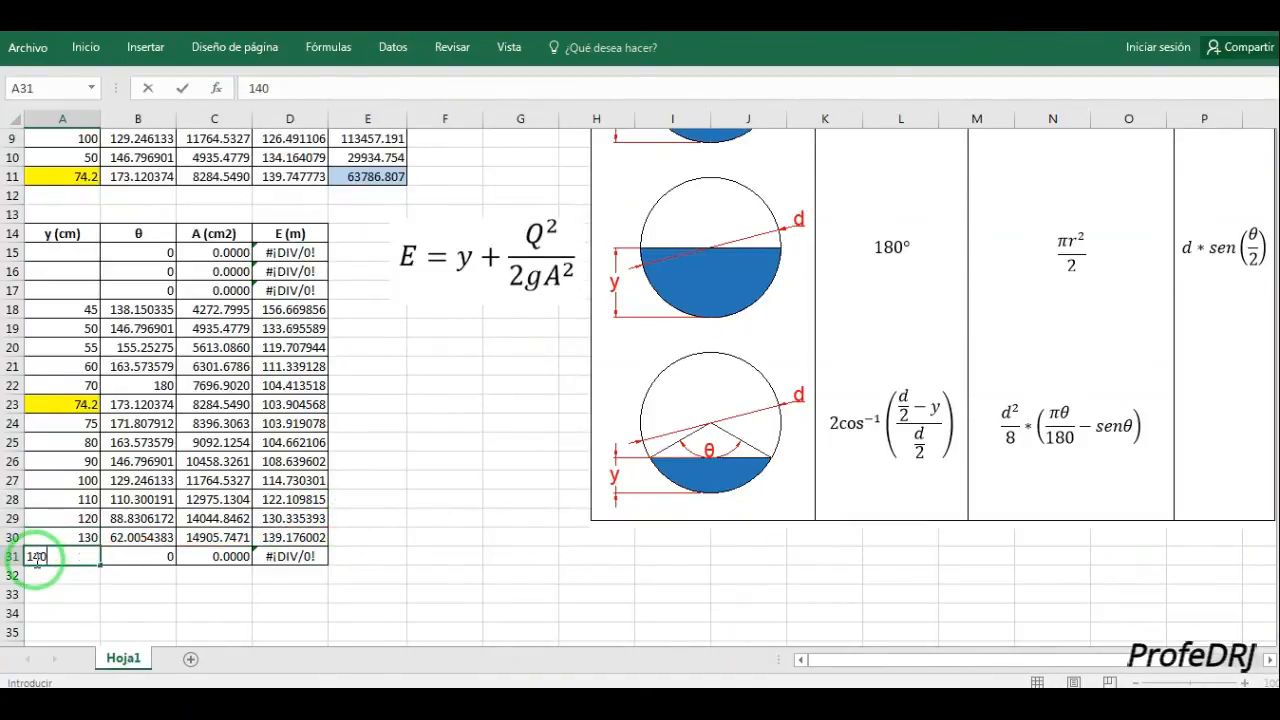
pyautogui.write('140')
pyautogui.press('Return')
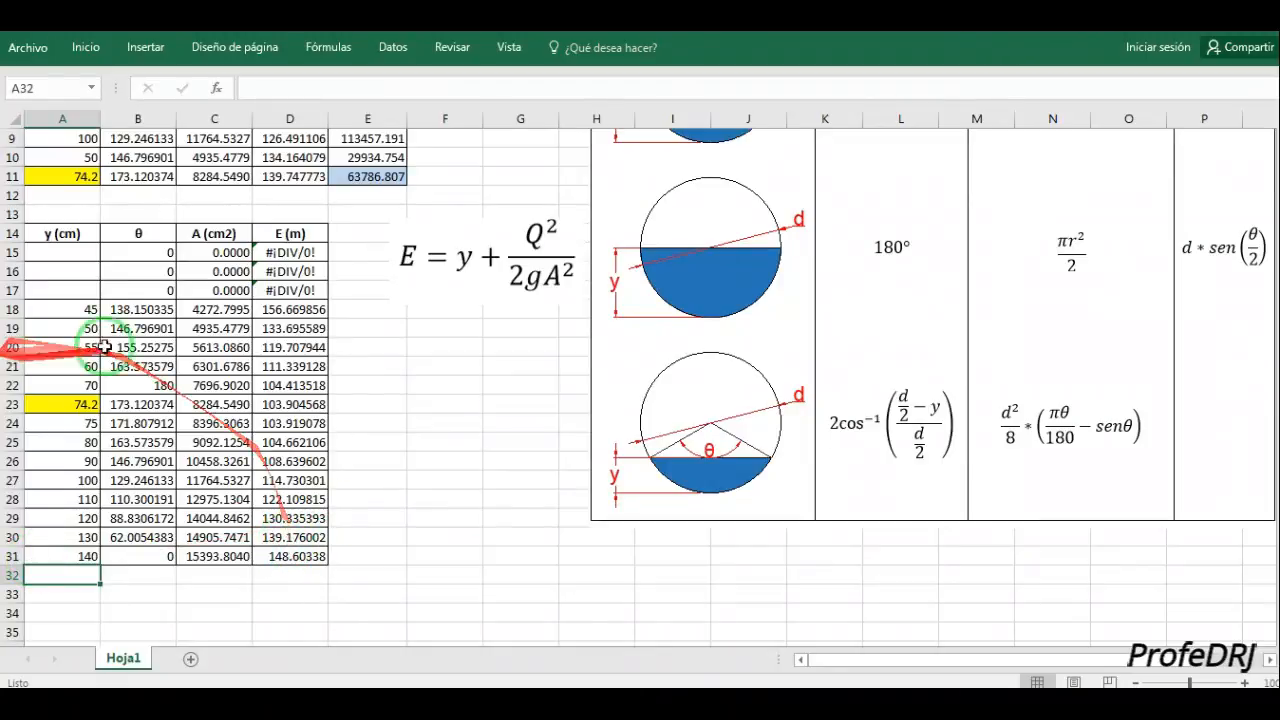
# Try a depth of 150 in A31, the last row of the energy table, and undo the entry.
pyautogui.press('Up')
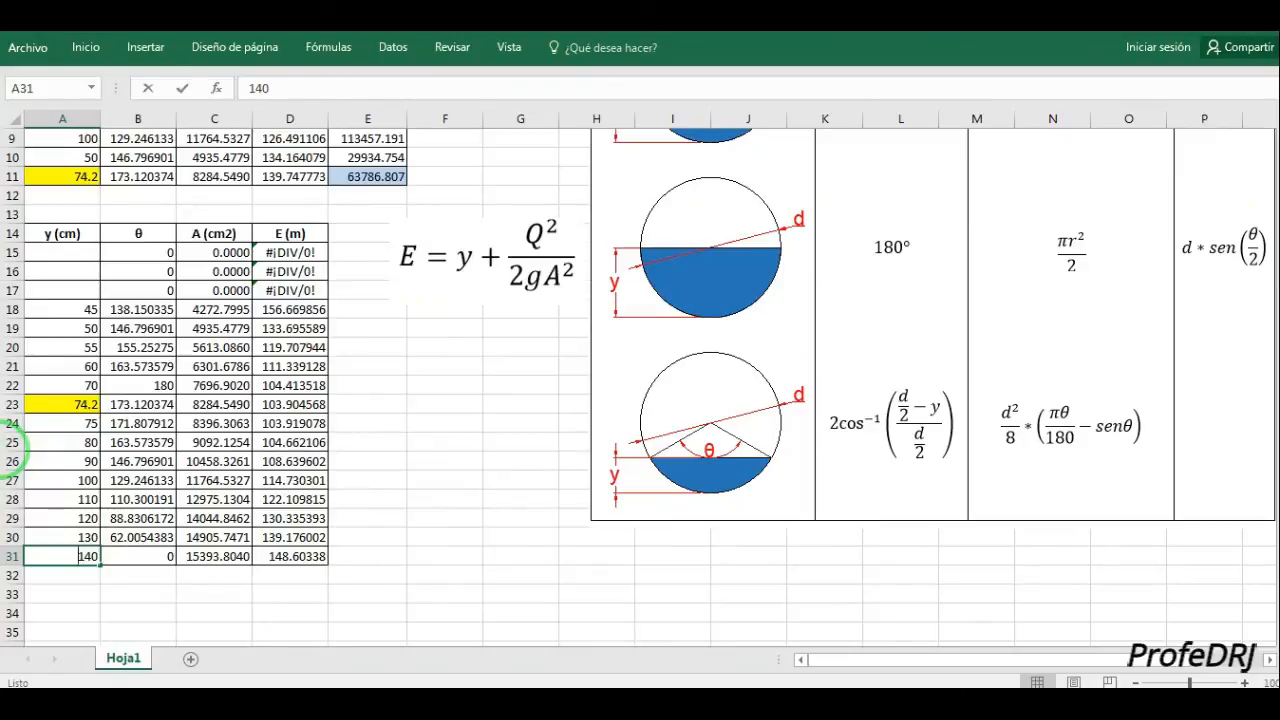
pyautogui.press('Return')
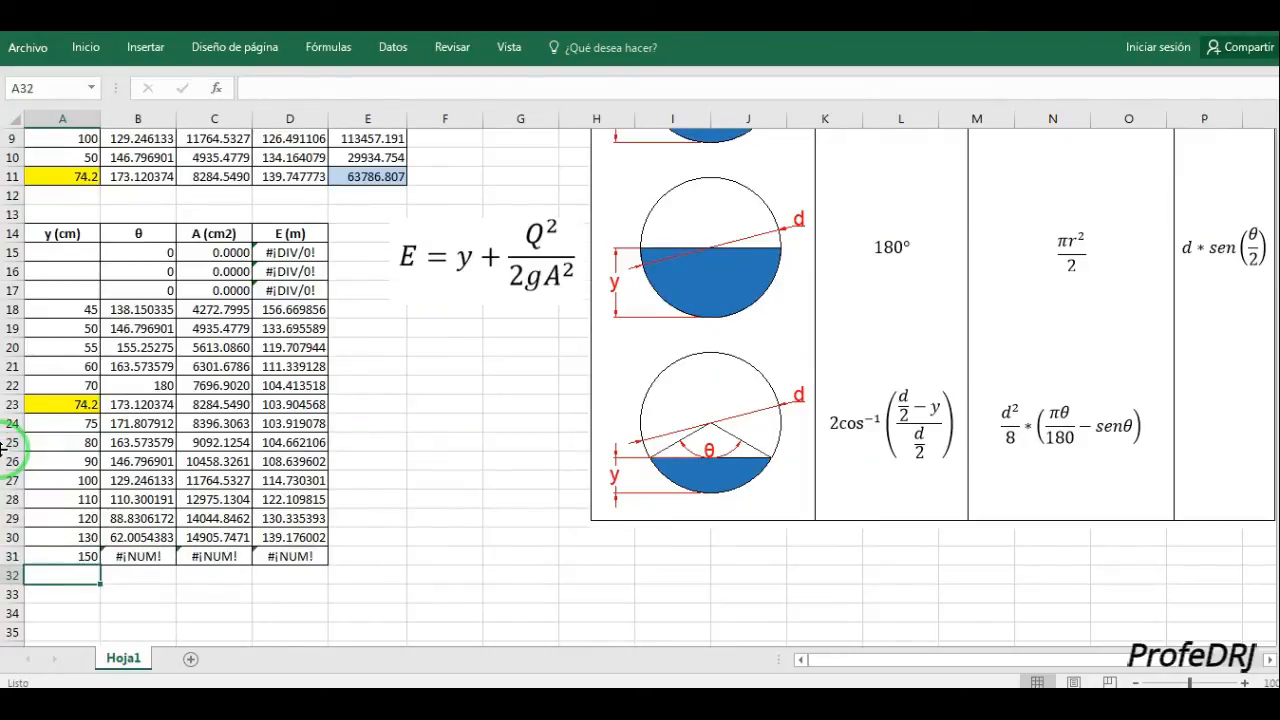
pyautogui.hotkey('ctrl', 'z')
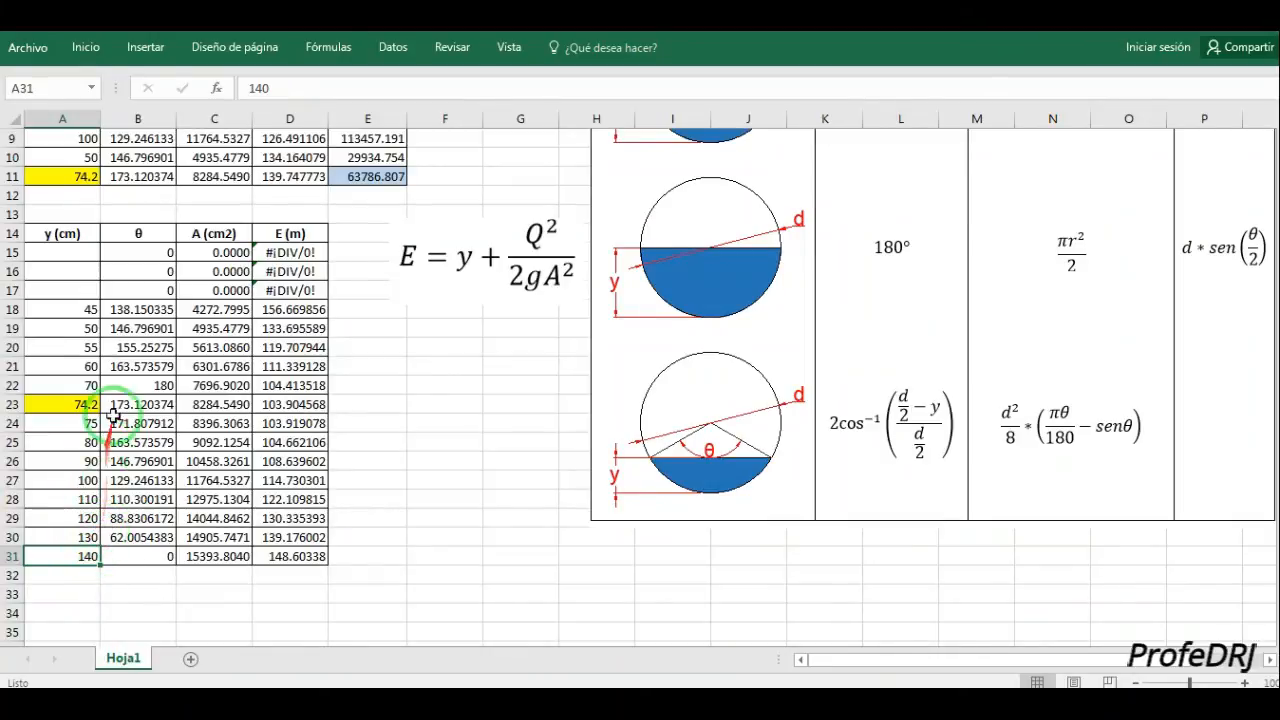
# Try depths of 46, 47 and 47.5 in A15 to compare its energy E with that of the last row.
pyautogui.click(84, 286)
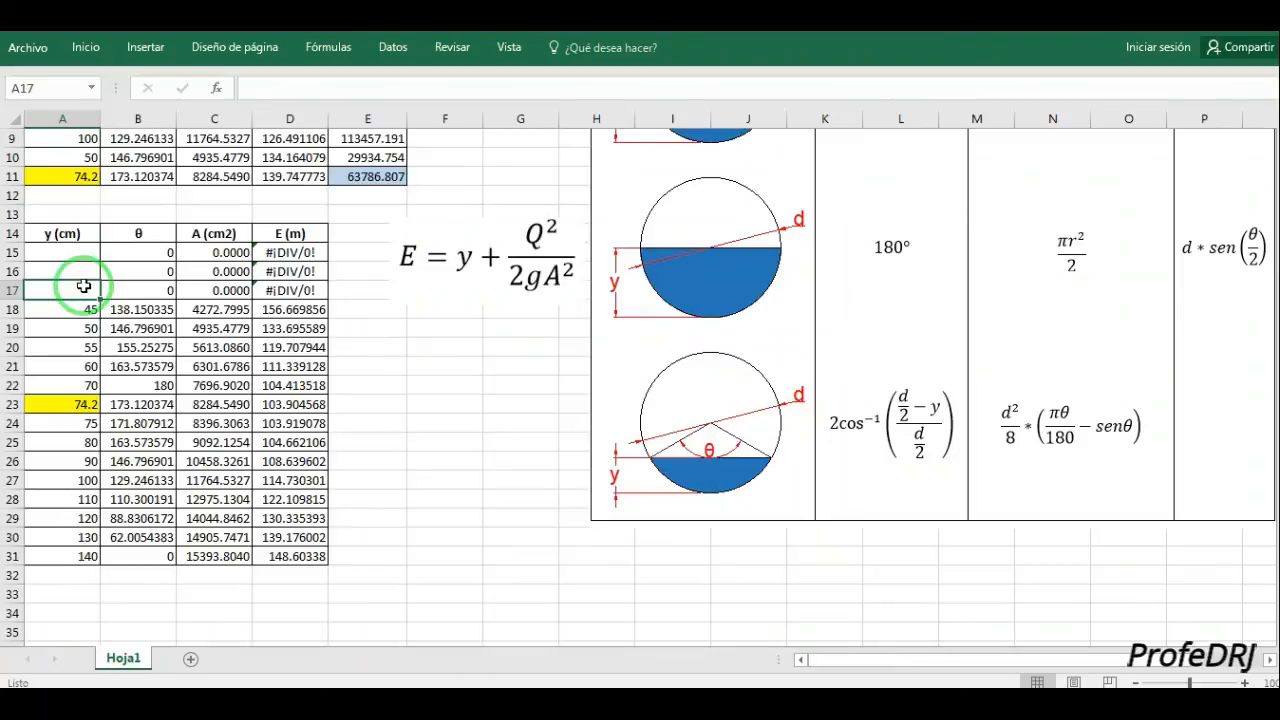
pyautogui.click(290, 290)
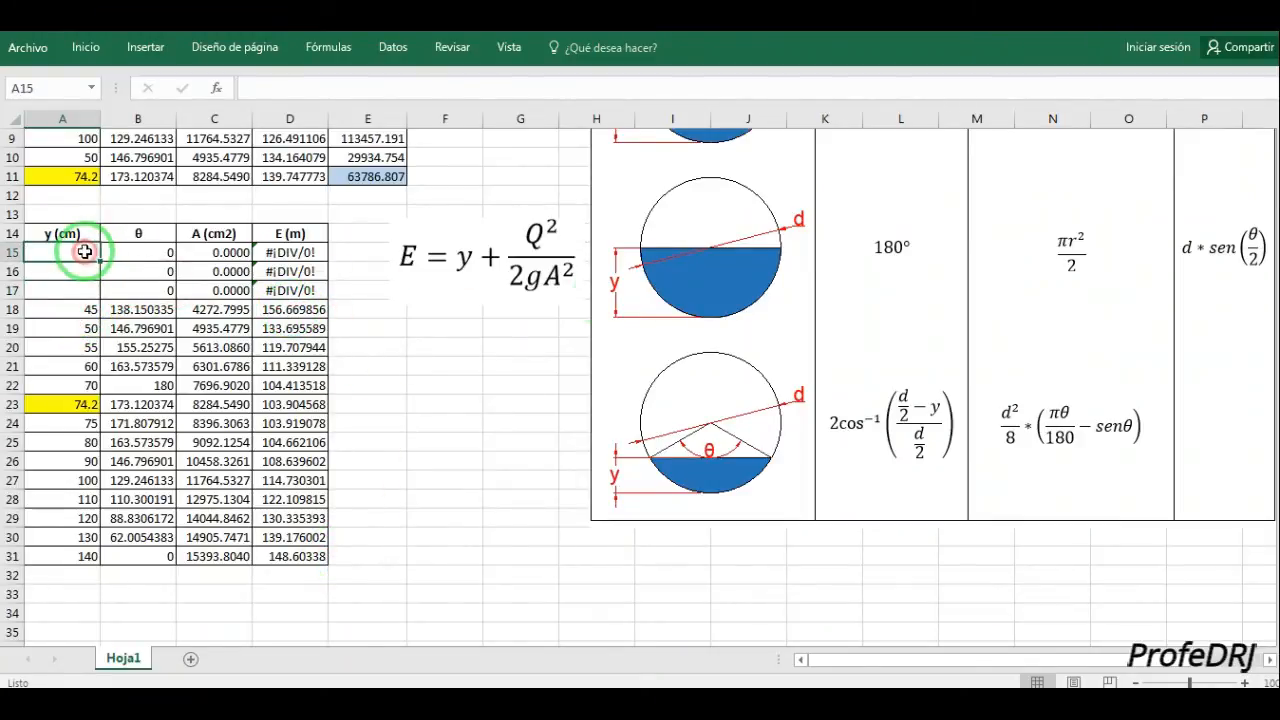
pyautogui.click(95, 310)
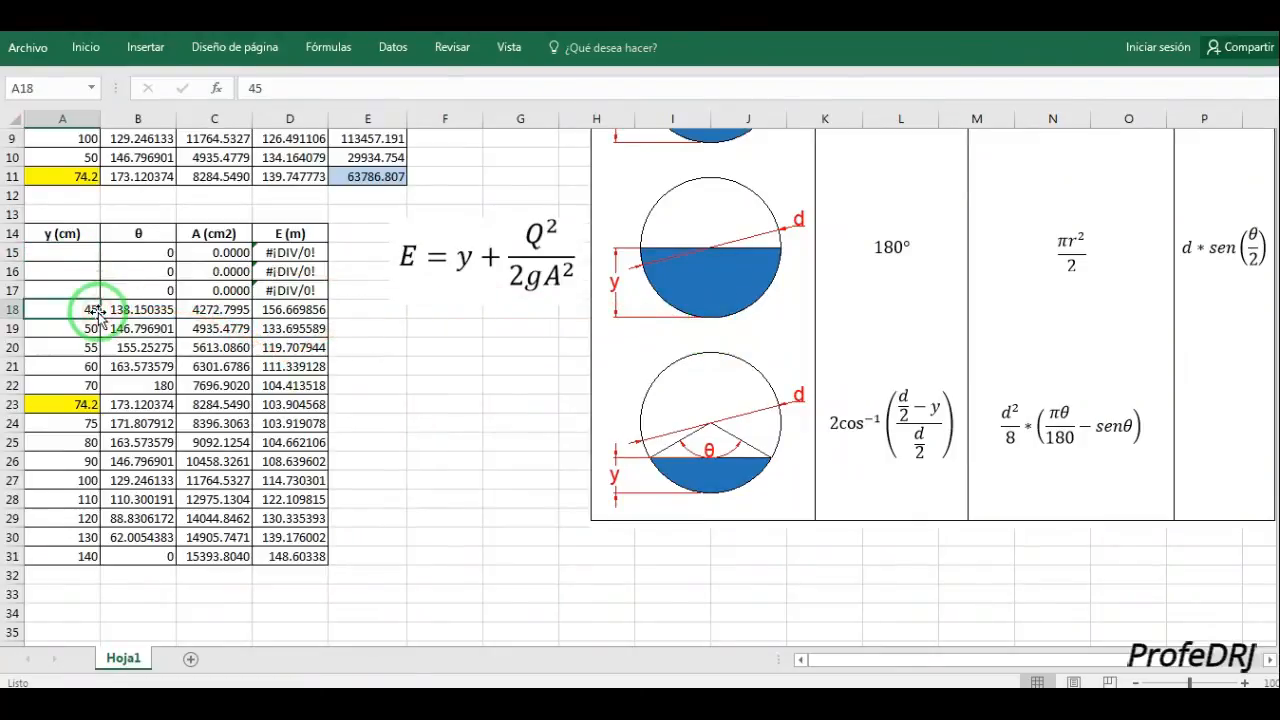
pyautogui.click(80, 259)
pyautogui.write('46')
pyautogui.press('Return')
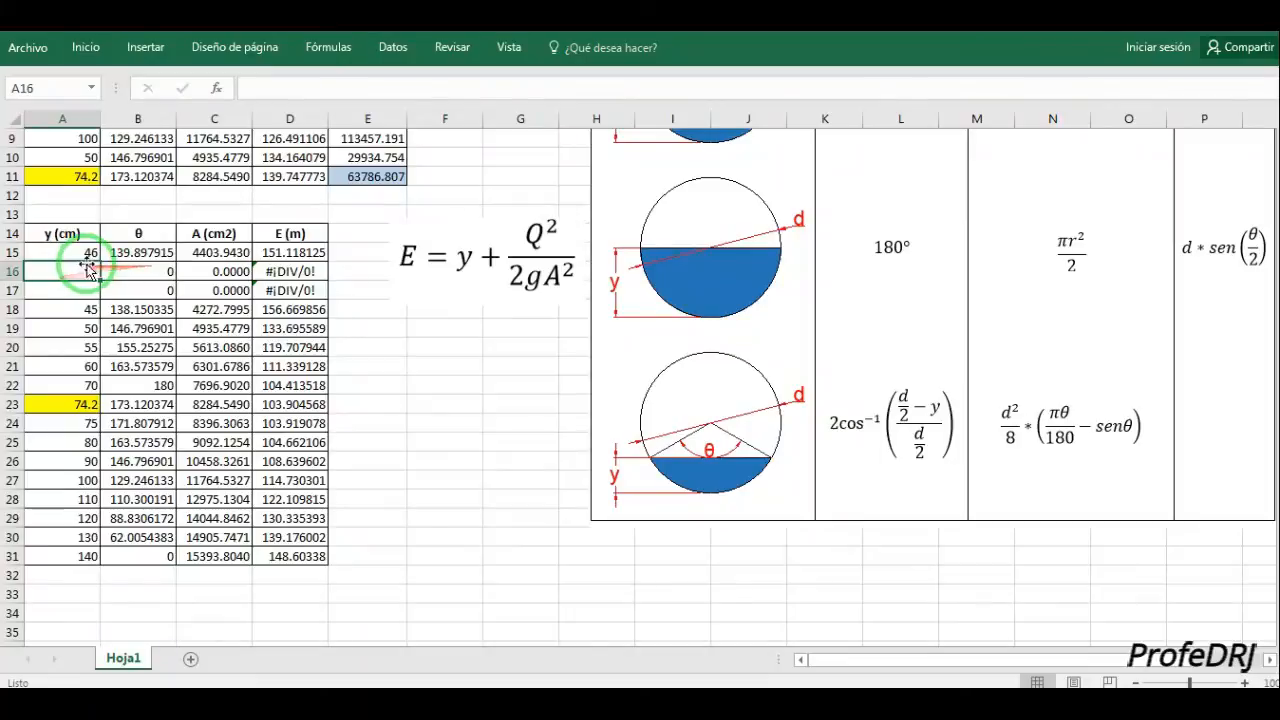
pyautogui.write('47')
pyautogui.press('Return')
pyautogui.click(60, 246)
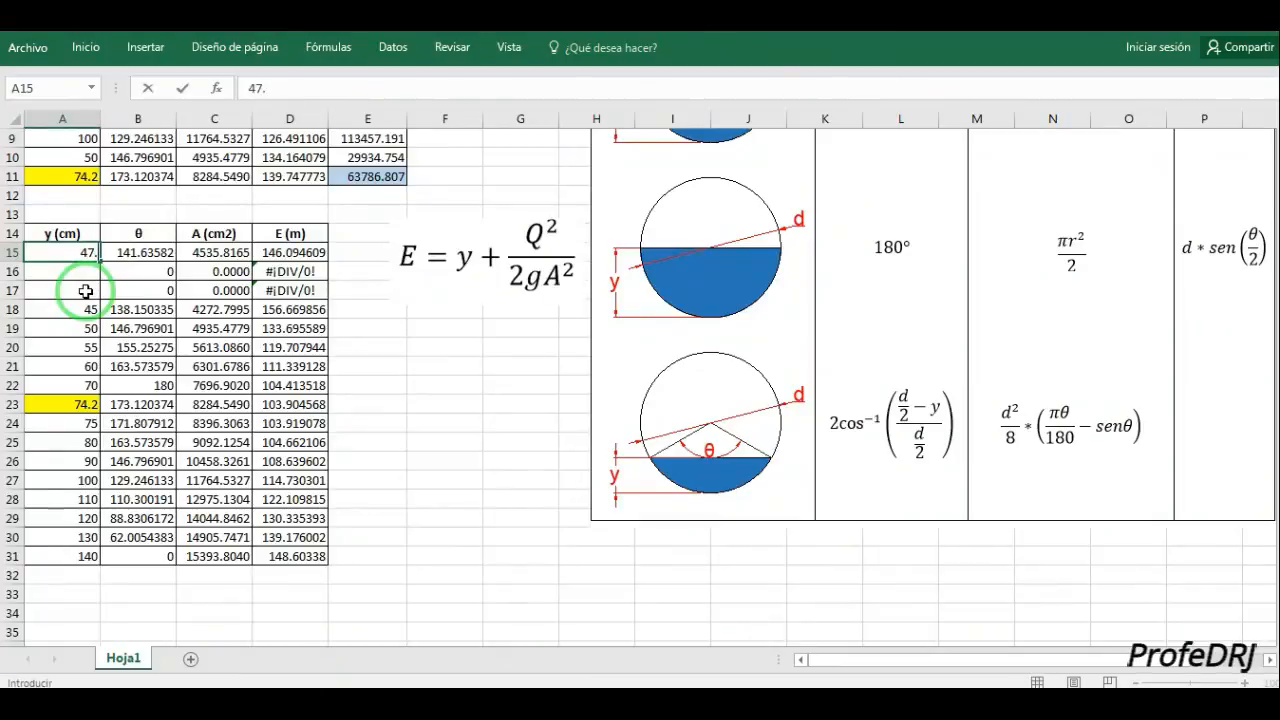
pyautogui.write('47.5')
pyautogui.press('Return')
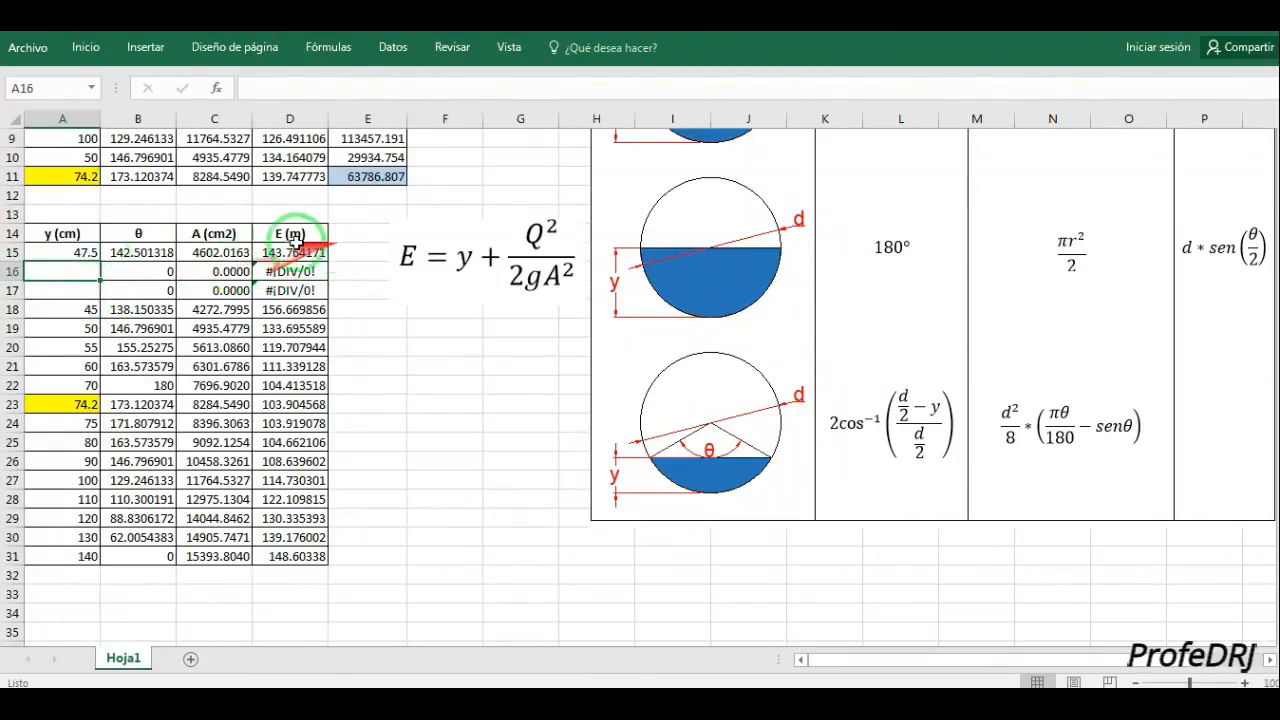
# Set the depth in A15 to 46.5 so its energy E closely matches that of the last row.
pyautogui.click(85, 252)
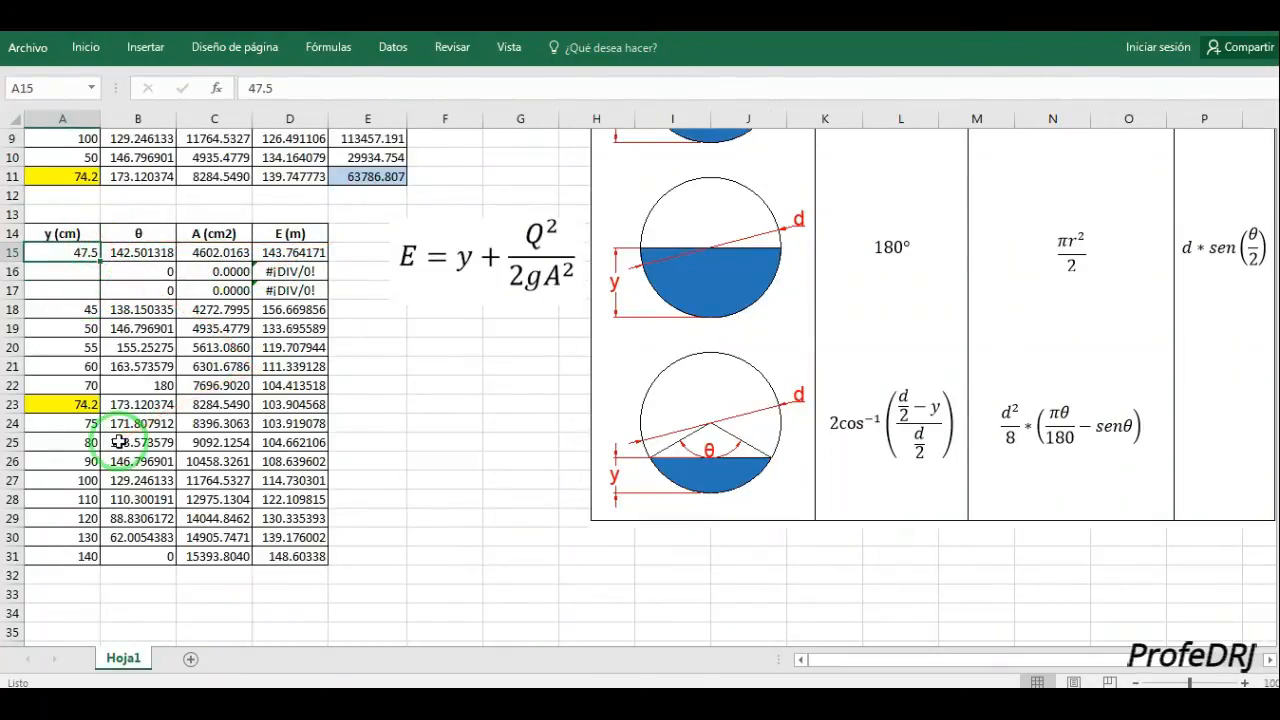
pyautogui.write('46.5')
pyautogui.press('Return')
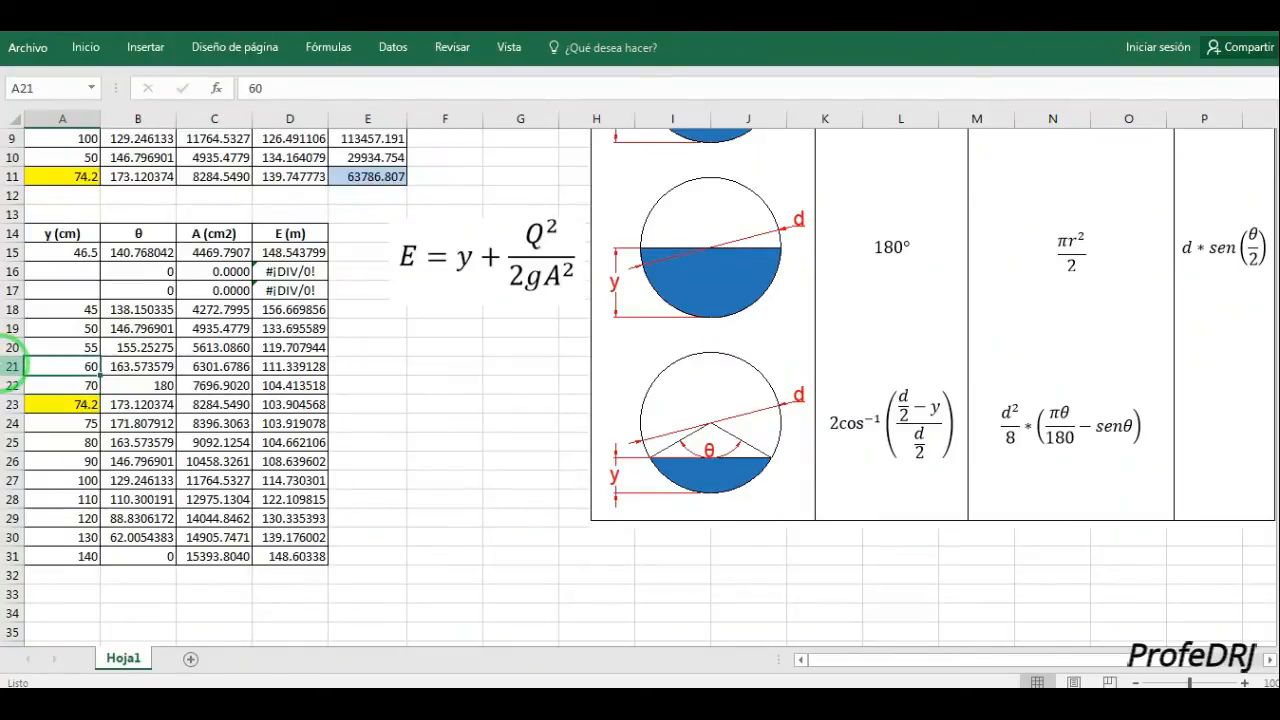
# Set the depths in A21, A20 and A19 to 65, 60 and 55, and clear A18.
pyautogui.press('Up')
pyautogui.write('60')
pyautogui.press('Up')
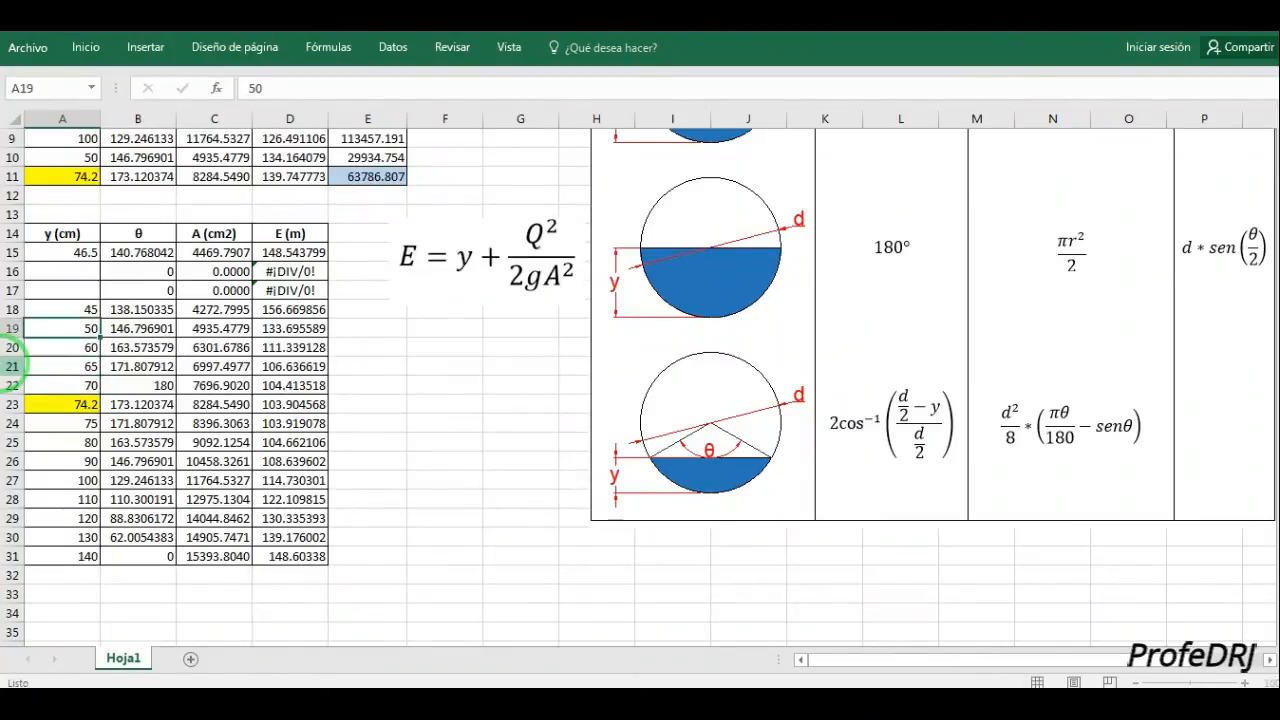
pyautogui.press('Up')
pyautogui.press('Up')
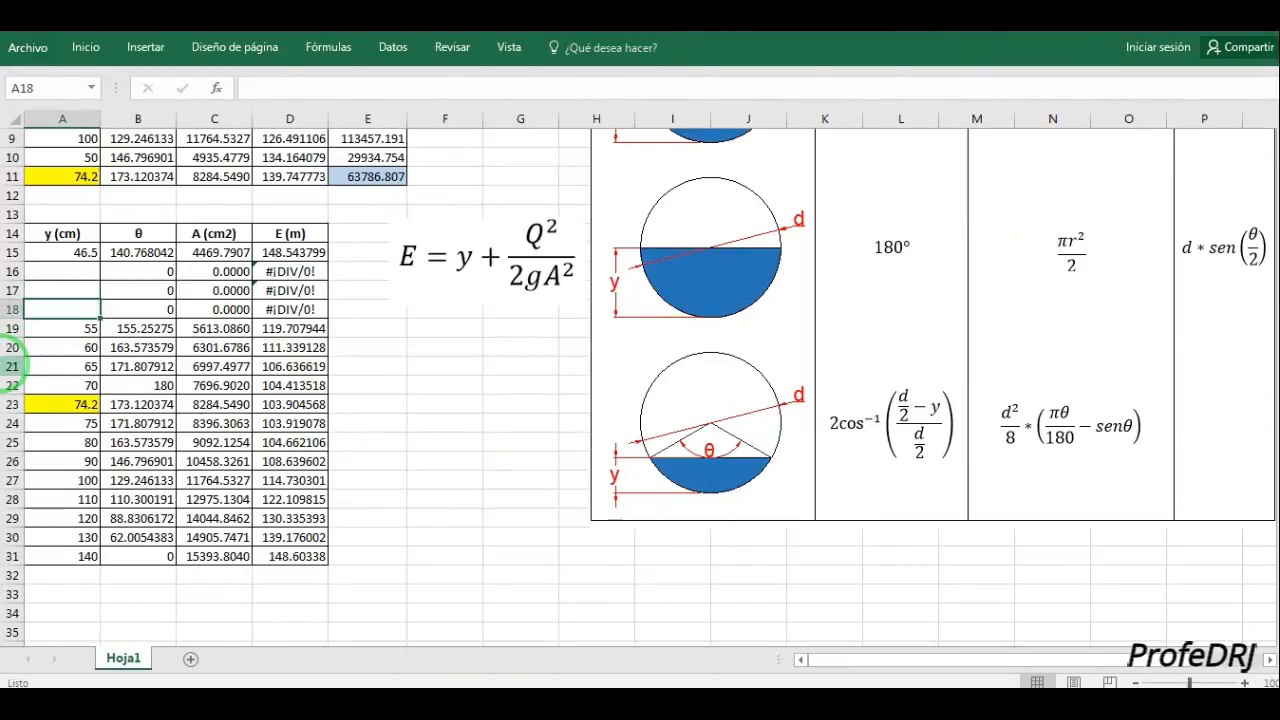
# Enter the depths 54, 51 and 50 in A18, A17 and A16 to fill the remaining rows.
pyautogui.write('54')
pyautogui.press('Up')
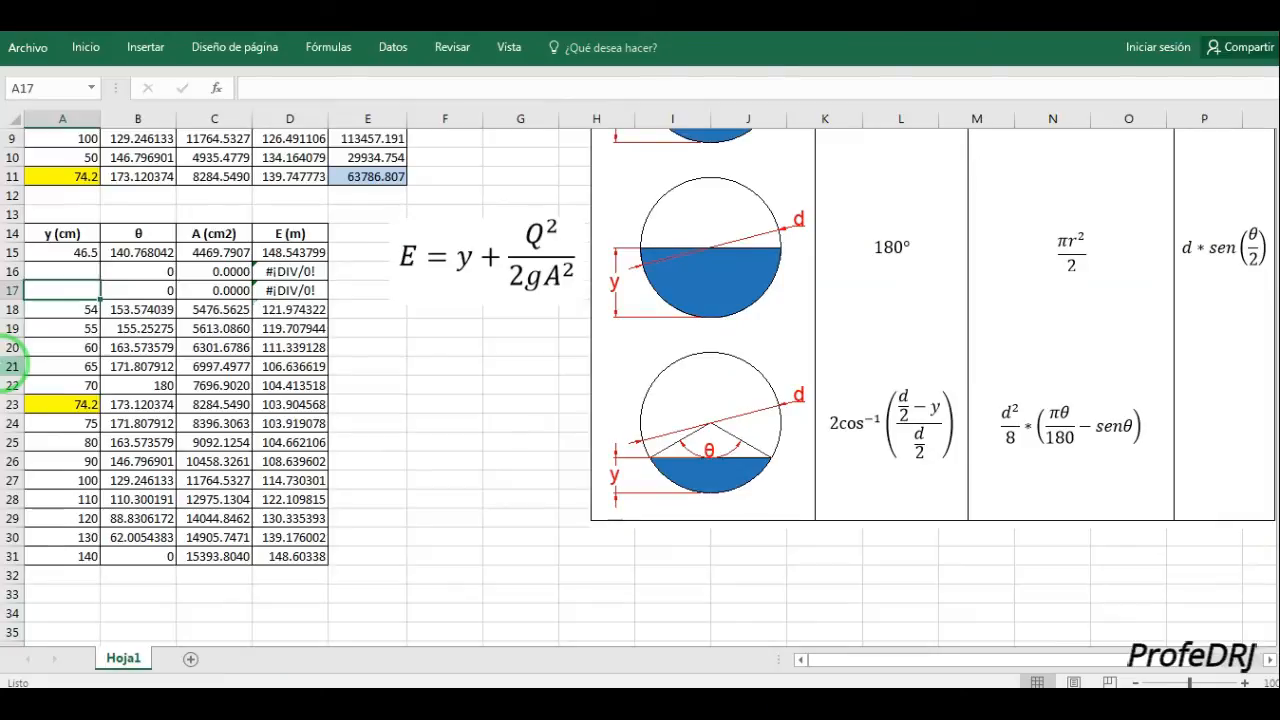
pyautogui.press('Up')
pyautogui.write('5')
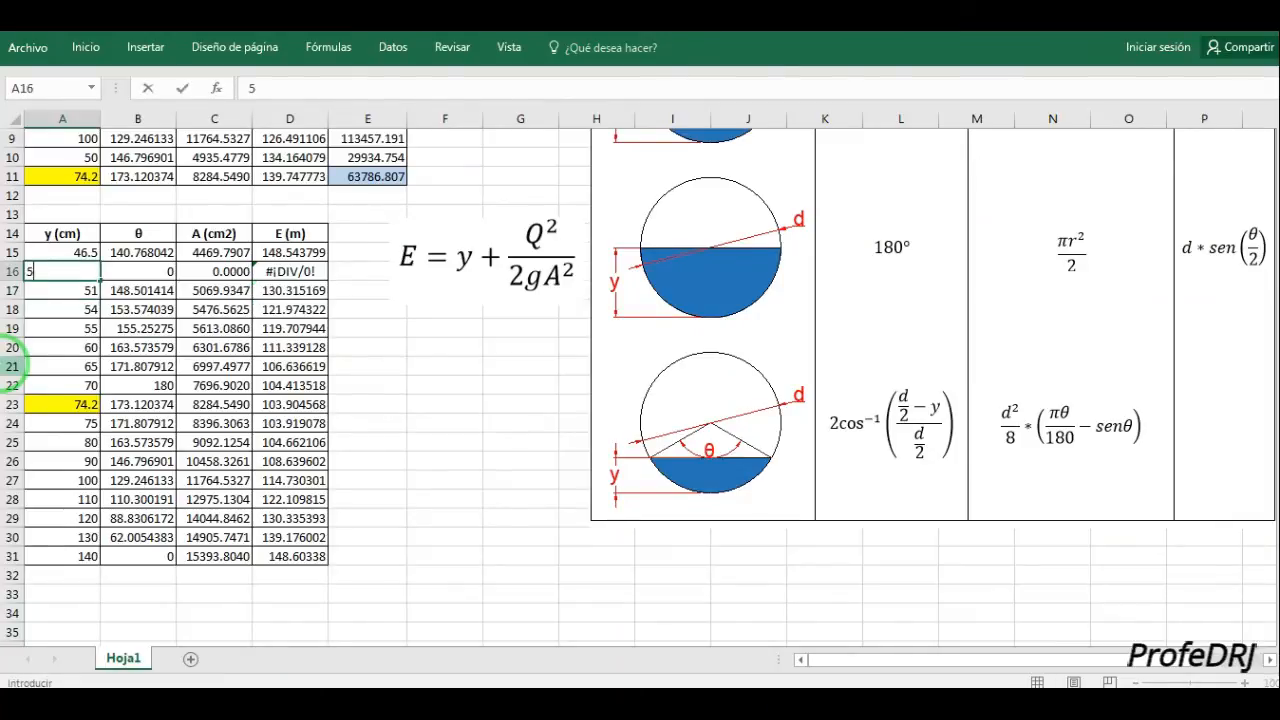
pyautogui.write('0')
pyautogui.press('Return')
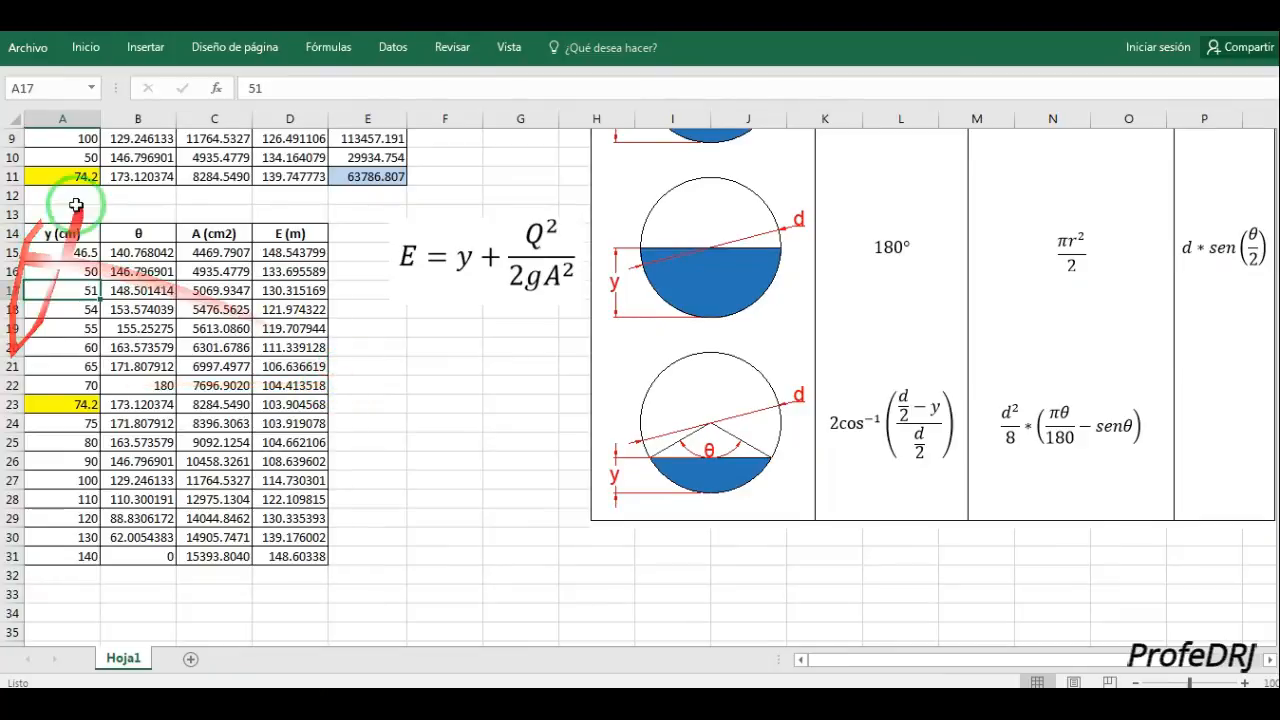
# Highlight the first and last energy values, D15 and D31, with a blue fill.
pyautogui.click(272, 252)
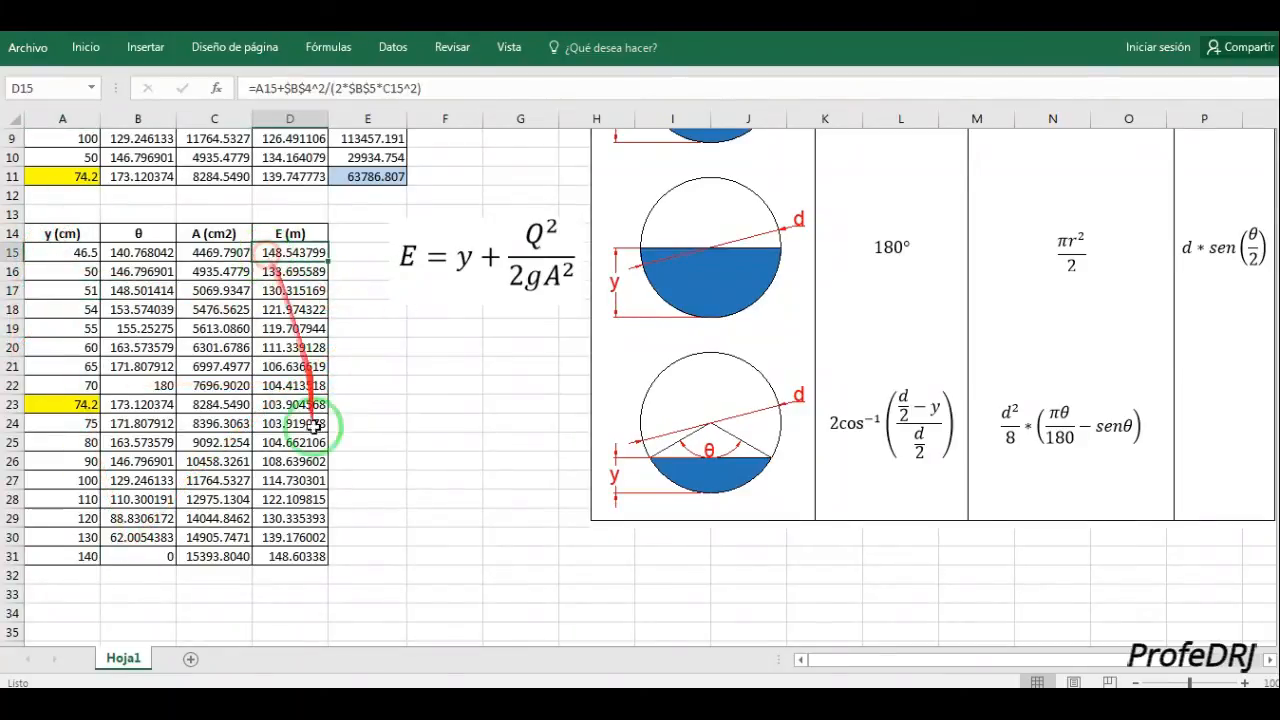
pyautogui.keyDown('ctrl'); pyautogui.click(288, 555); pyautogui.keyUp('ctrl')
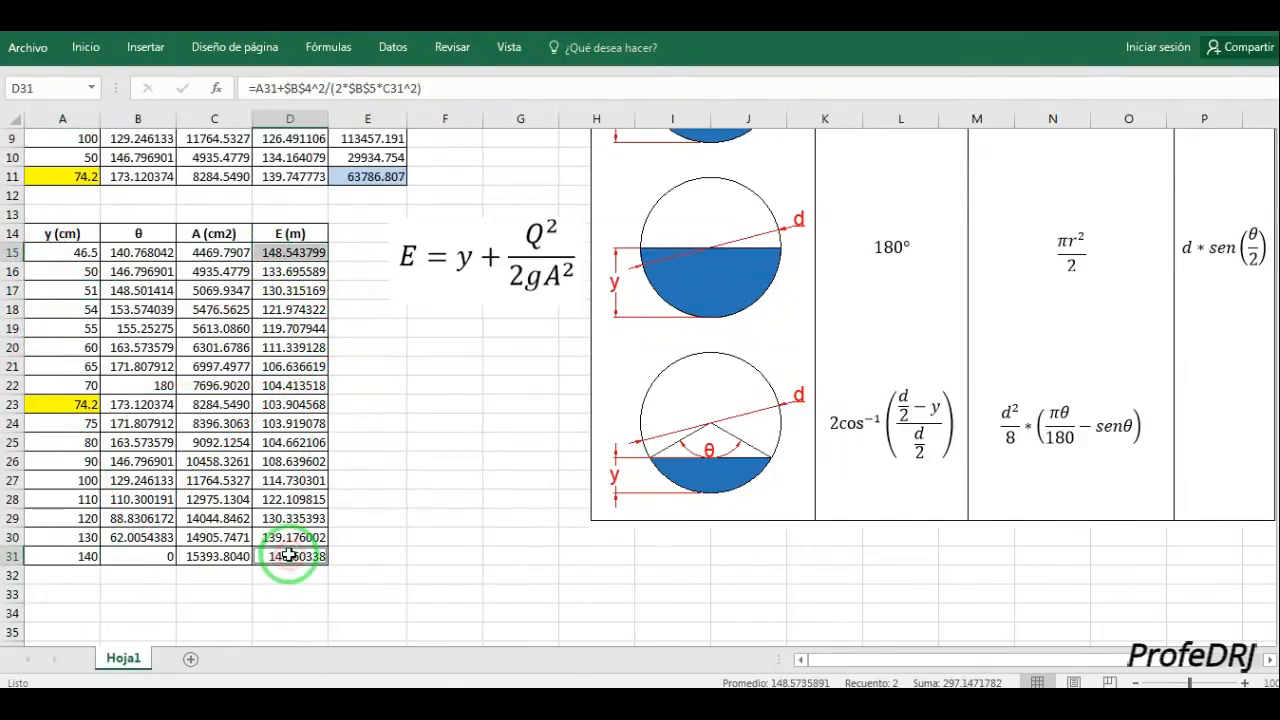
pyautogui.click(85, 47)
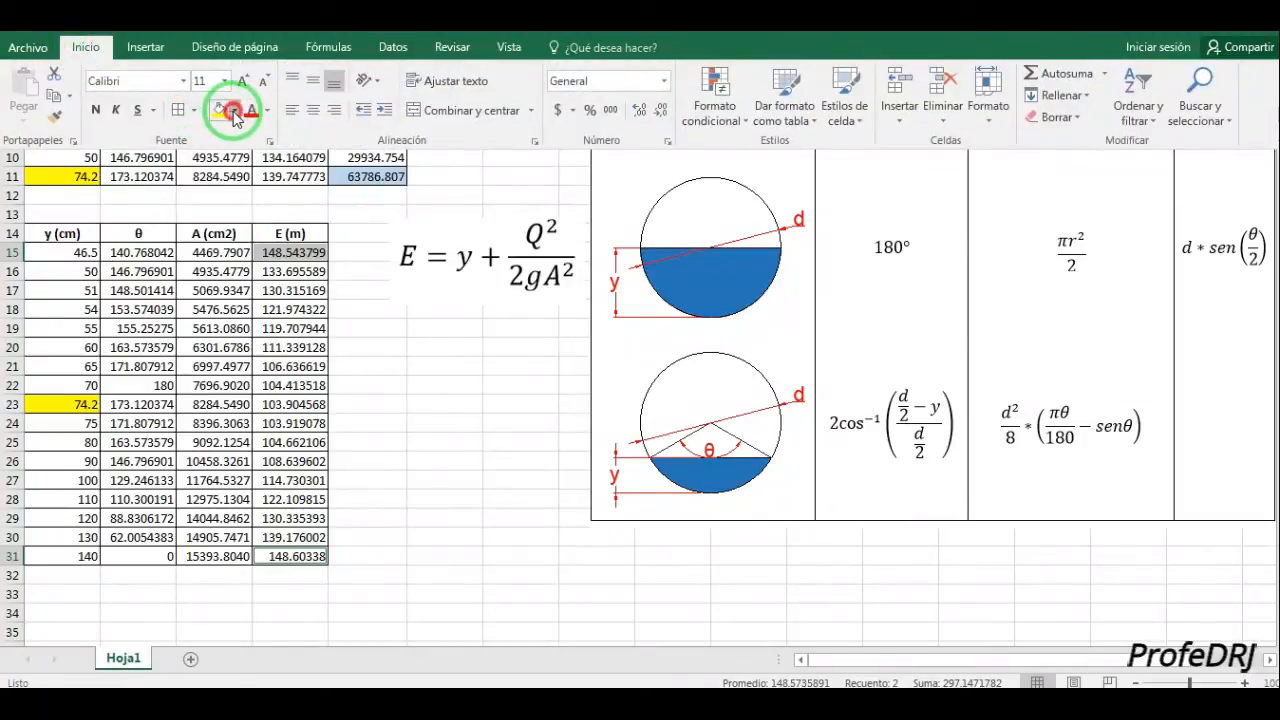
pyautogui.click(233, 112)
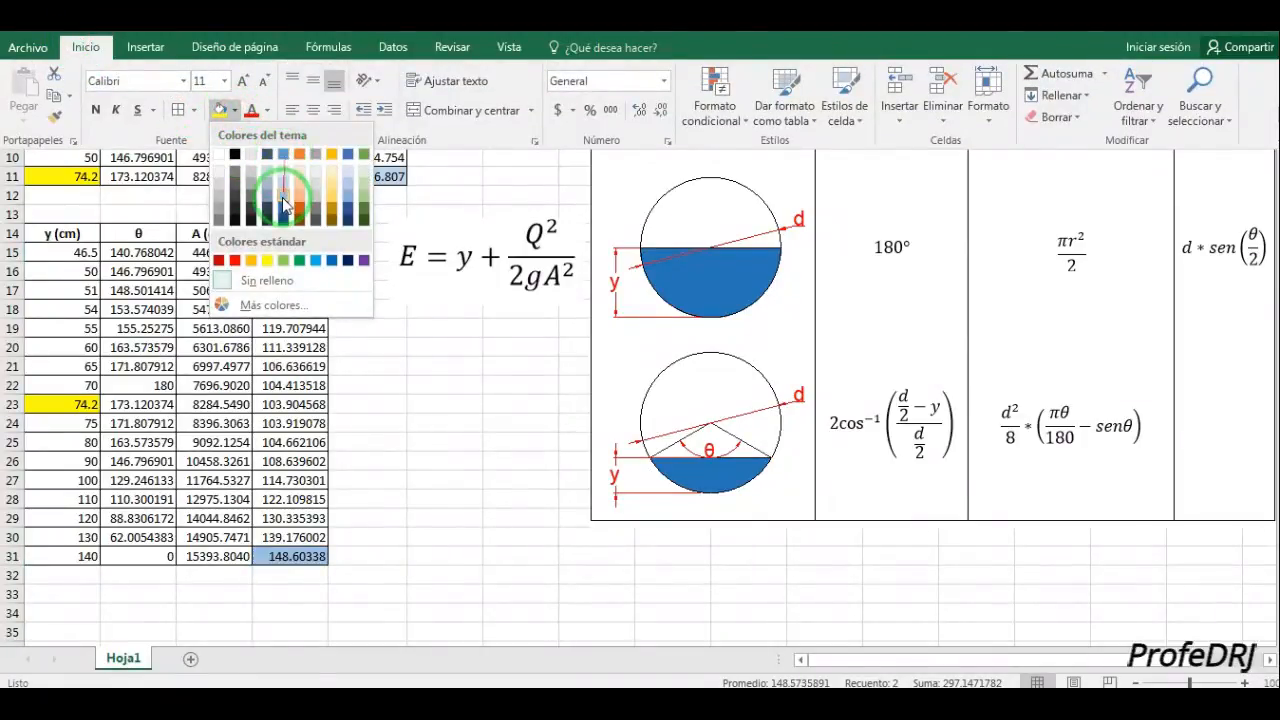
pyautogui.click(284, 155)
pyautogui.click(306, 548)
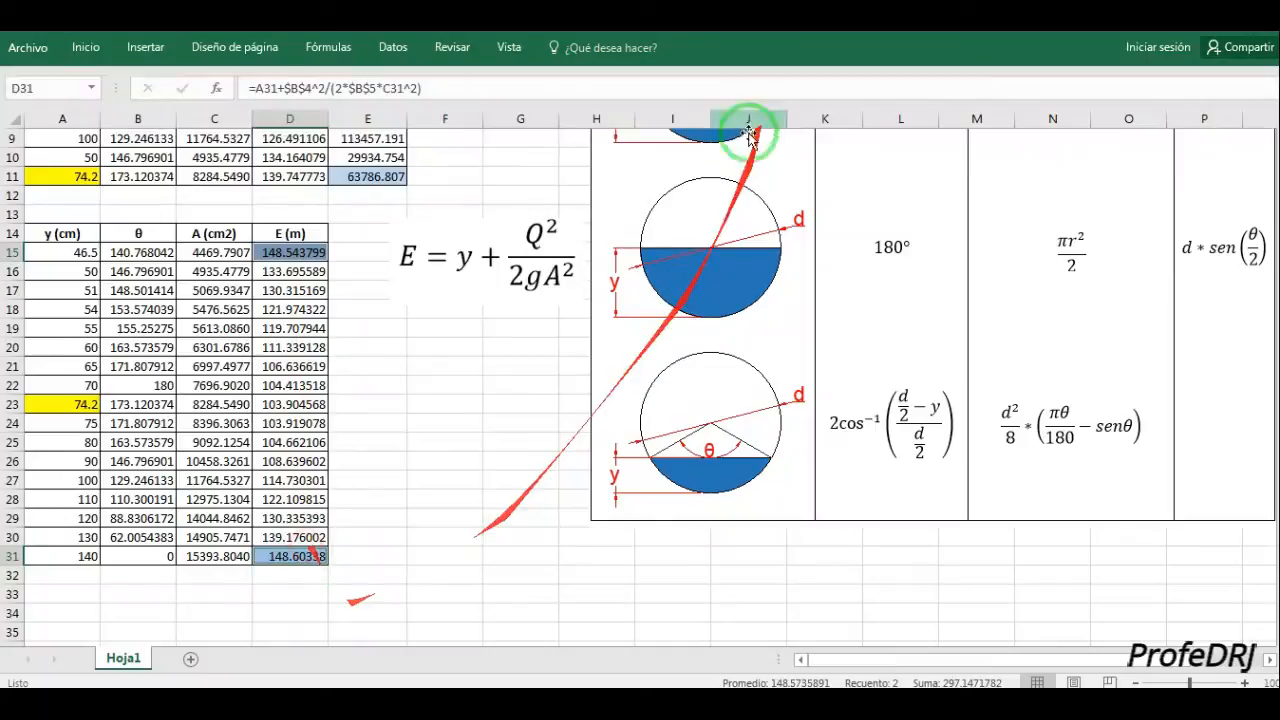
pyautogui.click(412, 562)
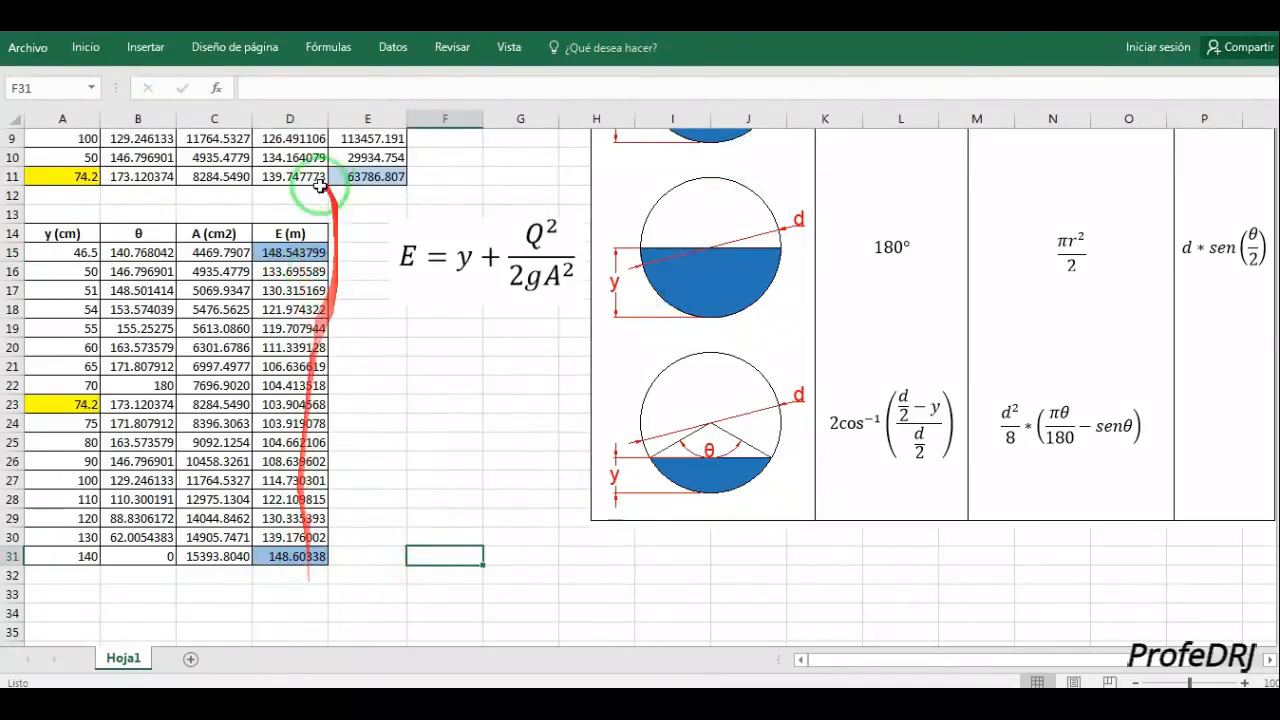
# Try depths of 0 and 10 in A15 and undo each entry.
pyautogui.click(70, 253)
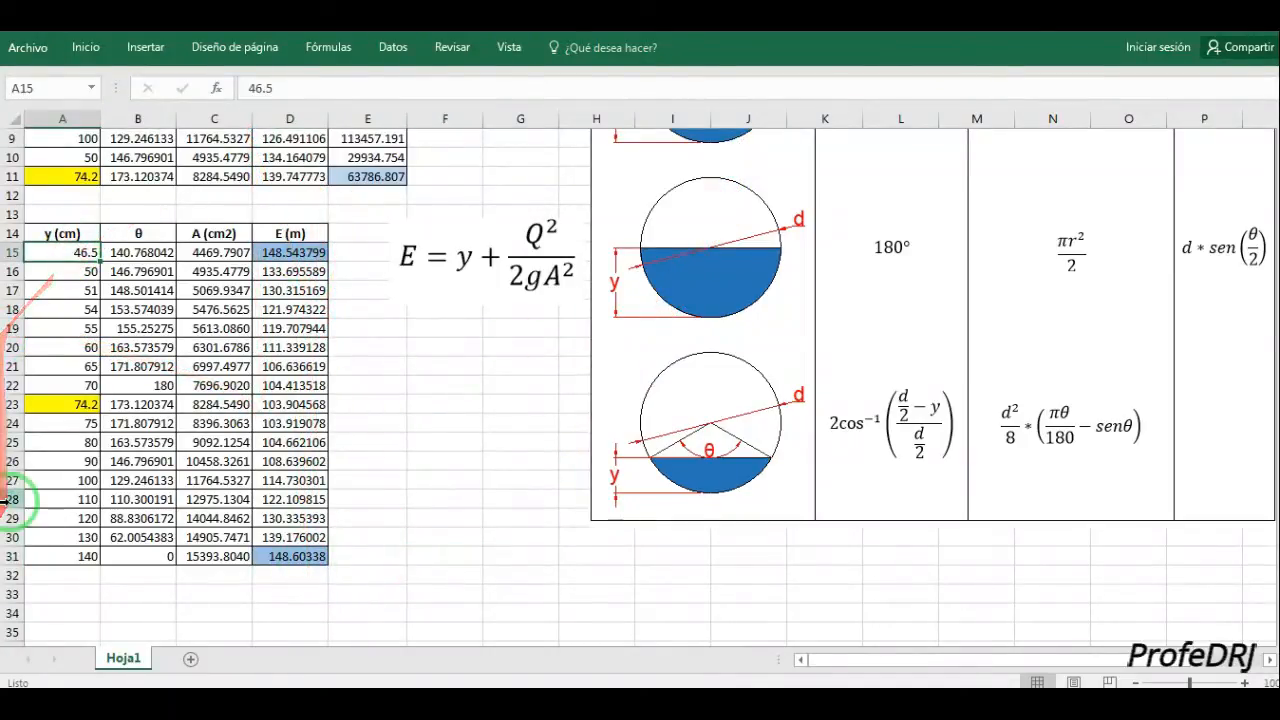
pyautogui.write('0')
pyautogui.press('Return')
pyautogui.moveTo(32, 472); pyautogui.dragTo(163, 423)
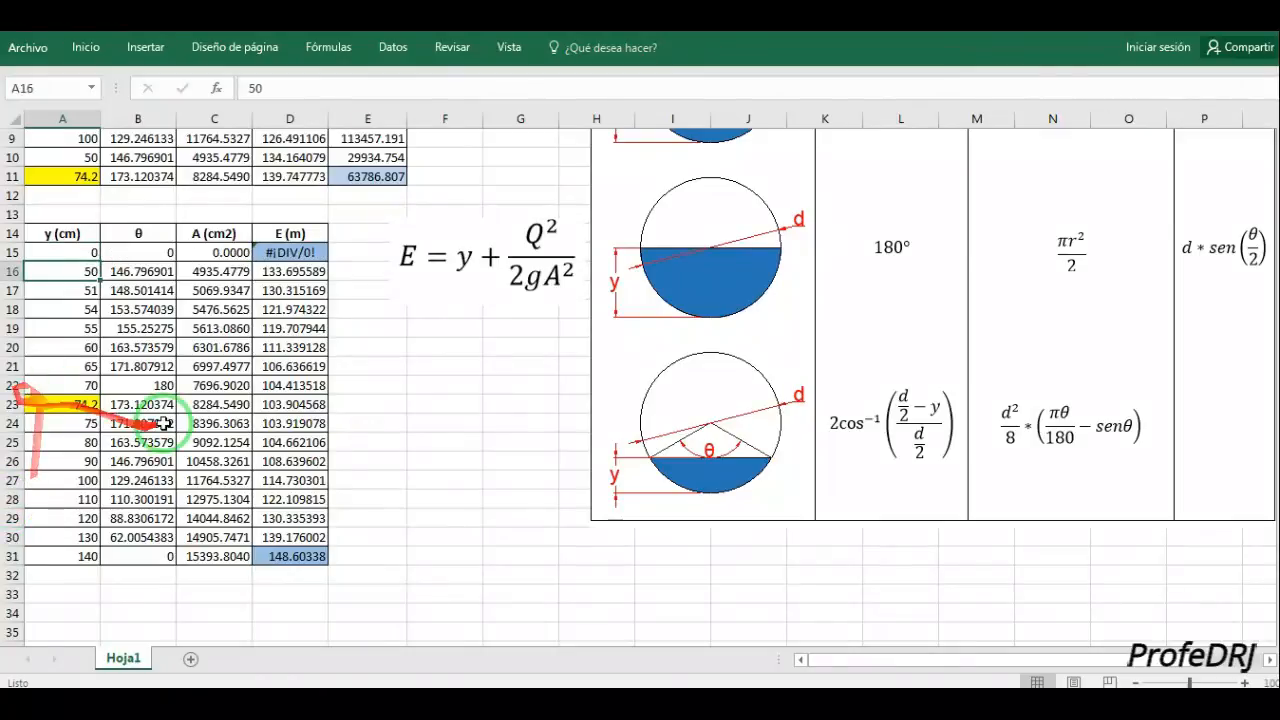
pyautogui.hotkey('ctrl', 'z')
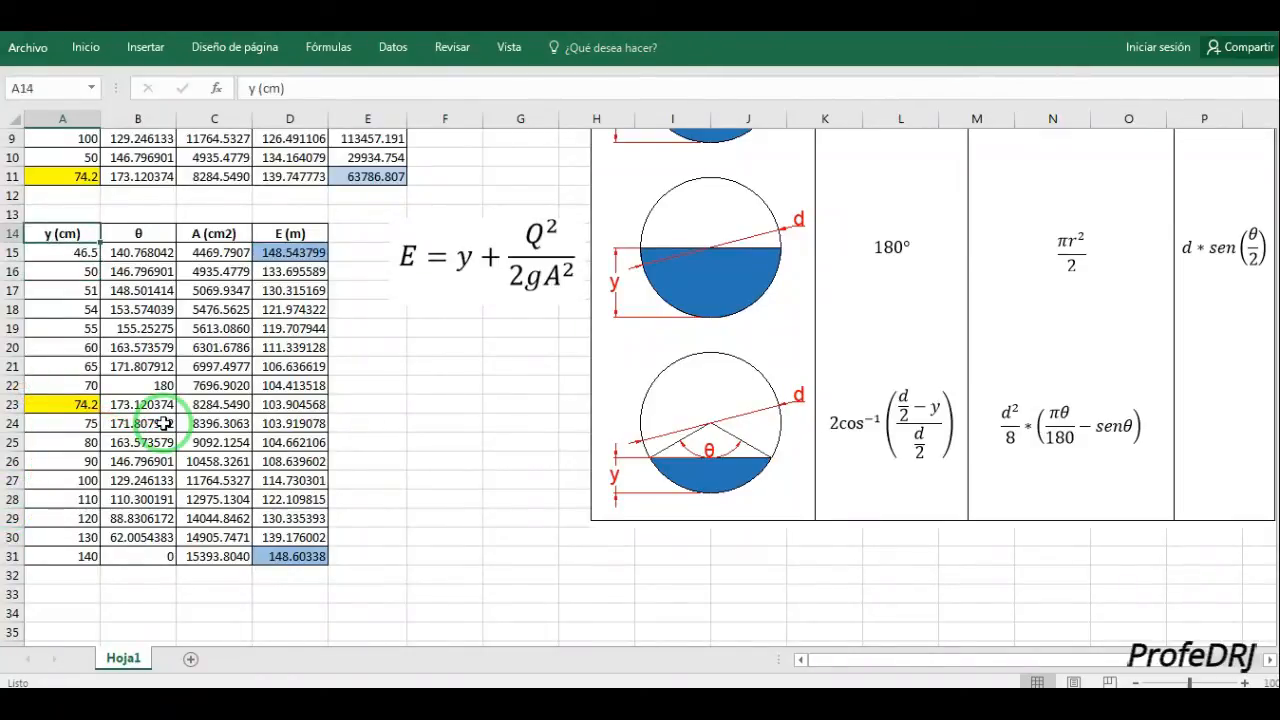
pyautogui.write('10')
pyautogui.press('Return')
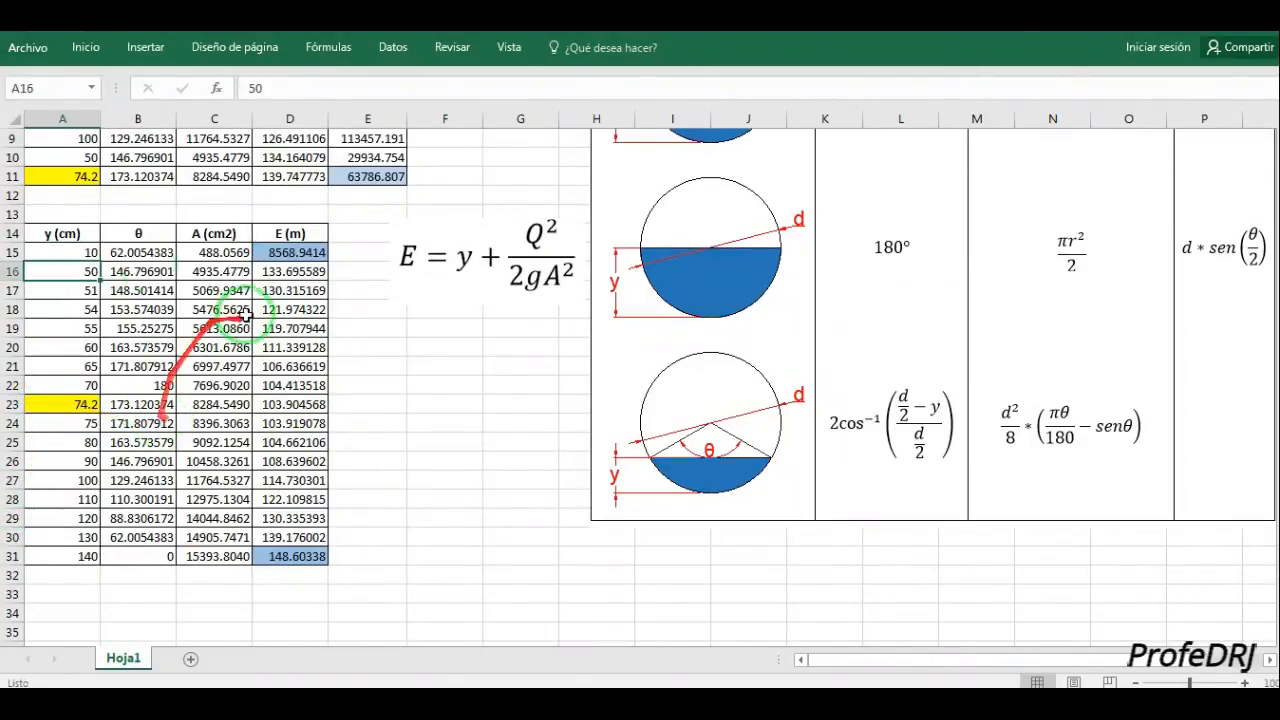
pyautogui.hotkey('ctrl', 'z')
# Insert a scatter chart with smooth lines and no markers from the y values in A15:A31 and the E values in D15:D31.
pyautogui.moveTo(285, 245); pyautogui.dragTo(316, 537)
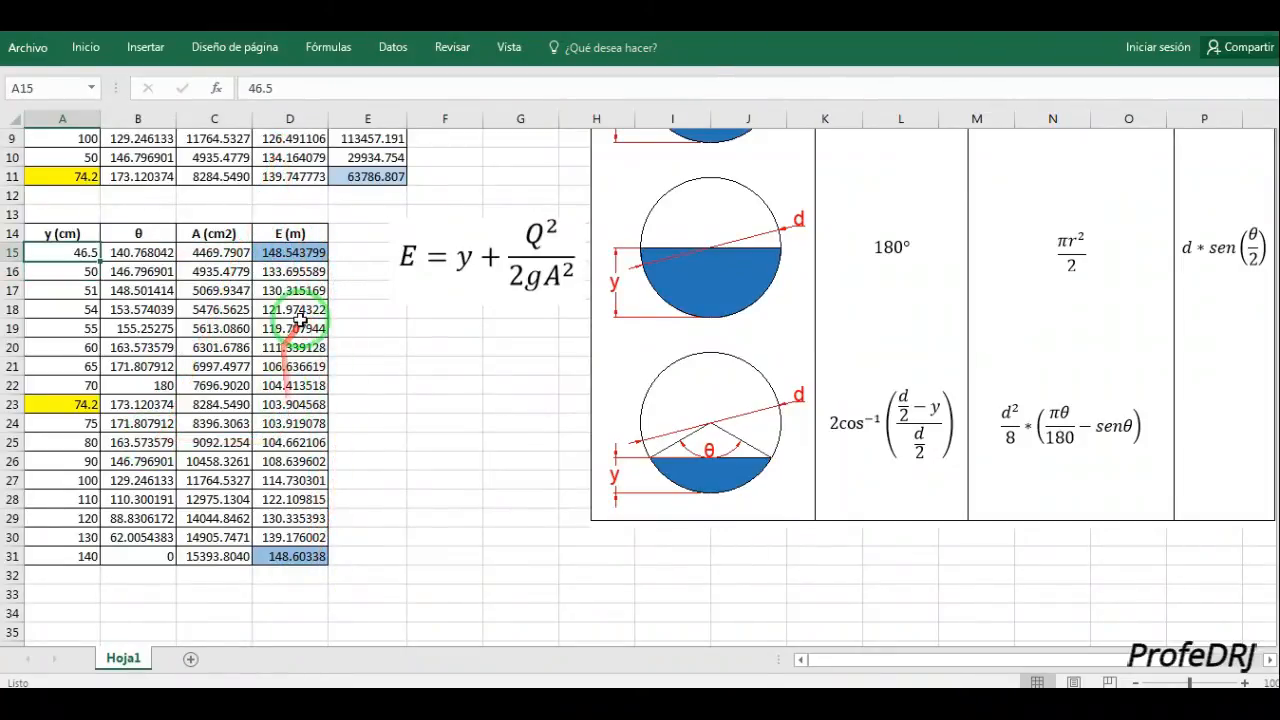
pyautogui.moveTo(305, 253); pyautogui.dragTo(309, 552)
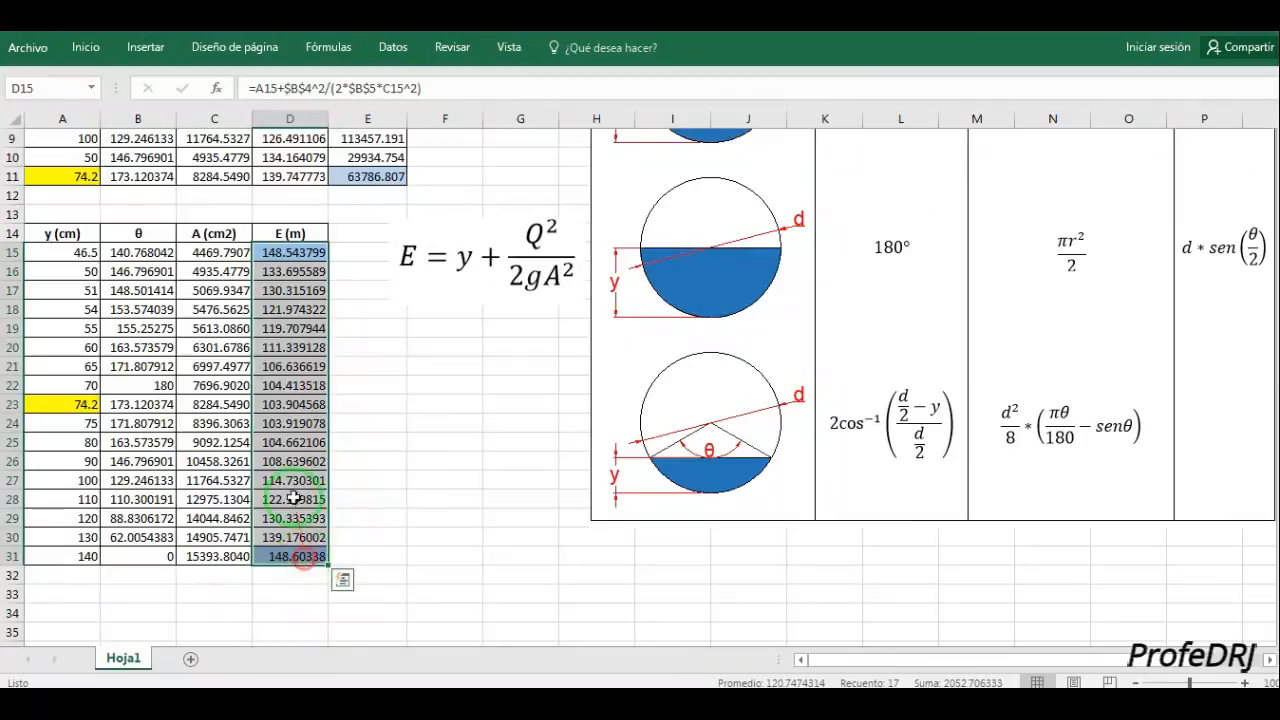
pyautogui.moveTo(74, 250); pyautogui.dragTo(87, 560)
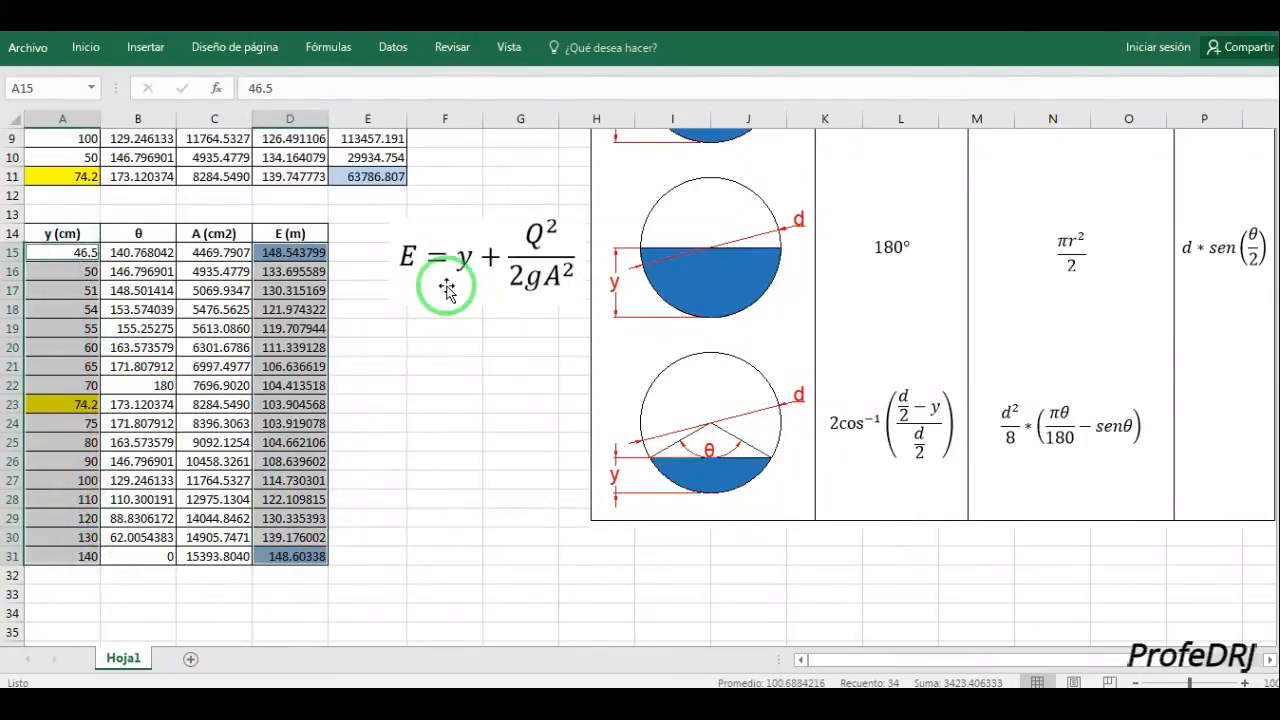
pyautogui.click(86, 47)
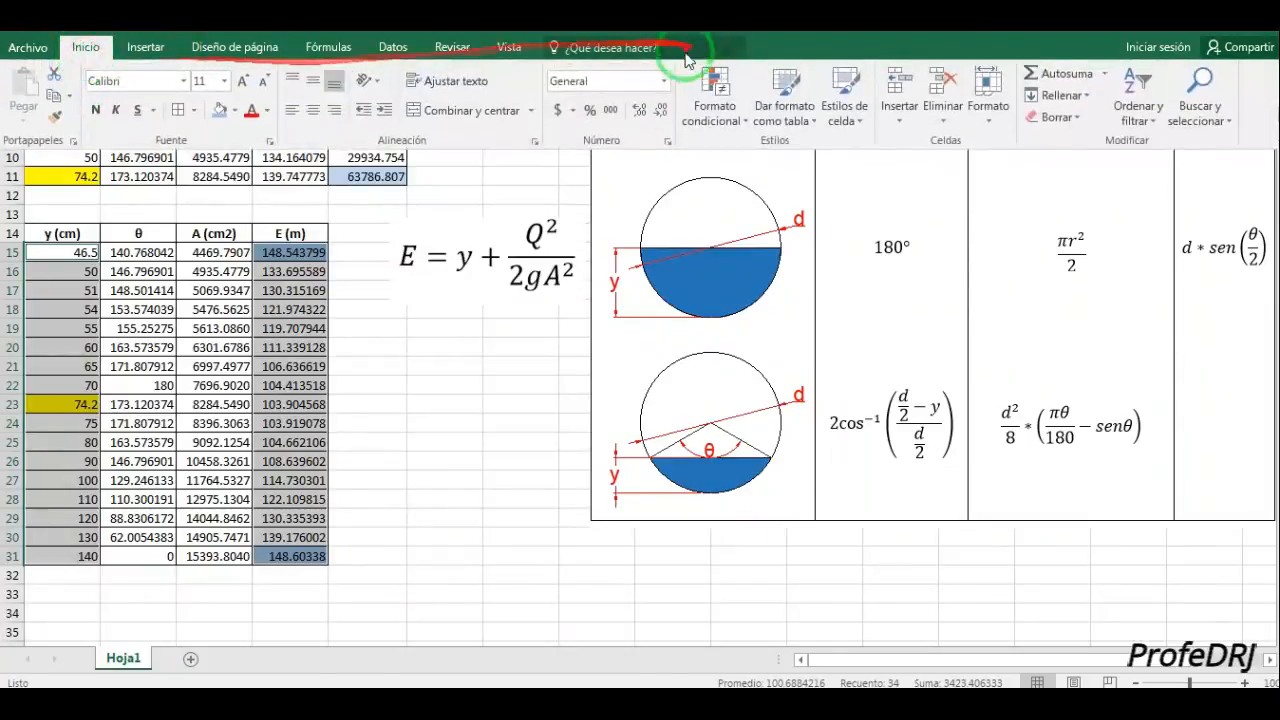
pyautogui.click(147, 47)
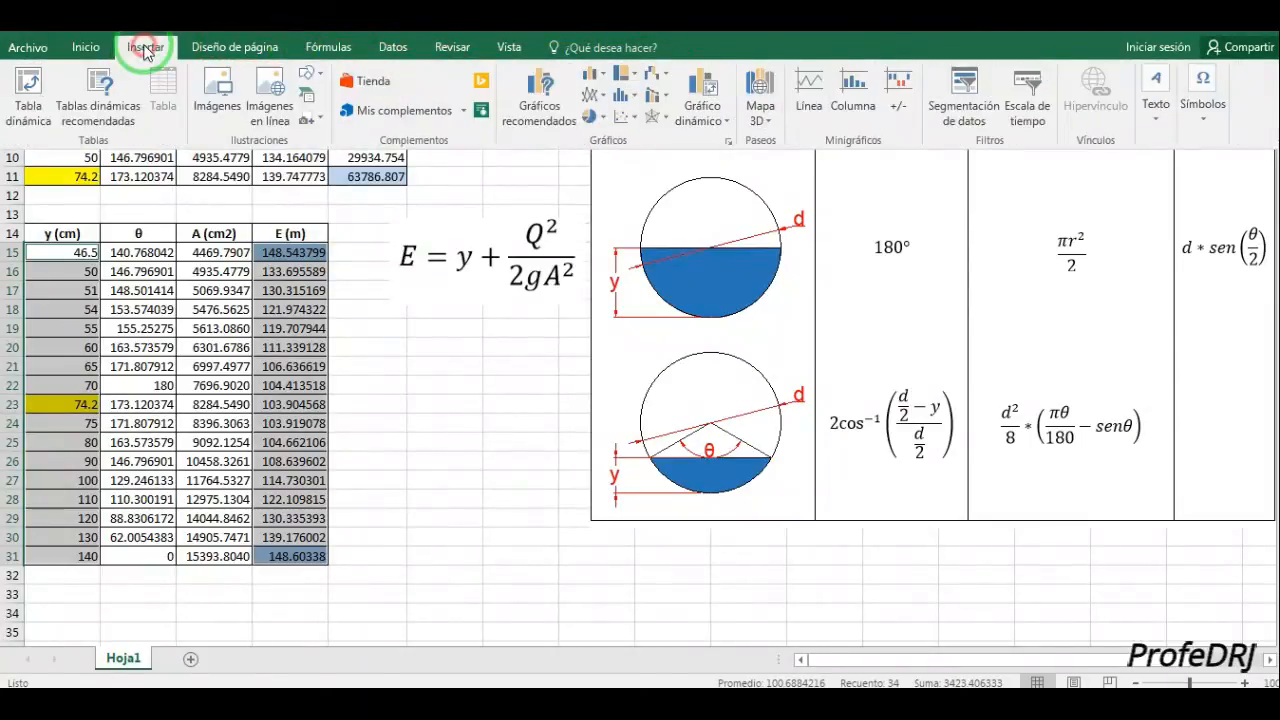
pyautogui.click(637, 118)
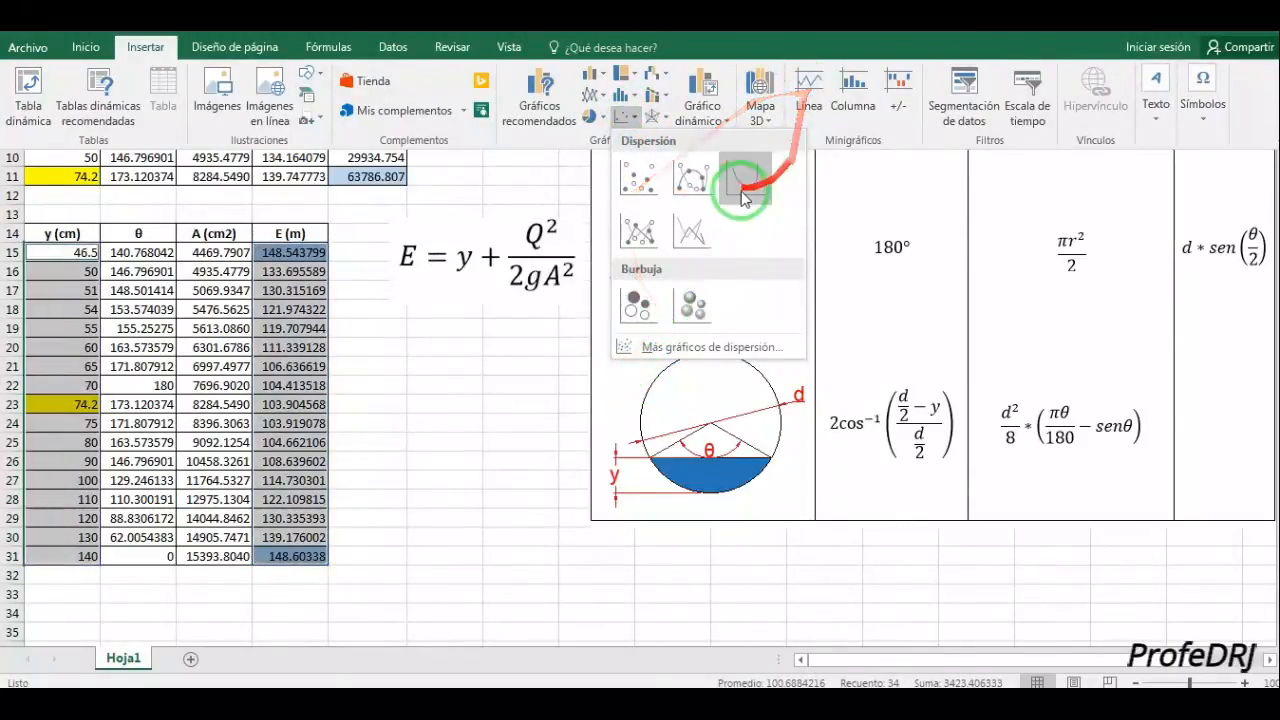
pyautogui.click(741, 186)
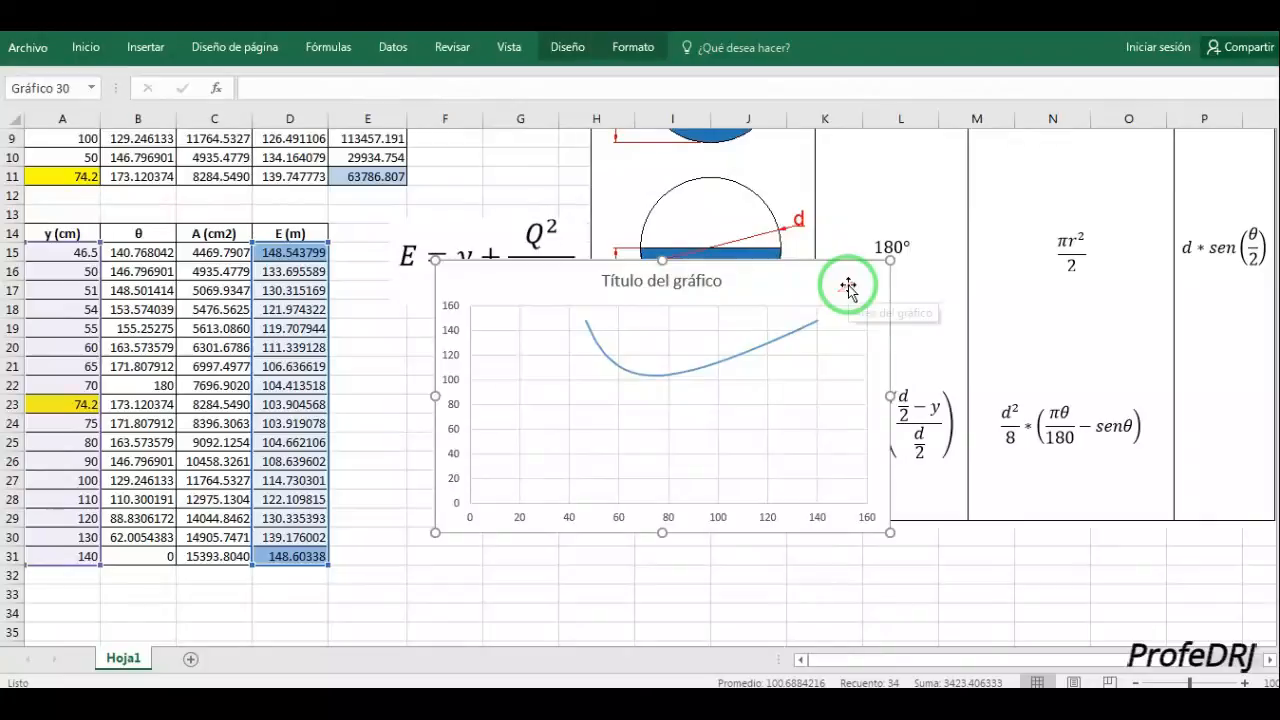
# Open the chart's data source selection and remove the existing Series1.
pyautogui.click(628, 47)
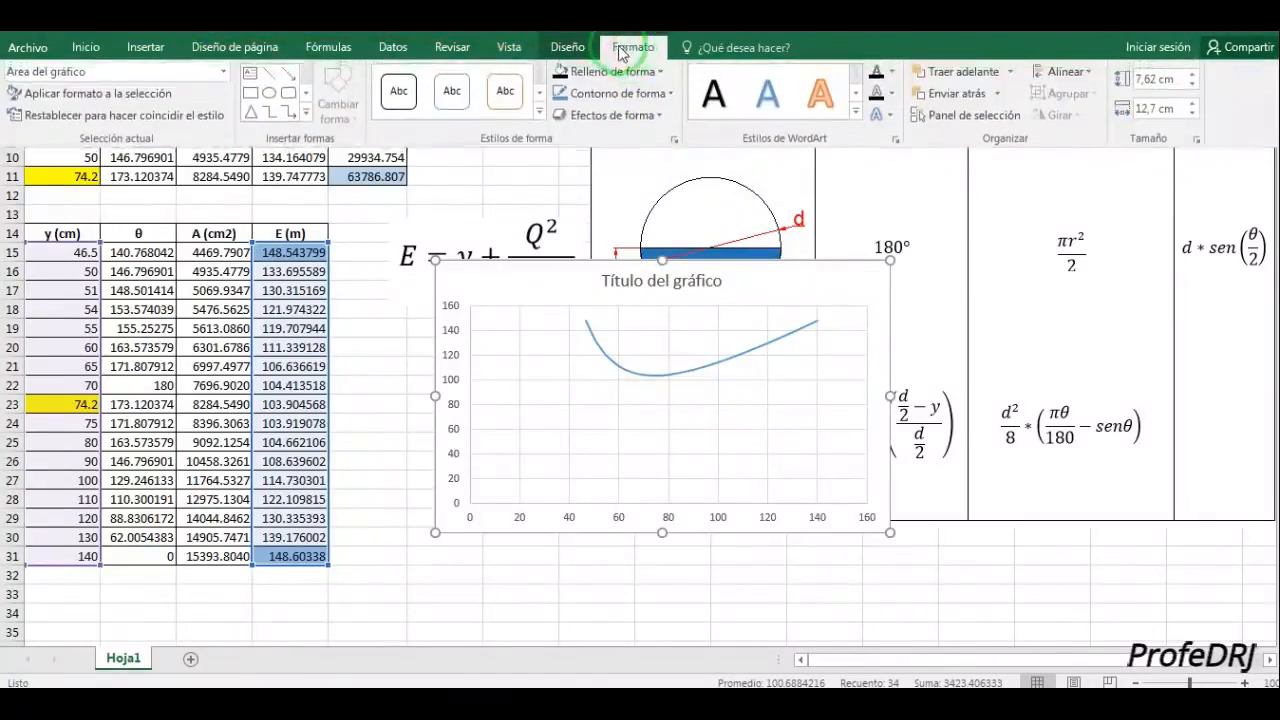
pyautogui.click(590, 47)
pyautogui.click(1006, 100)
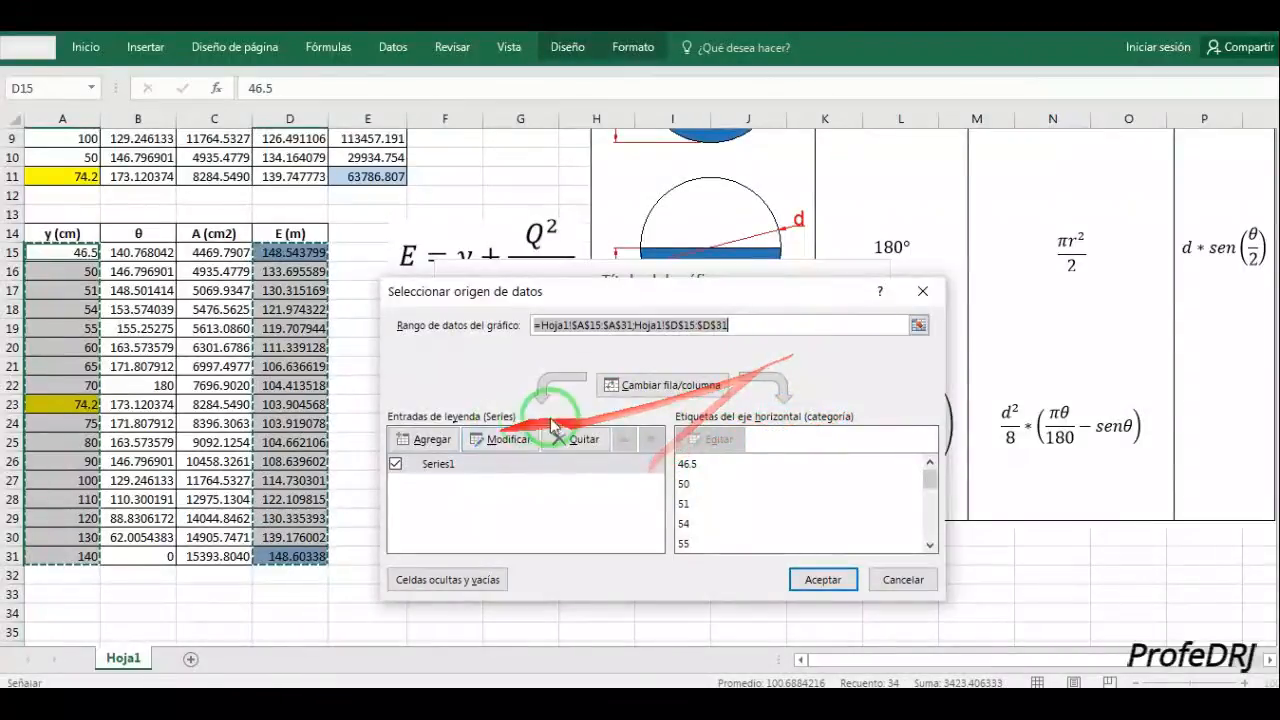
pyautogui.click(572, 439)
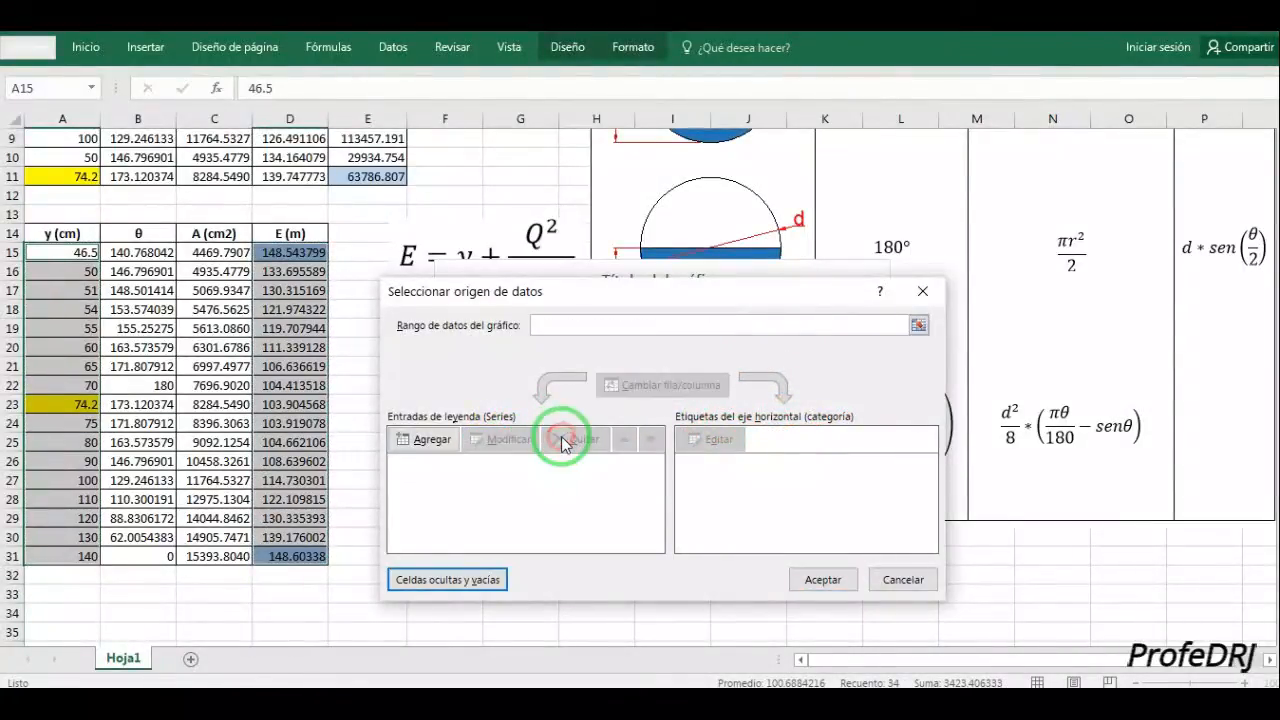
# Add a chart series with X values from the energies D15:D31 and Y values from the depths A15:A31.
pyautogui.click(424, 439)
pyautogui.click(578, 405)
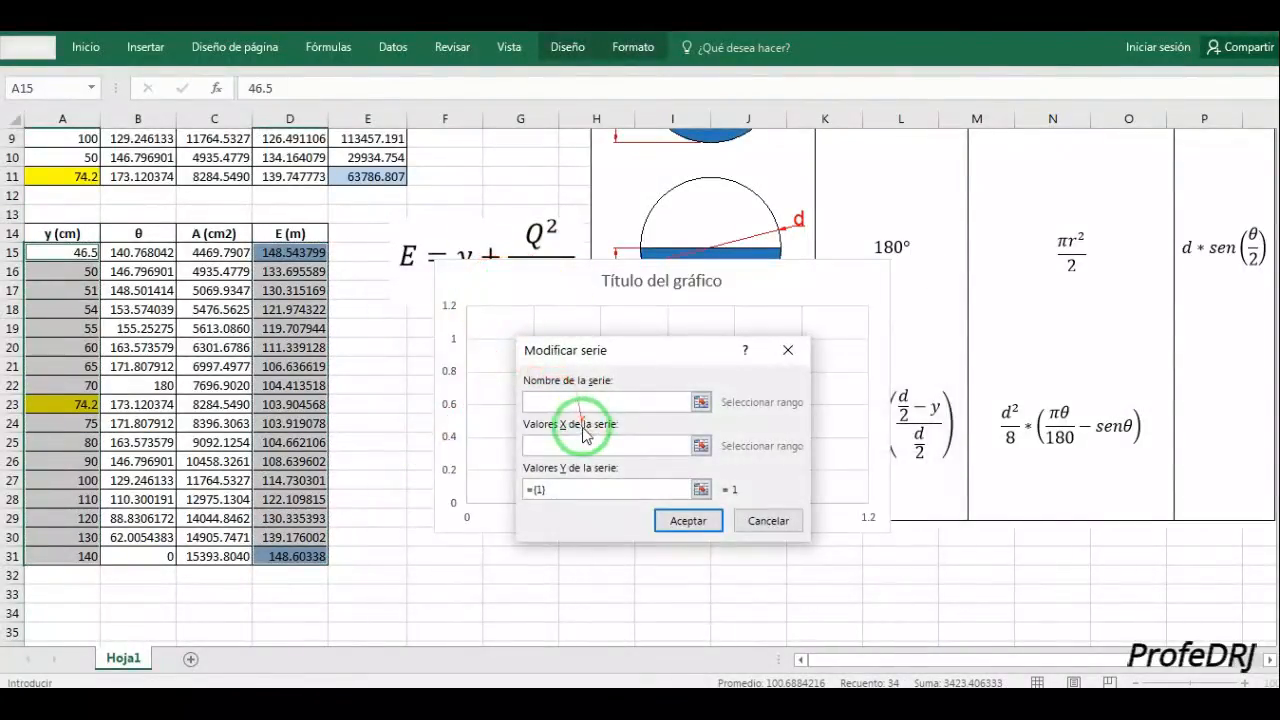
pyautogui.moveTo(290, 252); pyautogui.dragTo(298, 554)
pyautogui.click(570, 489)
pyautogui.moveTo(570, 486); pyautogui.dragTo(451, 468)
pyautogui.moveTo(60, 252); pyautogui.dragTo(65, 559)
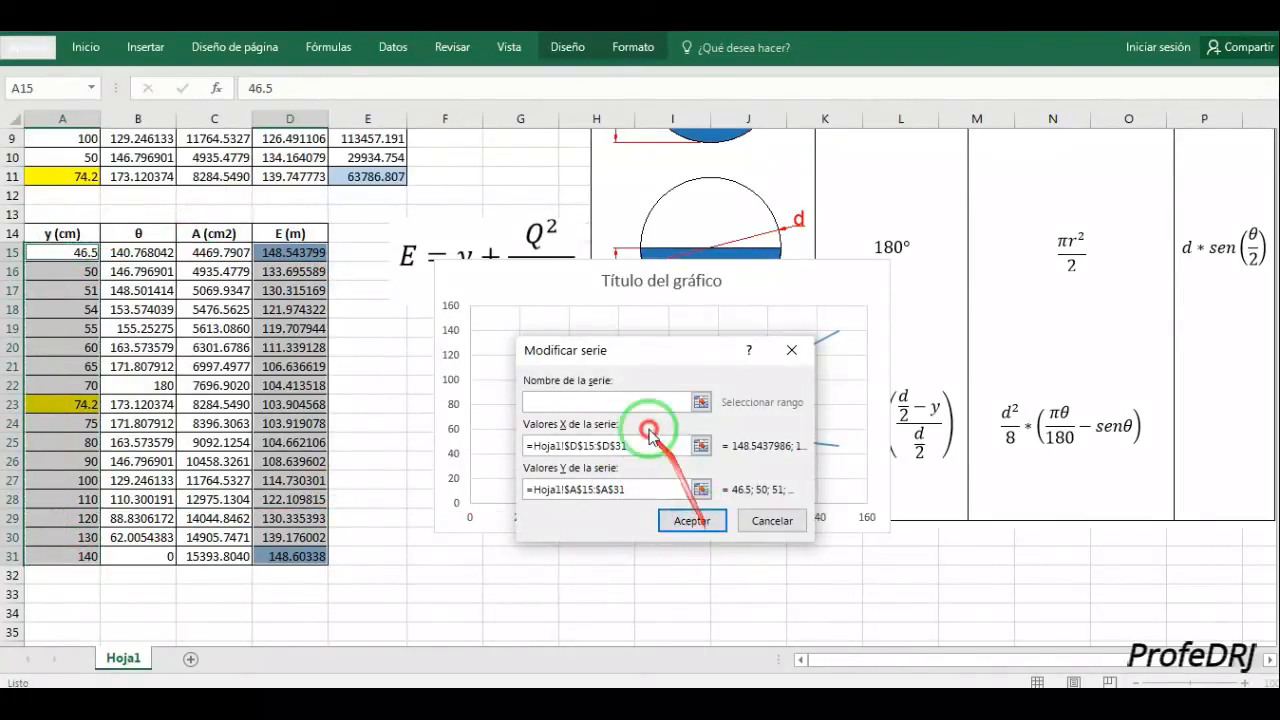
pyautogui.click(700, 521)
pyautogui.click(812, 592)
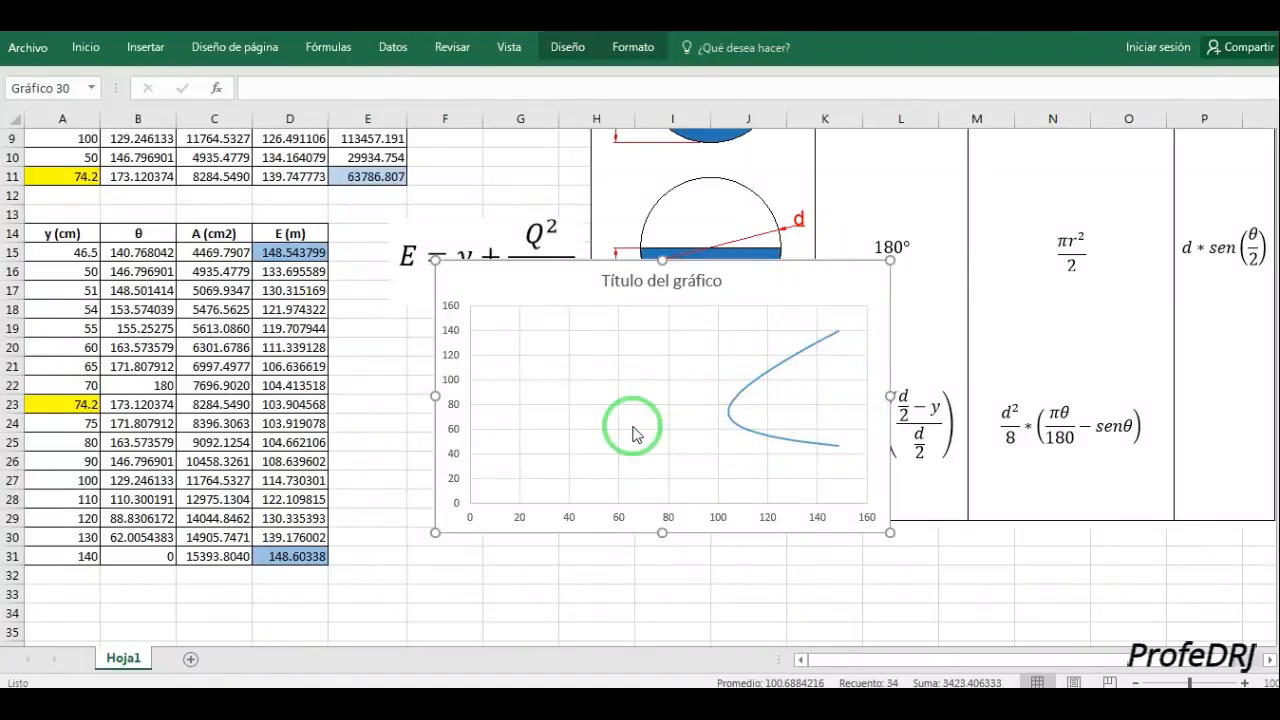
# Set the horizontal axis minimum to 100 and its major unit to 2.
pyautogui.rightClick(726, 520)
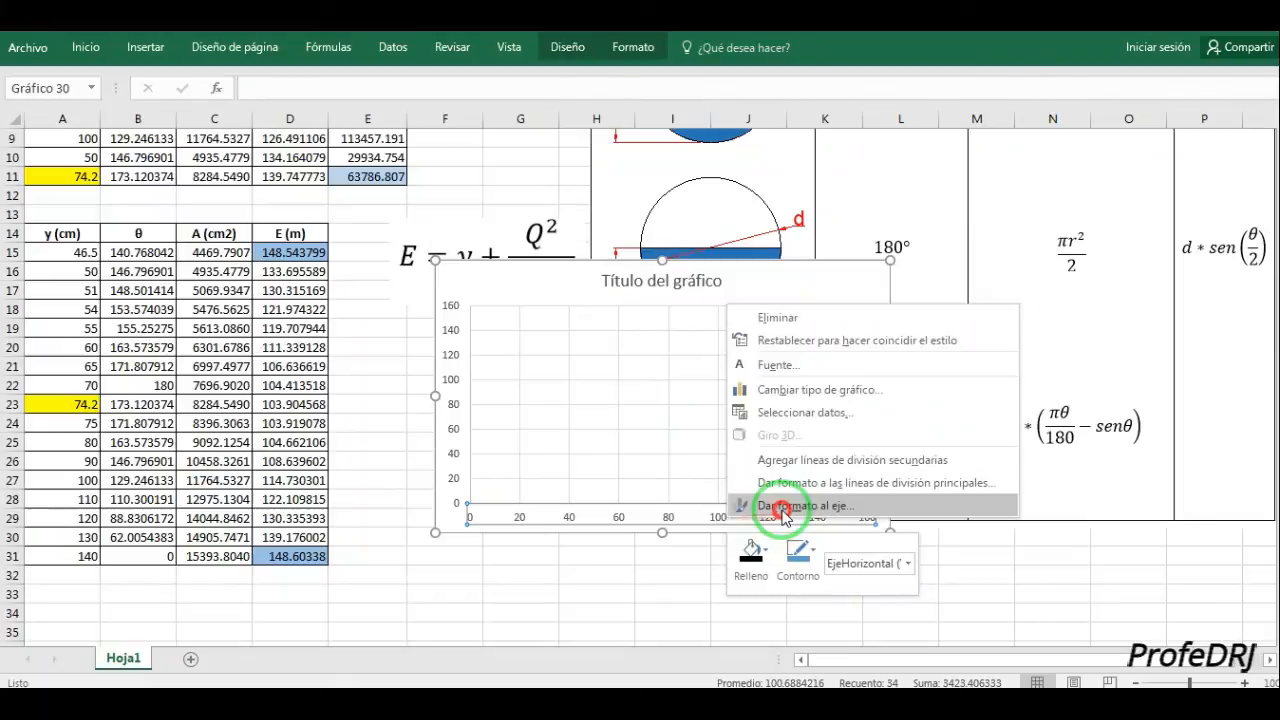
pyautogui.click(778, 512)
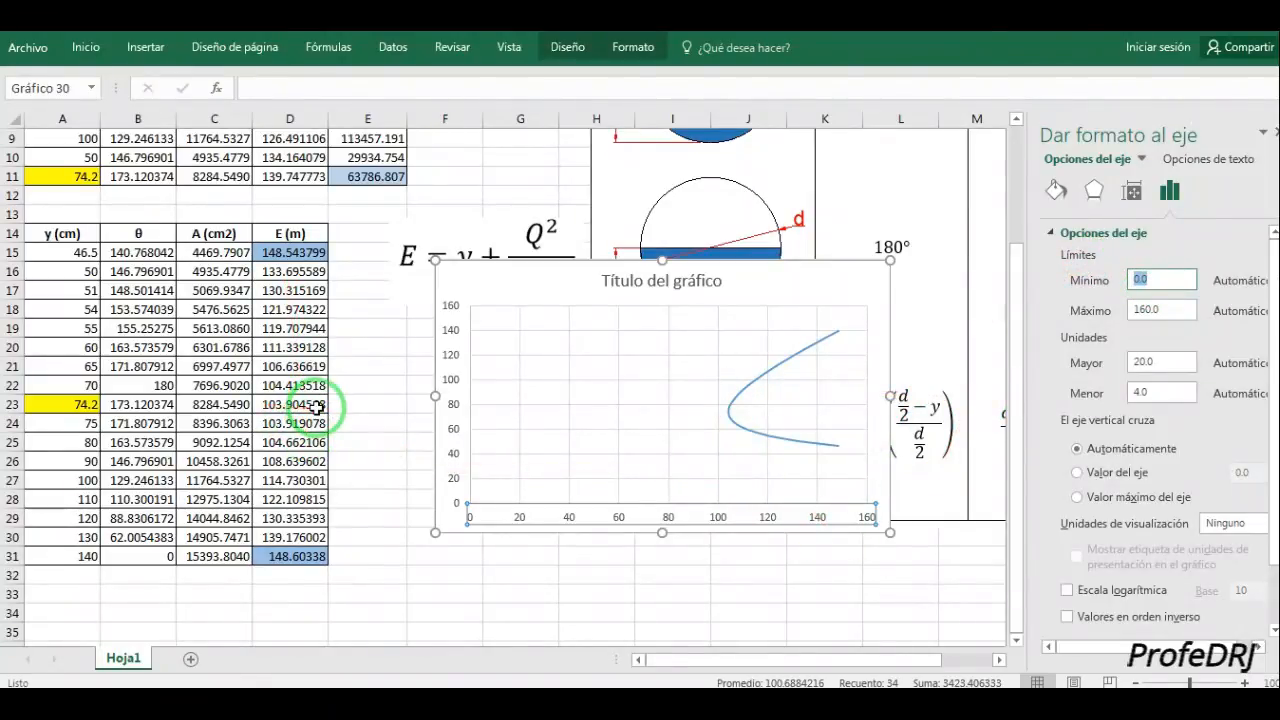
pyautogui.press('Return')
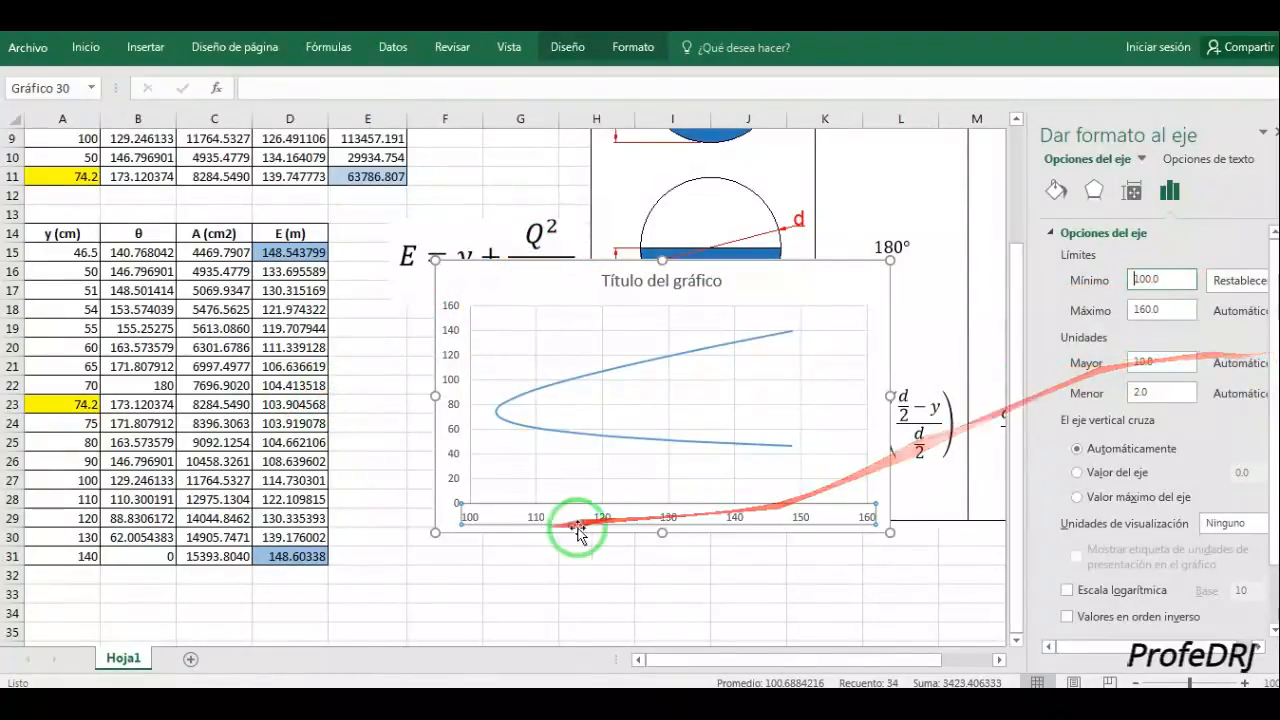
pyautogui.doubleClick(1152, 362)
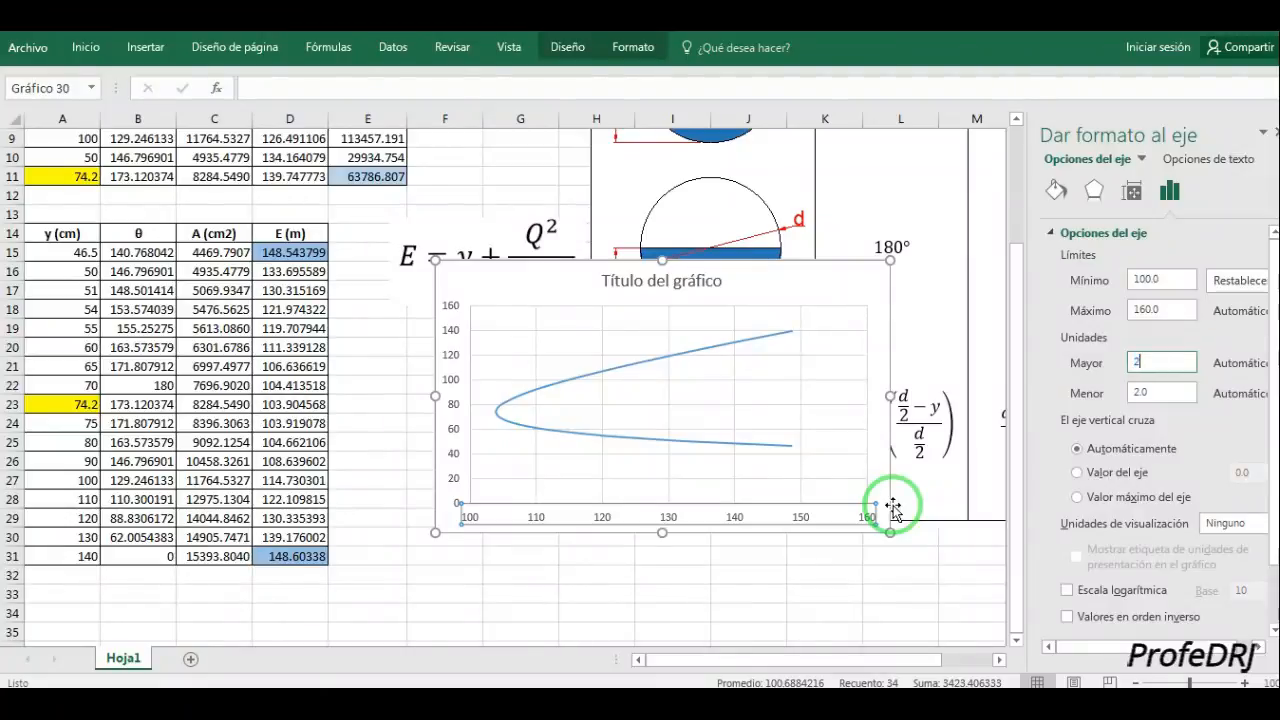
pyautogui.write('2')
pyautogui.click(1160, 392)
pyautogui.rightClick(1168, 398)
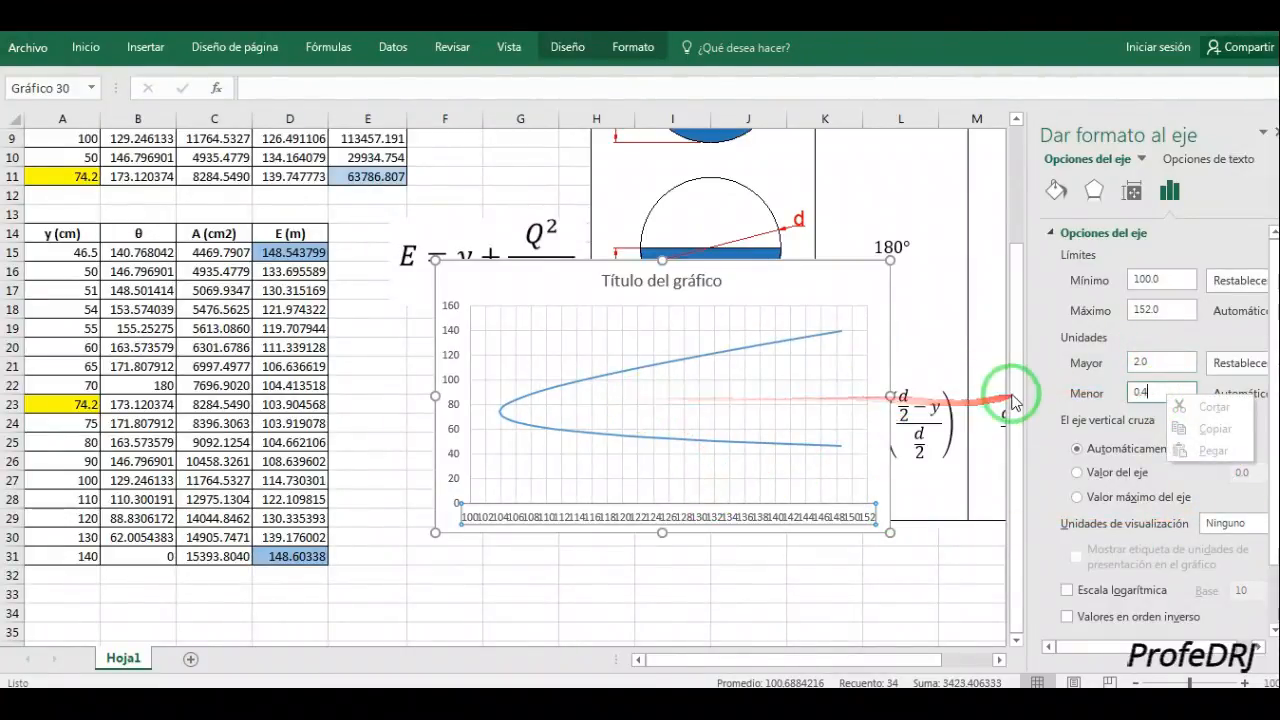
pyautogui.click(1183, 362)
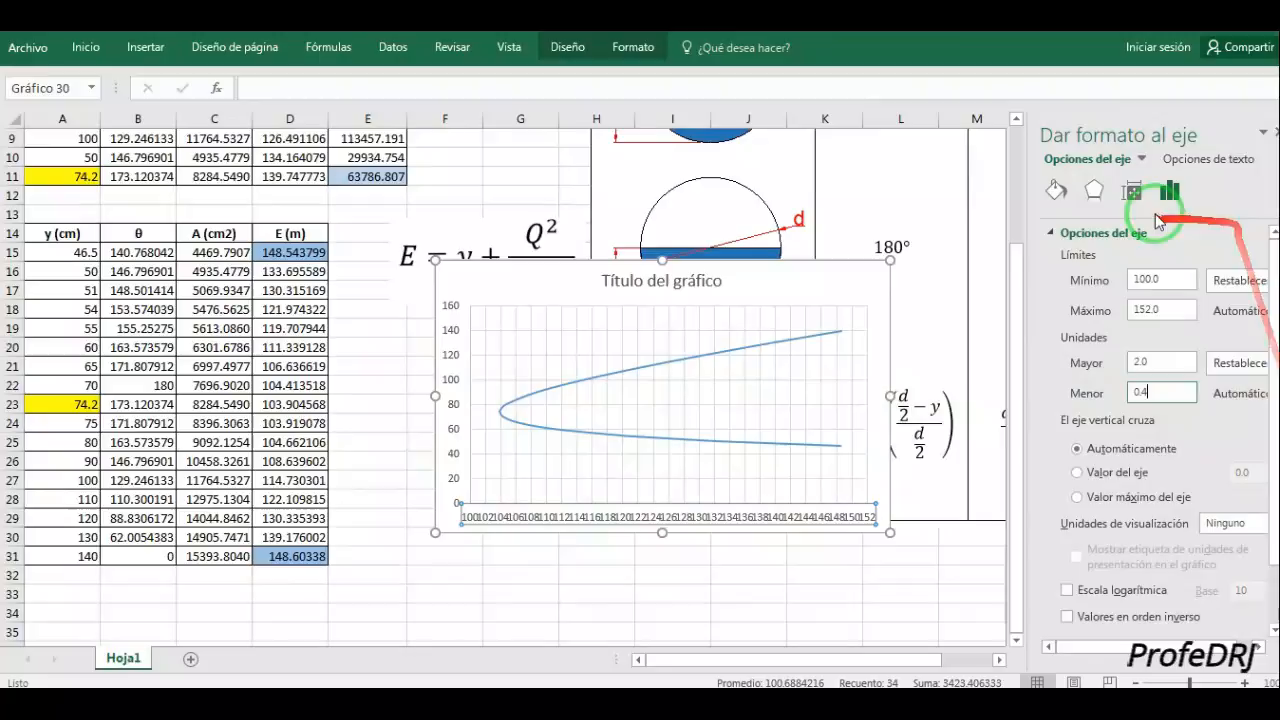
# Rotate the horizontal axis labels 270° and enlarge the chart's height both downward and upward.
pyautogui.click(1132, 189)
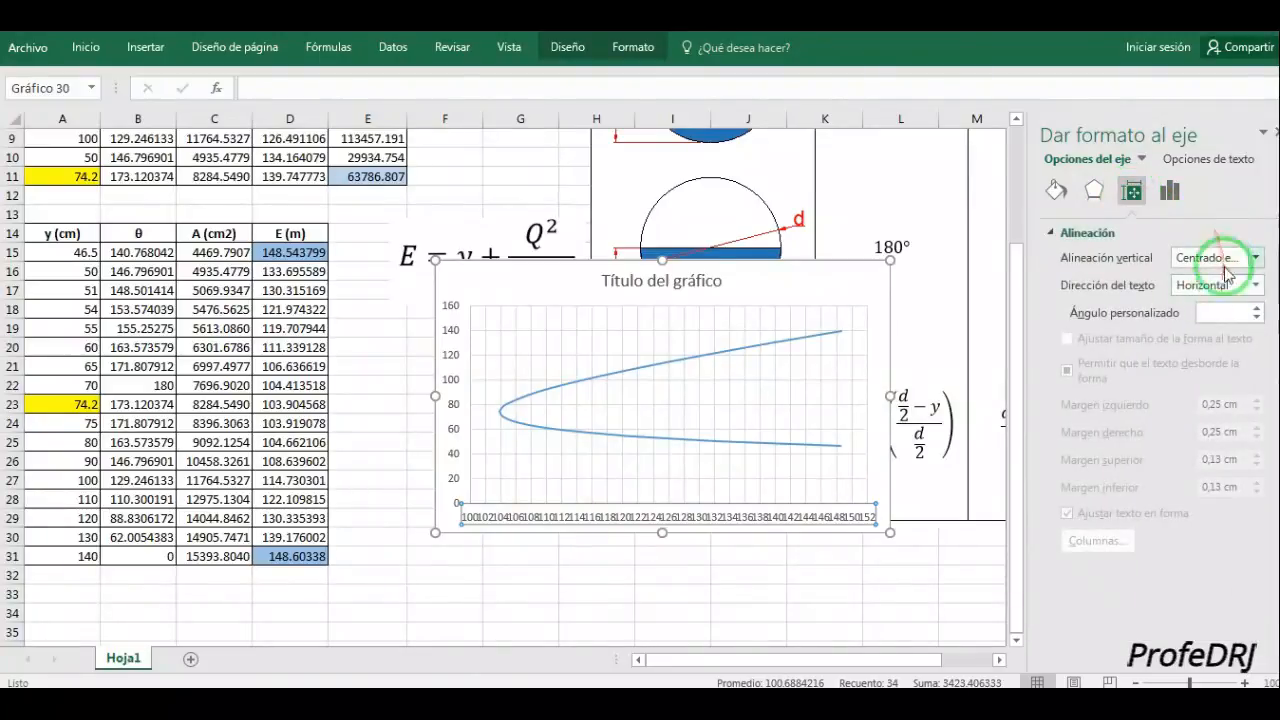
pyautogui.click(1258, 288)
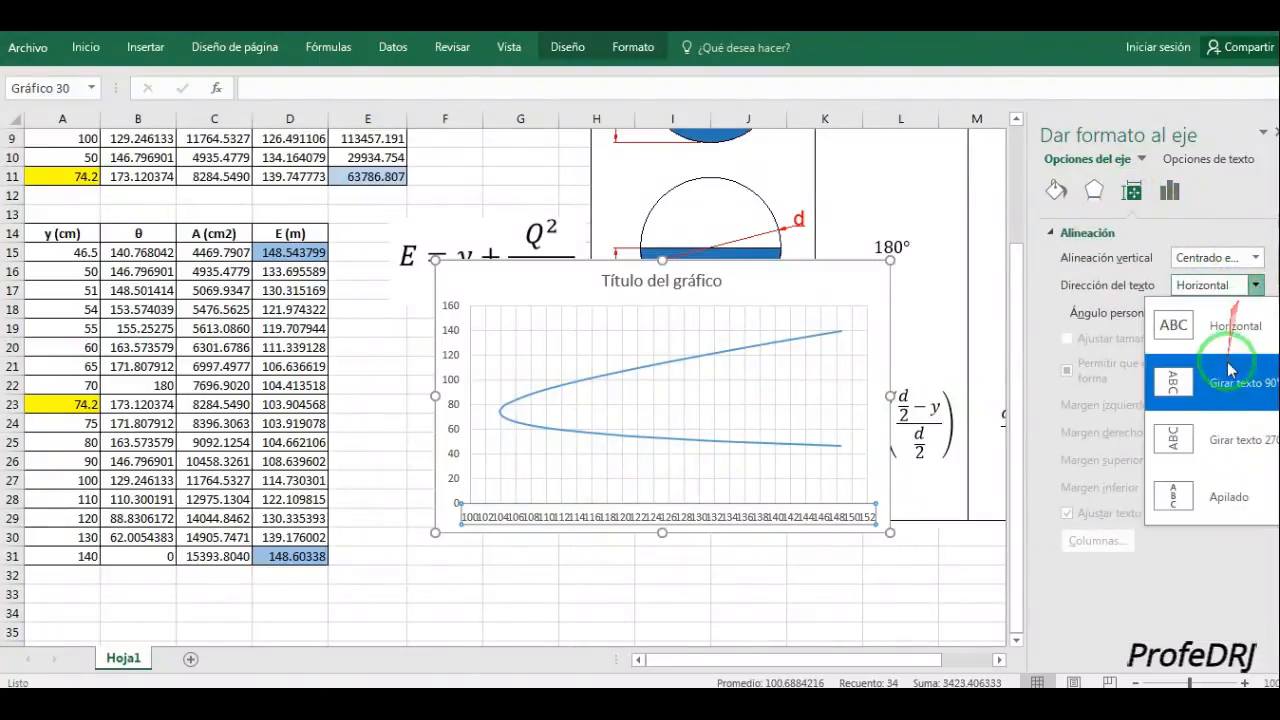
pyautogui.click(1220, 446)
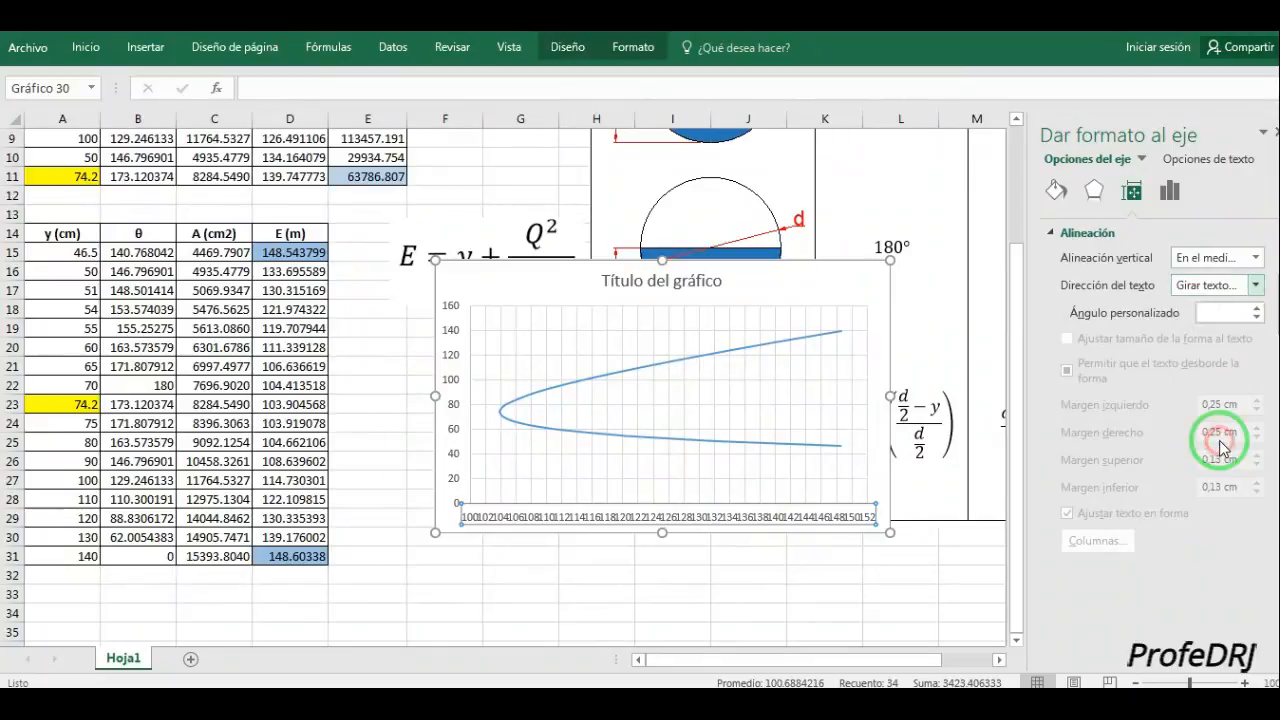
pyautogui.moveTo(663, 531); pyautogui.dragTo(660, 580)
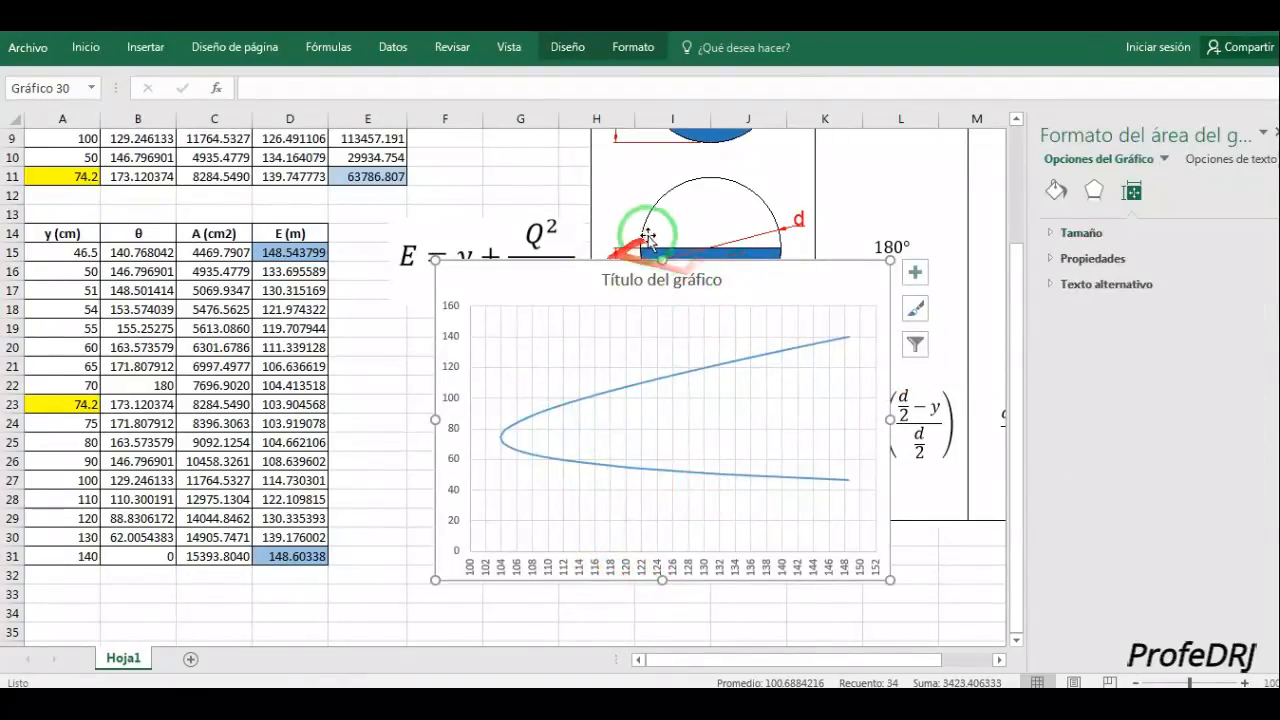
pyautogui.moveTo(660, 258); pyautogui.dragTo(660, 152)
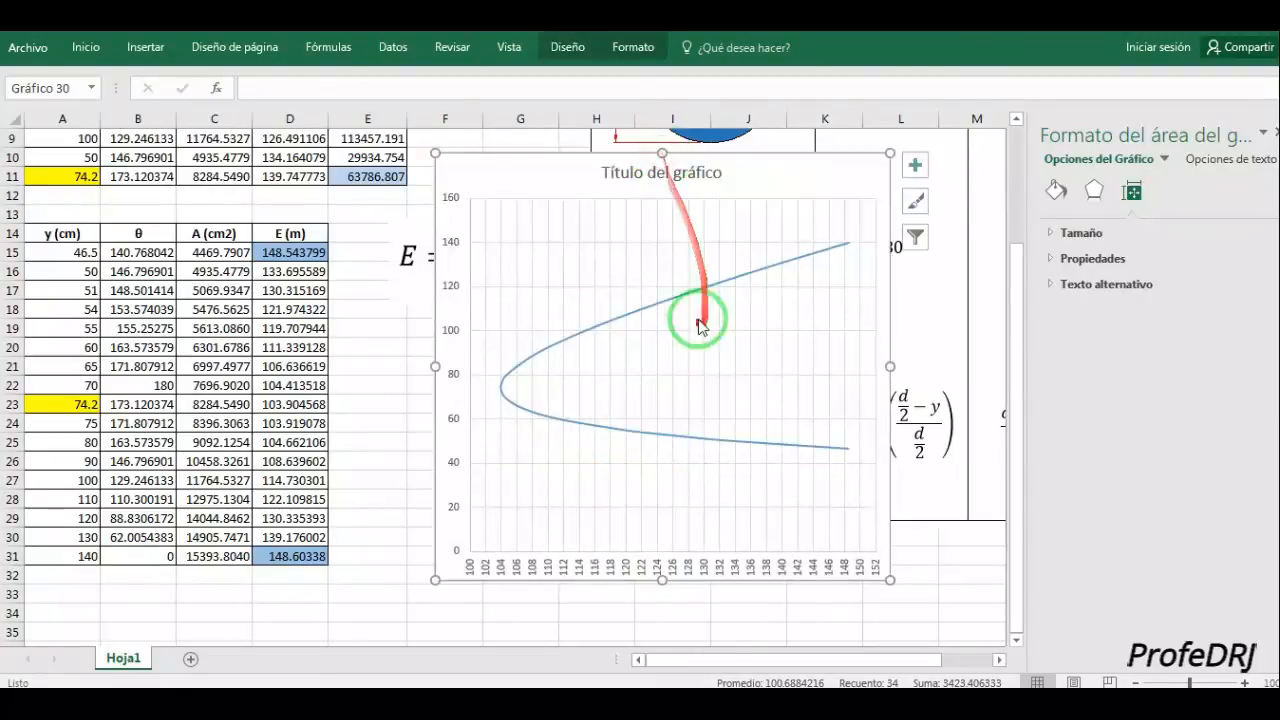
# Set the vertical axis limits to a minimum of 45 and a maximum of 140.
pyautogui.click(455, 284)
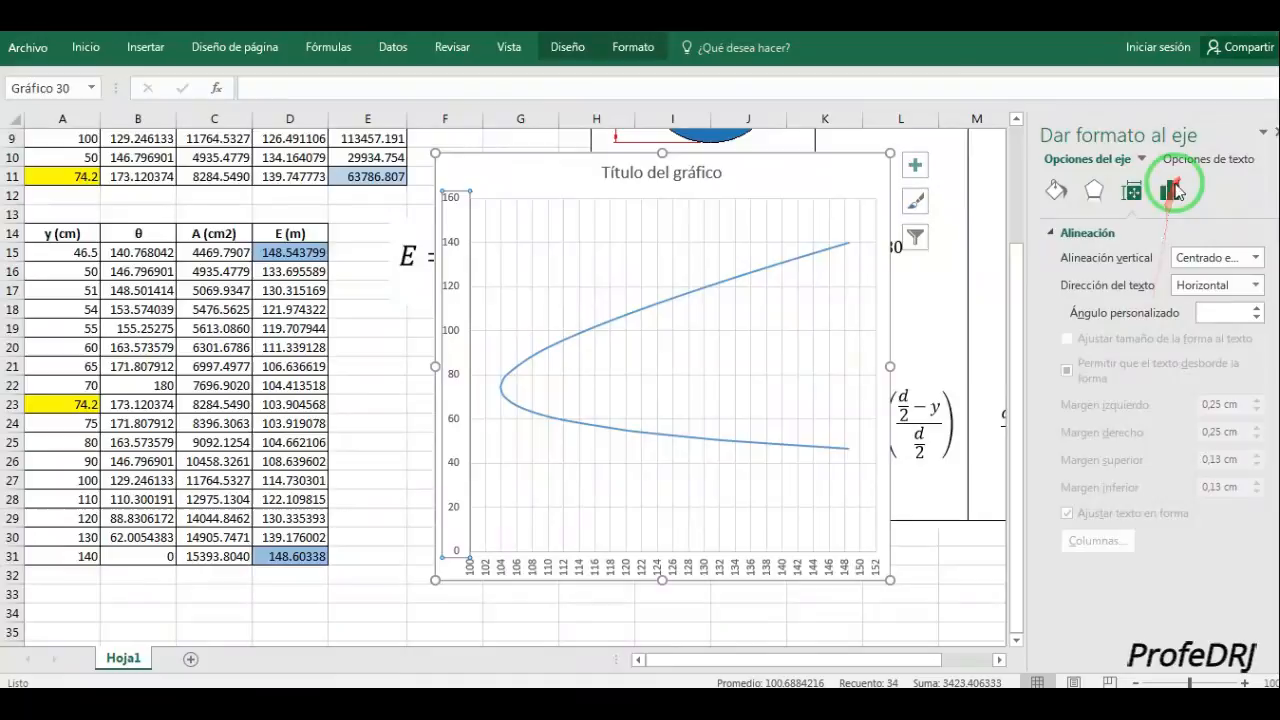
pyautogui.click(1172, 190)
pyautogui.click(1045, 233)
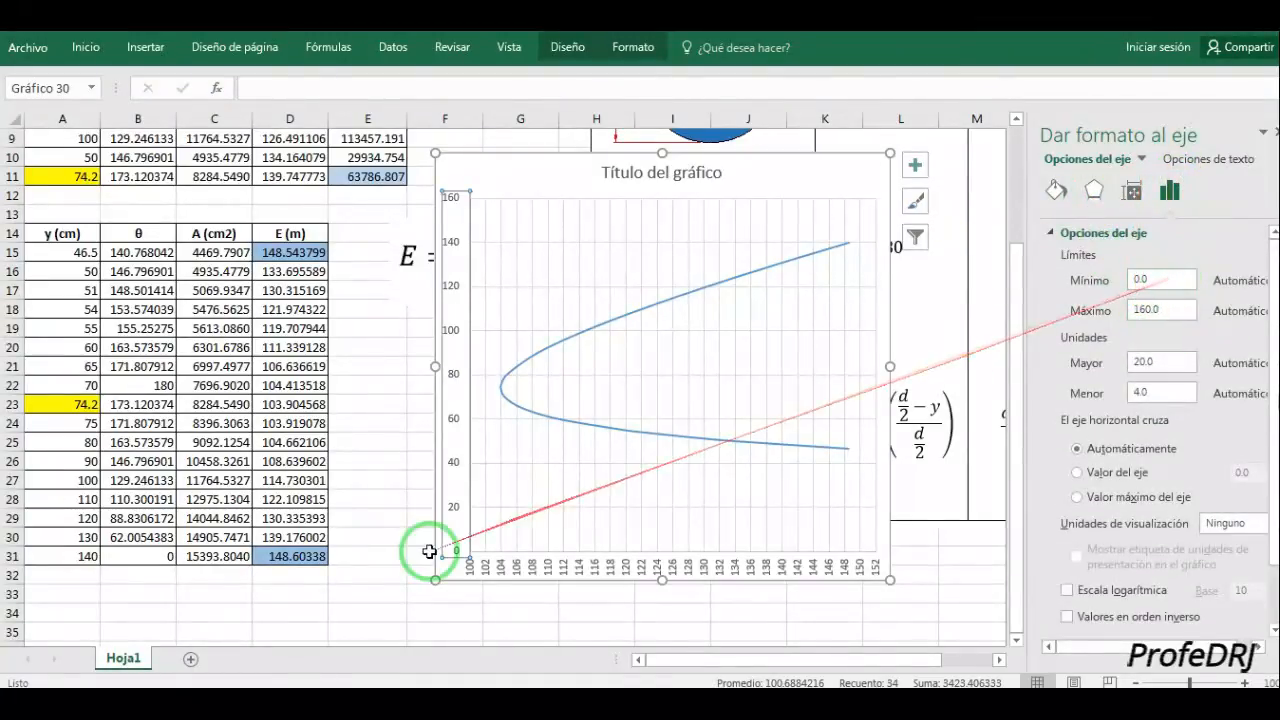
pyautogui.click(1155, 280)
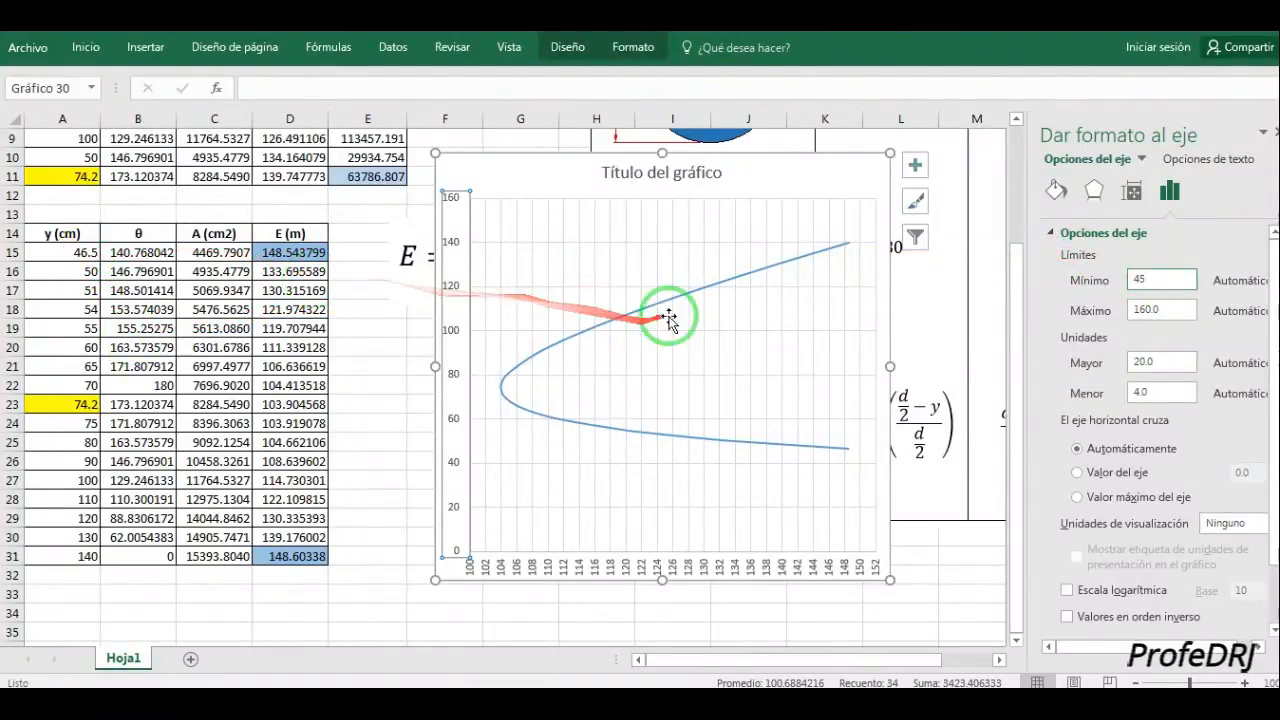
pyautogui.rightClick(1173, 309)
pyautogui.click(1155, 308)
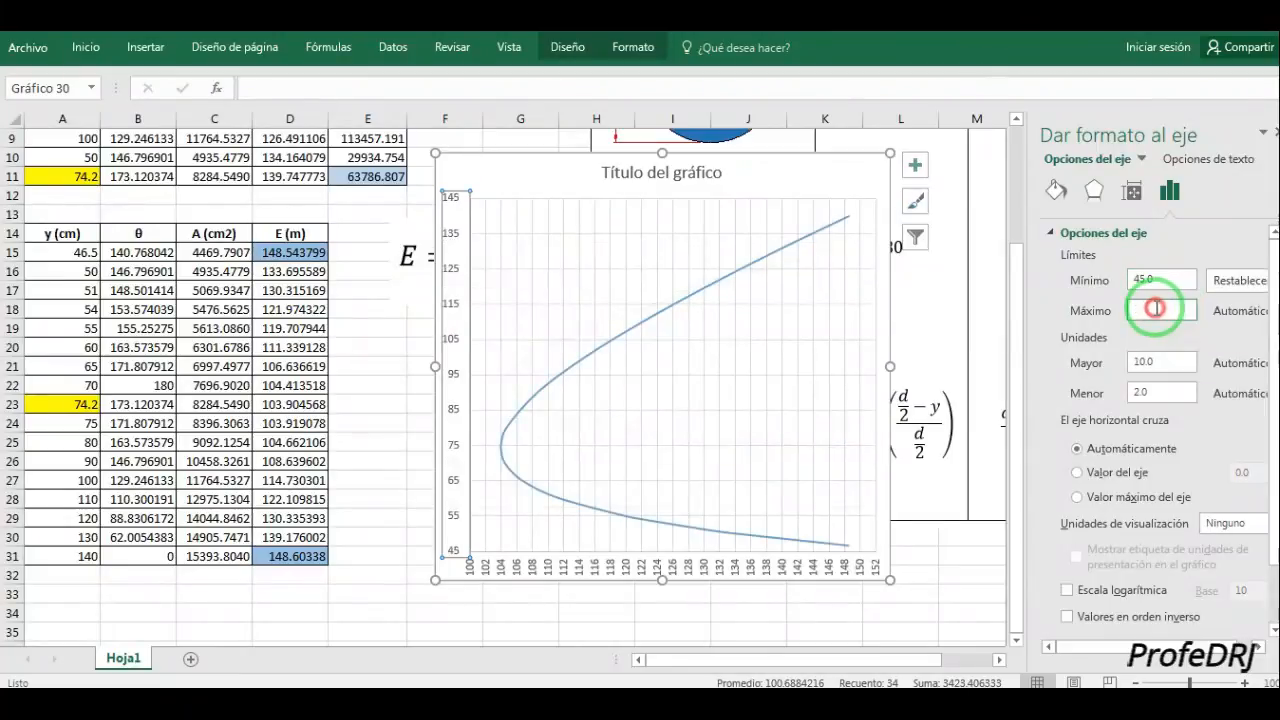
pyautogui.click(1120, 307)
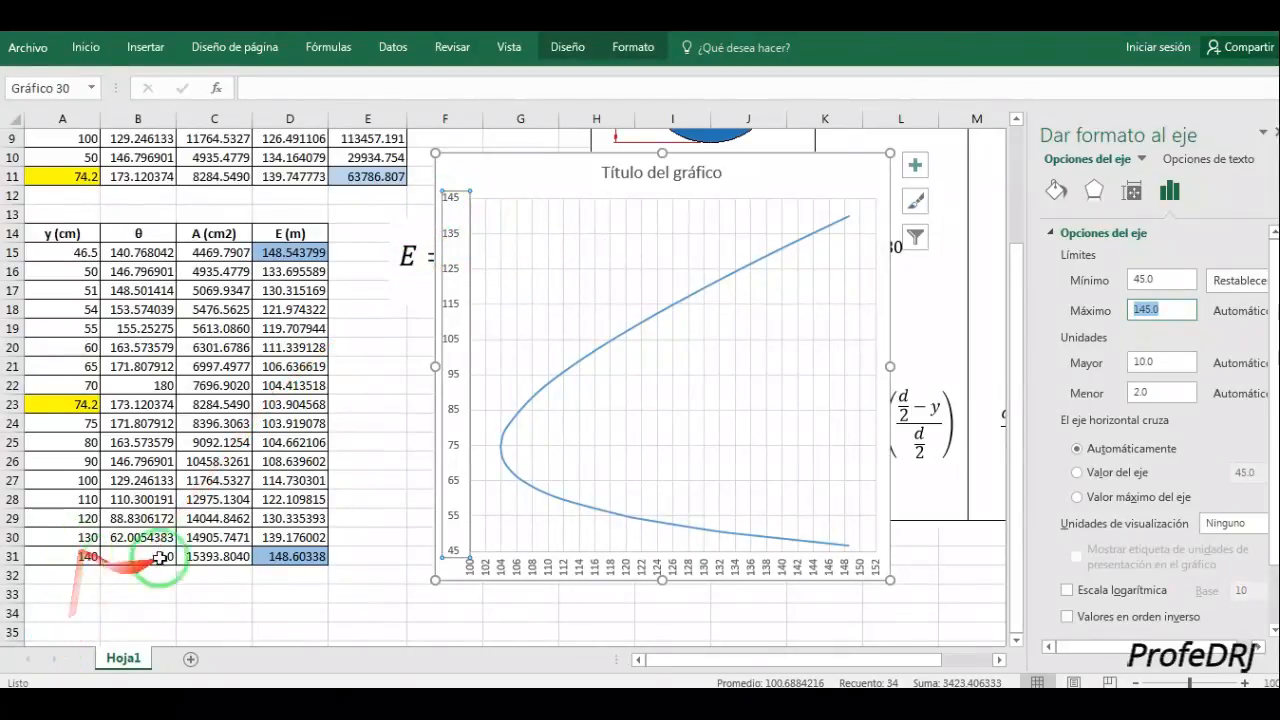
pyautogui.write('140')
pyautogui.press('Return')
# Set the vertical axis major unit to 2 and its minor unit to 1.
pyautogui.click(1158, 362)
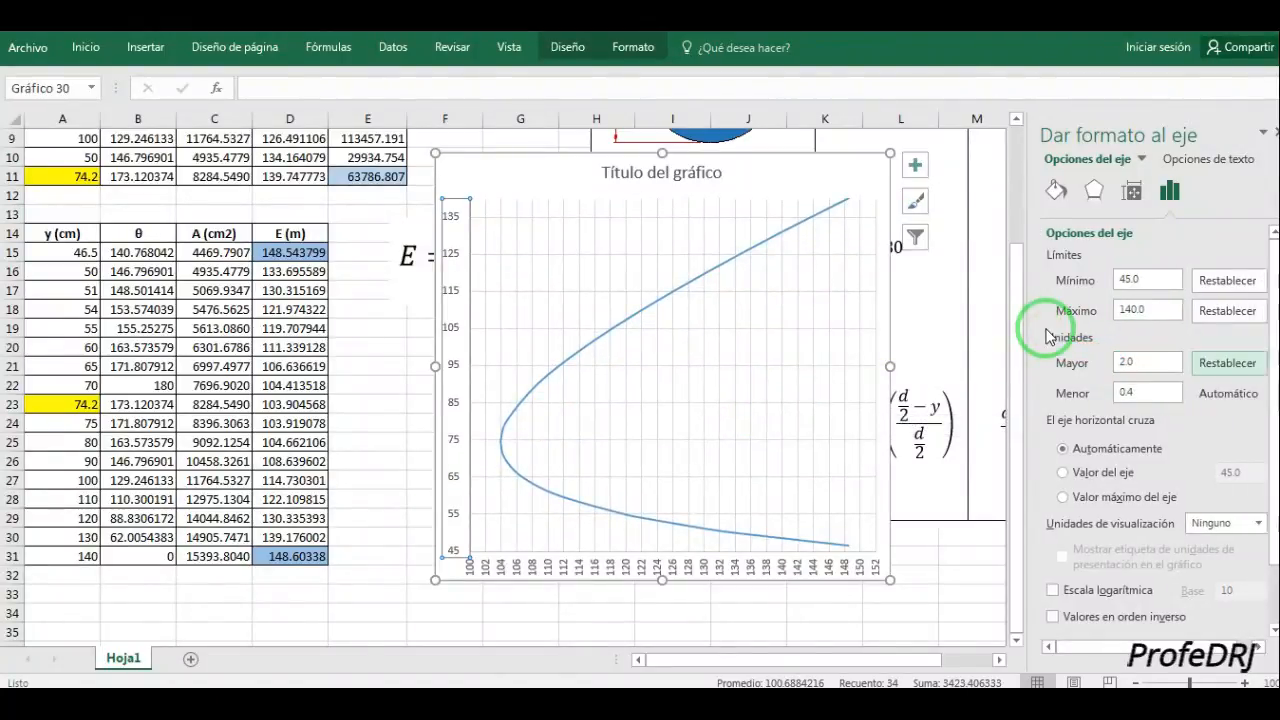
pyautogui.press('Return')
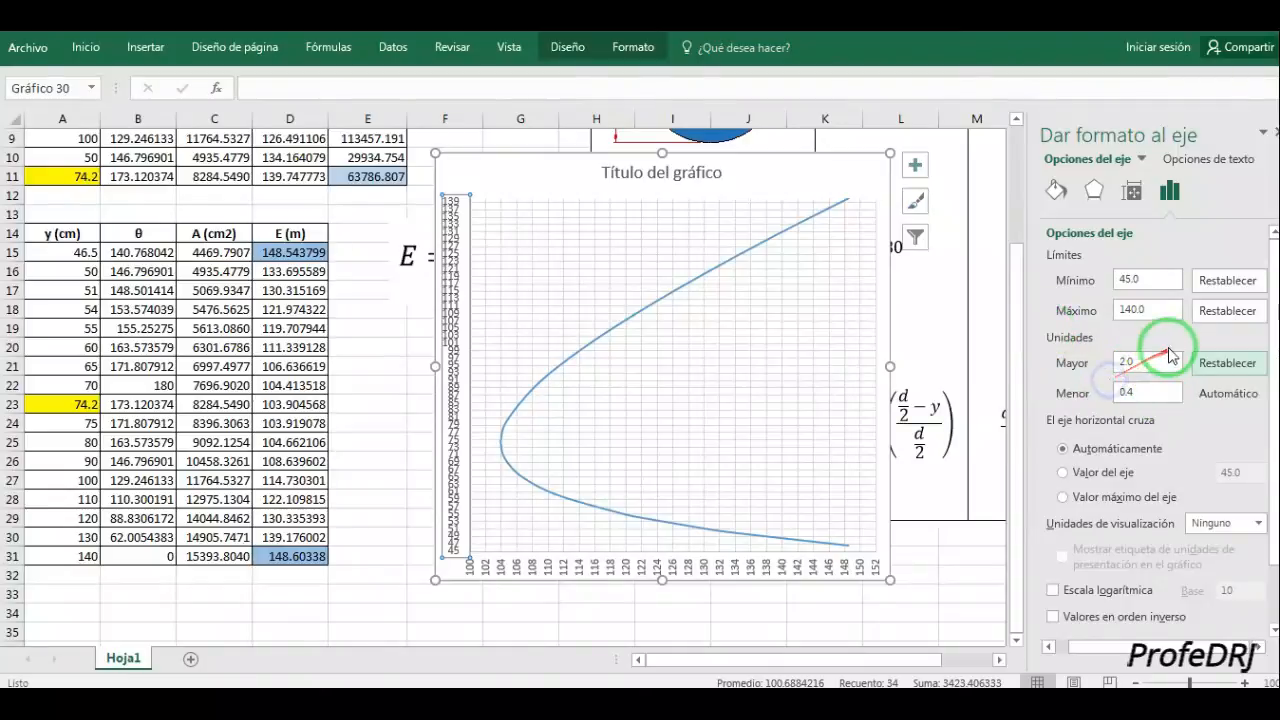
pyautogui.moveTo(1150, 360); pyautogui.dragTo(1061, 354)
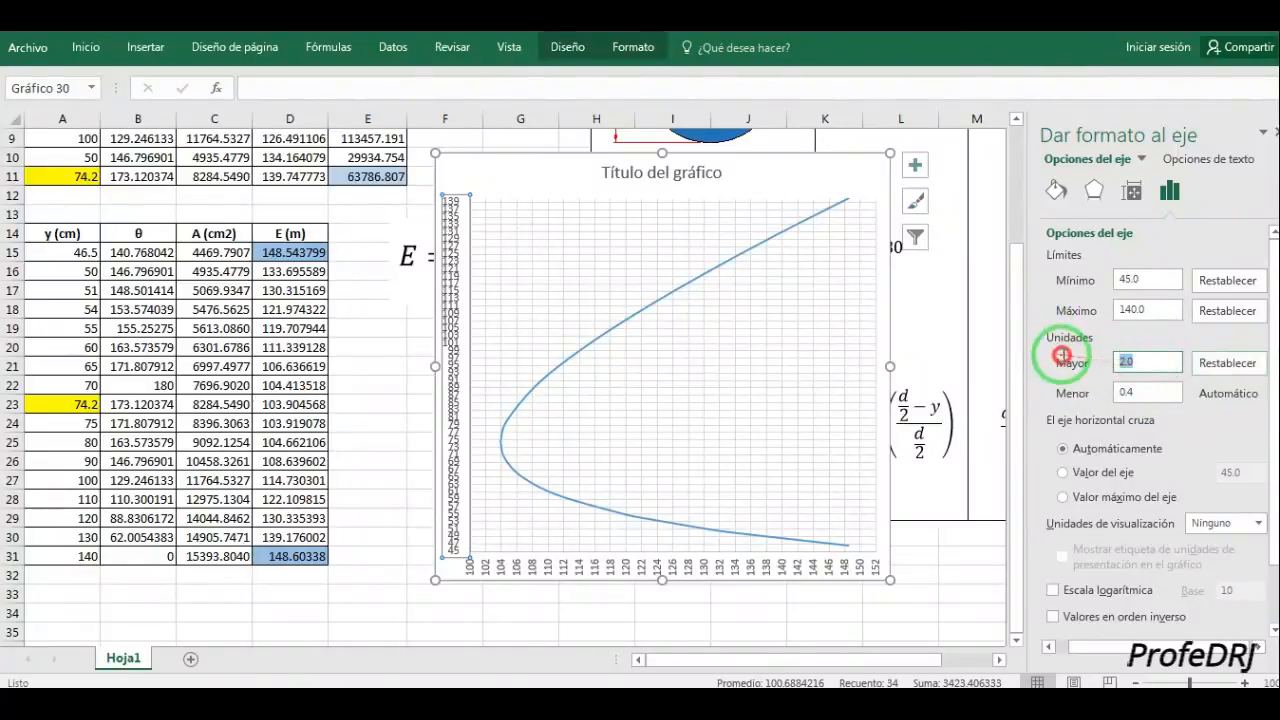
pyautogui.press('Tab')
pyautogui.click(1149, 384)
pyautogui.moveTo(1150, 390); pyautogui.dragTo(1084, 380)
pyautogui.write('1')
pyautogui.click(1163, 358)
pyautogui.click(1150, 365)
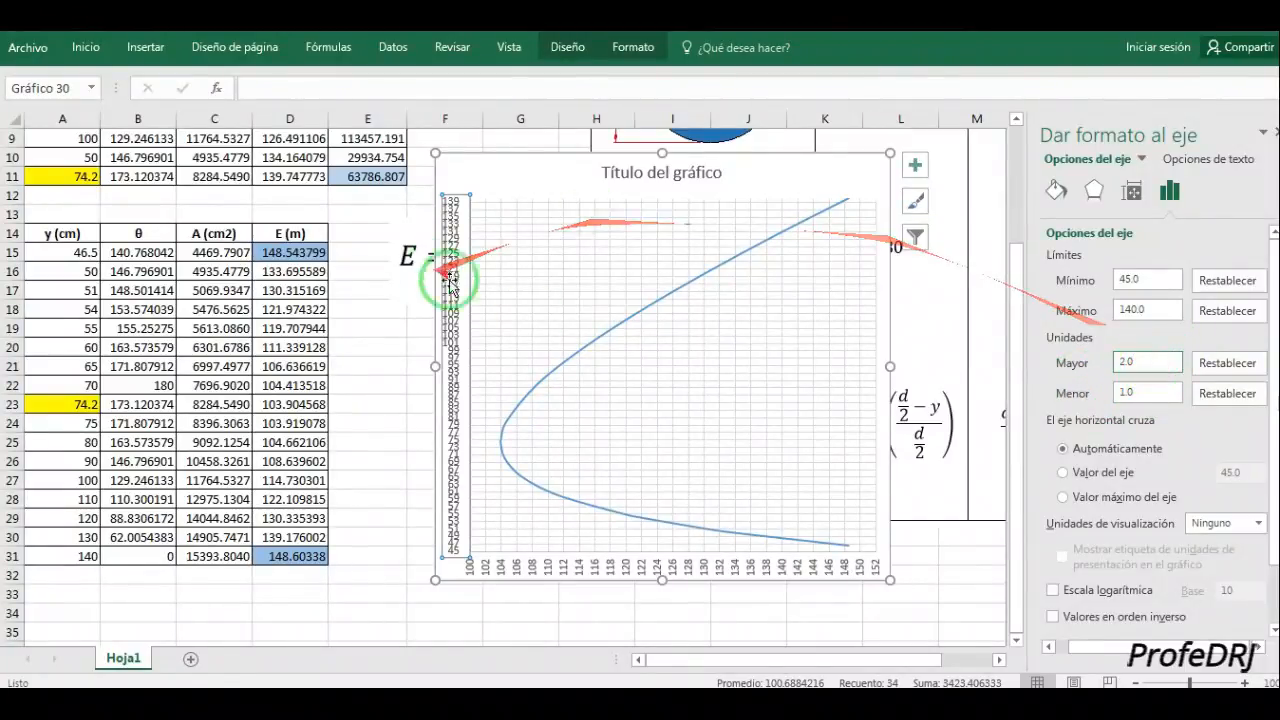
# Stretch the chart's lower edge down to about row 34 to give the vertical axis labels more room.
pyautogui.click(677, 583)
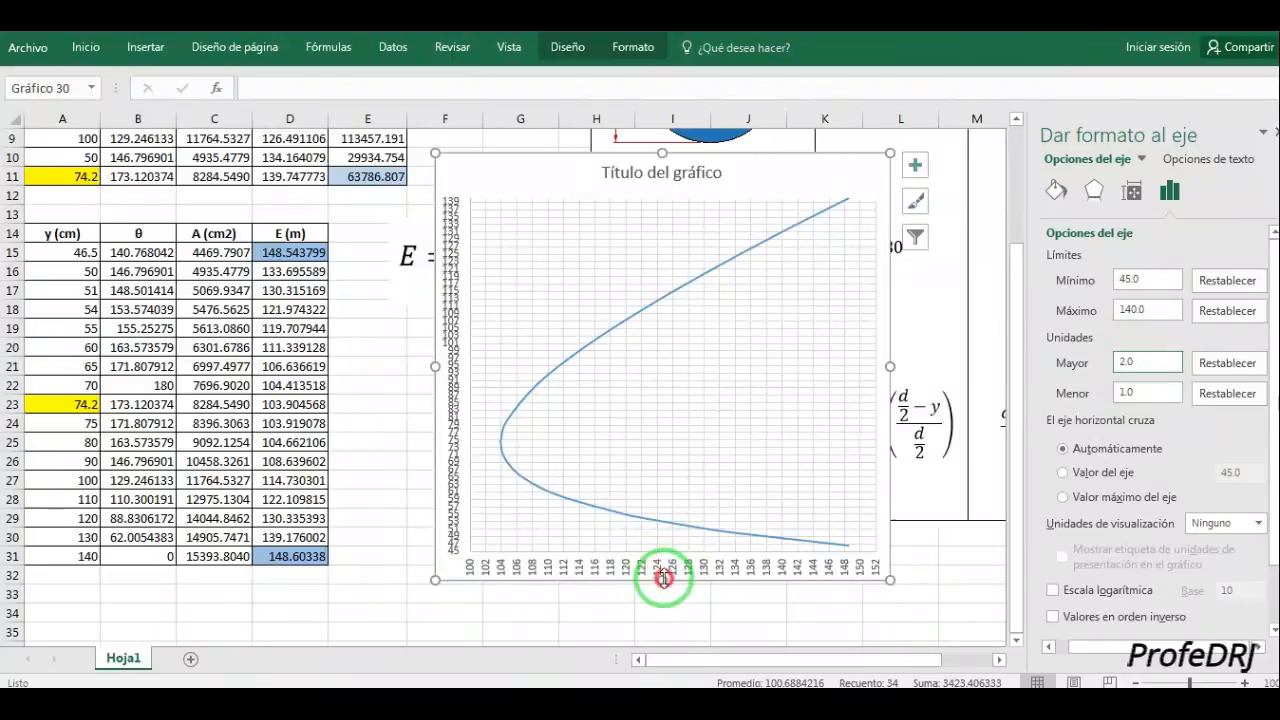
pyautogui.moveTo(663, 584); pyautogui.dragTo(662, 622)
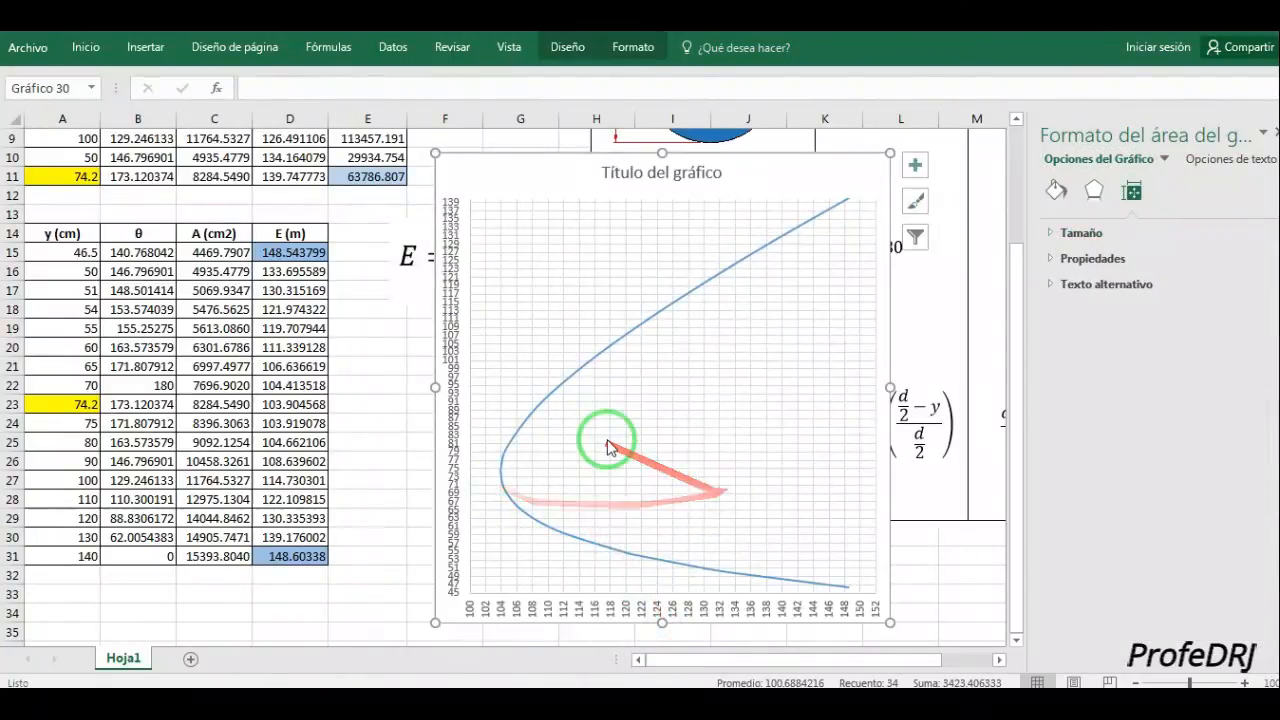
# Remove the placeholder title from the energy chart.
pyautogui.rightClick(819, 170)
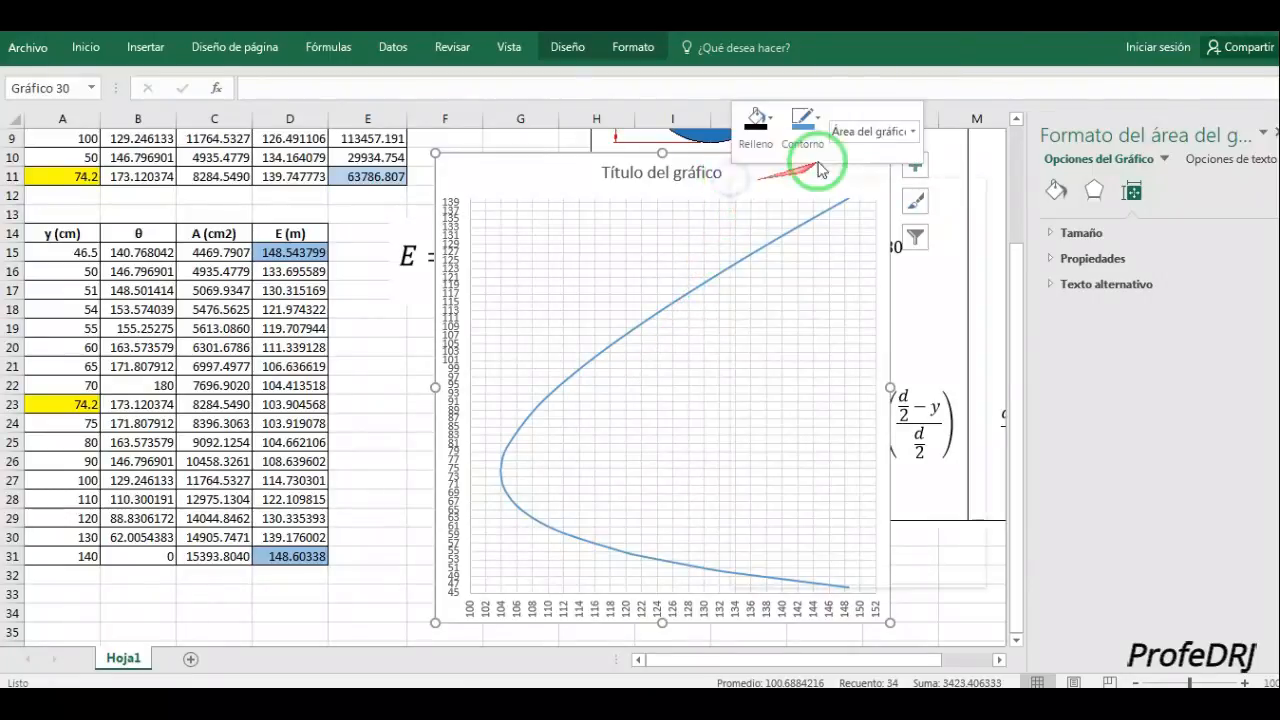
pyautogui.rightClick(699, 173)
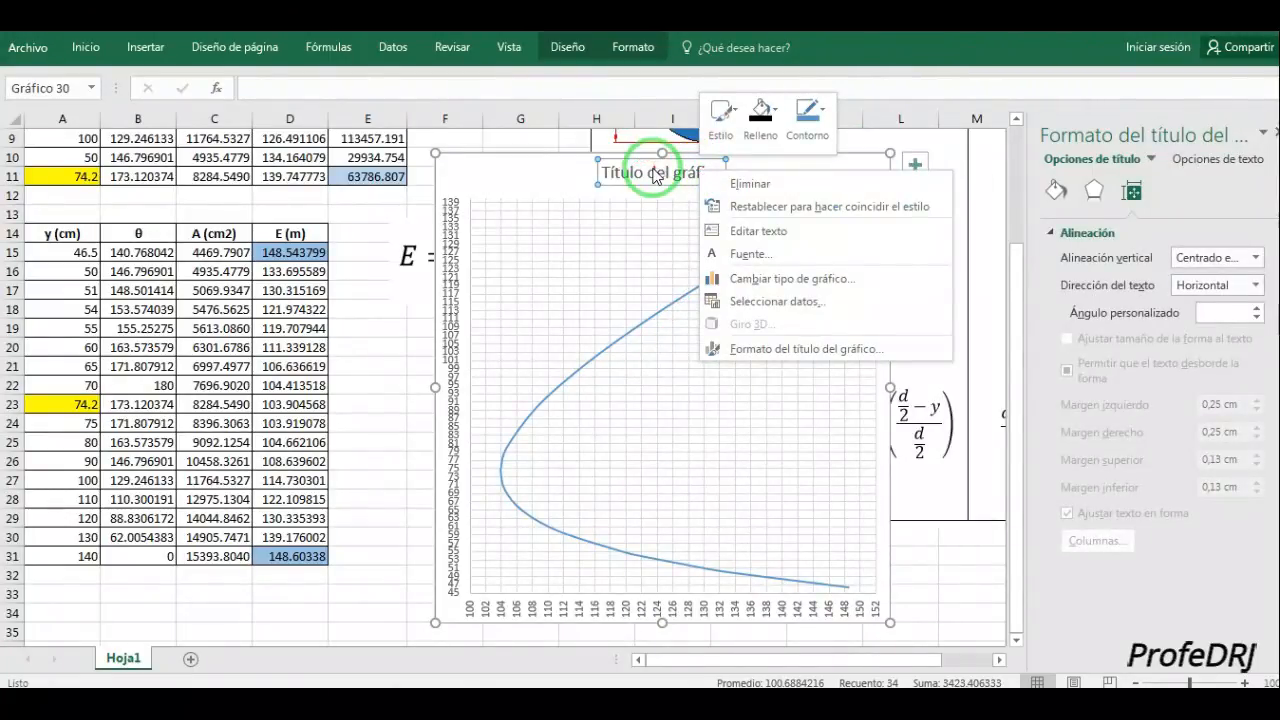
pyautogui.click(654, 166)
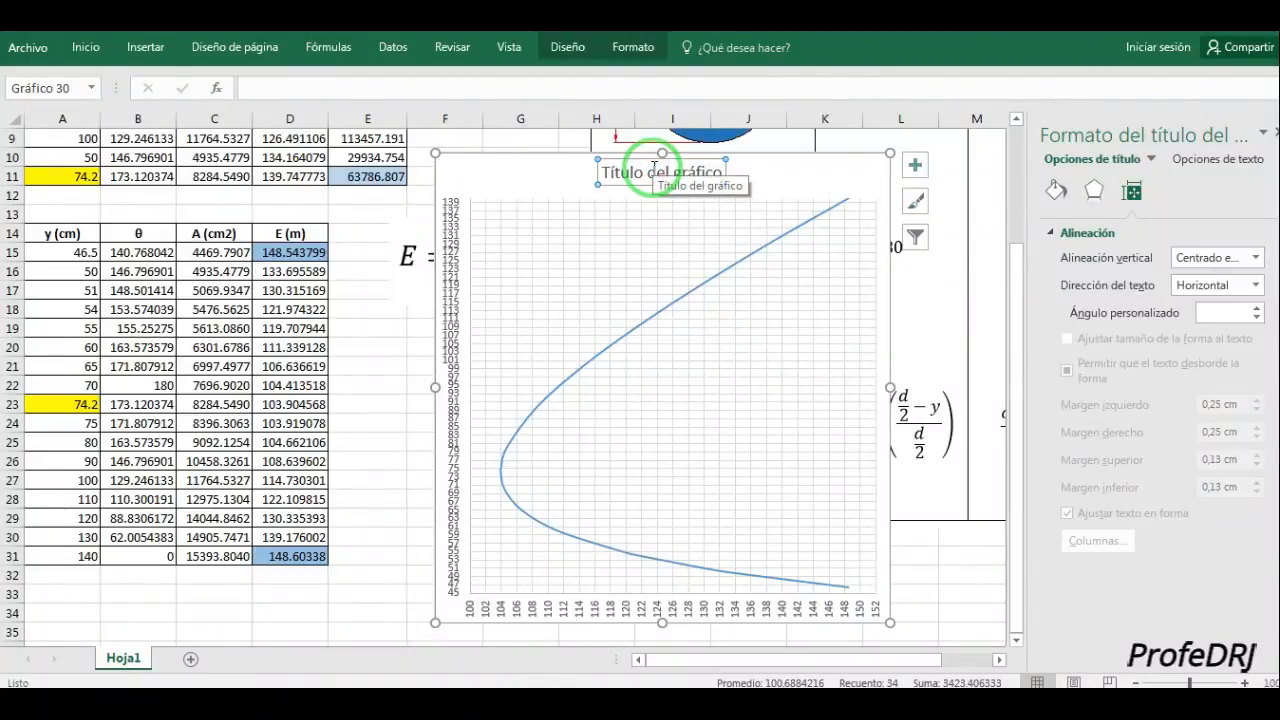
pyautogui.click(703, 157)
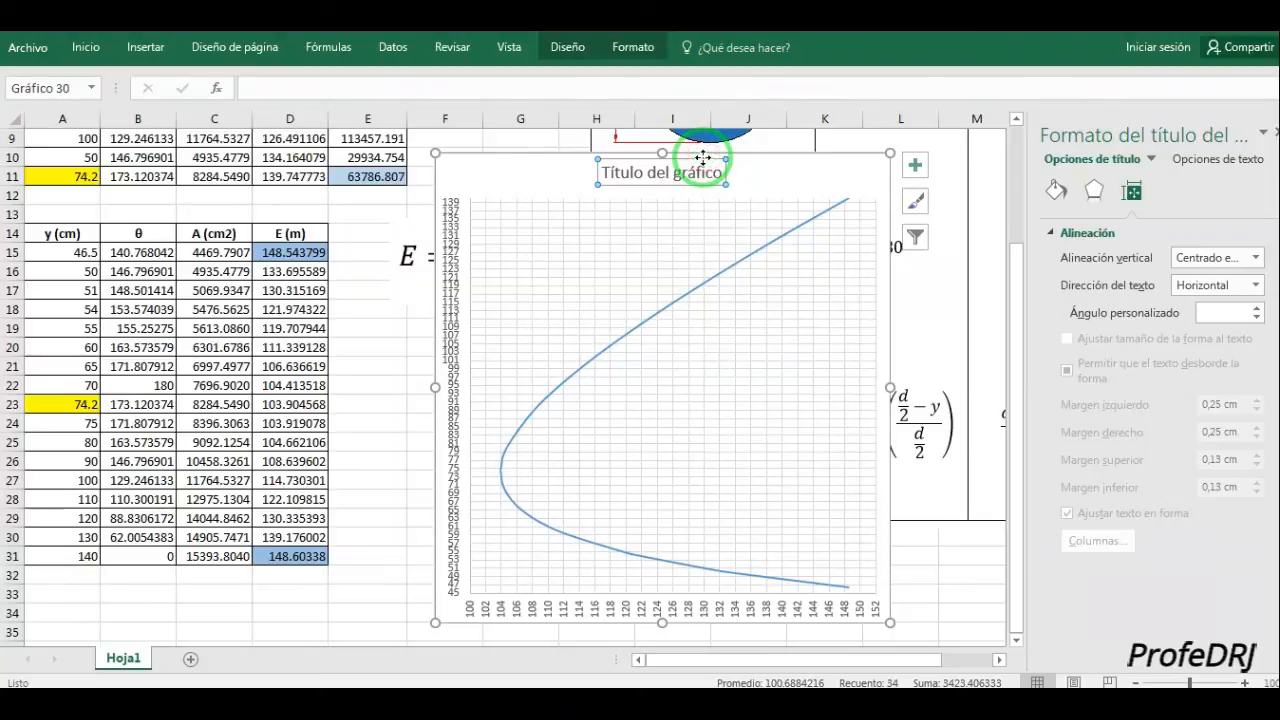
# Open the options for adding or removing elements of the energy chart.
pyautogui.click(1218, 167)
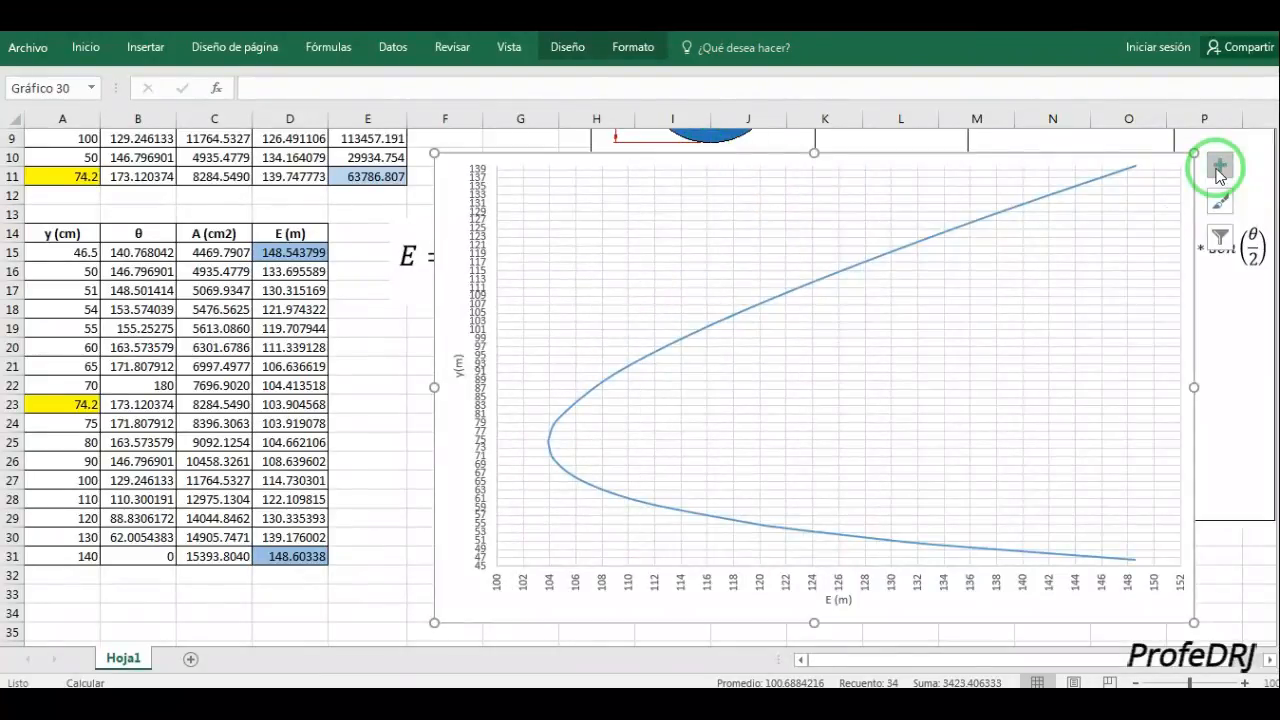